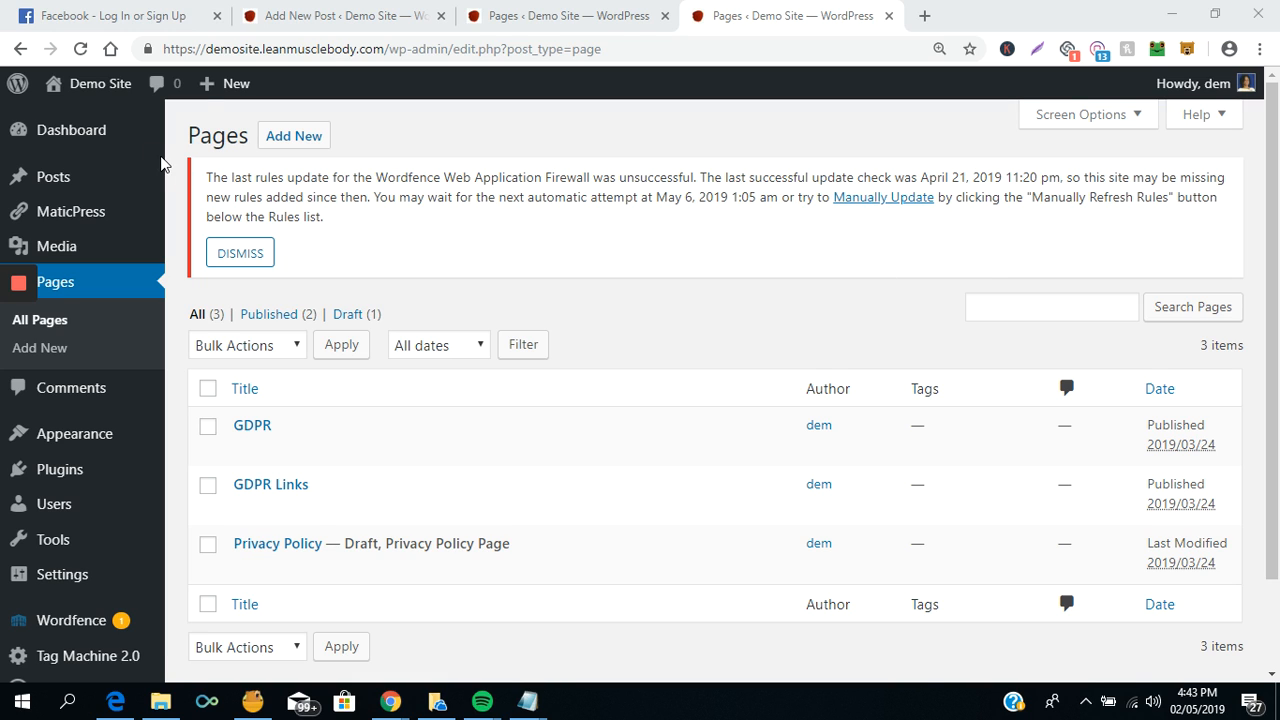
# - Open the Demo Site's public front page in a new browser tab, keeping the admin page in view
pyautogui.rightClick(86, 121)
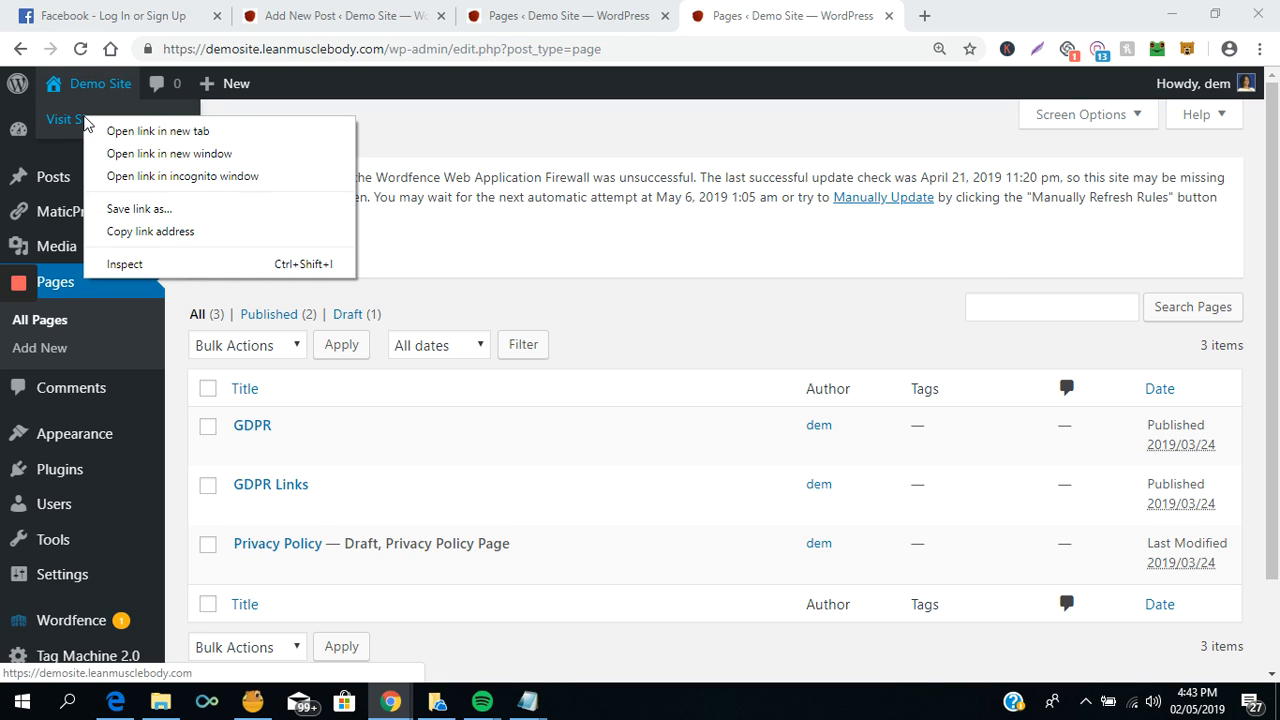
pyautogui.click(136, 134)
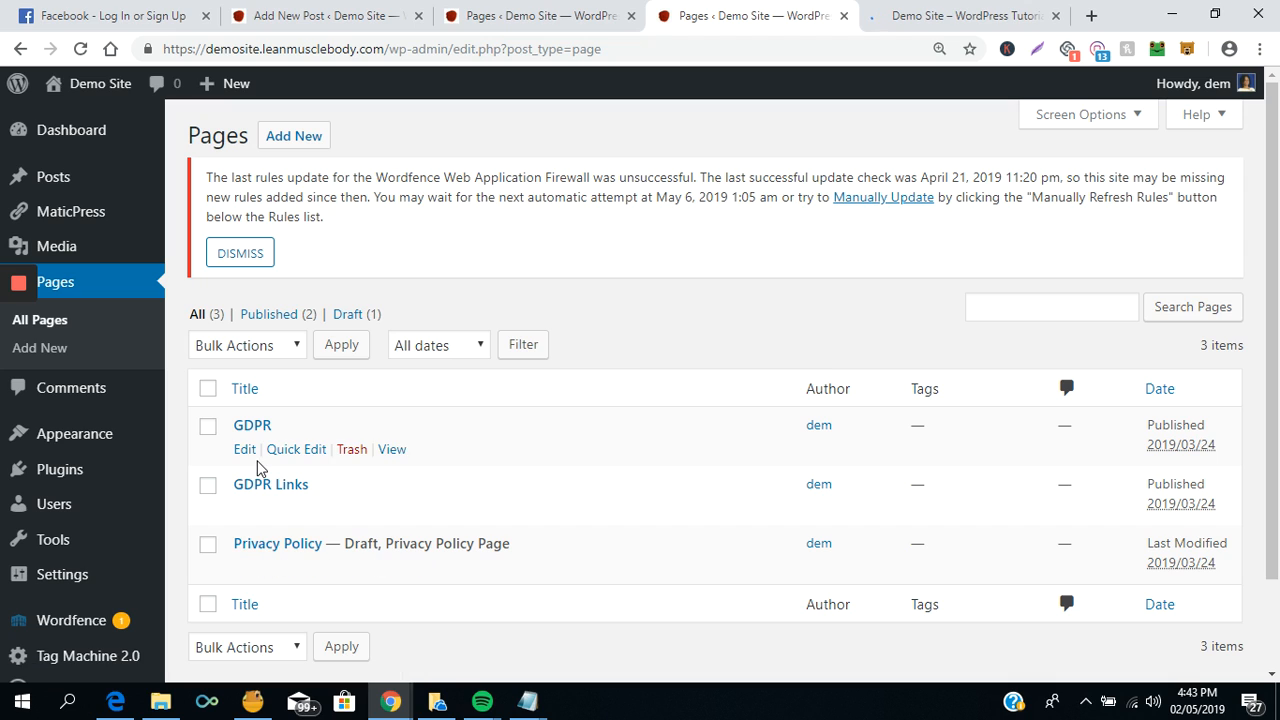
# - Open the post "WordPress Security: How To Beef Up WordPress Security With Wordfence" for editing from the list of all posts
pyautogui.moveTo(65, 178)
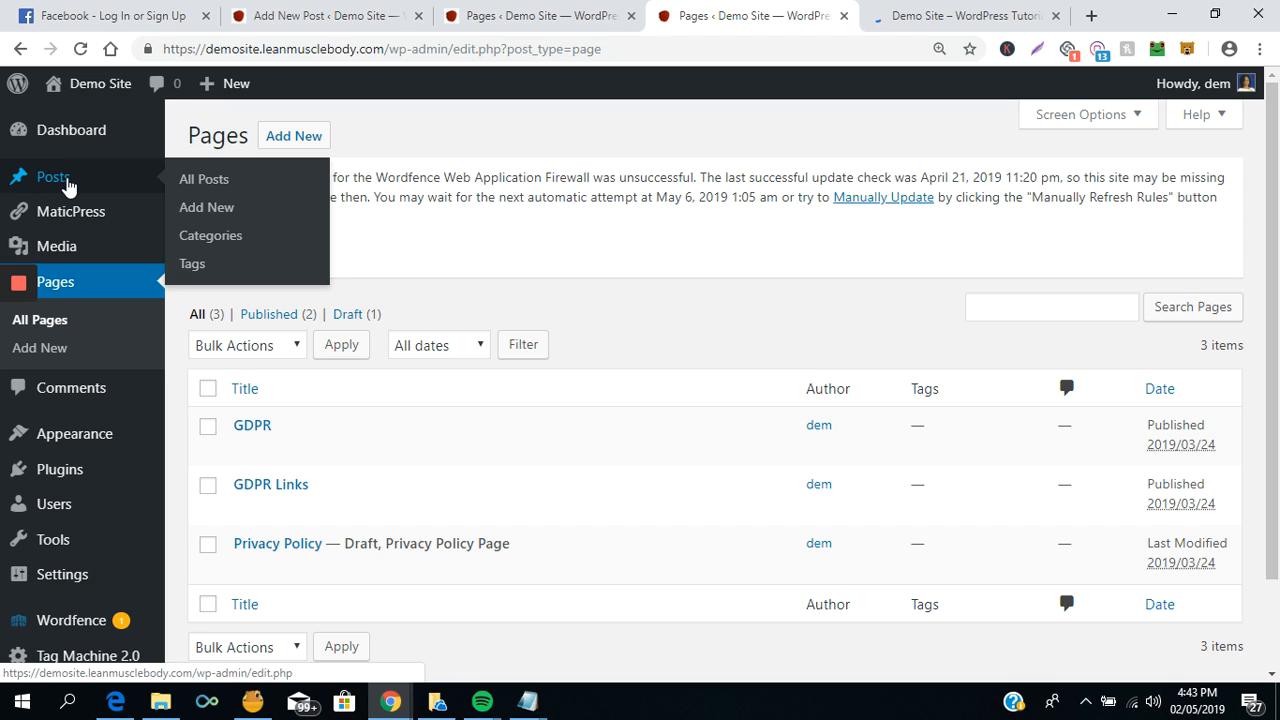
pyautogui.click(207, 182)
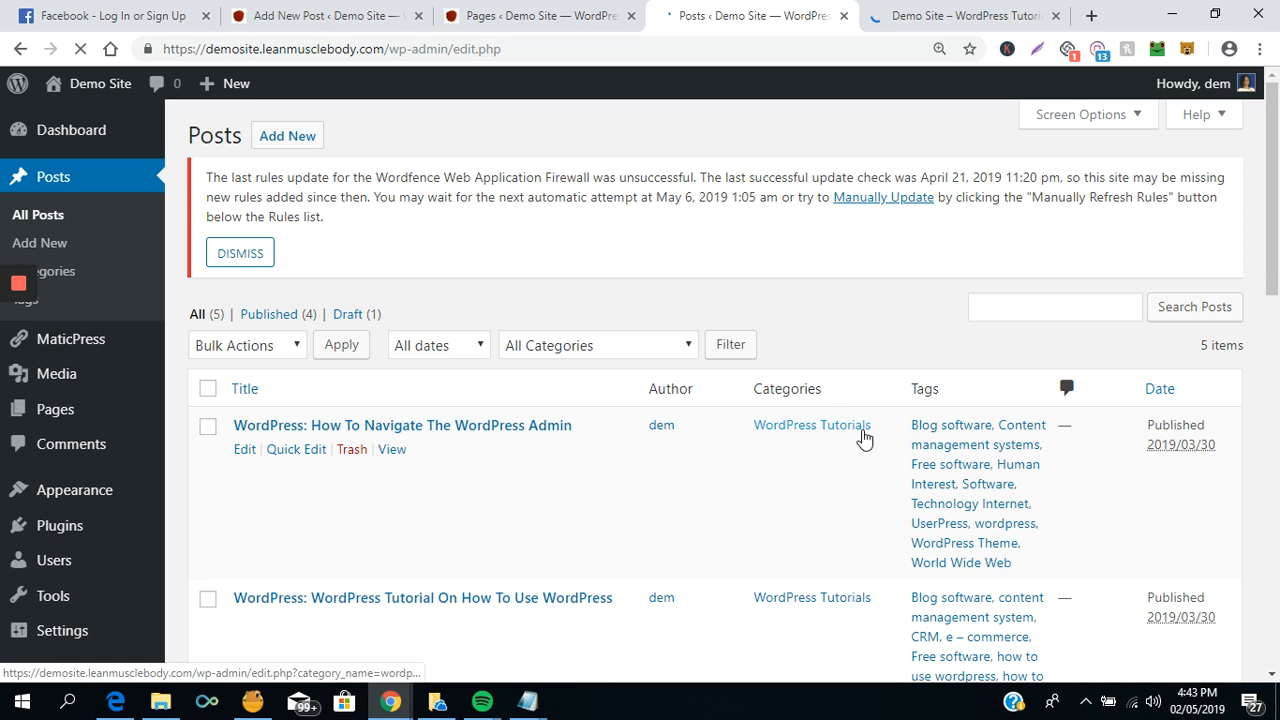
pyautogui.scroll(-5, 1278, 340)
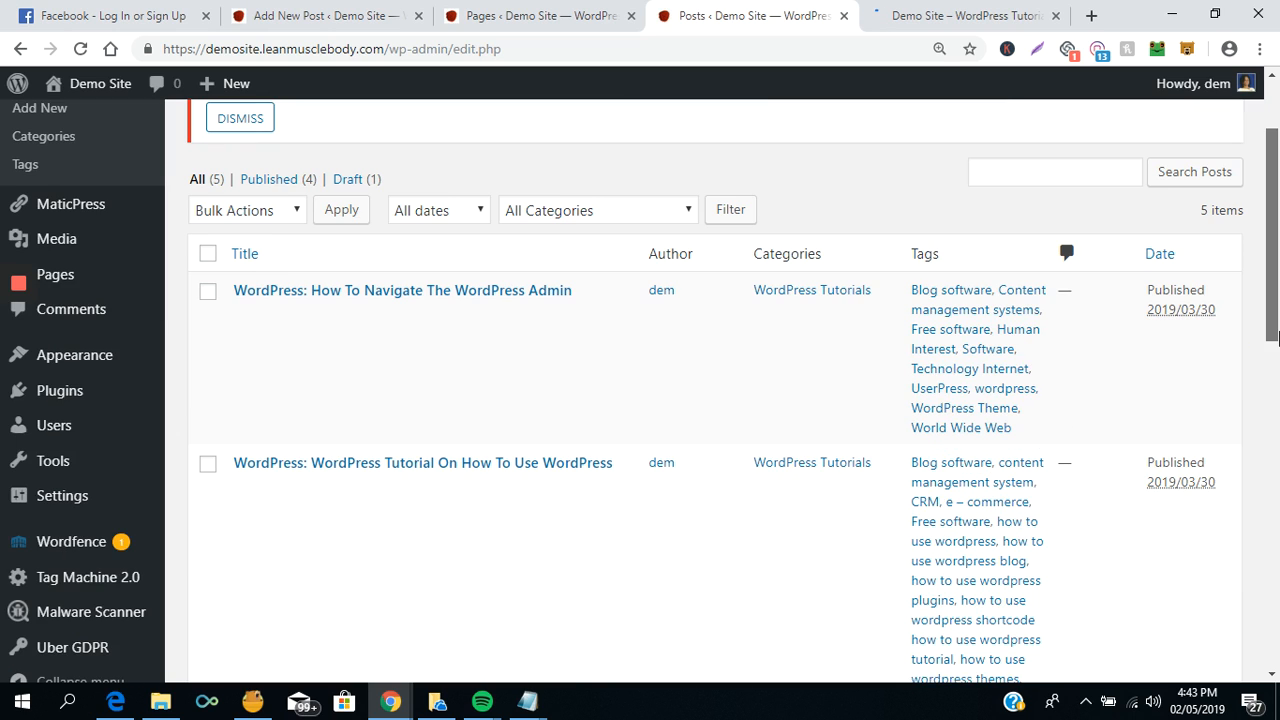
pyautogui.moveTo(1276, 399); pyautogui.dragTo(1277, 482)
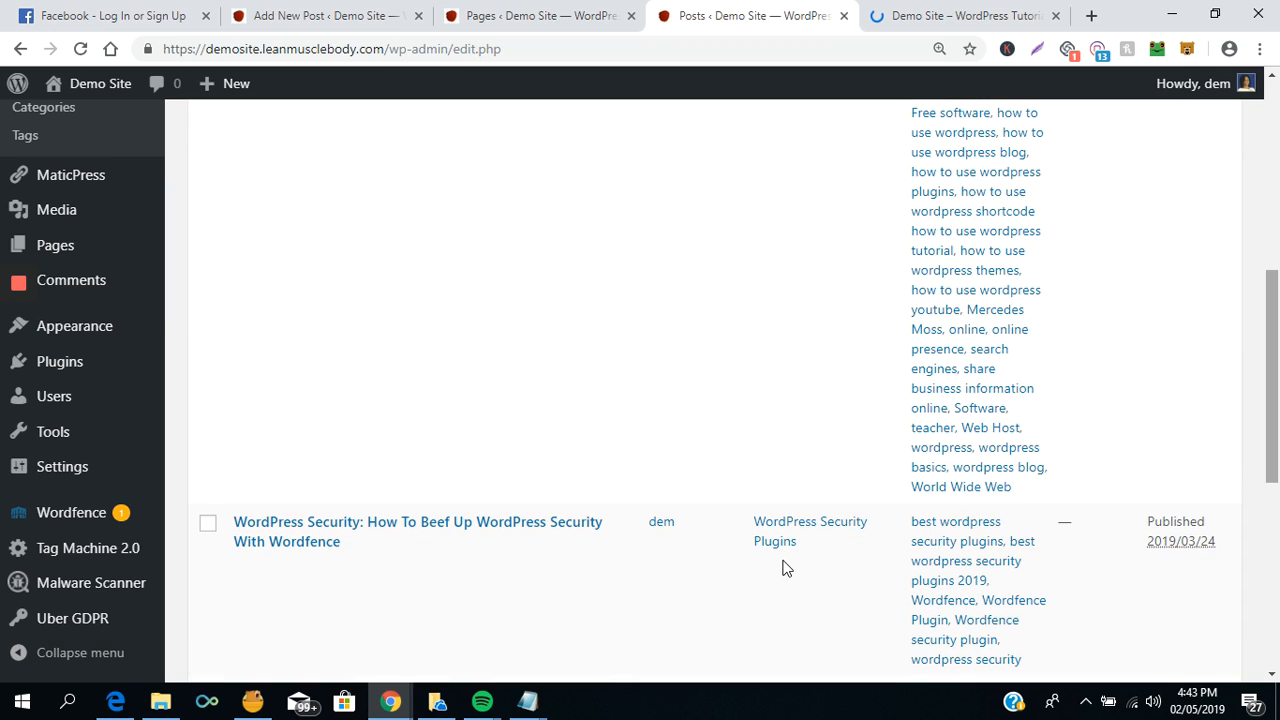
pyautogui.moveTo(778, 557)
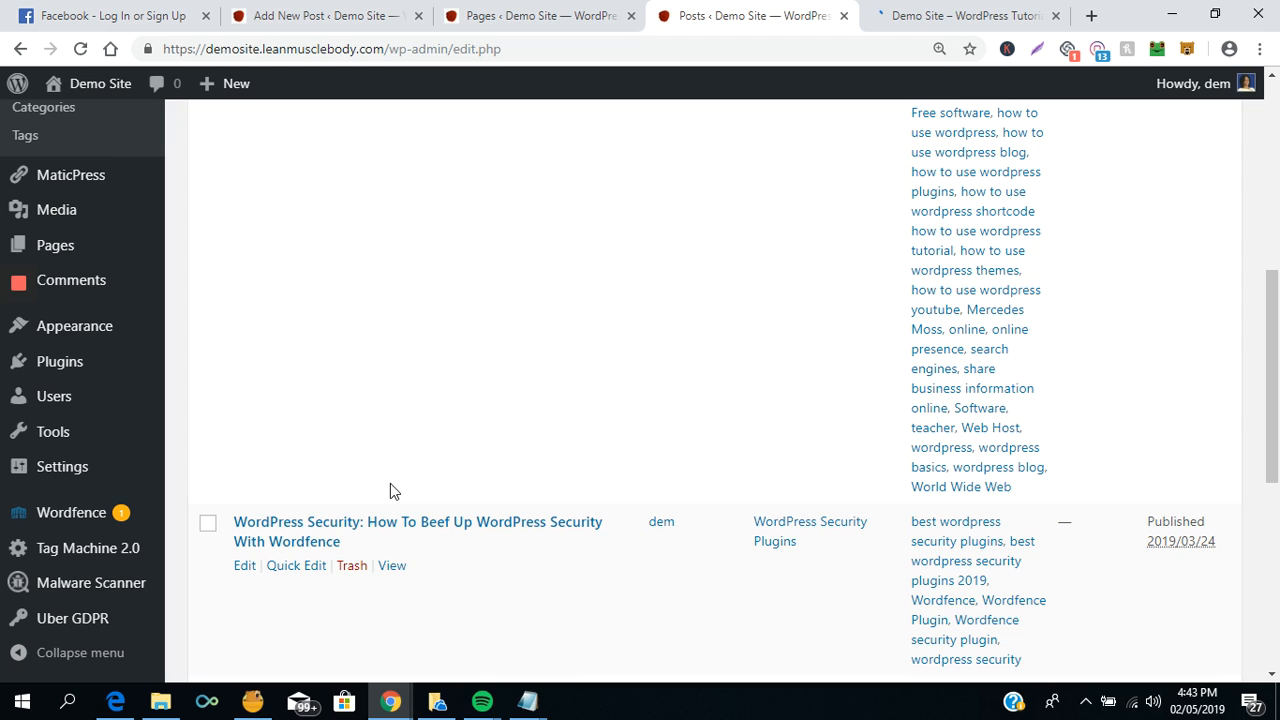
pyautogui.click(278, 524)
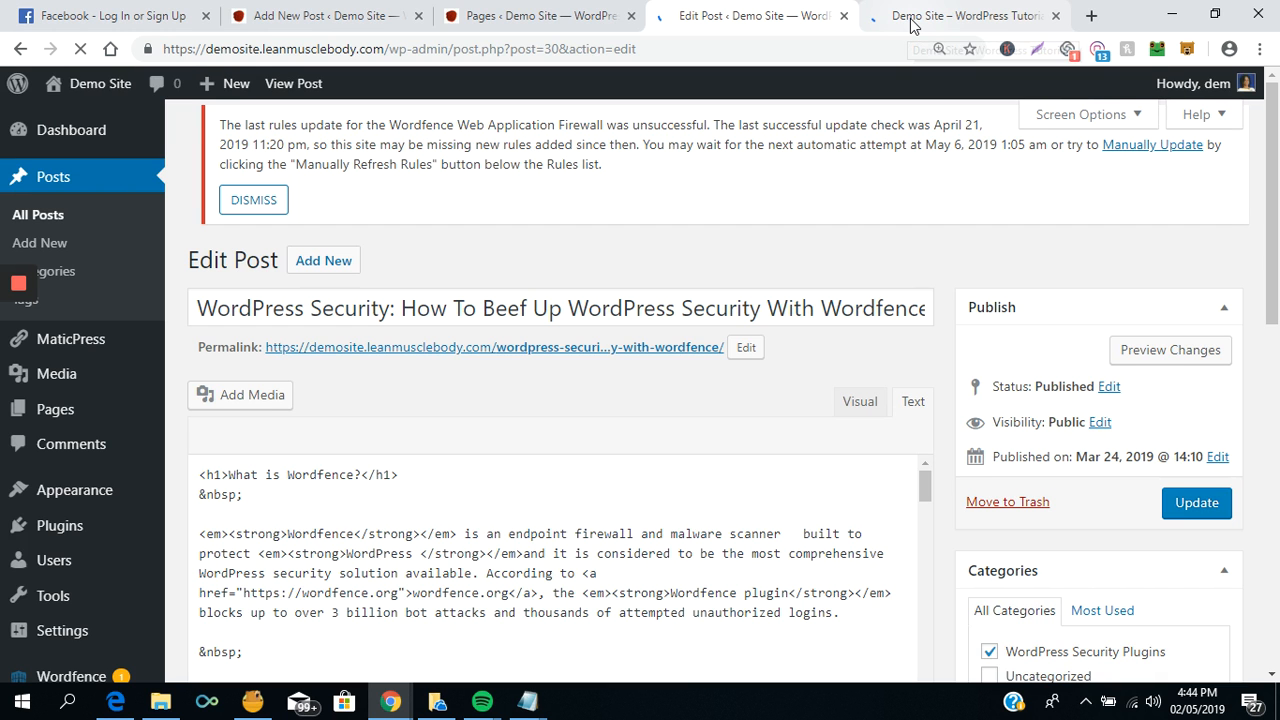
# - Look over the posts on the site's front page and return to the editor of the Wordfence post
pyautogui.click(910, 25)
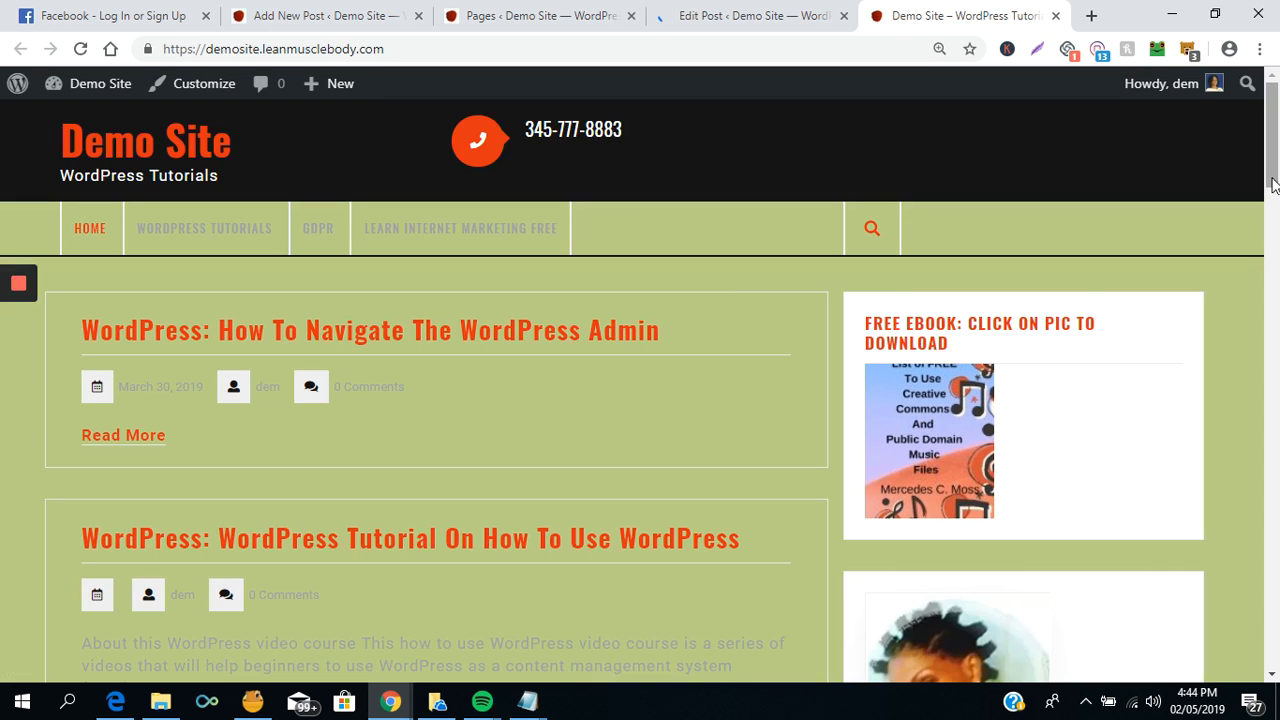
pyautogui.scroll(-2, 1276, 204)
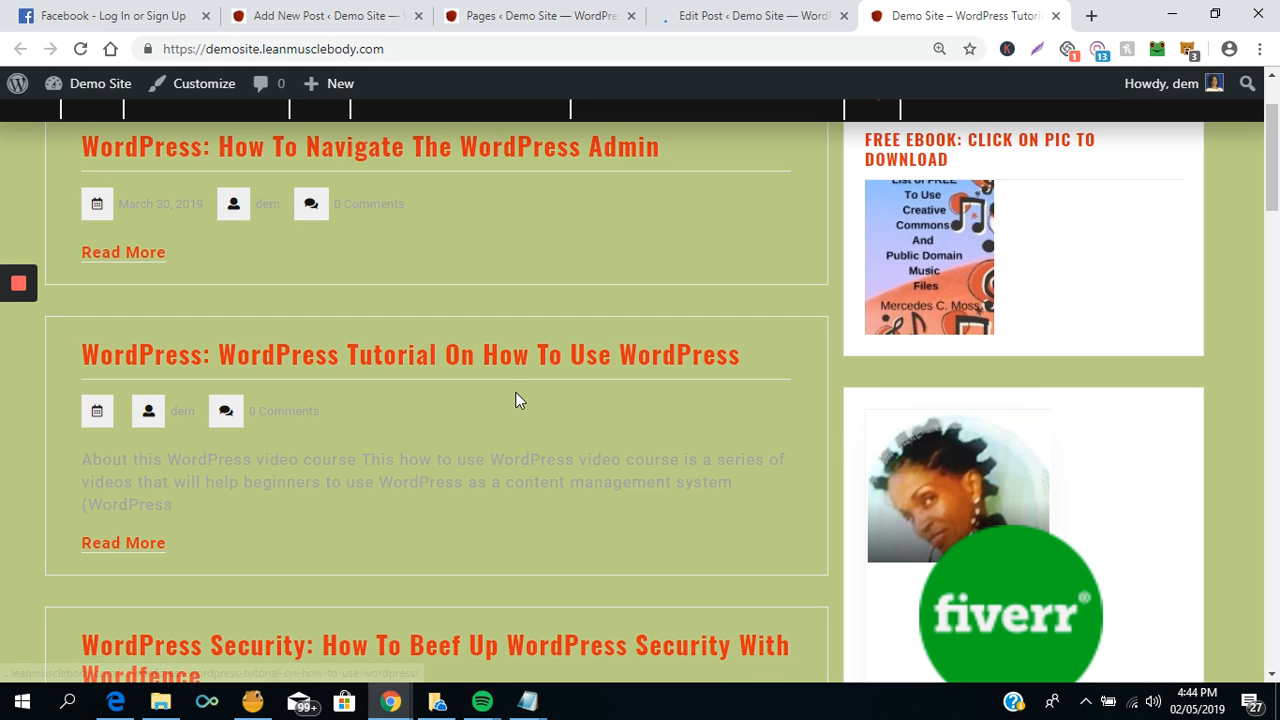
pyautogui.click(312, 17)
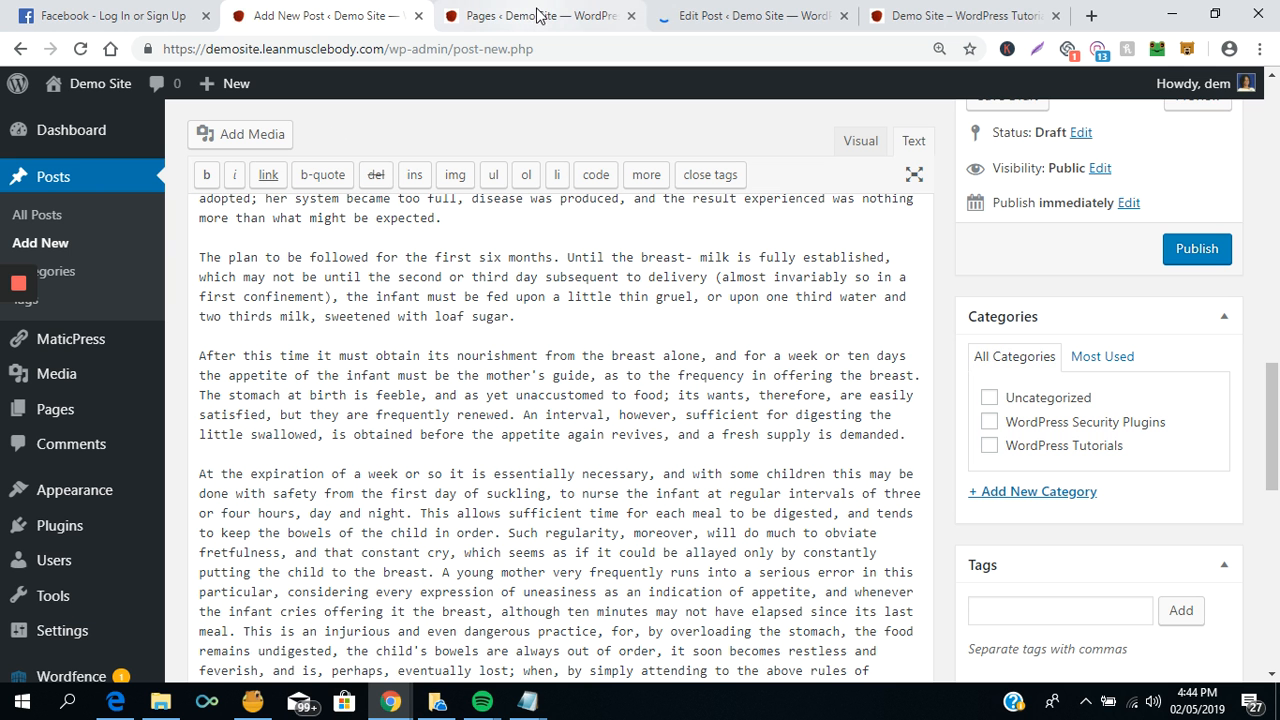
pyautogui.click(736, 17)
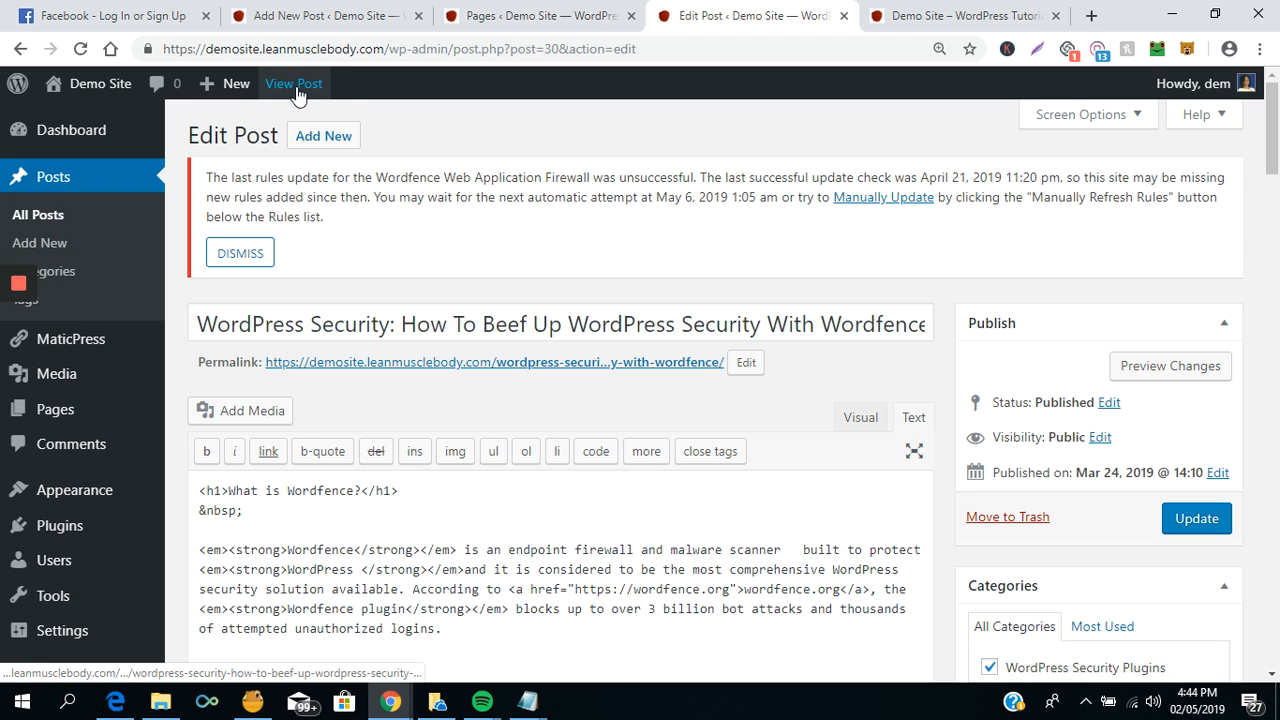
# - Switch the Wordfence post's content editor from Text to Visual mode
pyautogui.moveTo(222, 88)
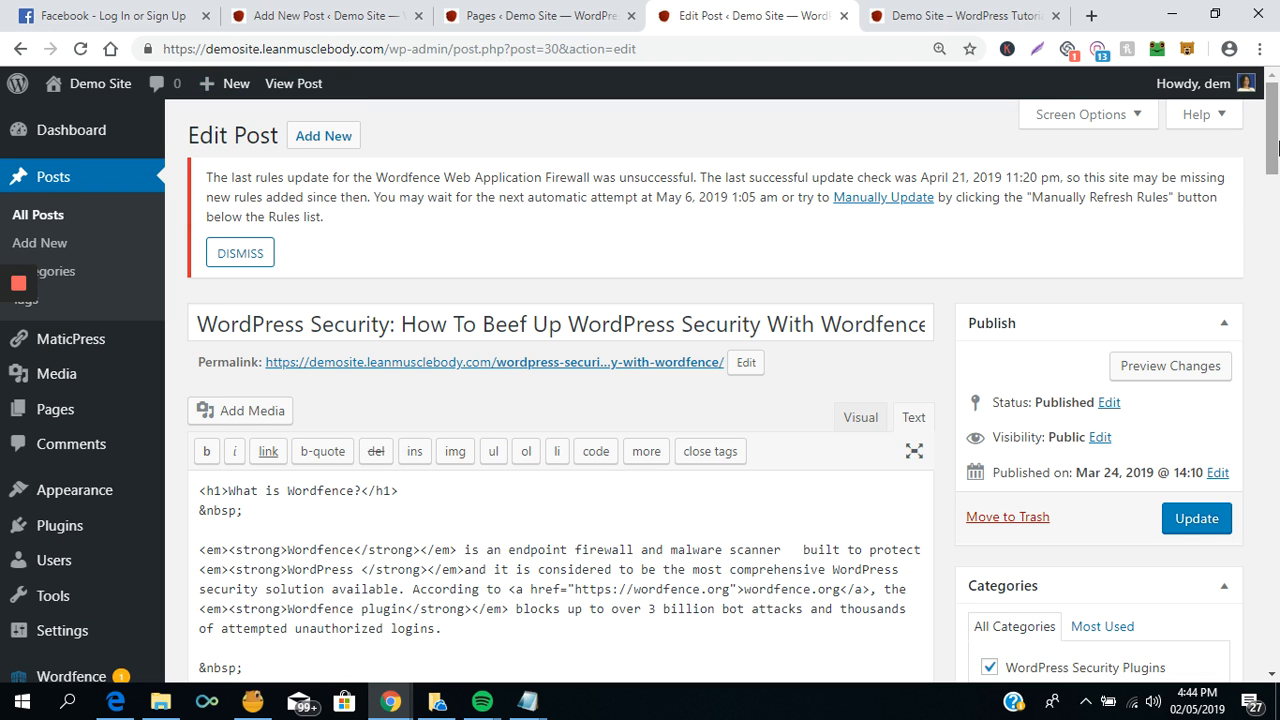
pyautogui.moveTo(1275, 132); pyautogui.dragTo(1273, 160)
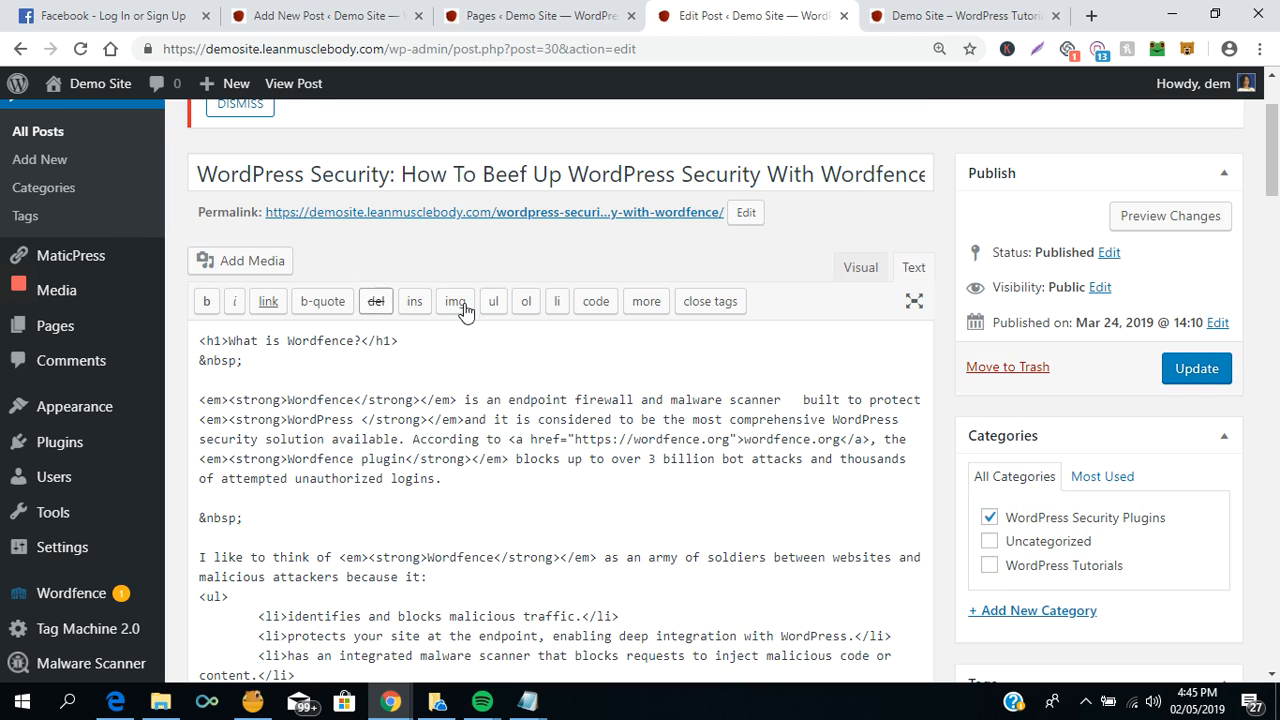
pyautogui.click(197, 174)
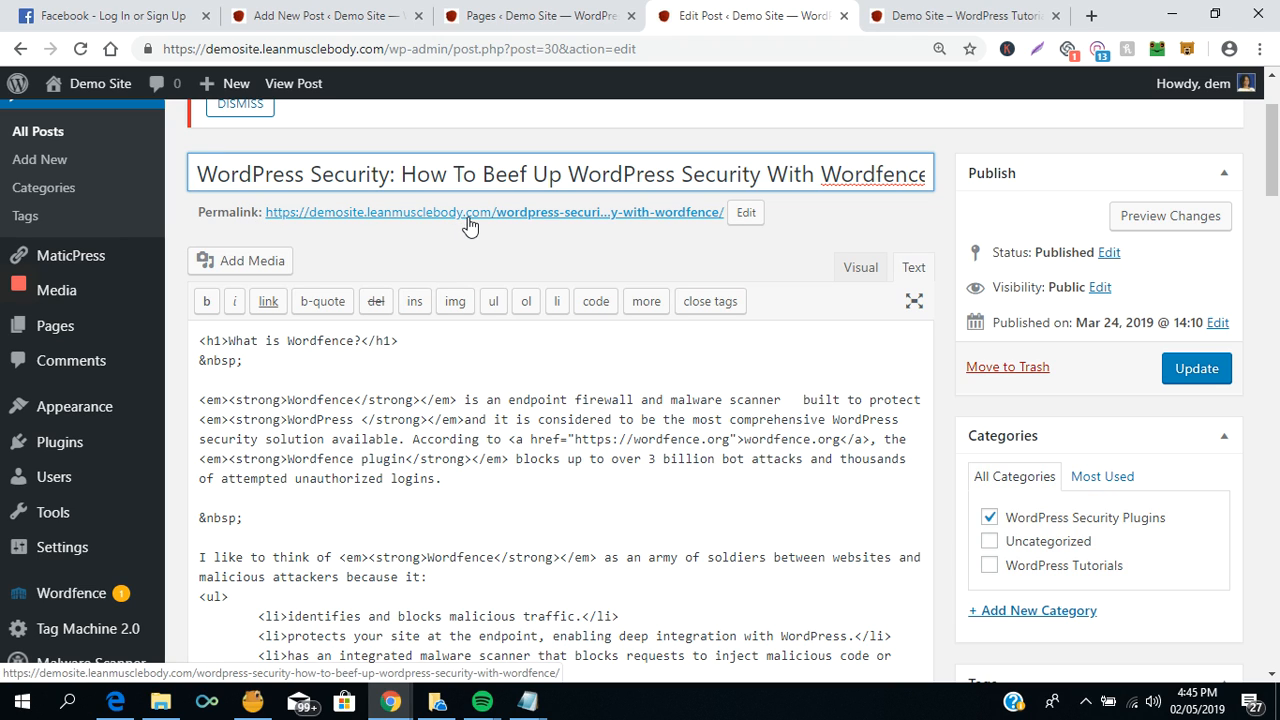
pyautogui.moveTo(95, 552)
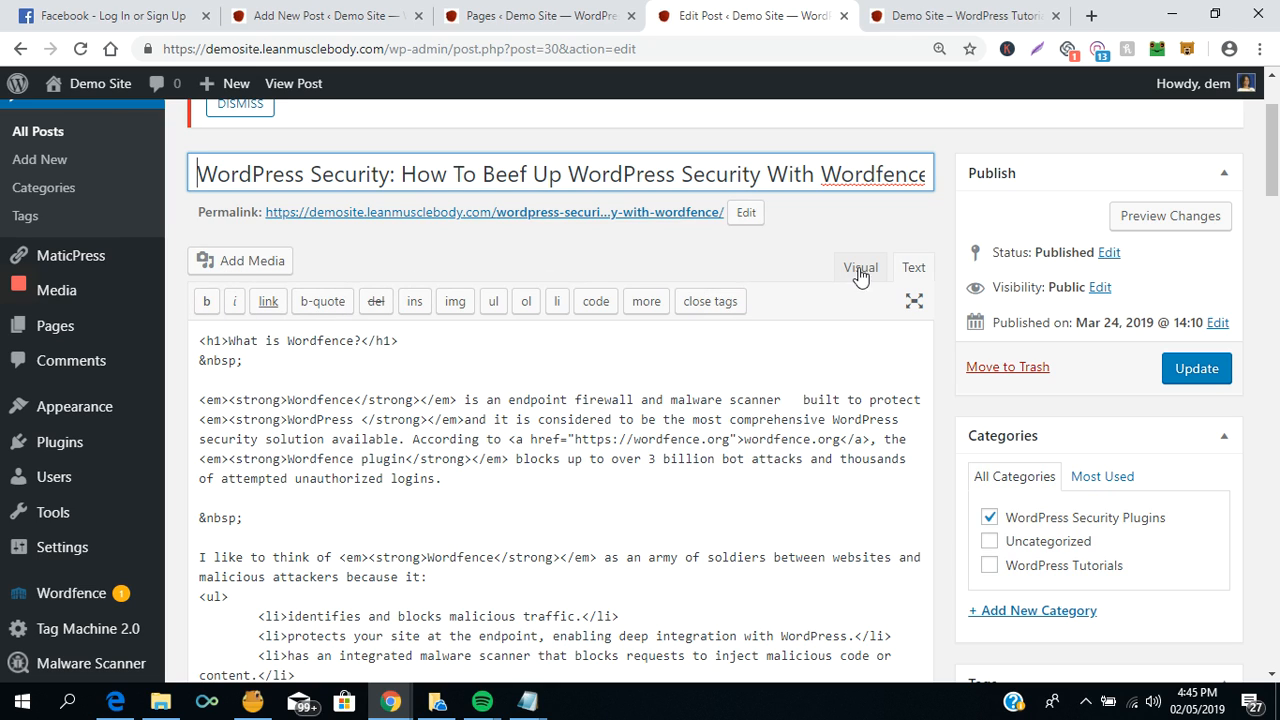
pyautogui.click(918, 270)
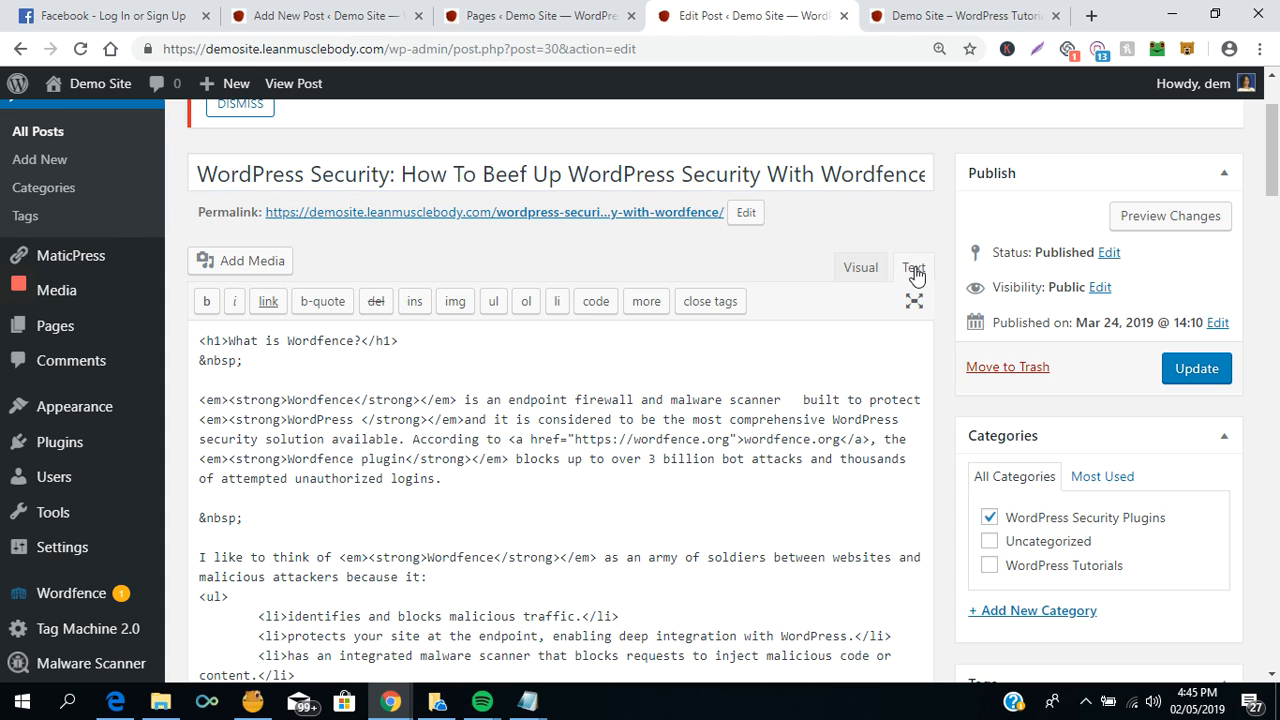
pyautogui.click(862, 270)
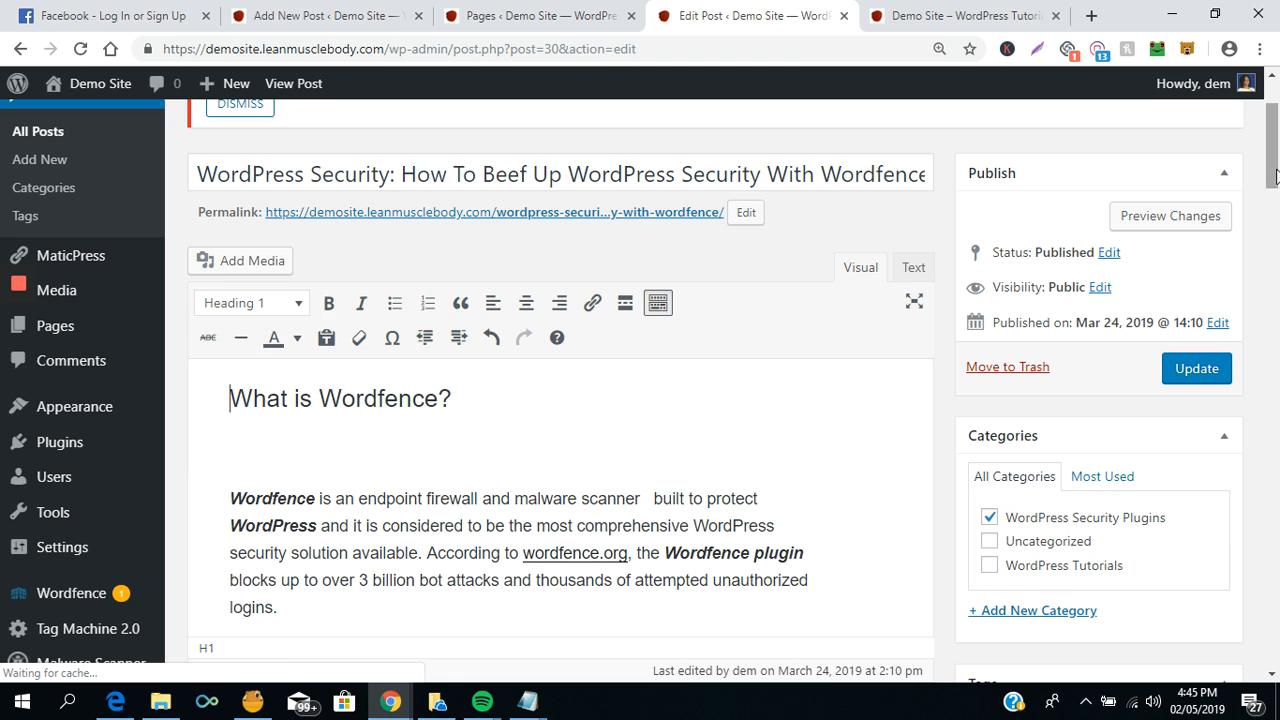
# - Examine the paragraph and heading formats available, and place the cursor in the blank line below "What is Wordfence?"
pyautogui.scroll(-1, 1276, 186)
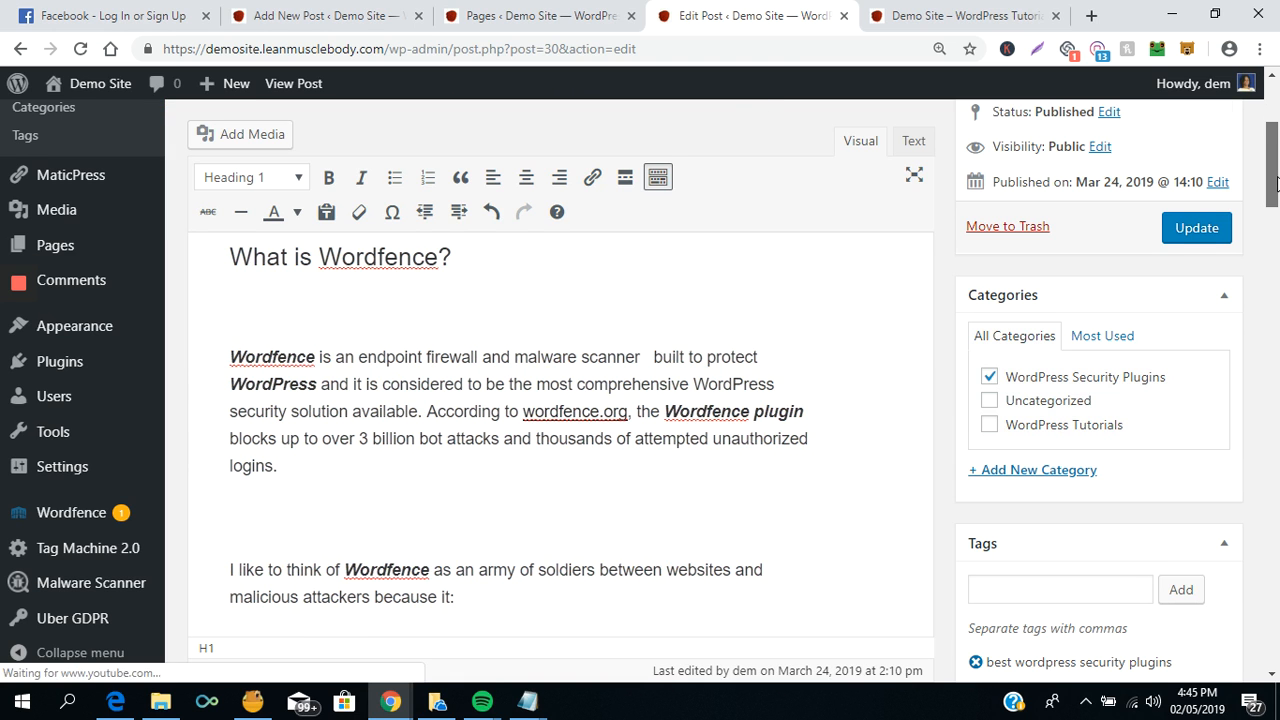
pyautogui.scroll(1, 263, 327)
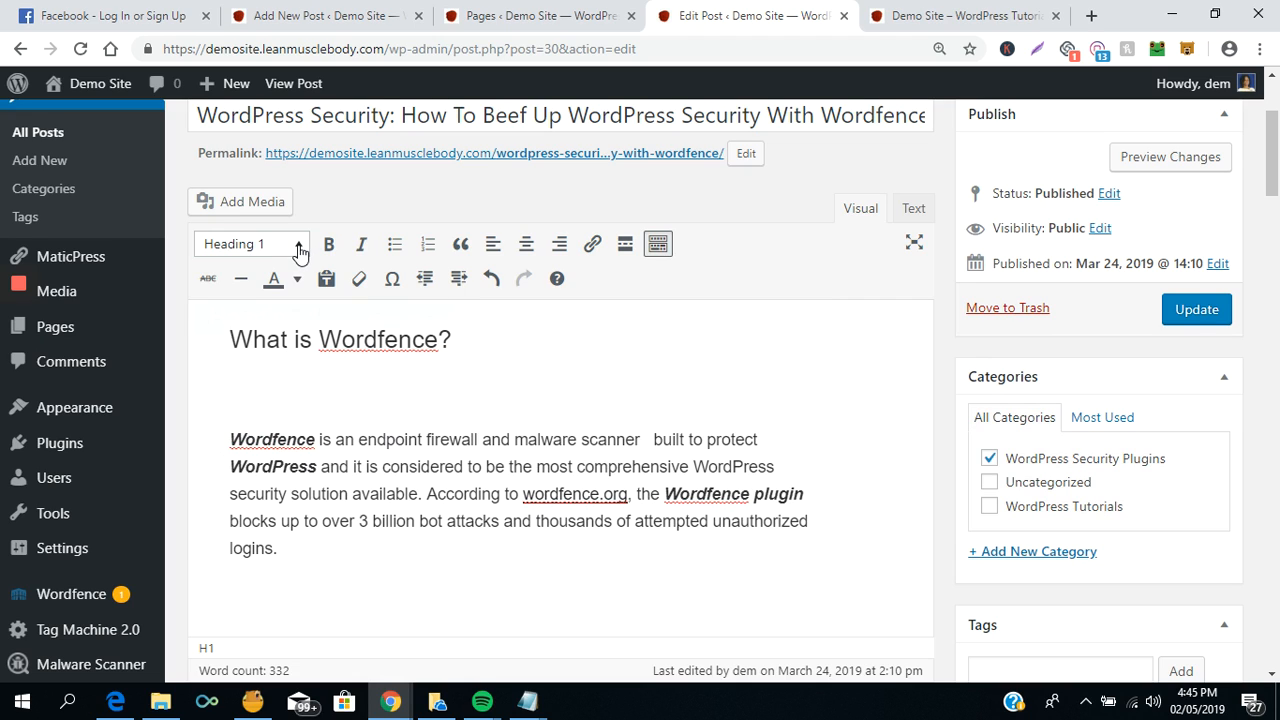
pyautogui.click(298, 247)
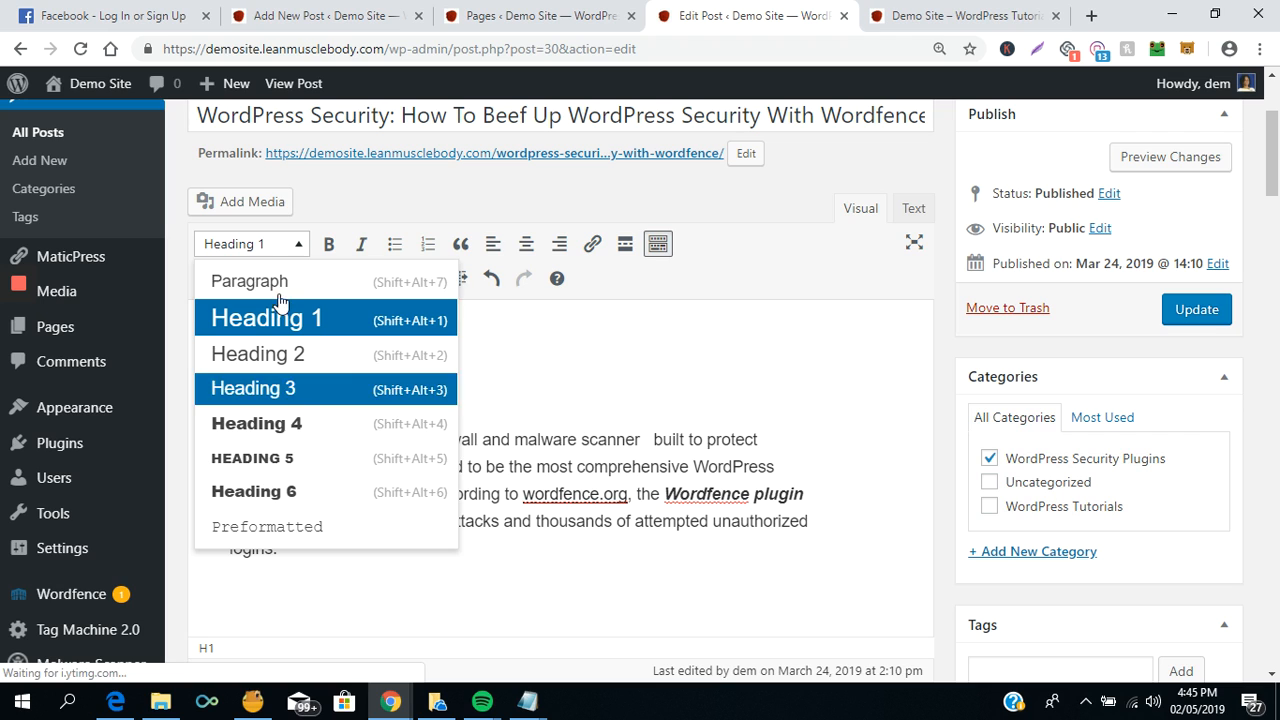
pyautogui.click(604, 360)
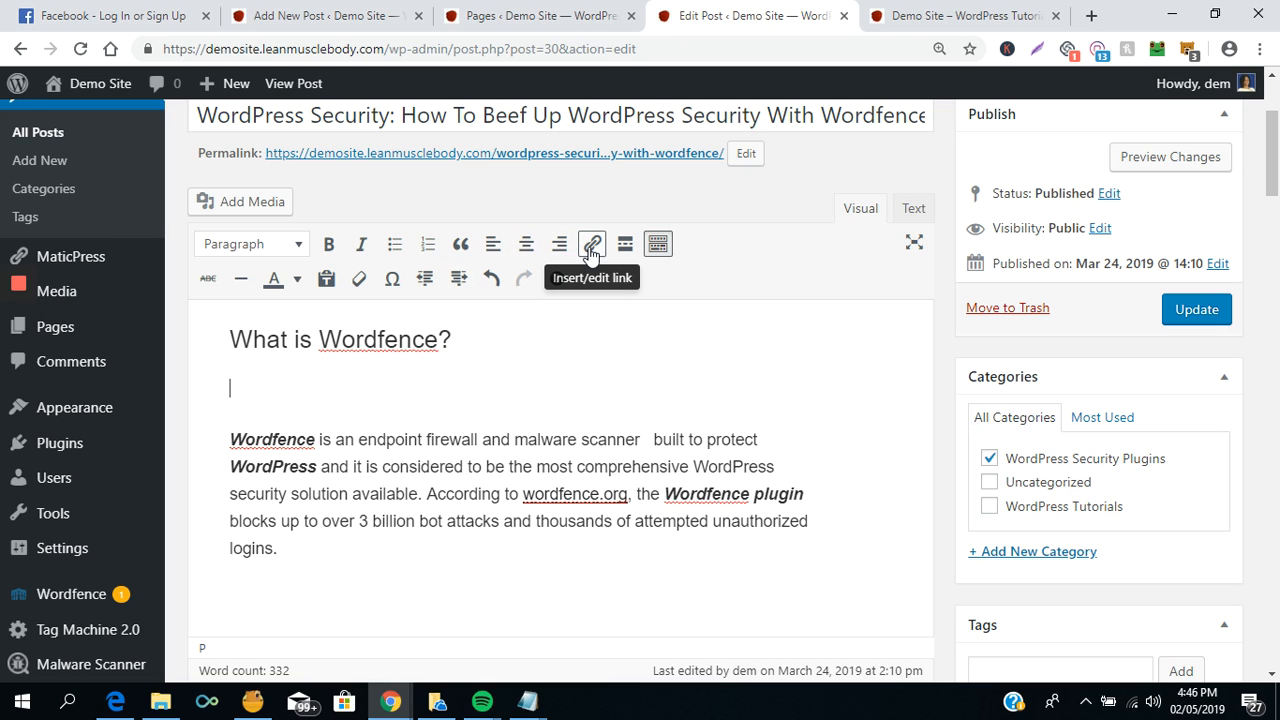
# - Collapse and restore the editor's second row of formatting tools, and inspect the text colour palette
pyautogui.click(658, 246)
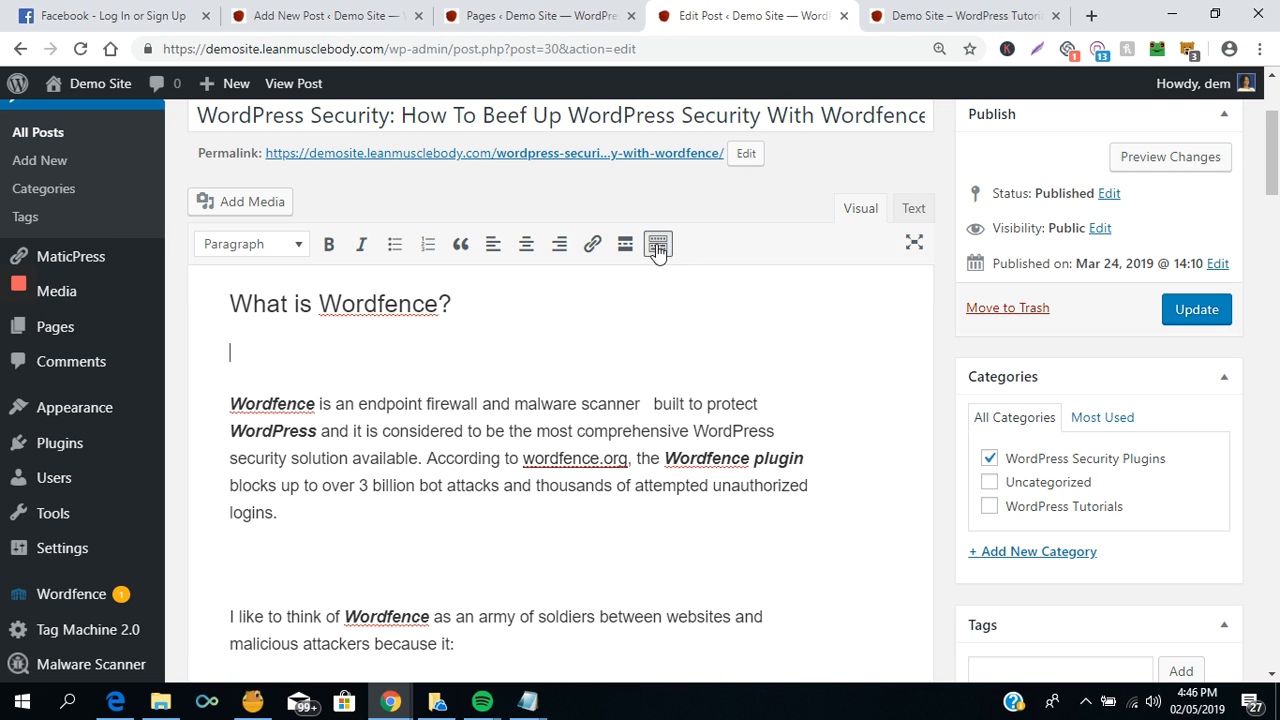
pyautogui.click(658, 246)
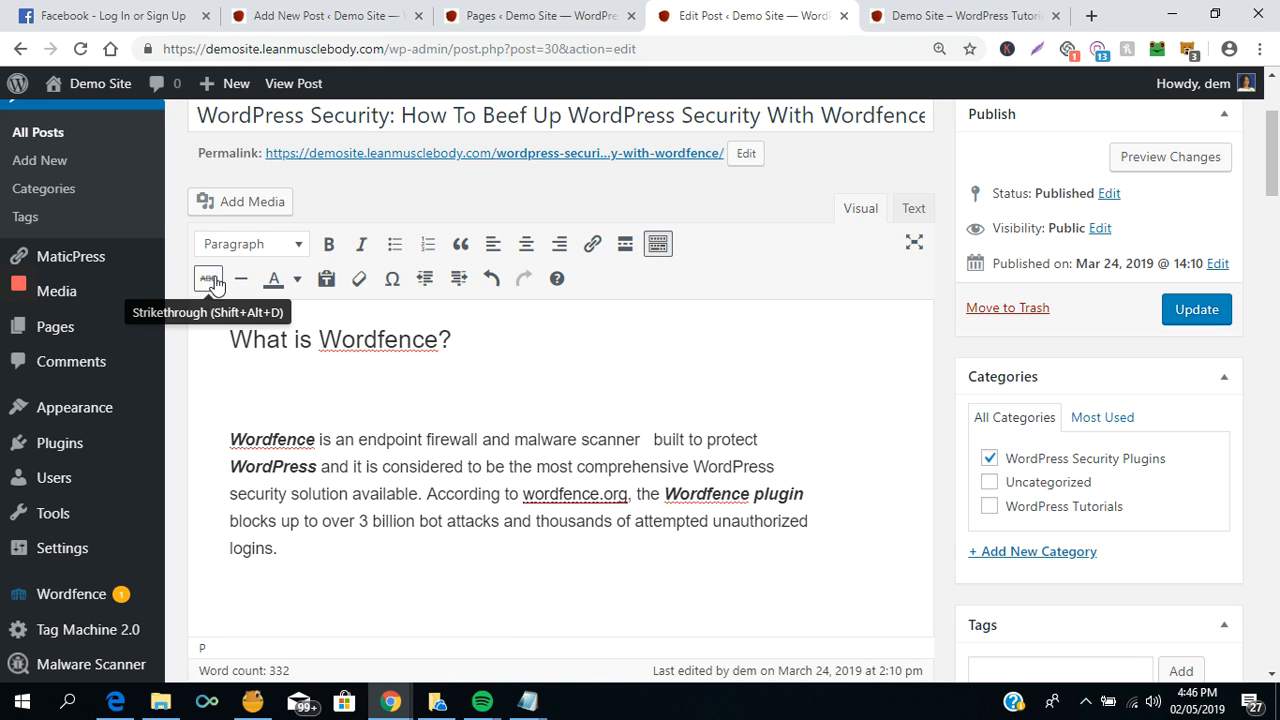
pyautogui.click(297, 280)
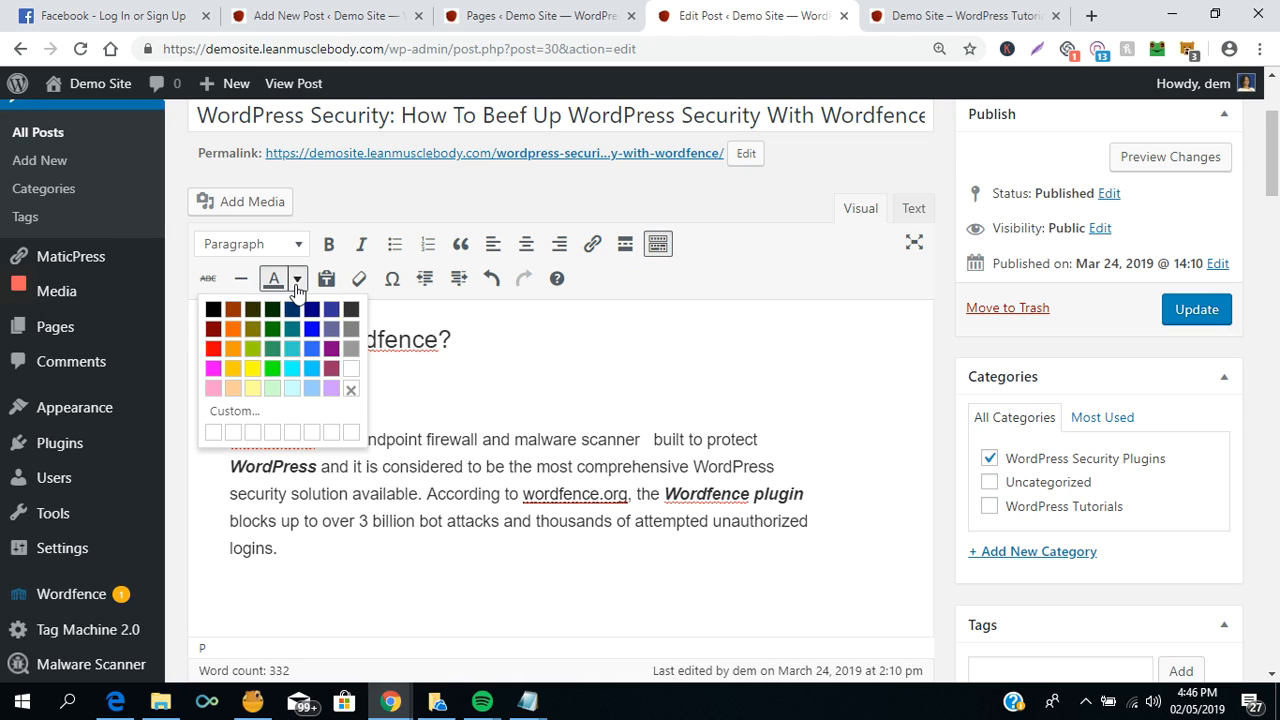
pyautogui.click(297, 280)
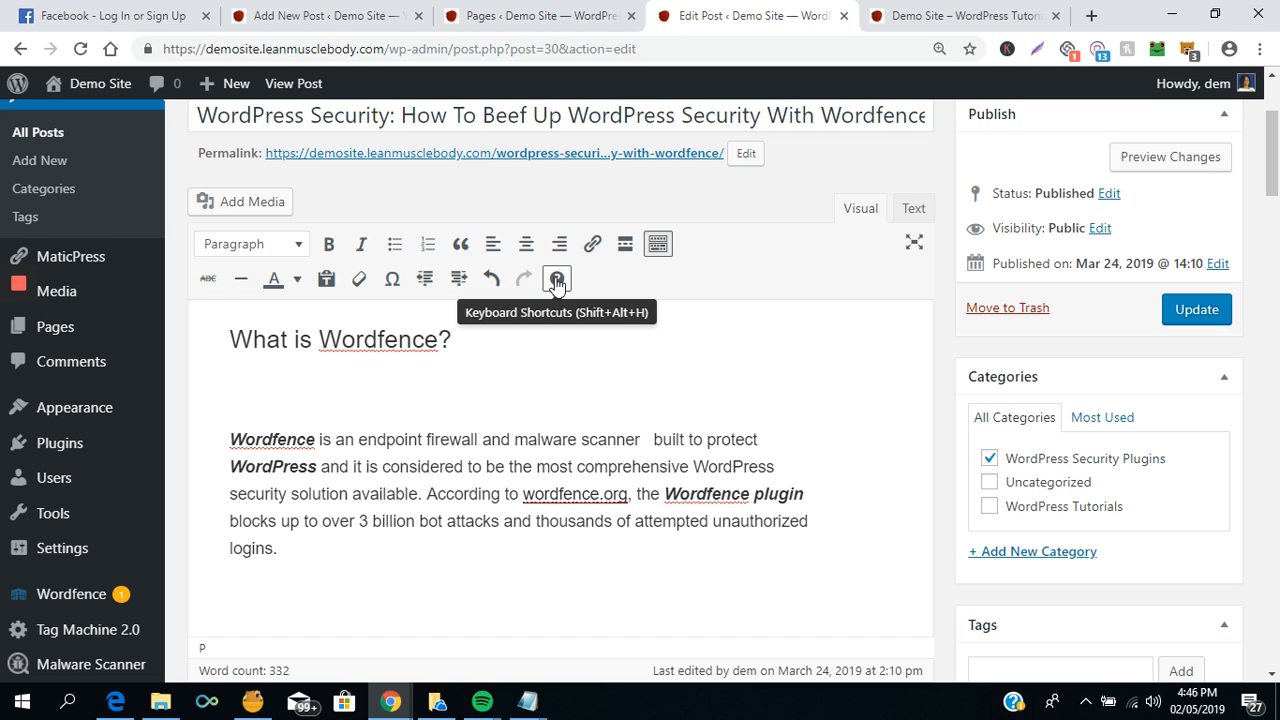
# - Turn on distraction-free writing mode for the post editor
pyautogui.click(908, 247)
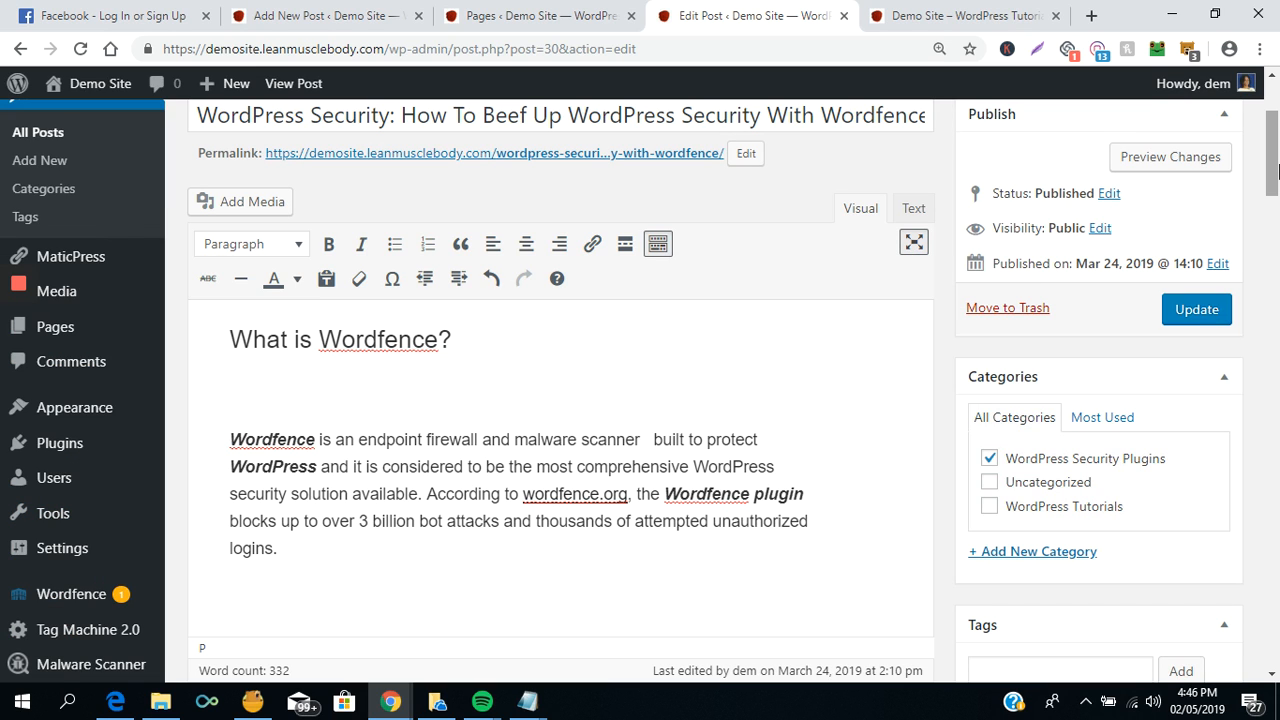
pyautogui.moveTo(1277, 165); pyautogui.dragTo(1264, 132)
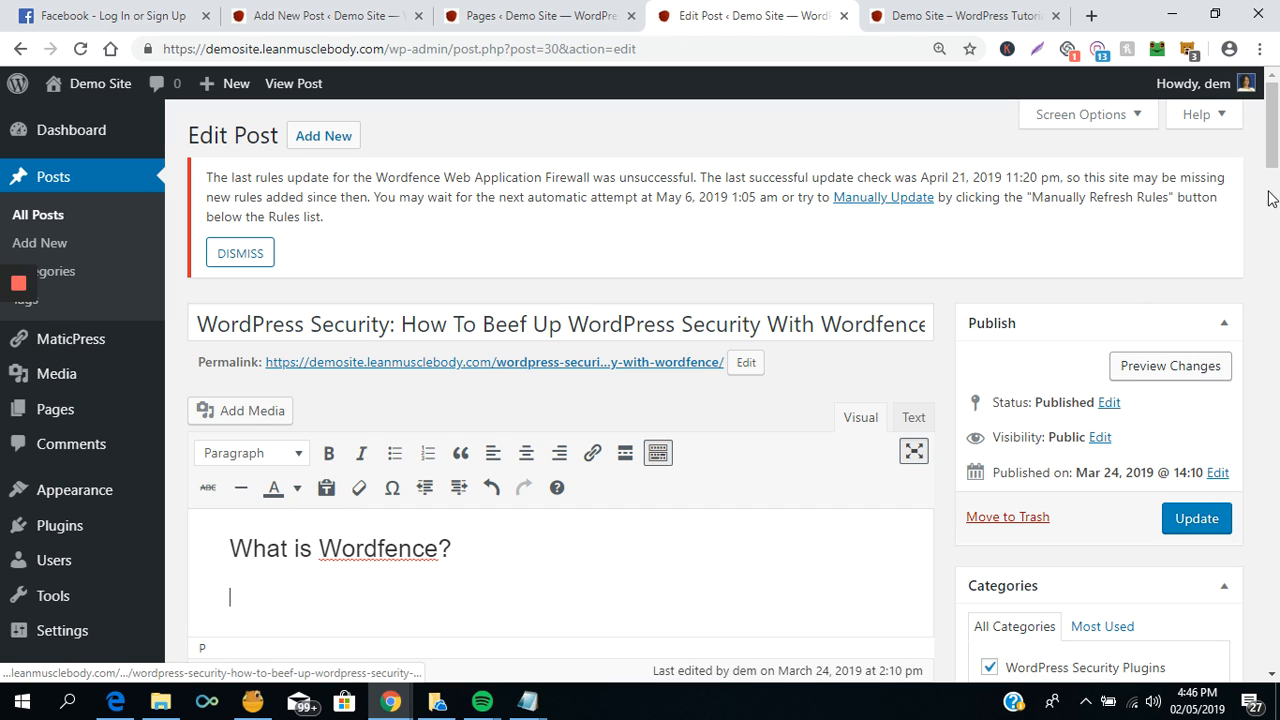
pyautogui.moveTo(1274, 160); pyautogui.dragTo(1278, 195)
# - Review the post's categories, tags, WP Tag Machine 2.0 AutoTags and Featured Image settings alongside its content
pyautogui.scroll(-2, 1278, 195)
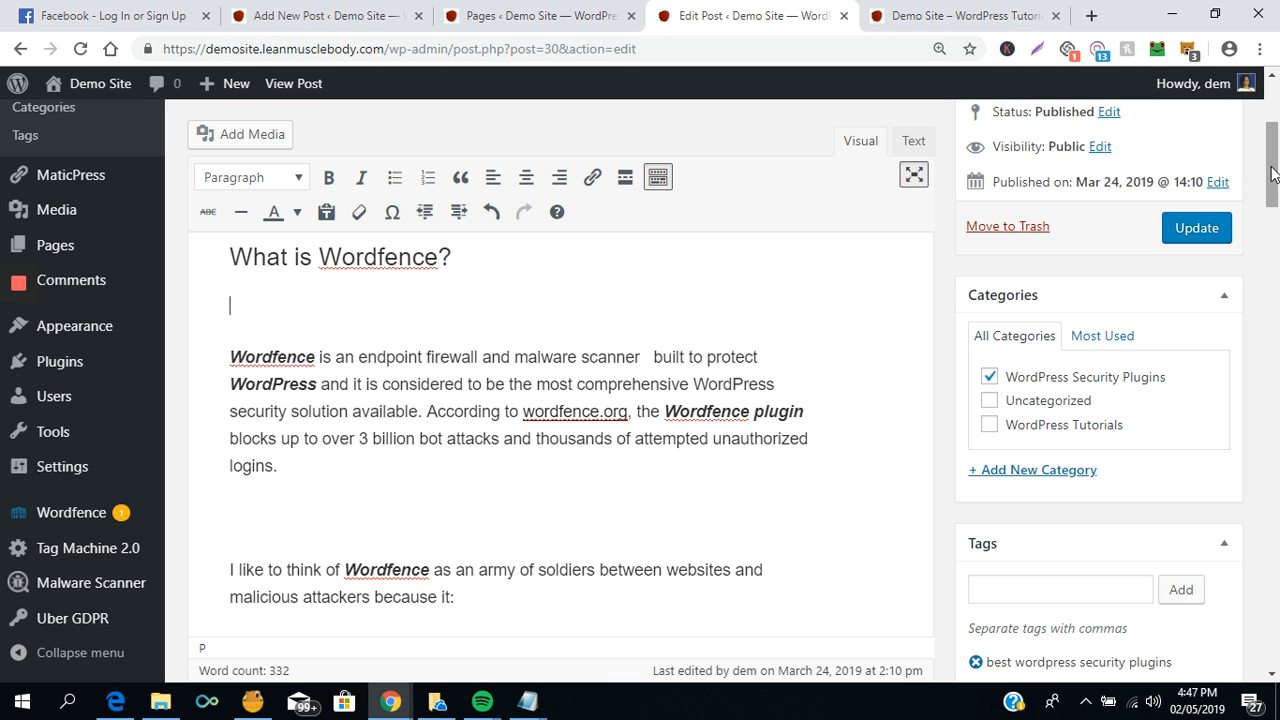
pyautogui.scroll(-4, 1274, 225)
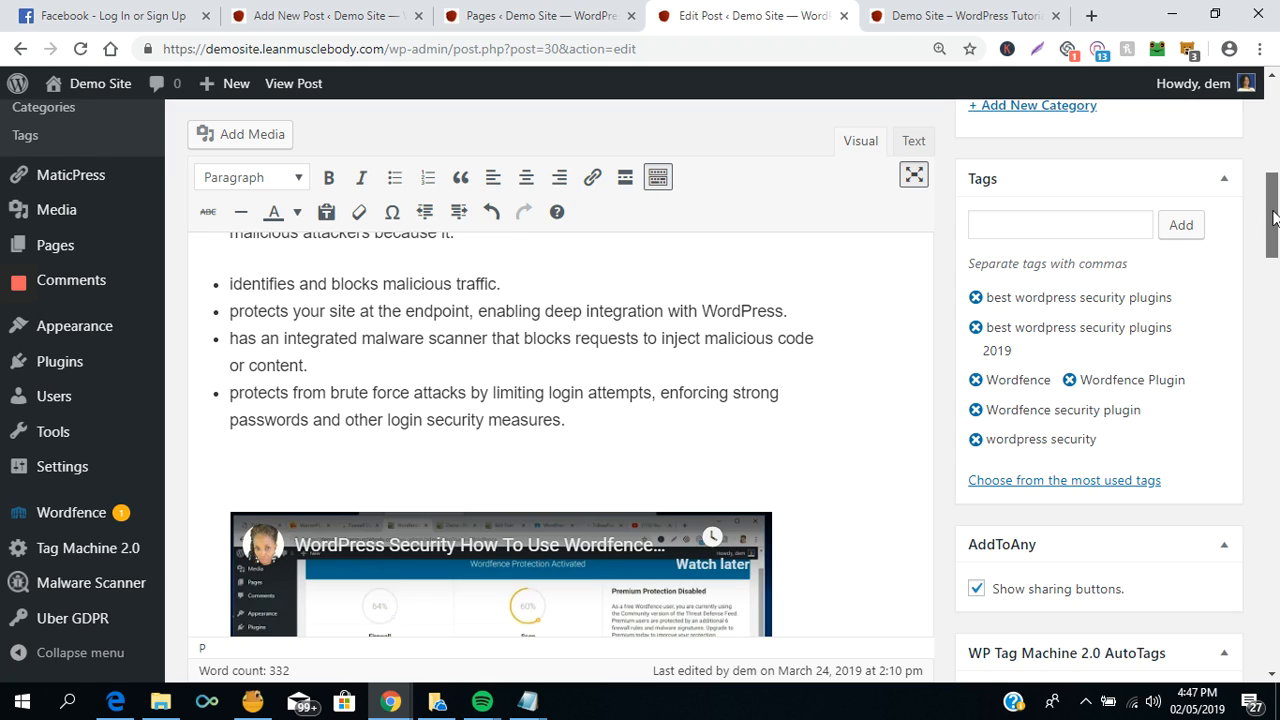
pyautogui.moveTo(1275, 218); pyautogui.dragTo(1274, 215)
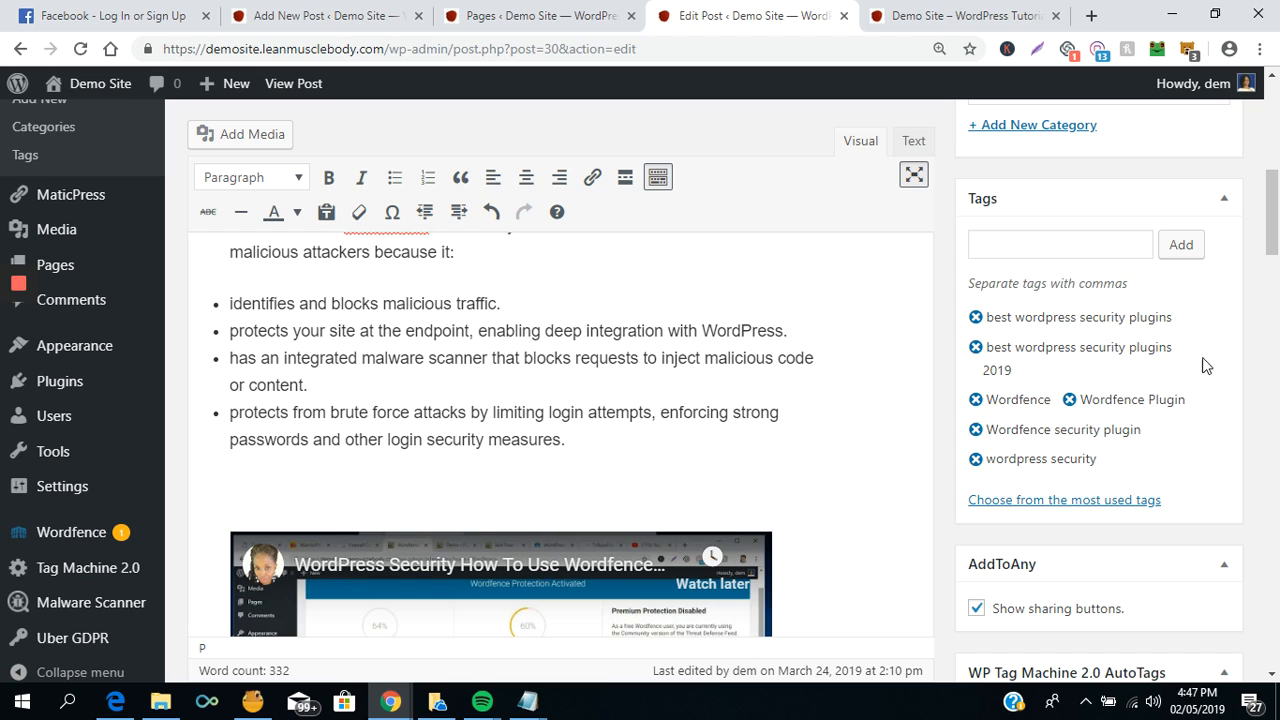
pyautogui.click(1048, 245)
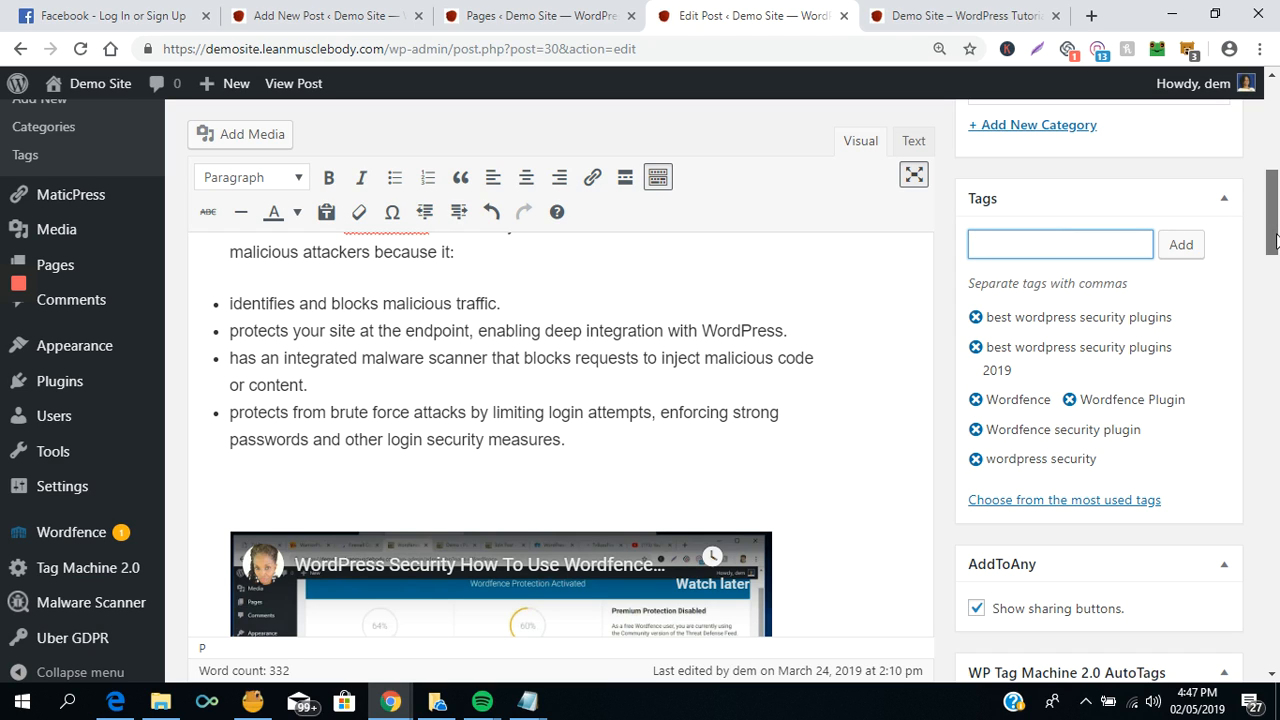
pyautogui.moveTo(1275, 235); pyautogui.dragTo(1274, 394)
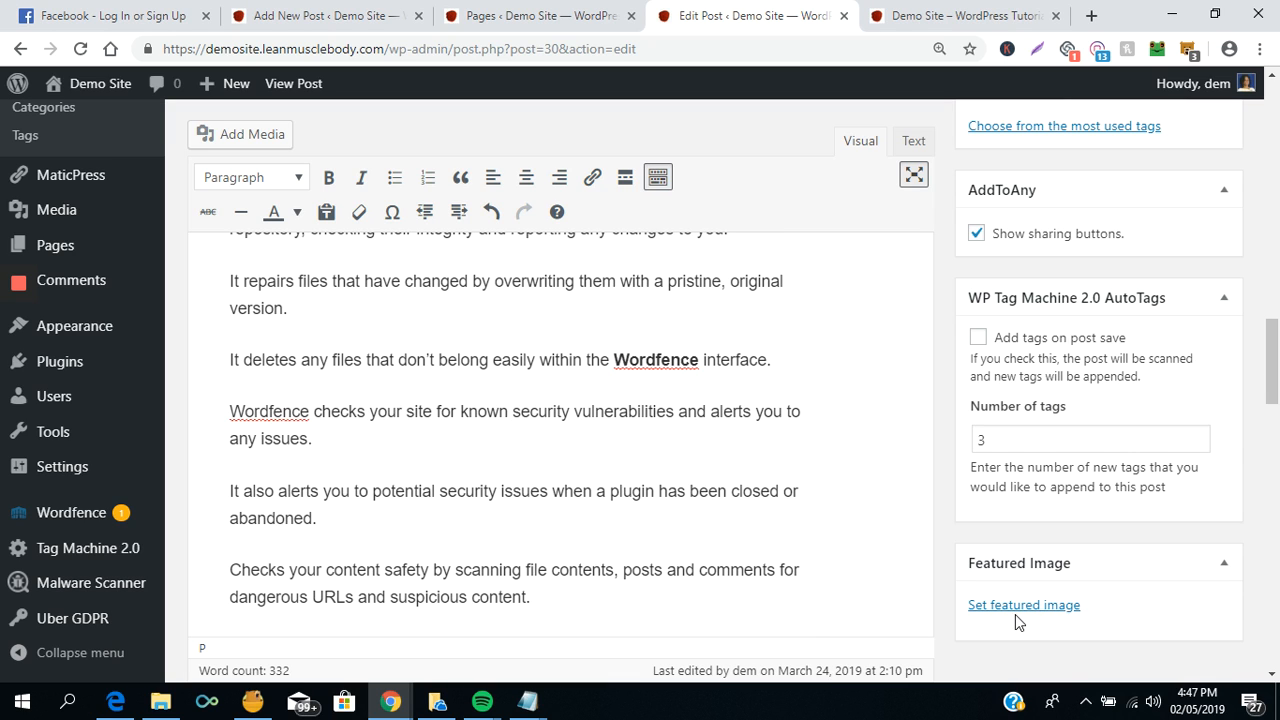
pyautogui.click(1273, 676)
pyautogui.click(1273, 676)
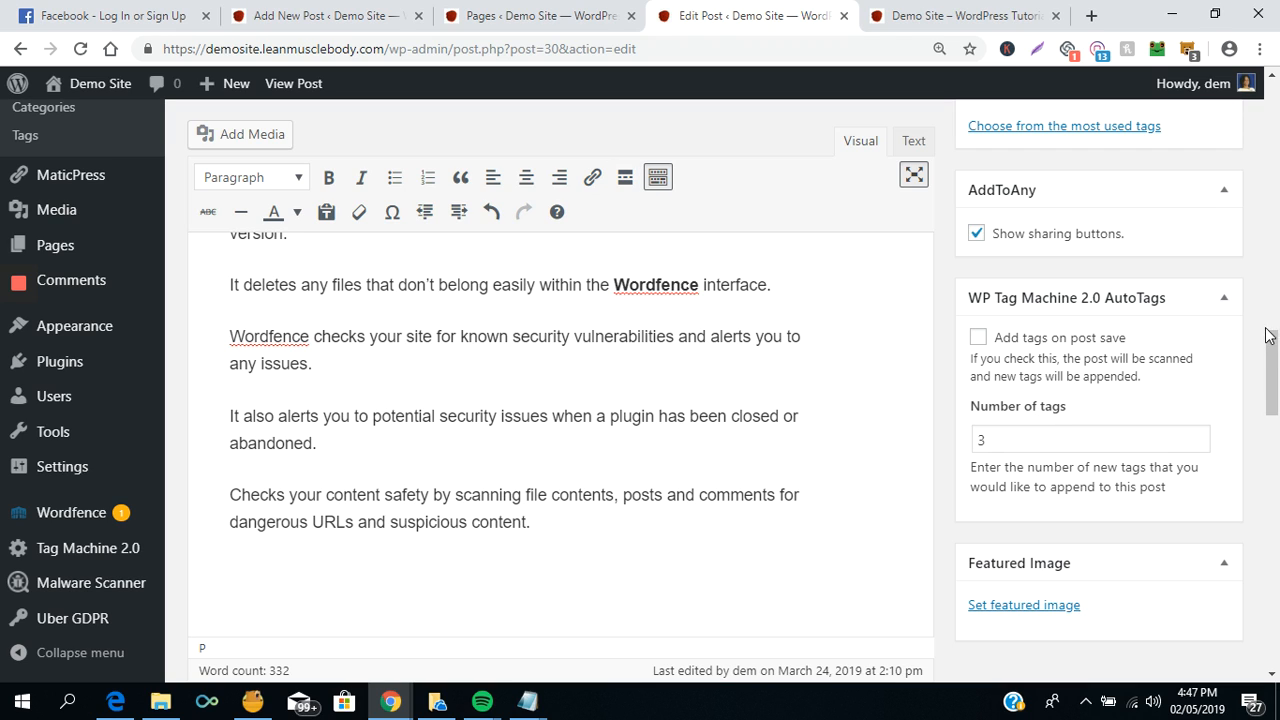
# - Switch to the new post being added, compare its content in the Text and Visual views, and leave the editor in Visual mode
pyautogui.click(327, 22)
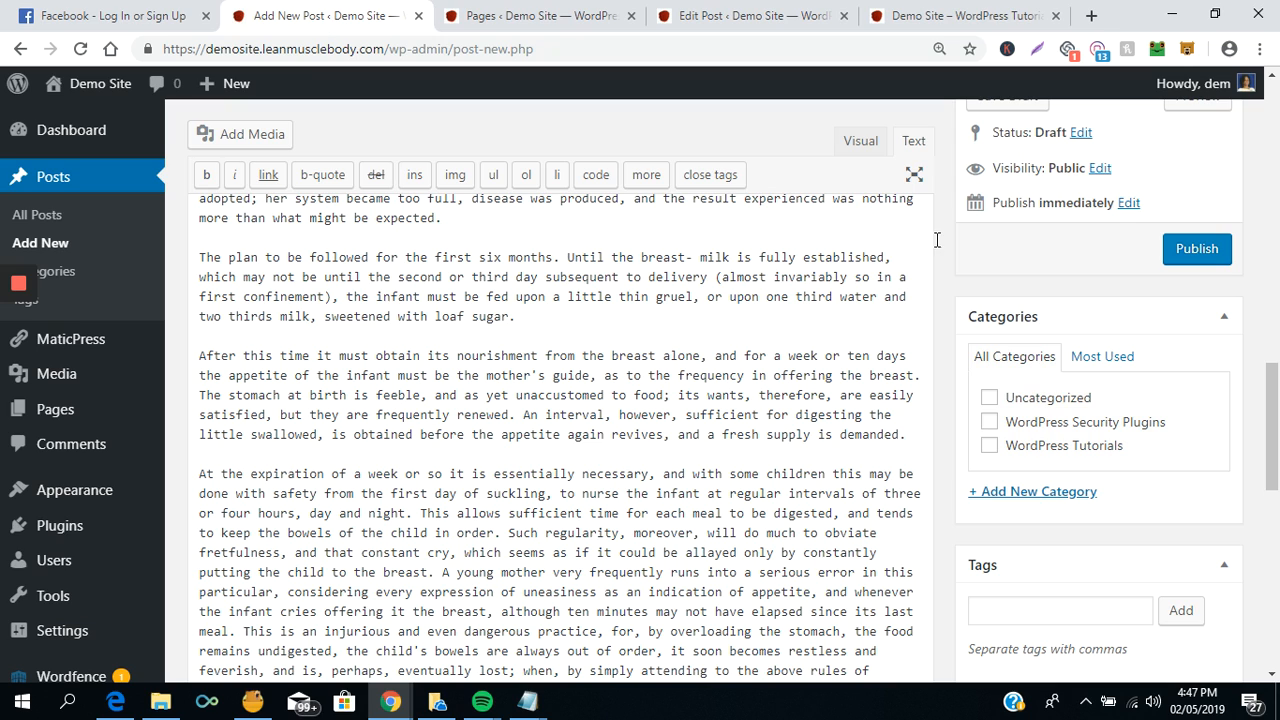
pyautogui.click(868, 152)
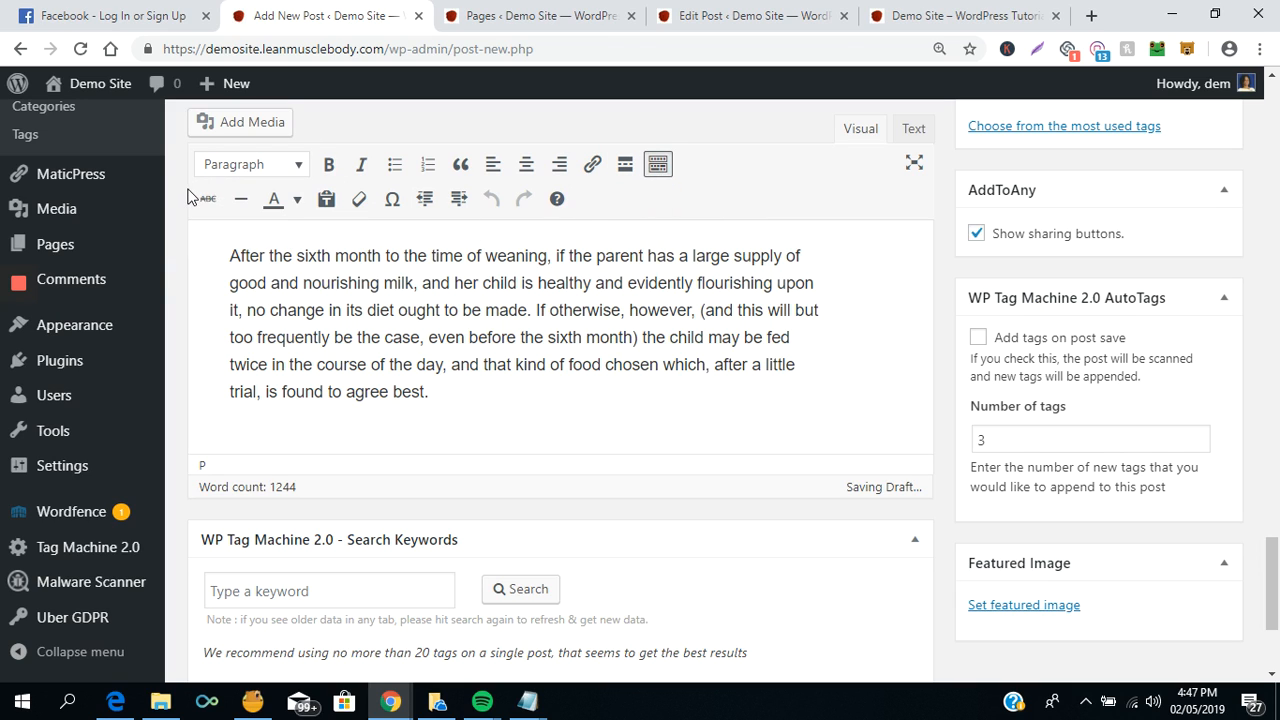
pyautogui.click(914, 130)
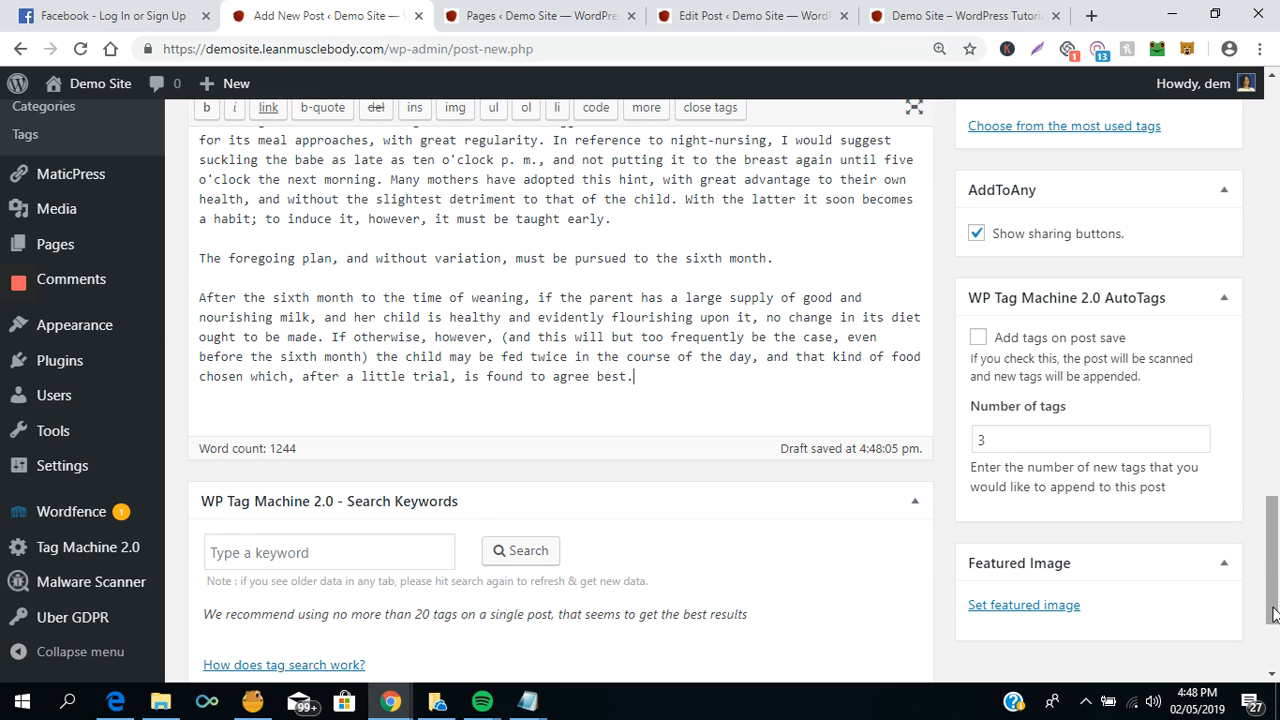
pyautogui.moveTo(1275, 570); pyautogui.dragTo(1275, 500)
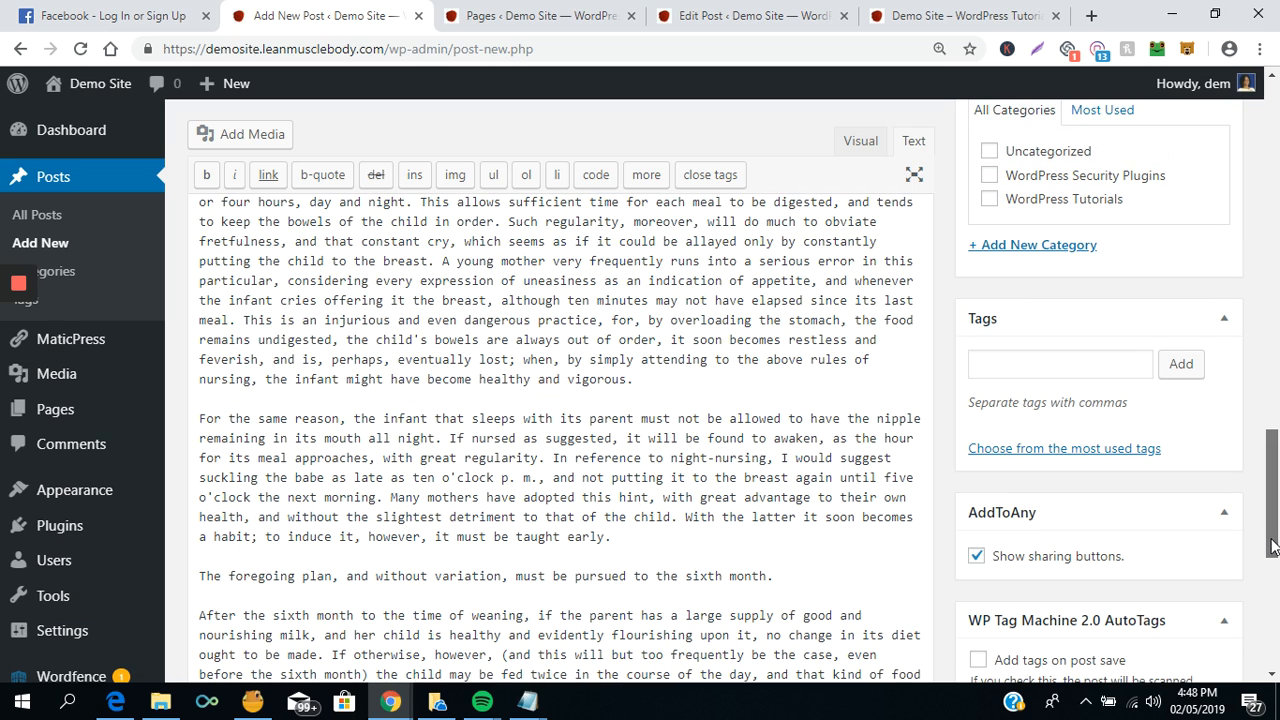
pyautogui.click(861, 142)
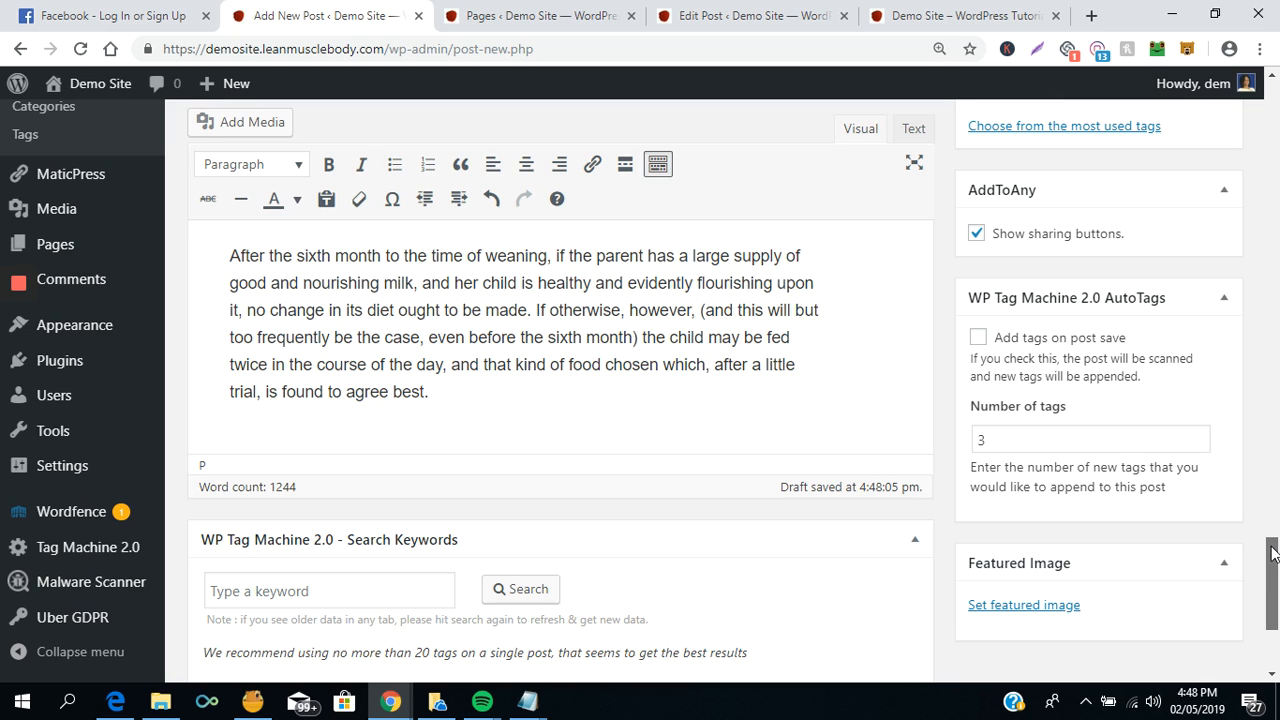
pyautogui.moveTo(1272, 555); pyautogui.dragTo(1213, 228)
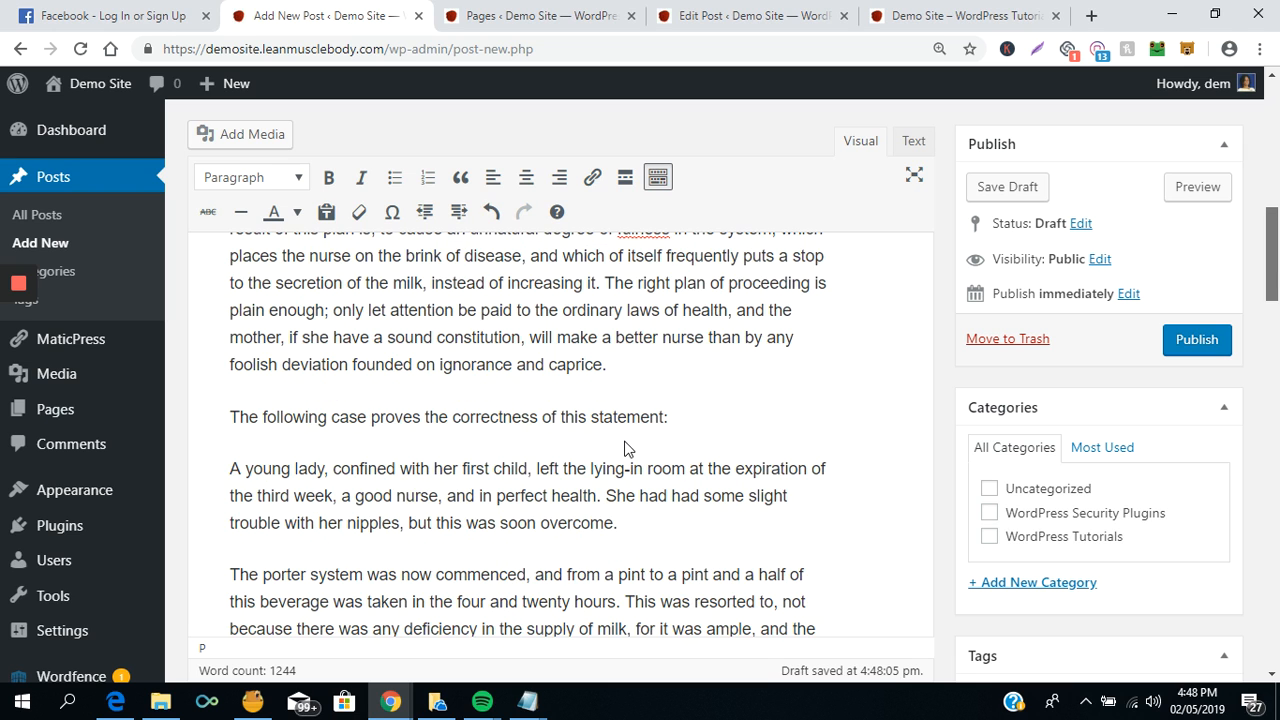
pyautogui.rightClick(577, 288)
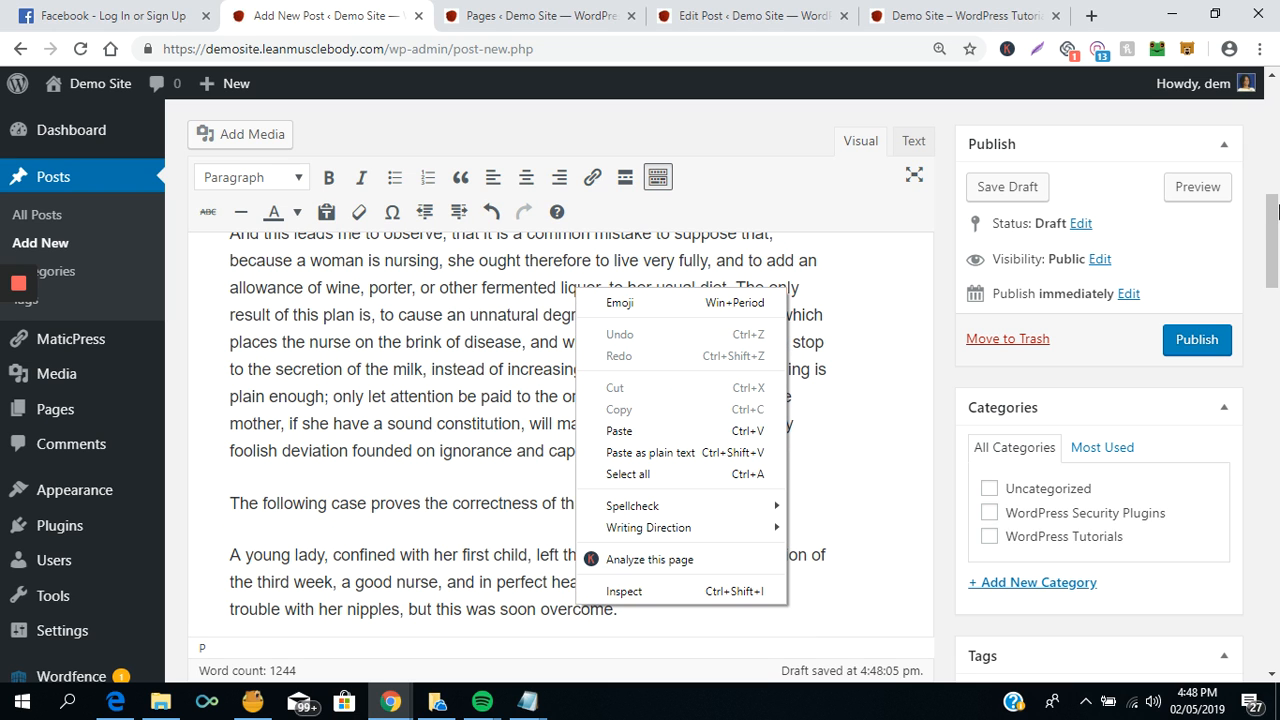
pyautogui.click(1277, 218)
# - Title the new post "Breastfeeding: The ABCs Of Breastfeeding"
pyautogui.scroll(2, 1263, 153)
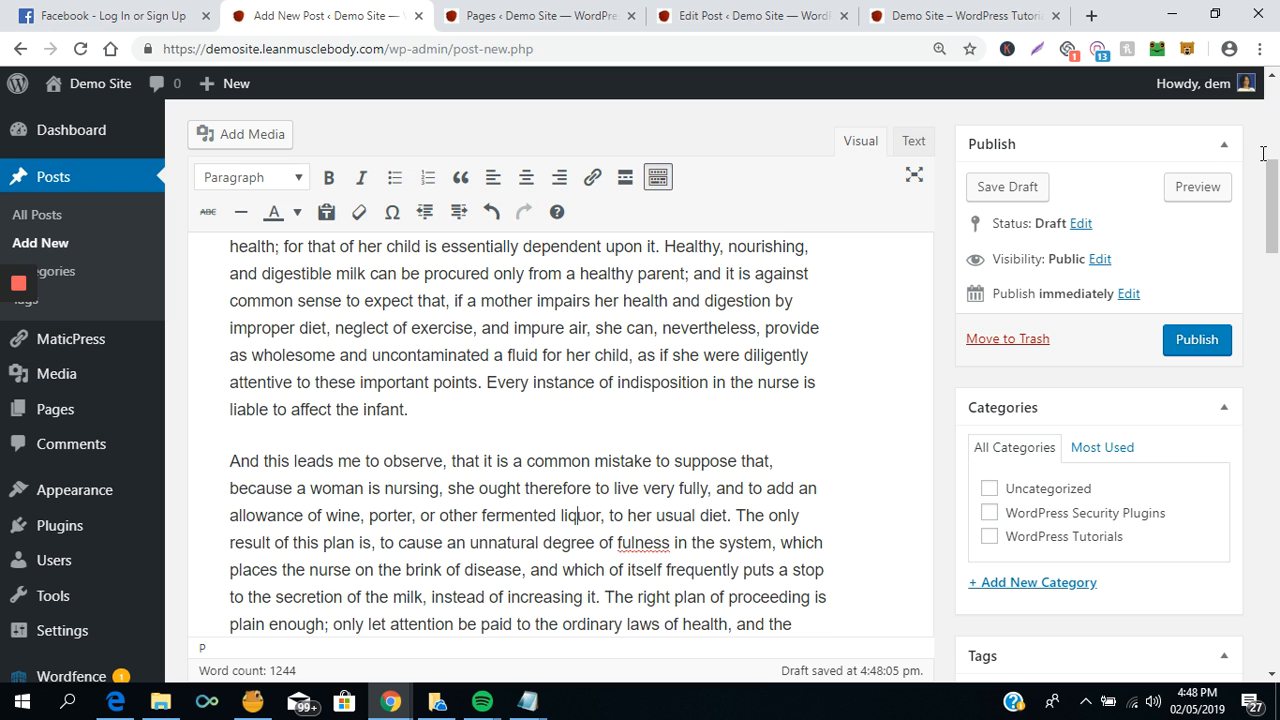
pyautogui.scroll(6, 397, 459)
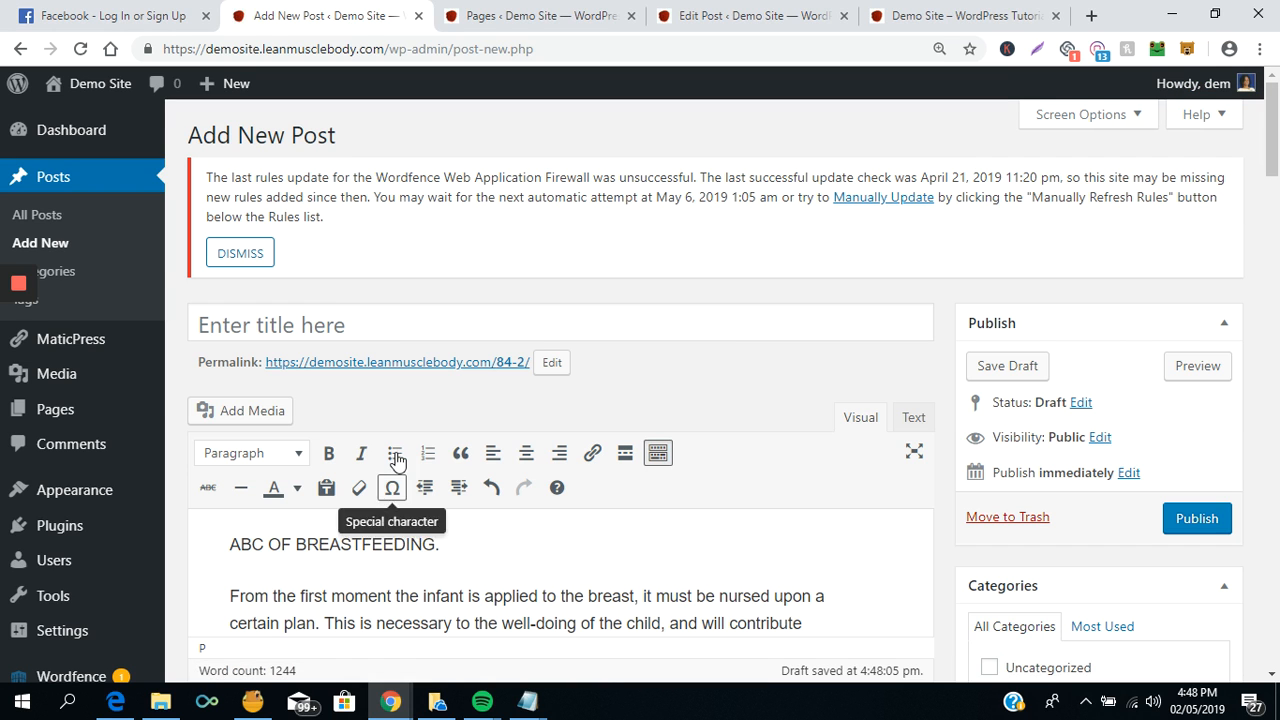
pyautogui.click(362, 325)
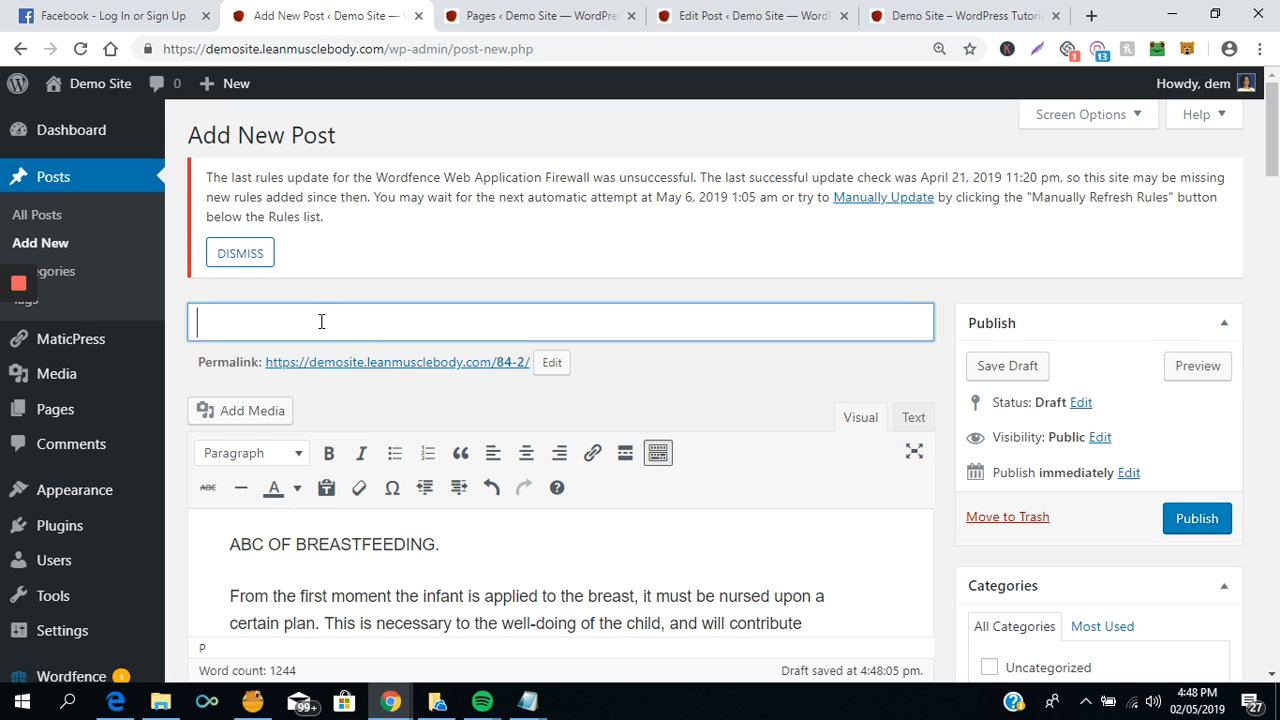
pyautogui.write('Breastfeeding')
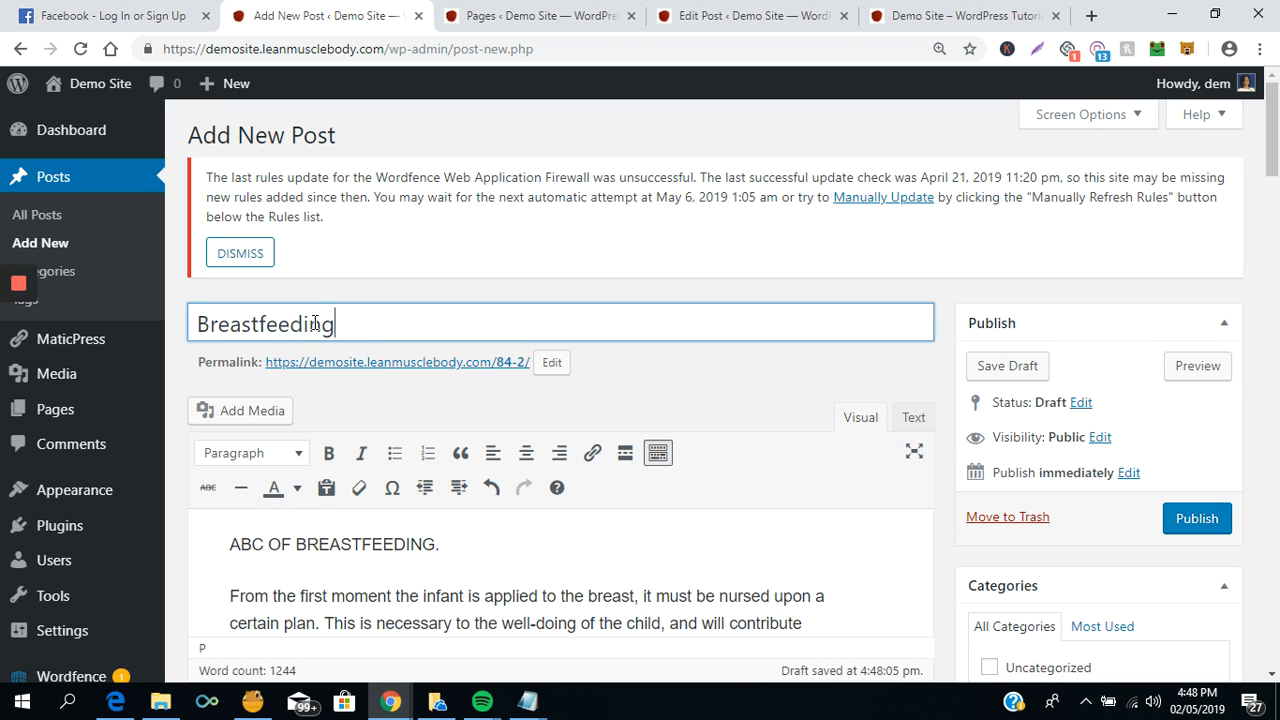
pyautogui.write(': THe a')
pyautogui.press('BackSpace')
pyautogui.press('BackSpace')
pyautogui.press('BackSpace')
pyautogui.press('BackSpace')
pyautogui.write('he Ab')
pyautogui.press('BackSpace')
pyautogui.write('BCs')
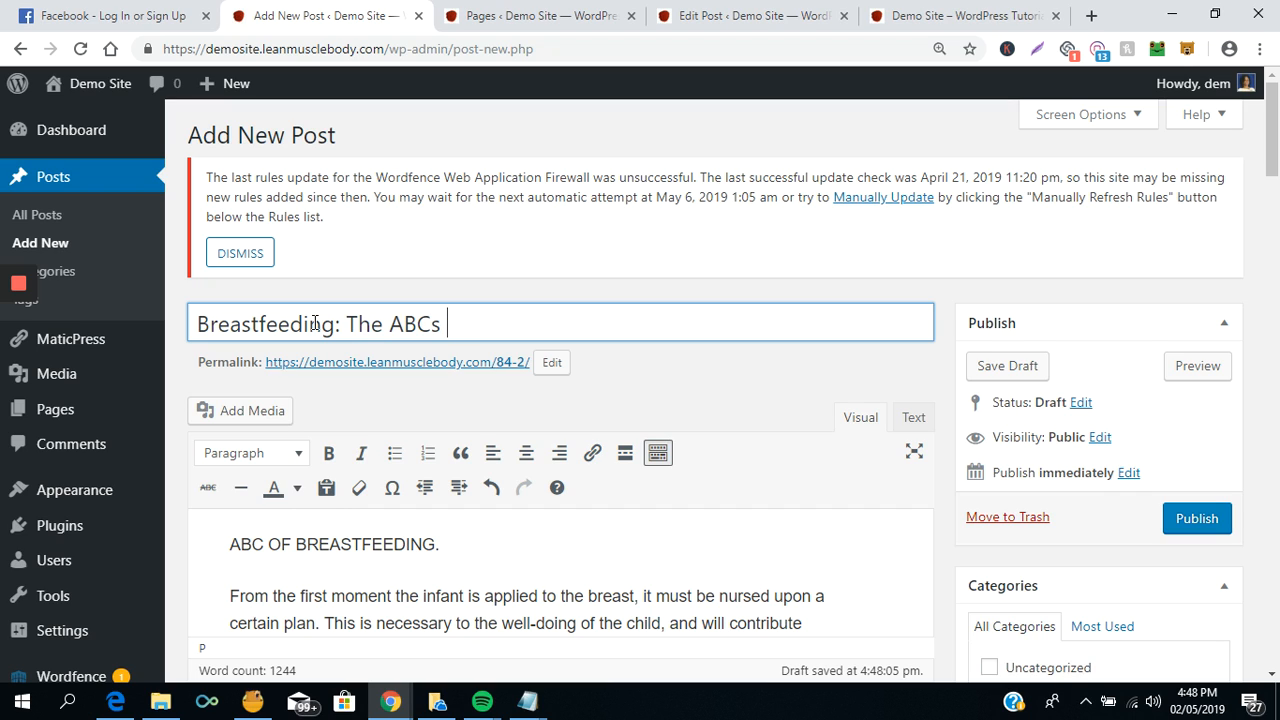
pyautogui.write(' Of Breastfeeding')
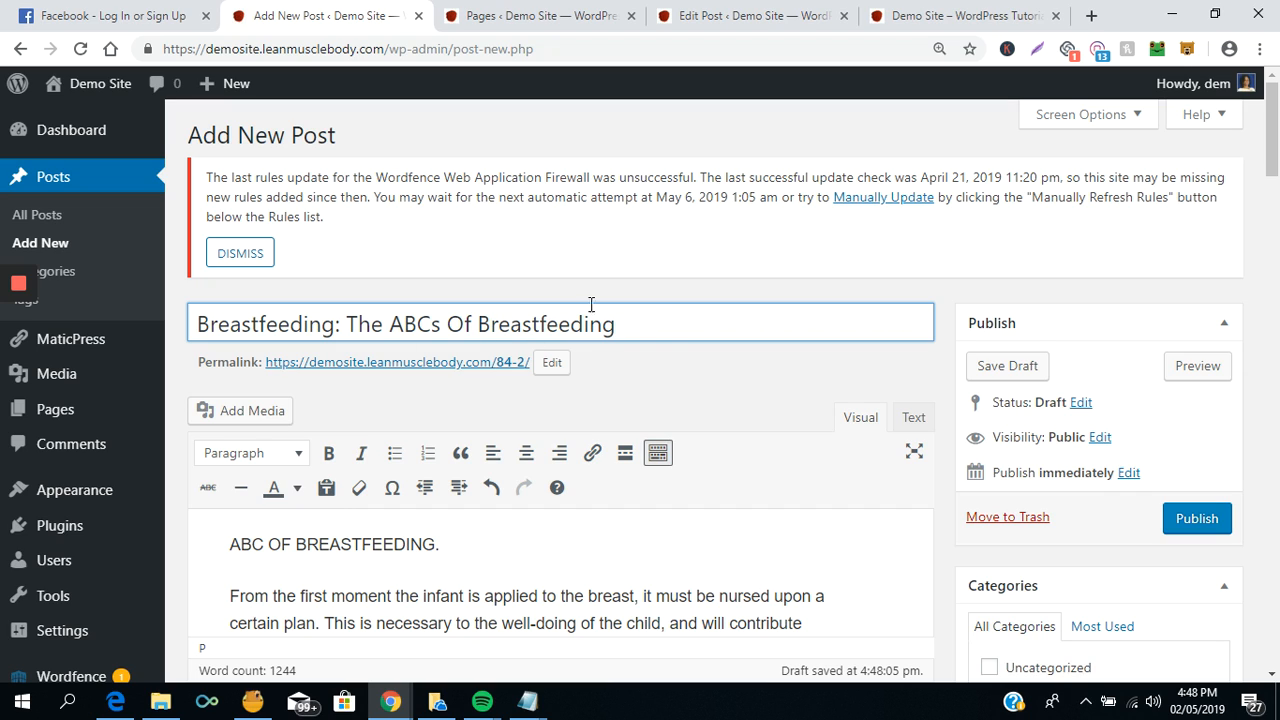
# - Check the wording of the title and save the new post as a draft
pyautogui.click(347, 323)
pyautogui.click(656, 327)
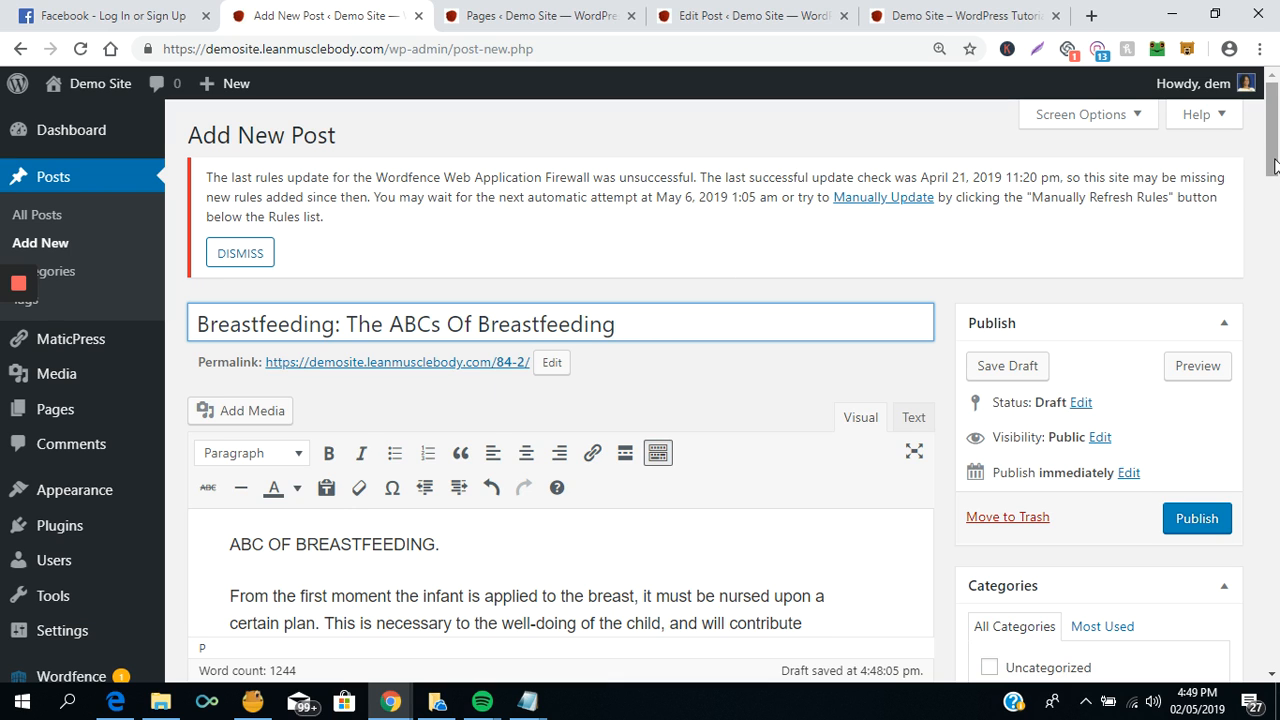
pyautogui.scroll(-1, 1274, 172)
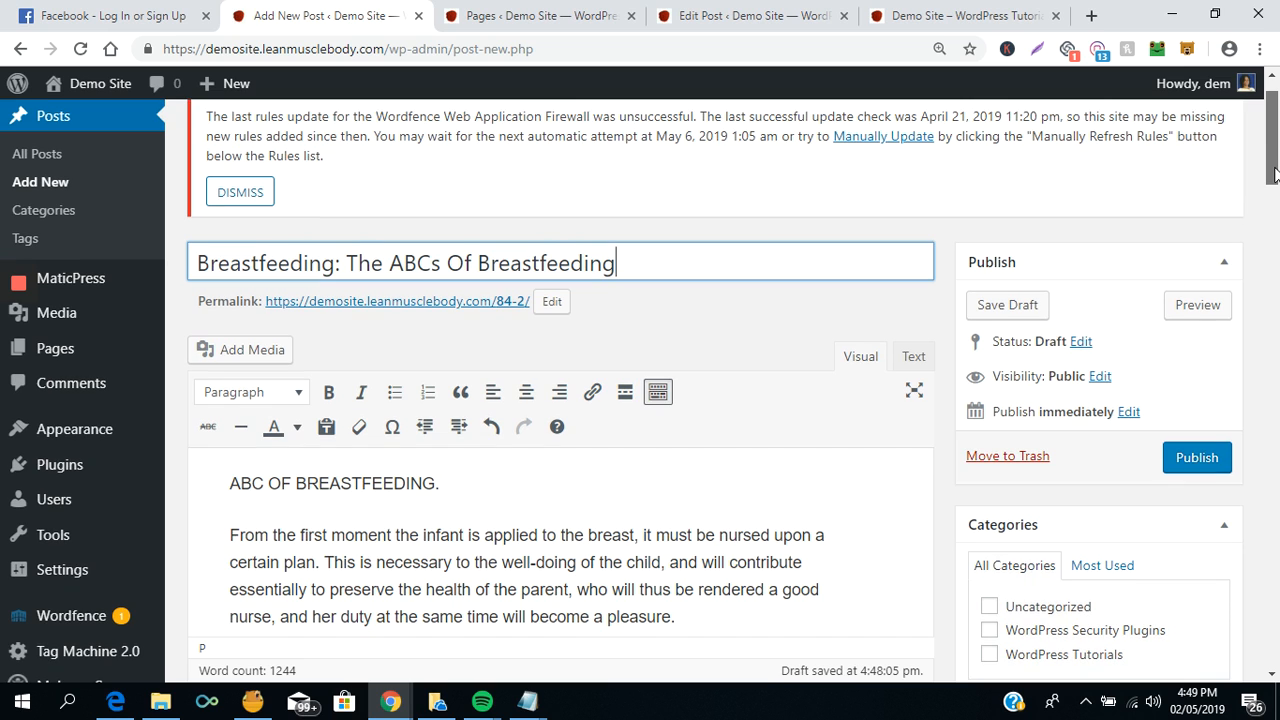
pyautogui.moveTo(1275, 176); pyautogui.dragTo(1274, 181)
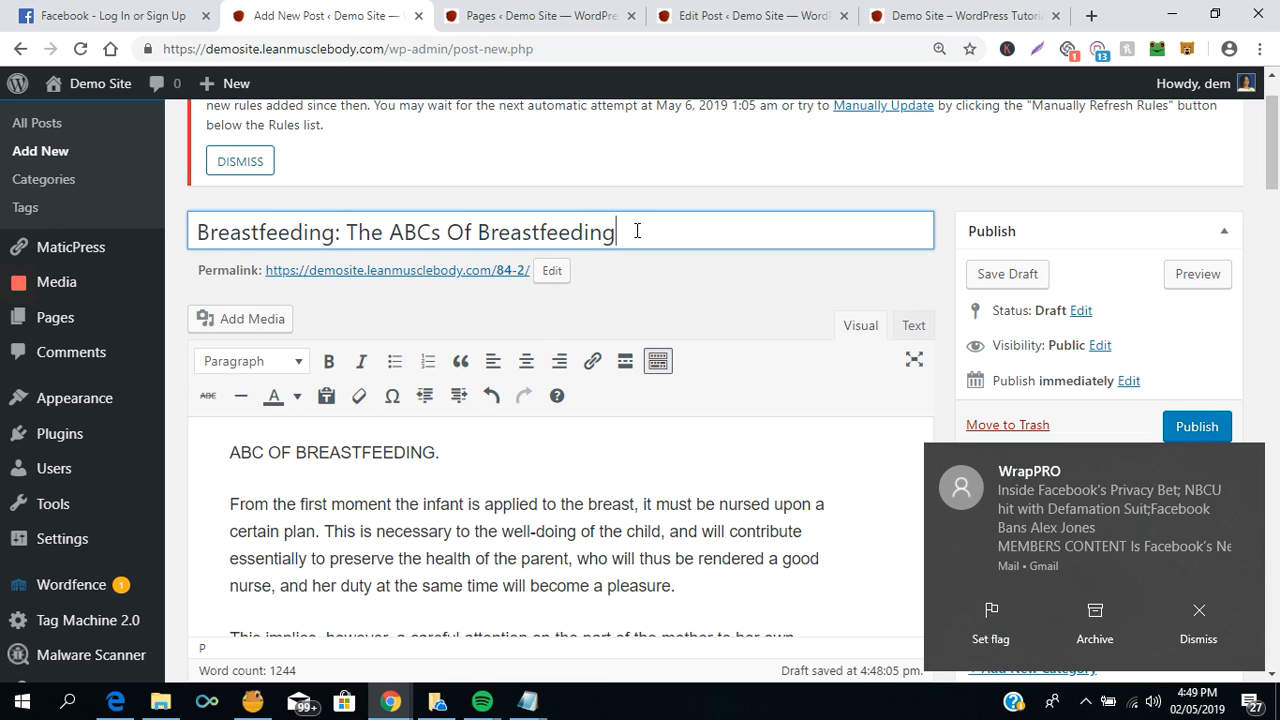
pyautogui.click(202, 233)
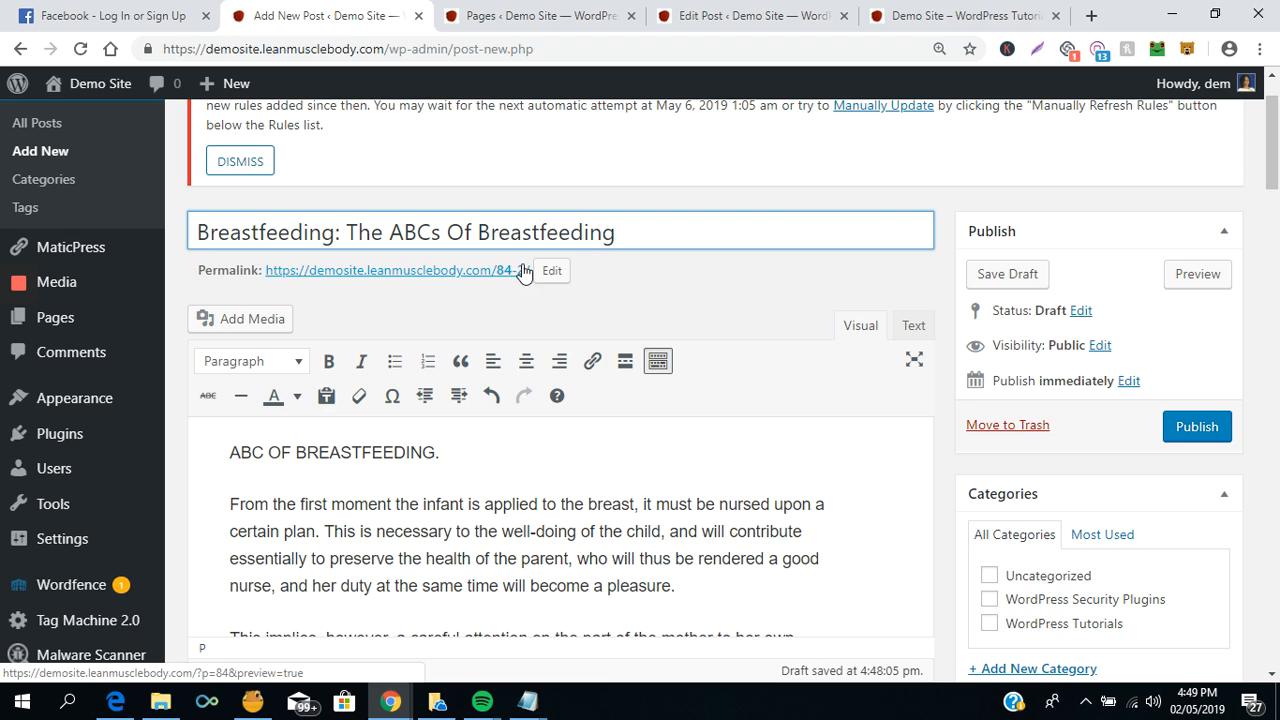
pyautogui.click(997, 273)
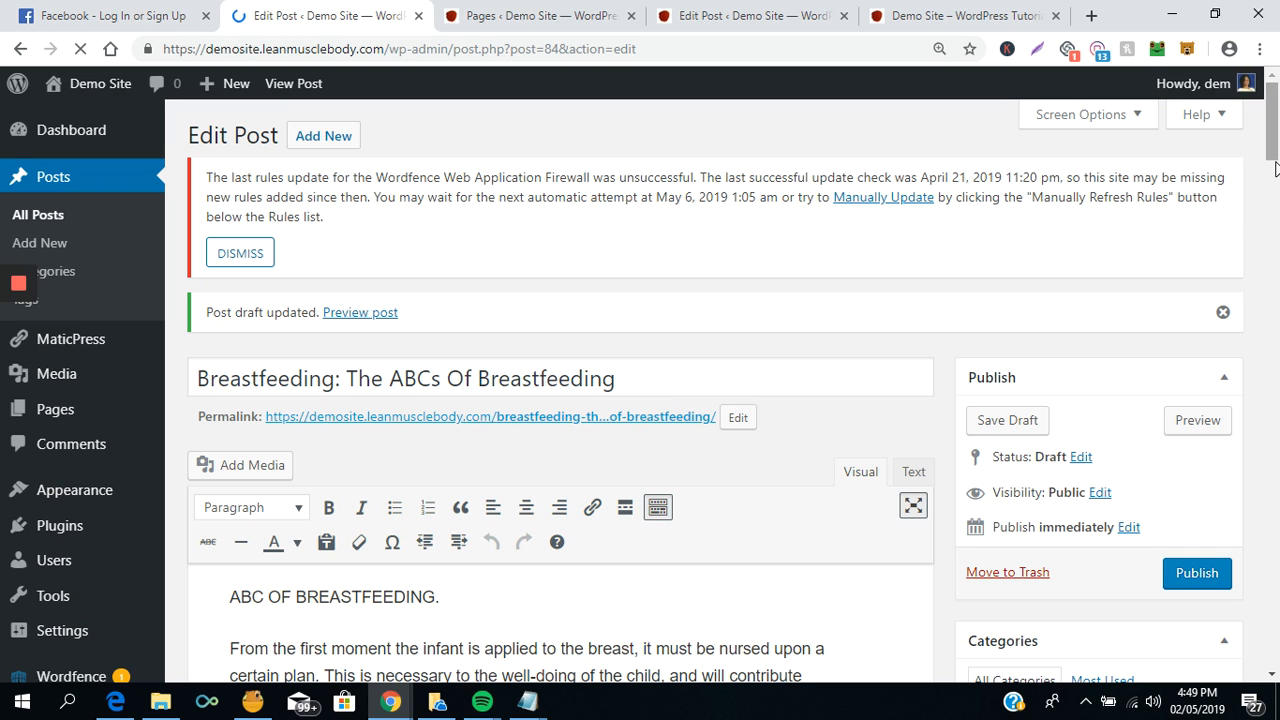
# - Examine the saved draft's content, category selection and assigned tags
pyautogui.scroll(-3, 1274, 160)
pyautogui.scroll(-1, 1274, 190)
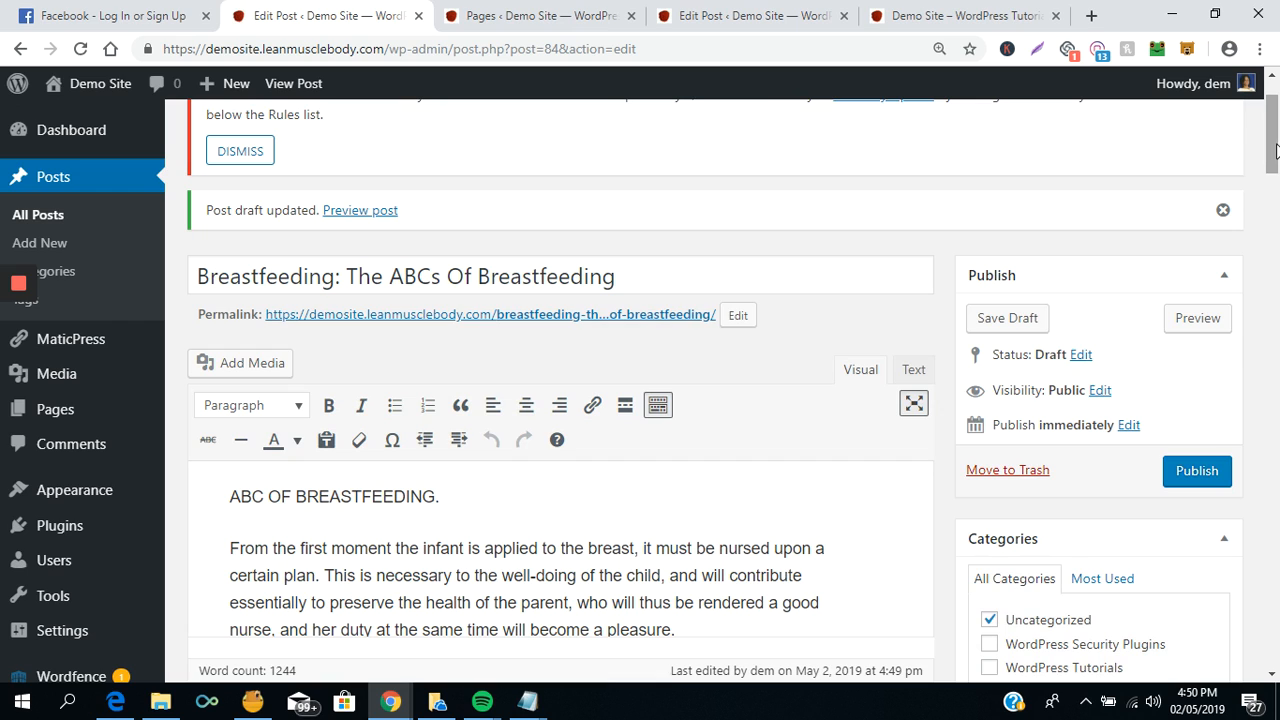
pyautogui.moveTo(1277, 173); pyautogui.dragTo(1278, 186)
pyautogui.scroll(-2, 1278, 190)
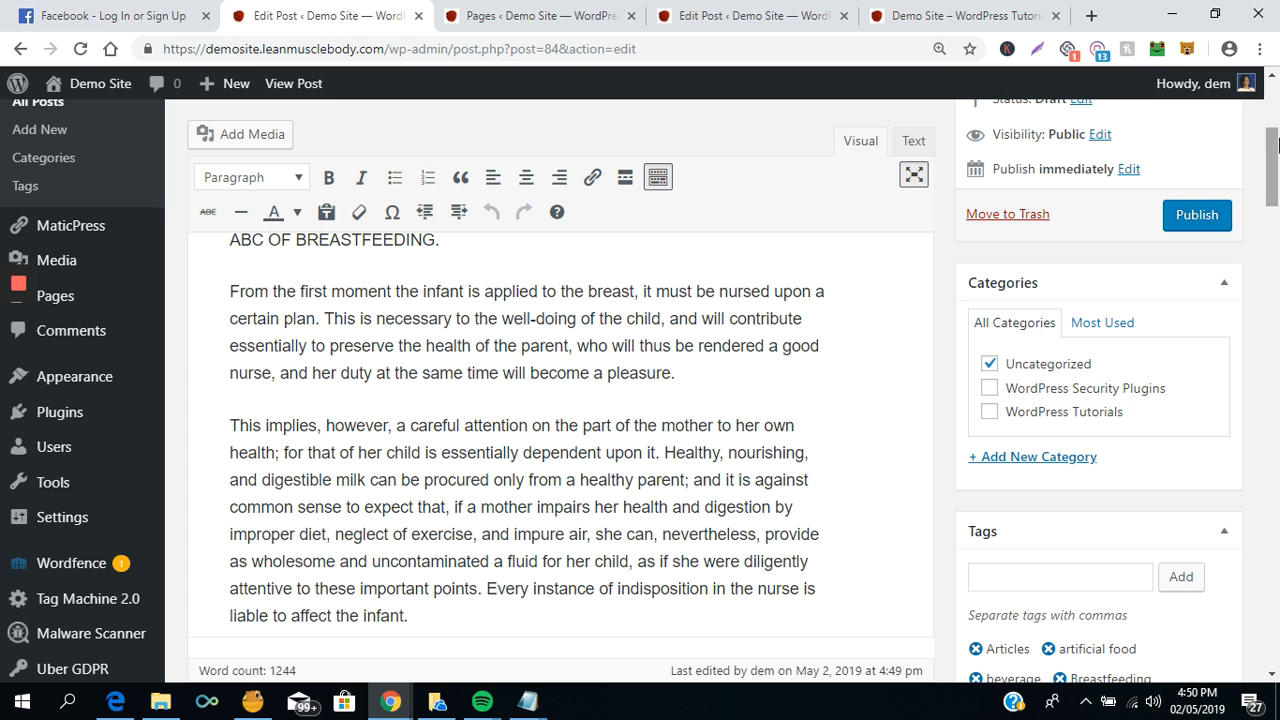
pyautogui.moveTo(1275, 147); pyautogui.dragTo(1275, 155)
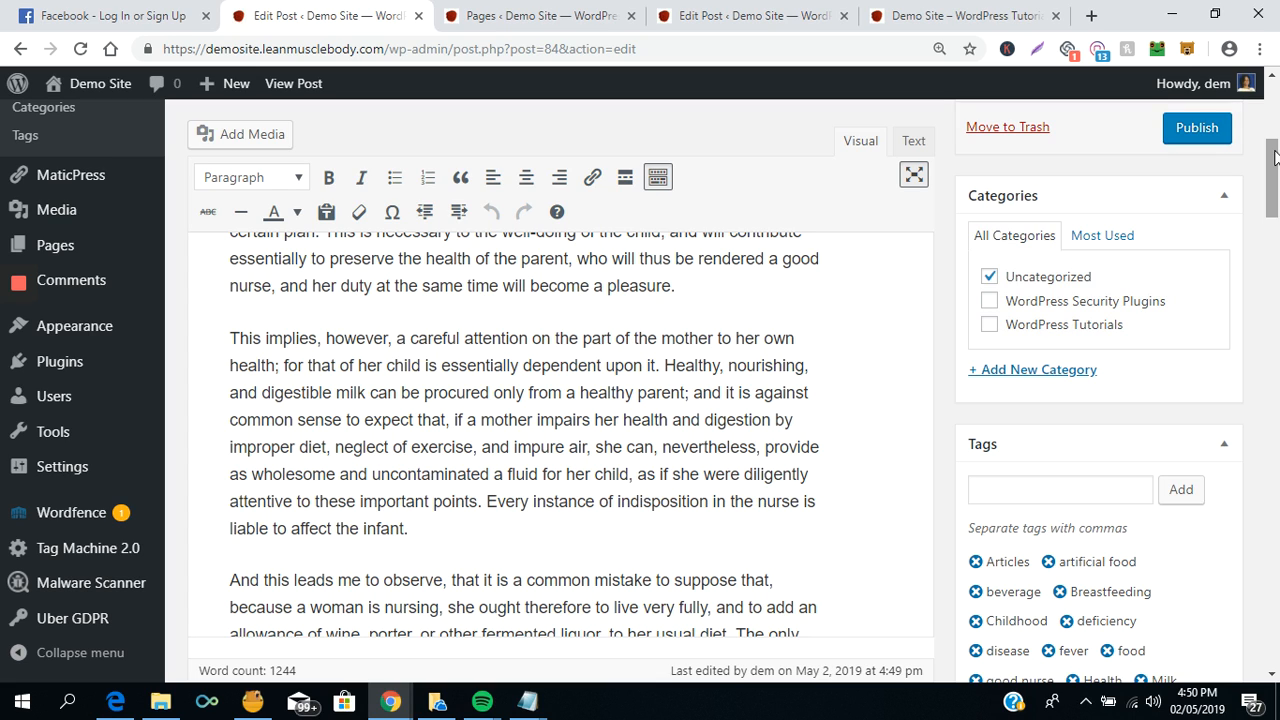
pyautogui.moveTo(1275, 151)
pyautogui.mouseDown()
pyautogui.moveTo(1279, 194)
pyautogui.moveTo(1271, 140)
pyautogui.mouseUp()
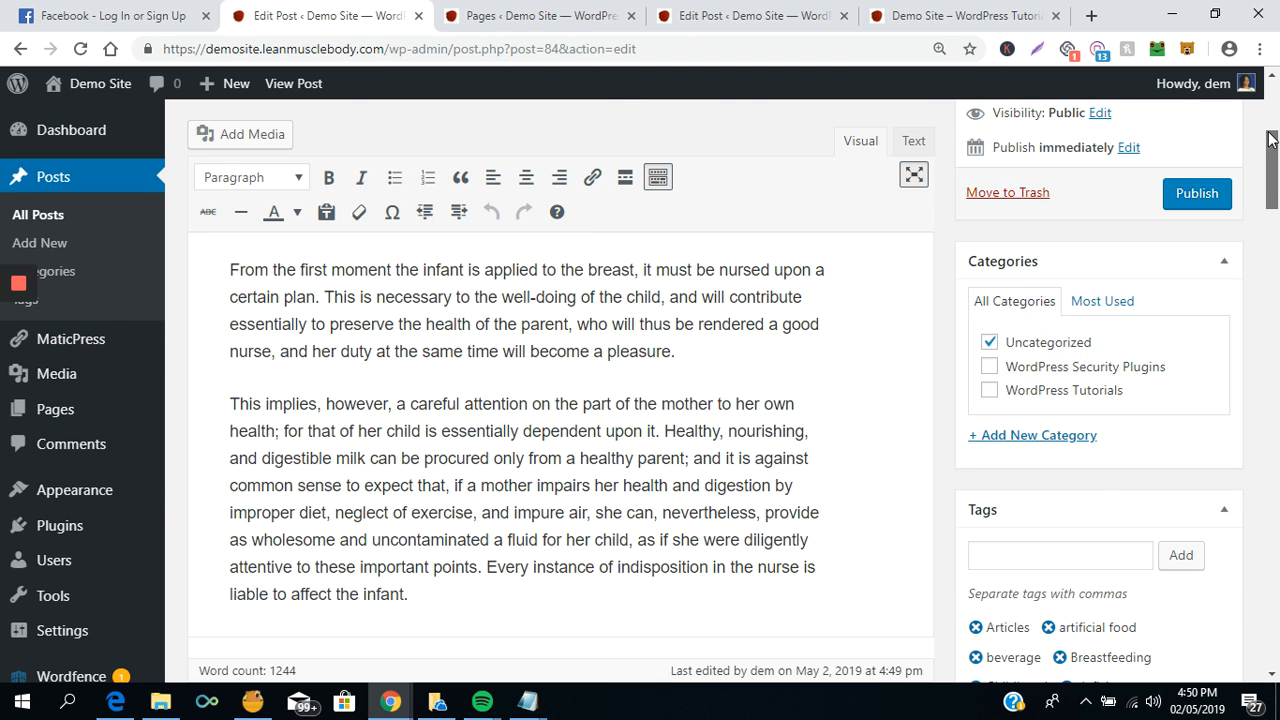
pyautogui.scroll(1, 1271, 140)
pyautogui.scroll(1, 1271, 140)
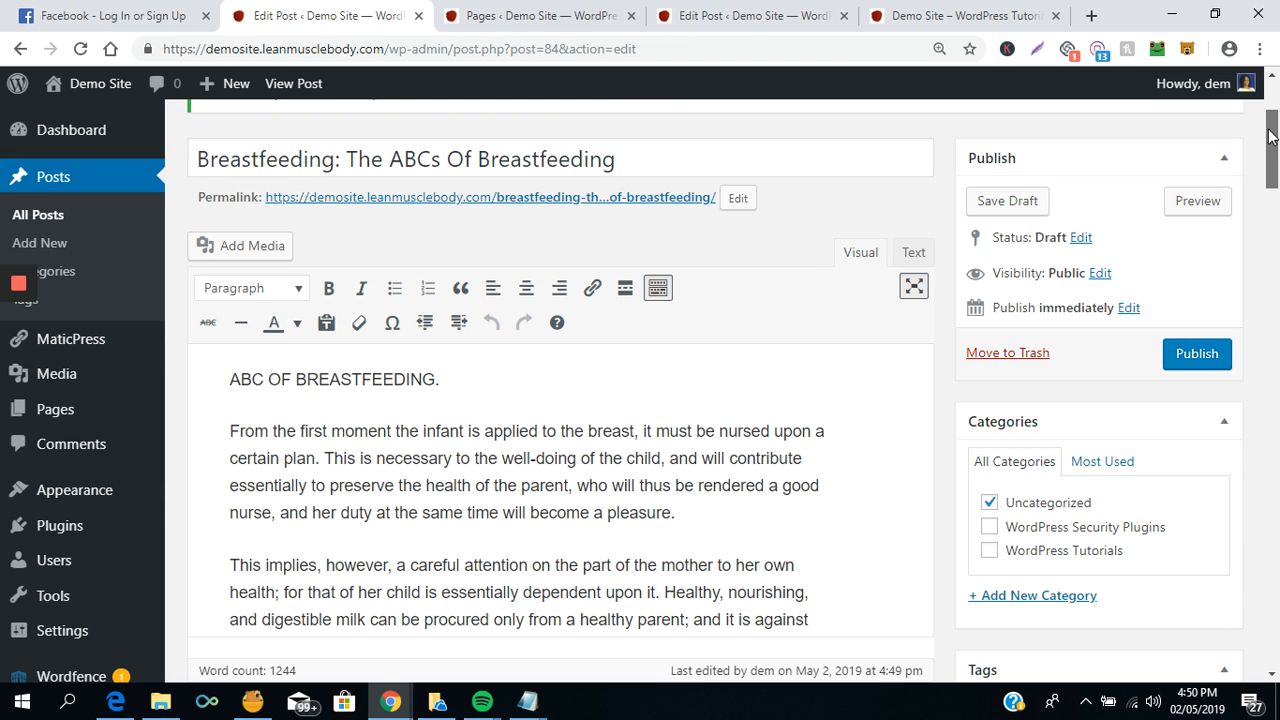
pyautogui.moveTo(1271, 137); pyautogui.dragTo(1271, 138)
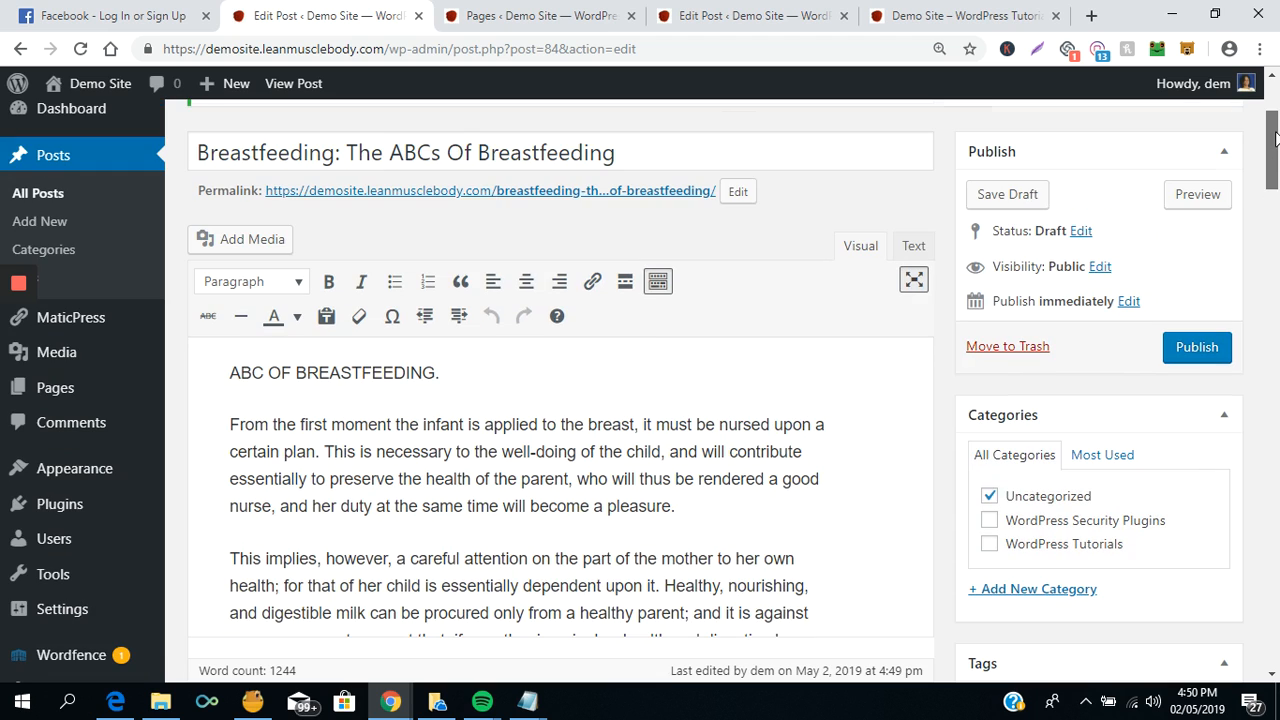
# - Highlight the full post title to compare it with the opening line of the content
pyautogui.click(240, 149)
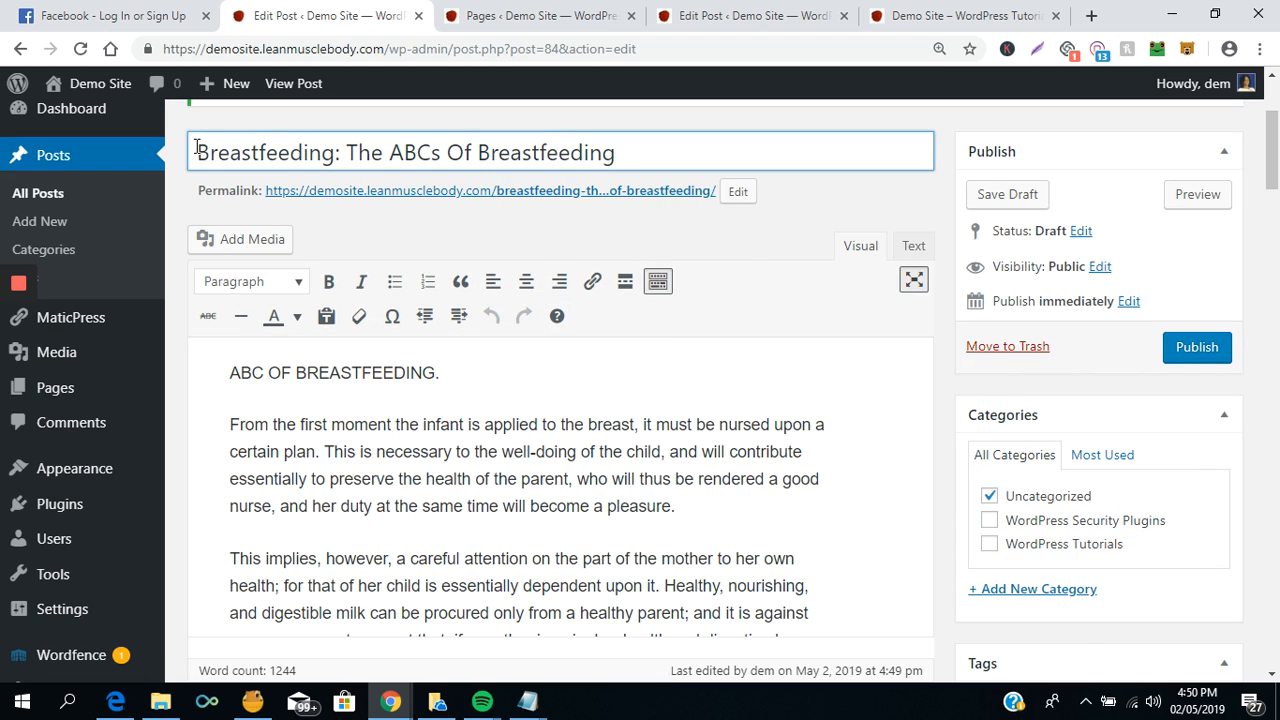
pyautogui.click(199, 153)
pyautogui.keyDown('shift'); pyautogui.click(476, 160); pyautogui.keyUp('shift')
pyautogui.keyDown('shift'); pyautogui.click(617, 154); pyautogui.keyUp('shift')
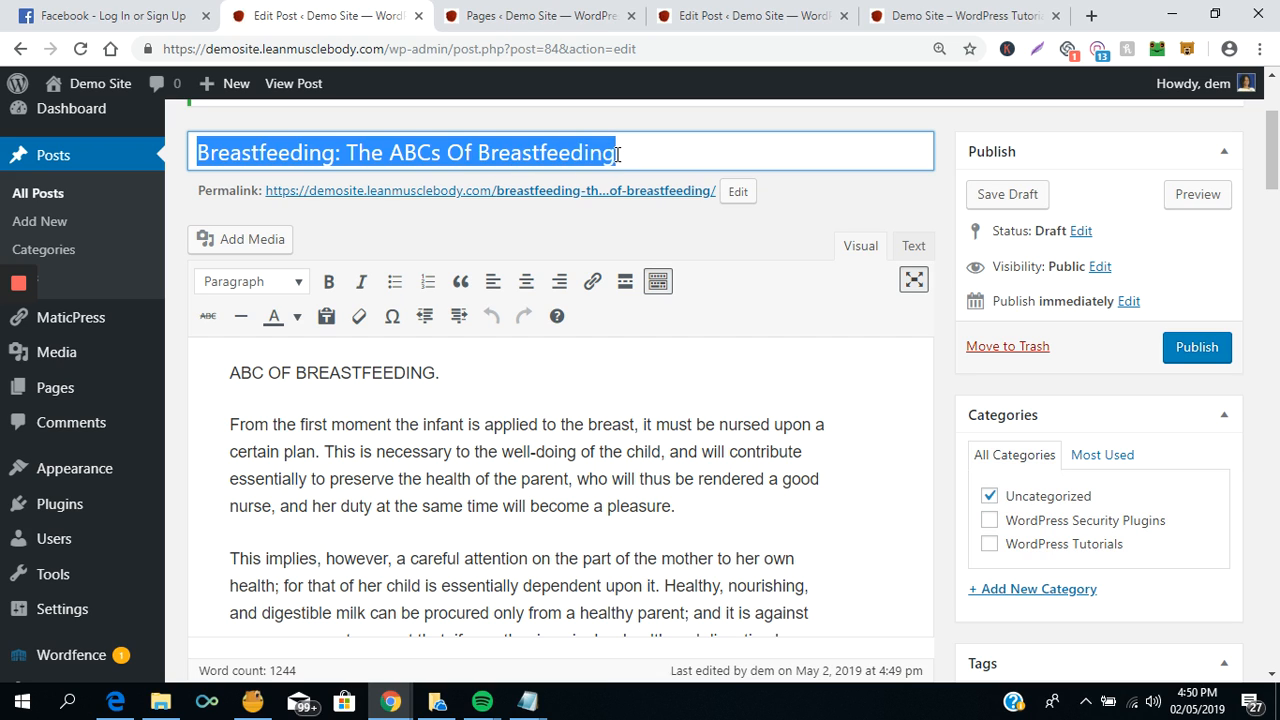
pyautogui.click(617, 154)
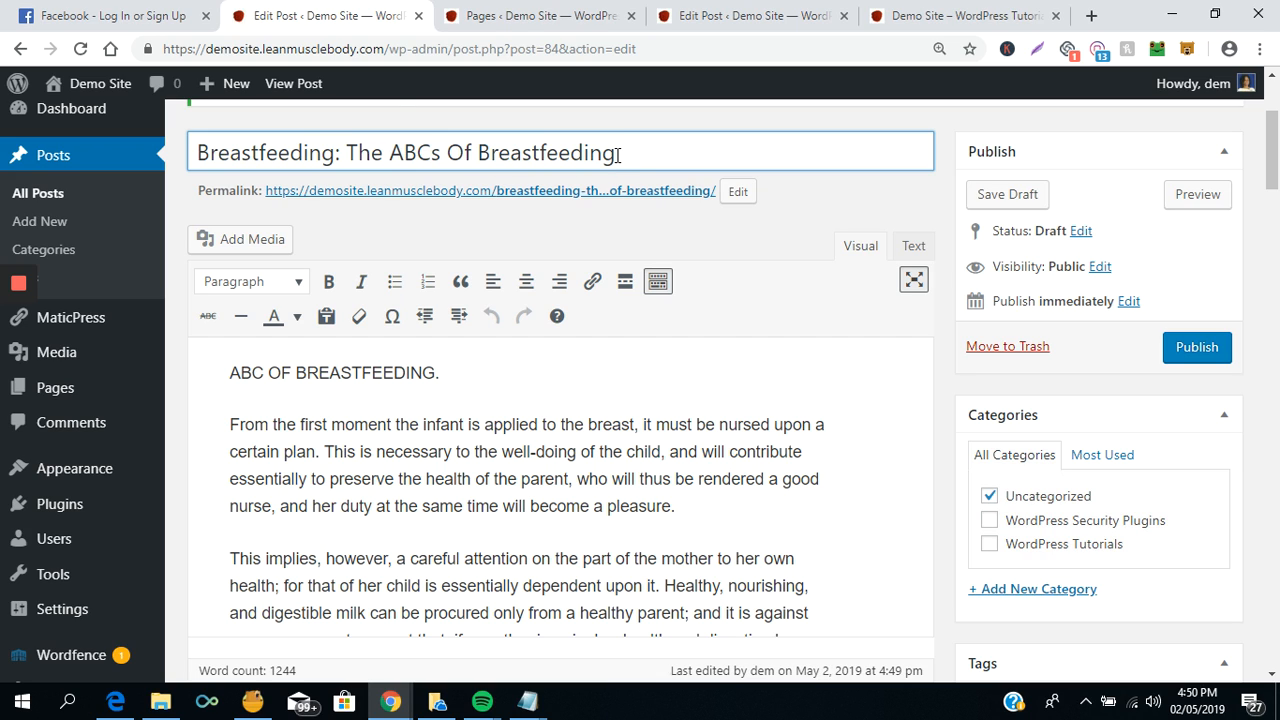
pyautogui.moveTo(617, 154); pyautogui.dragTo(190, 152)
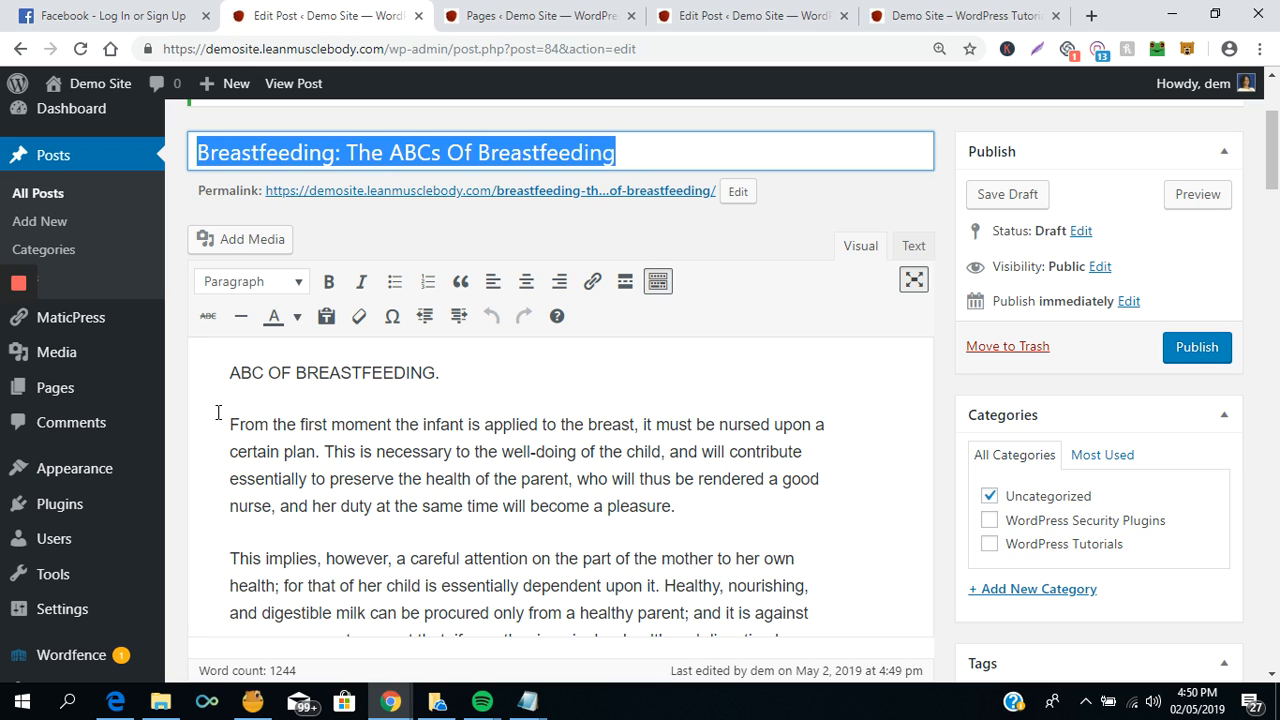
# - Insert "What are the" before "ABC OF BREASTFEEDING." in the opening line of the post content
pyautogui.click(231, 373)
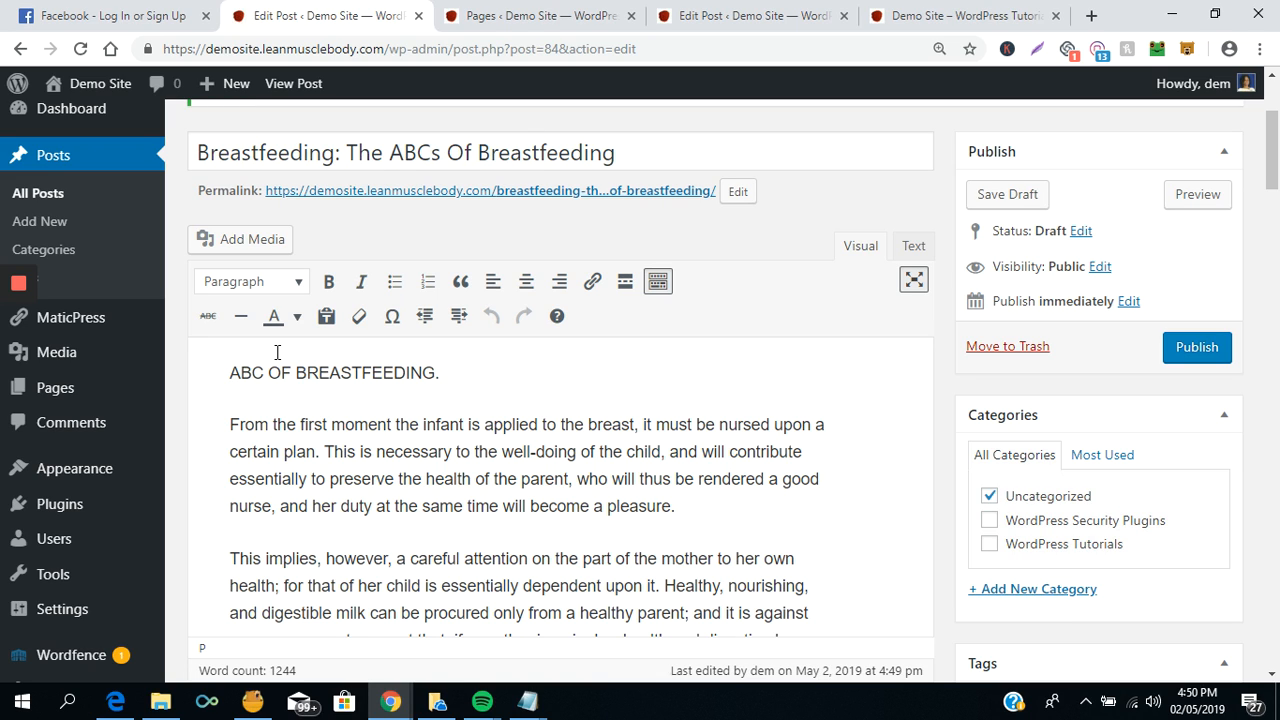
pyautogui.write('What are athe')
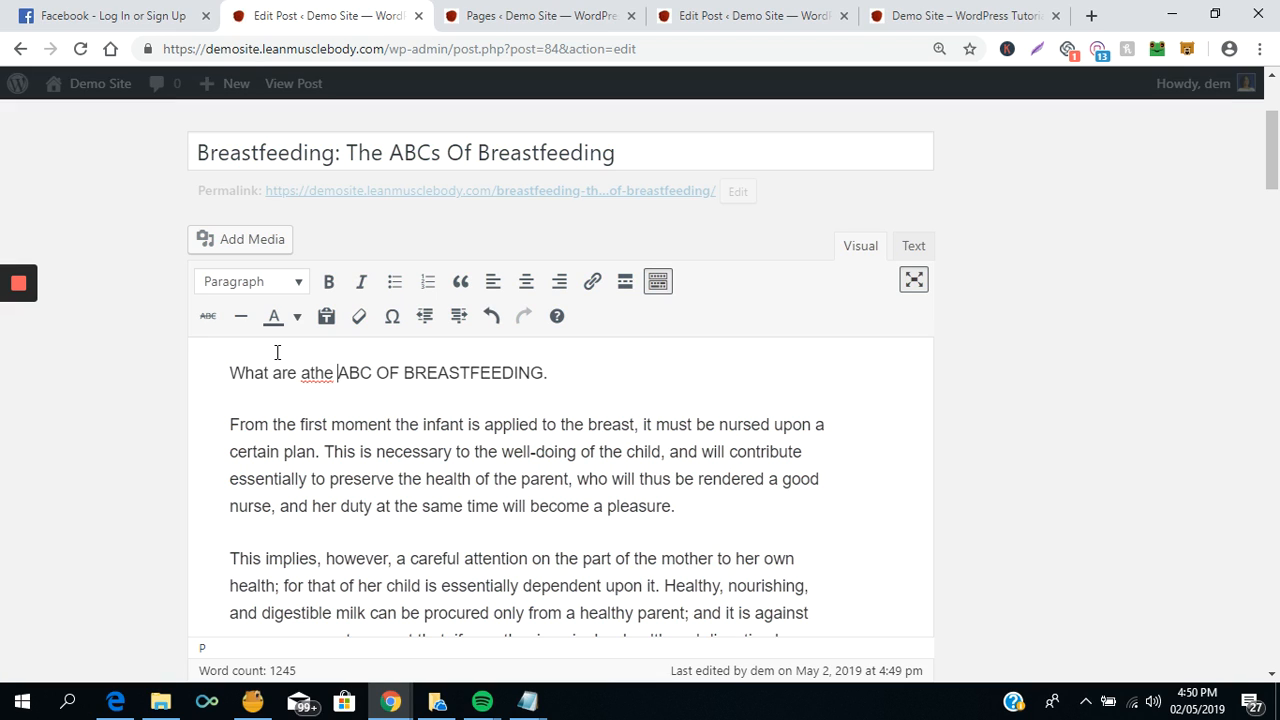
pyautogui.press('BackSpace')
pyautogui.press('BackSpace')
pyautogui.press('BackSpace')
pyautogui.press('BackSpace')
pyautogui.press('BackSpace')
pyautogui.write('the')
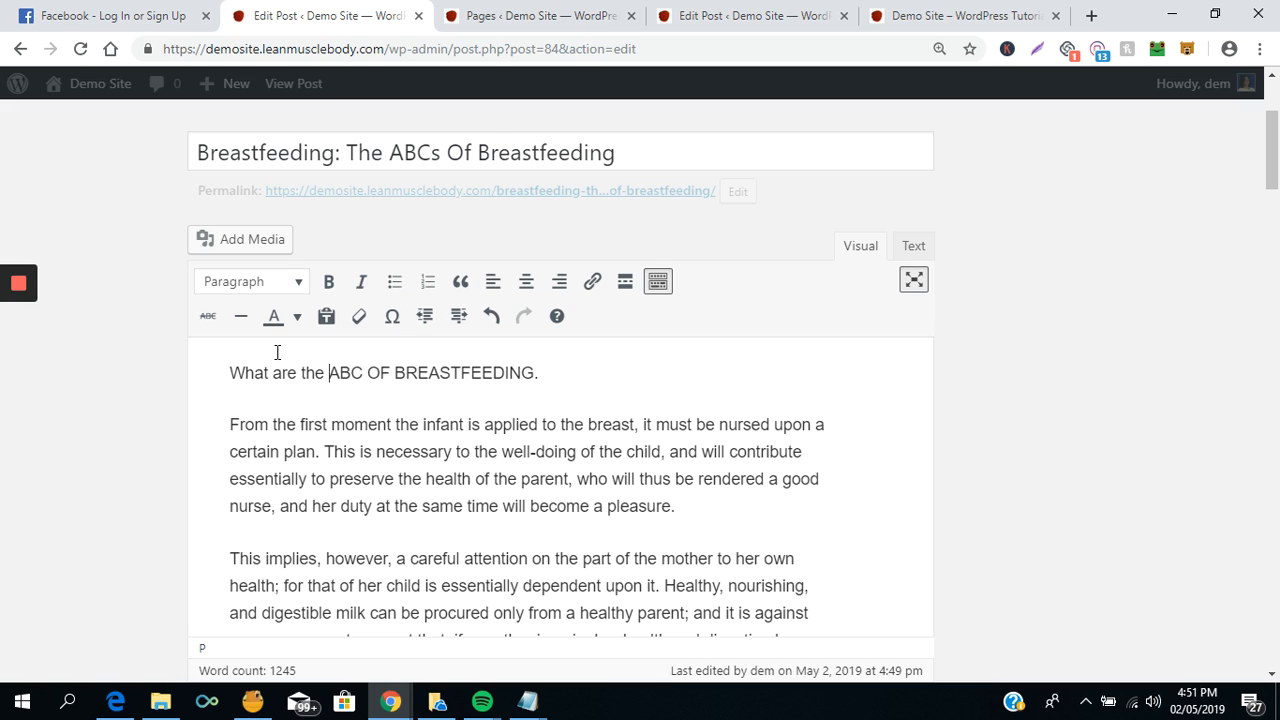
# - Rewrite the rest of the opening line after "What are the" in mixed case as "ABCs Of Breastfeeding?"
pyautogui.press('Right')
pyautogui.write('s O')
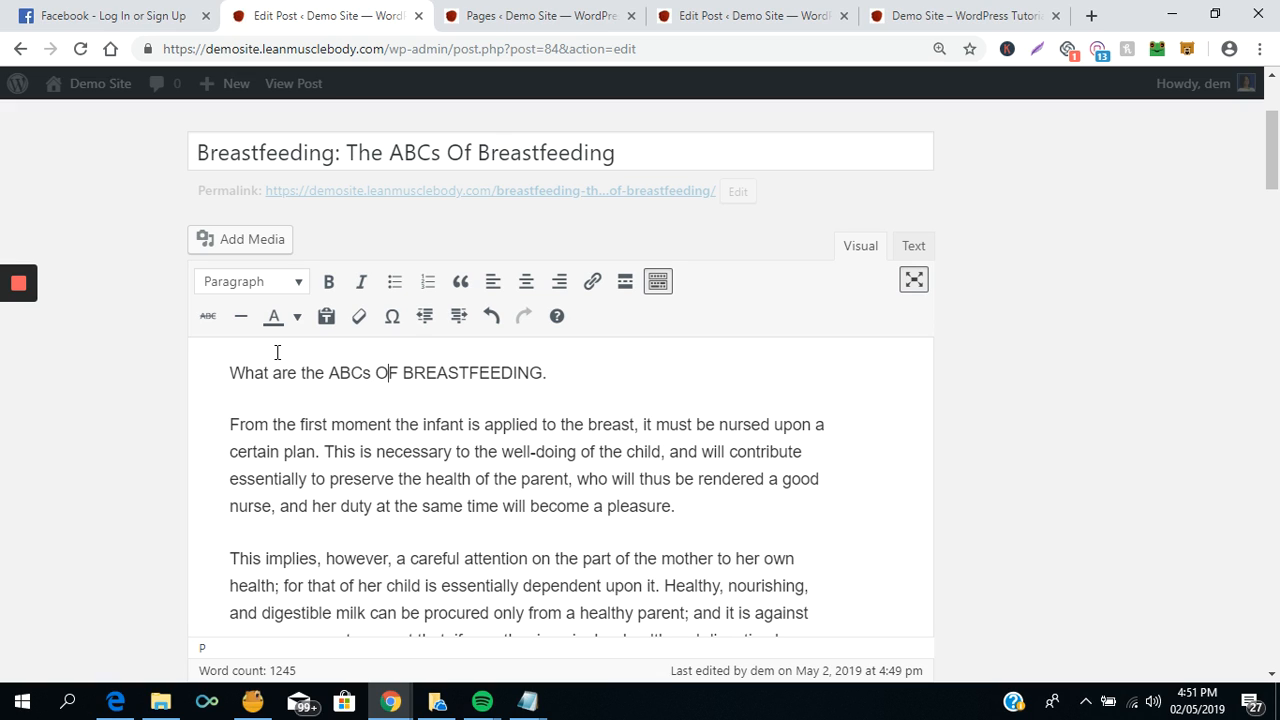
pyautogui.write('f')
pyautogui.press('Delete')
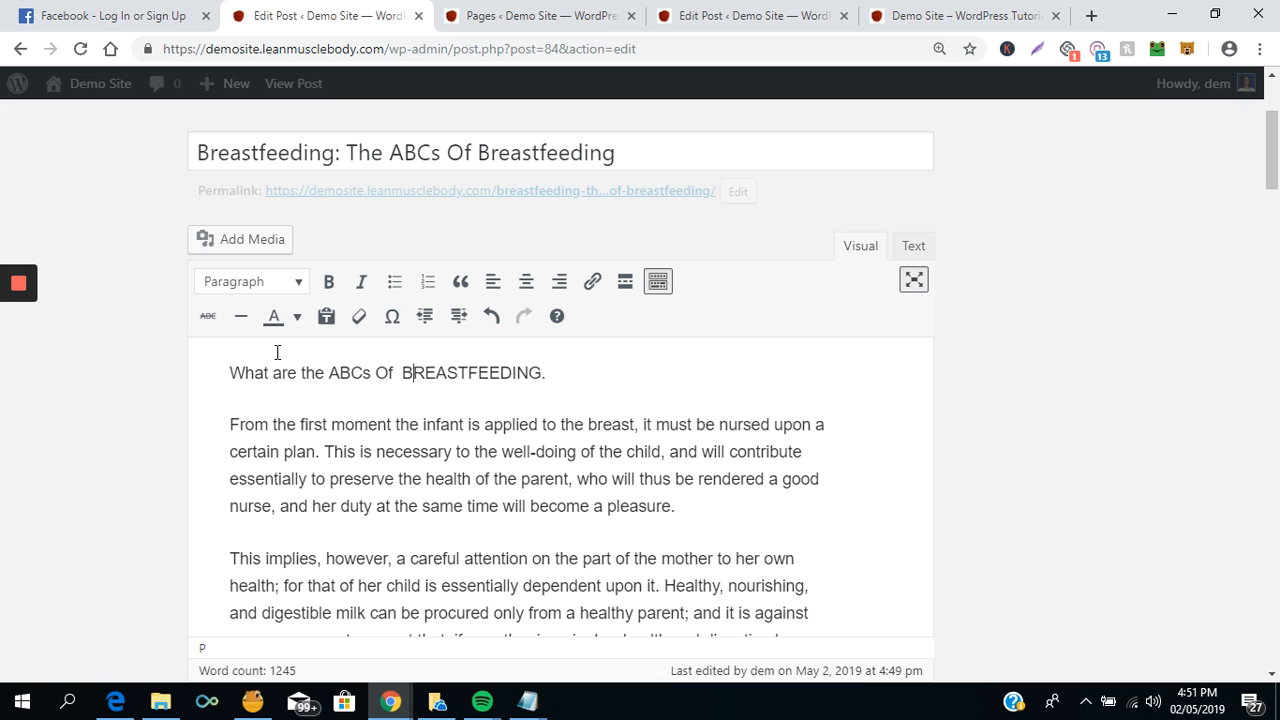
pyautogui.write('reastfeedin')
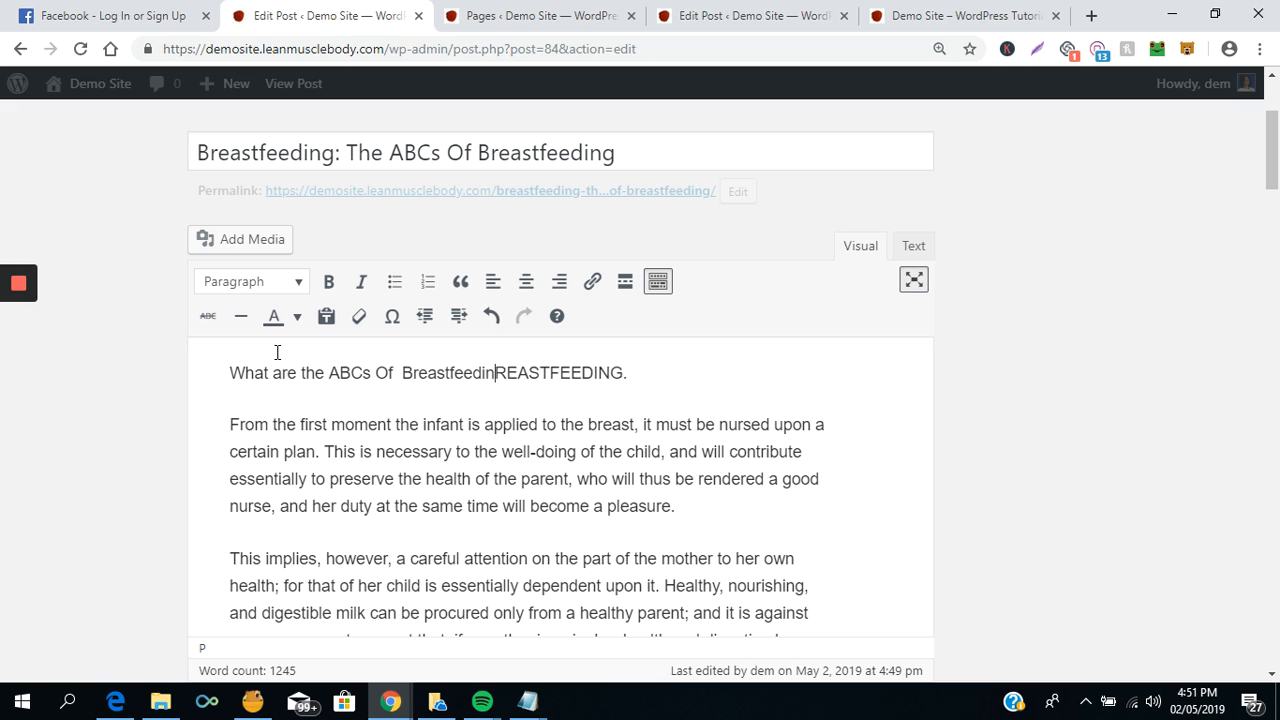
pyautogui.write('g?')
# - Delete the leftover capitalised "REASTFEEDING." after the question mark in the opening line
pyautogui.press('Delete')
pyautogui.press('Delete')
pyautogui.press('Delete')
pyautogui.press('Delete')
pyautogui.press('Delete')
pyautogui.press('Delete')
pyautogui.press('Delete')
pyautogui.press('Delete')
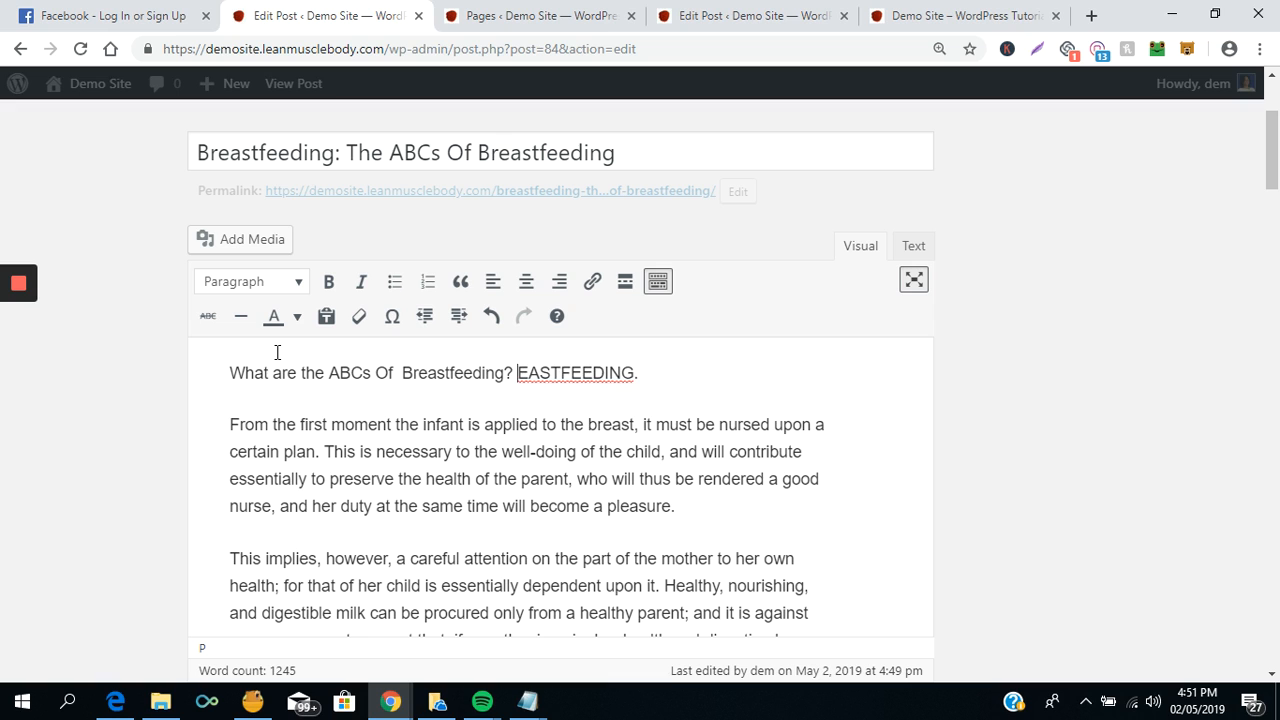
pyautogui.press('Delete')
pyautogui.press('Delete')
pyautogui.press('Delete')
pyautogui.press('Delete')
pyautogui.press('Delete')
pyautogui.press('Delete')
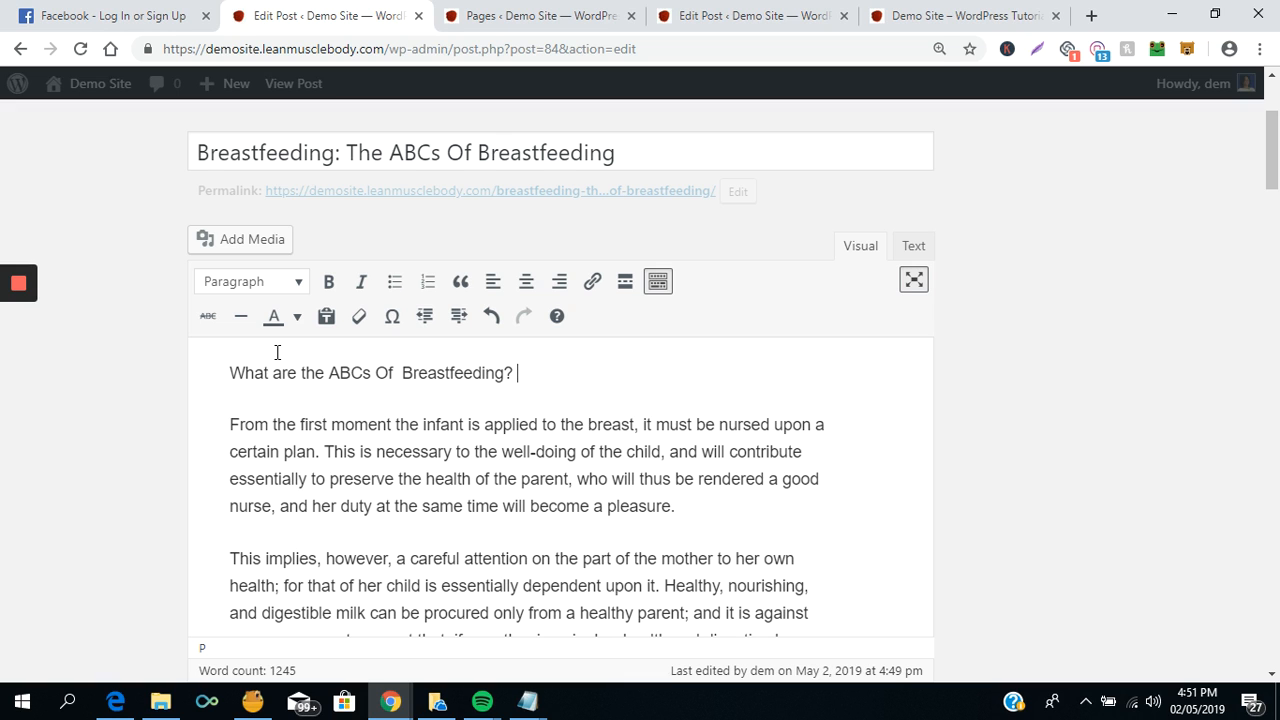
pyautogui.press('Return')
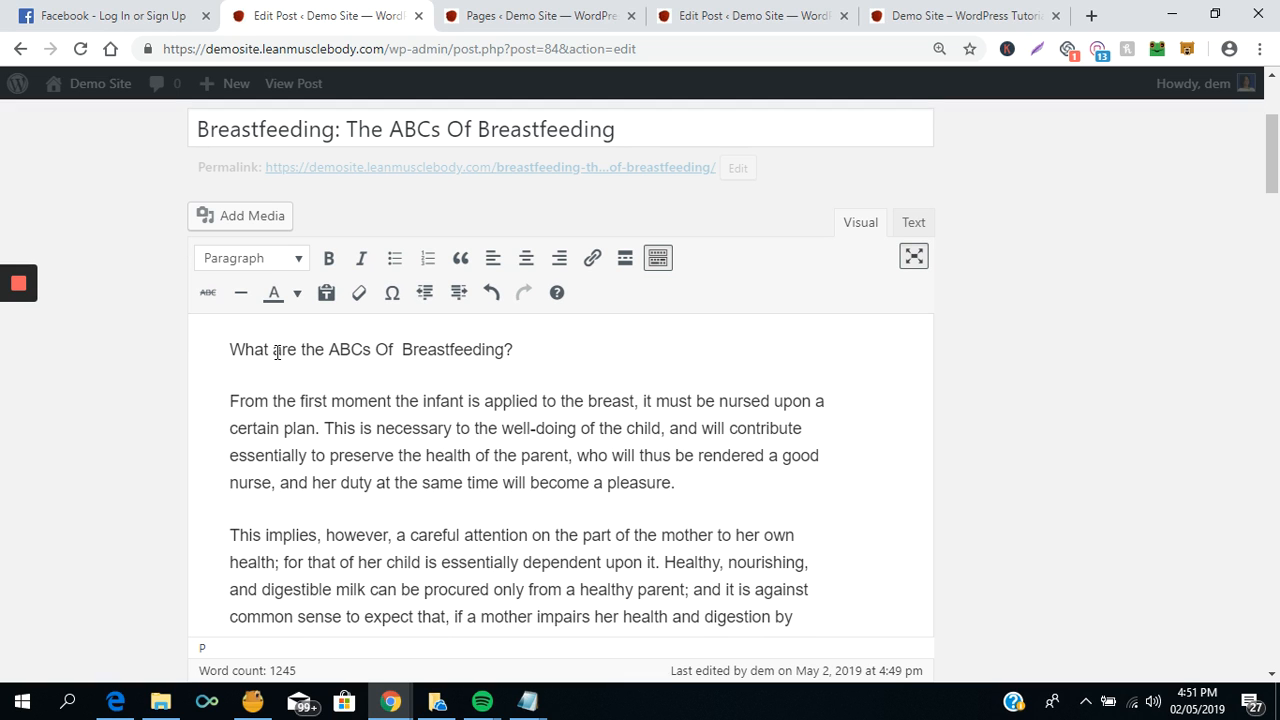
# - Begin the first paragraph with "In this post, we are going to discuss the most important aspects of breastfeeding or the ABCs of breastfeeding."
pyautogui.click(438, 430)
pyautogui.write('In this')
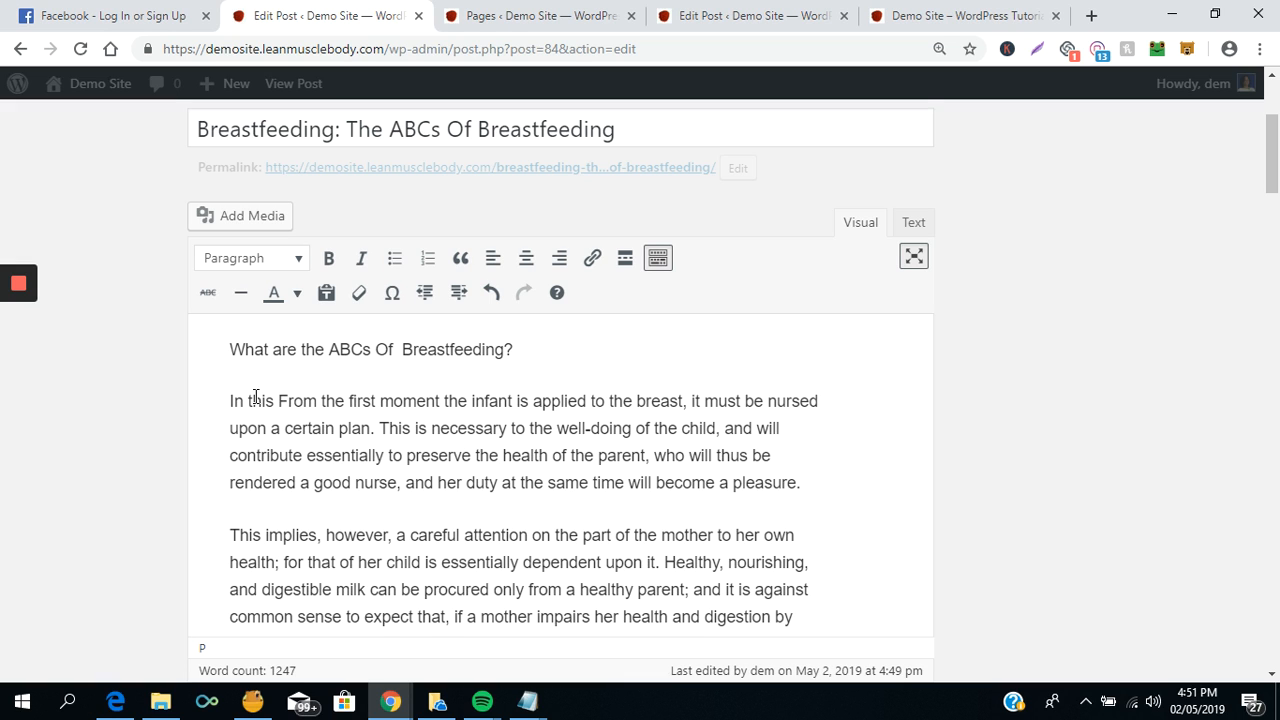
pyautogui.write(' postm')
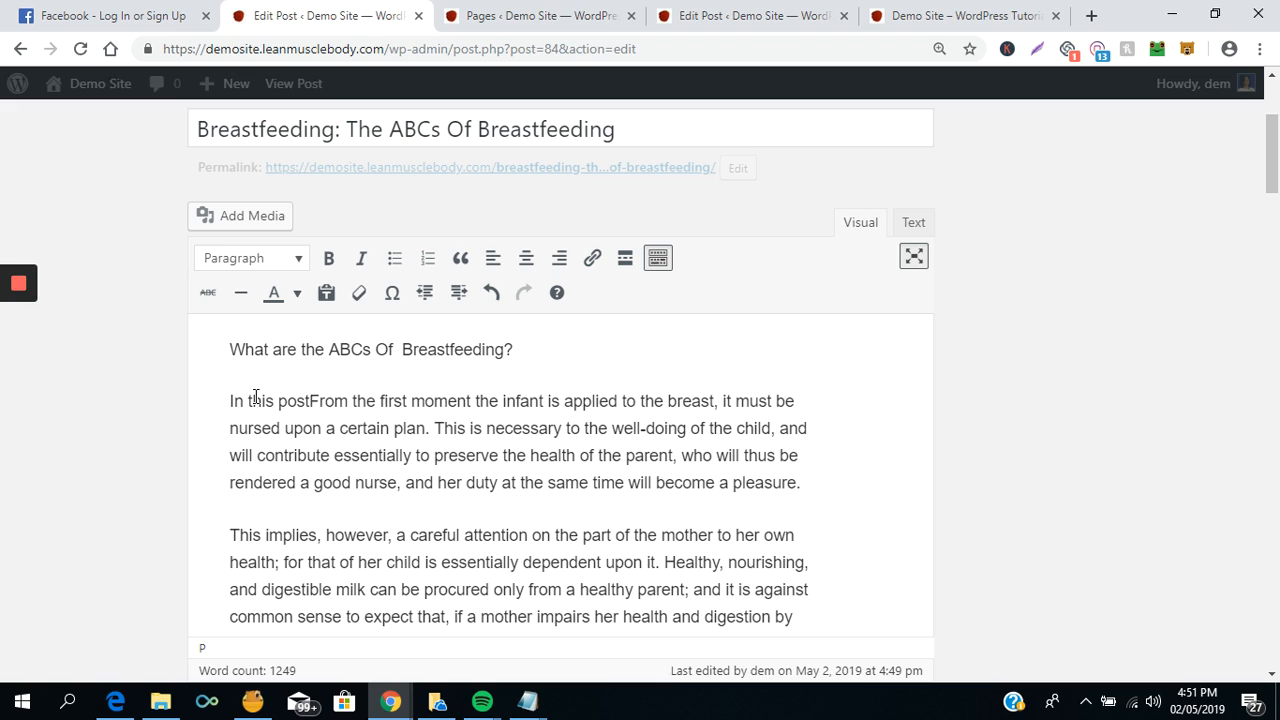
pyautogui.write(' a')
pyautogui.press('BackSpace')
pyautogui.press('BackSpace')
pyautogui.press('BackSpace')
pyautogui.write(', we are gi')
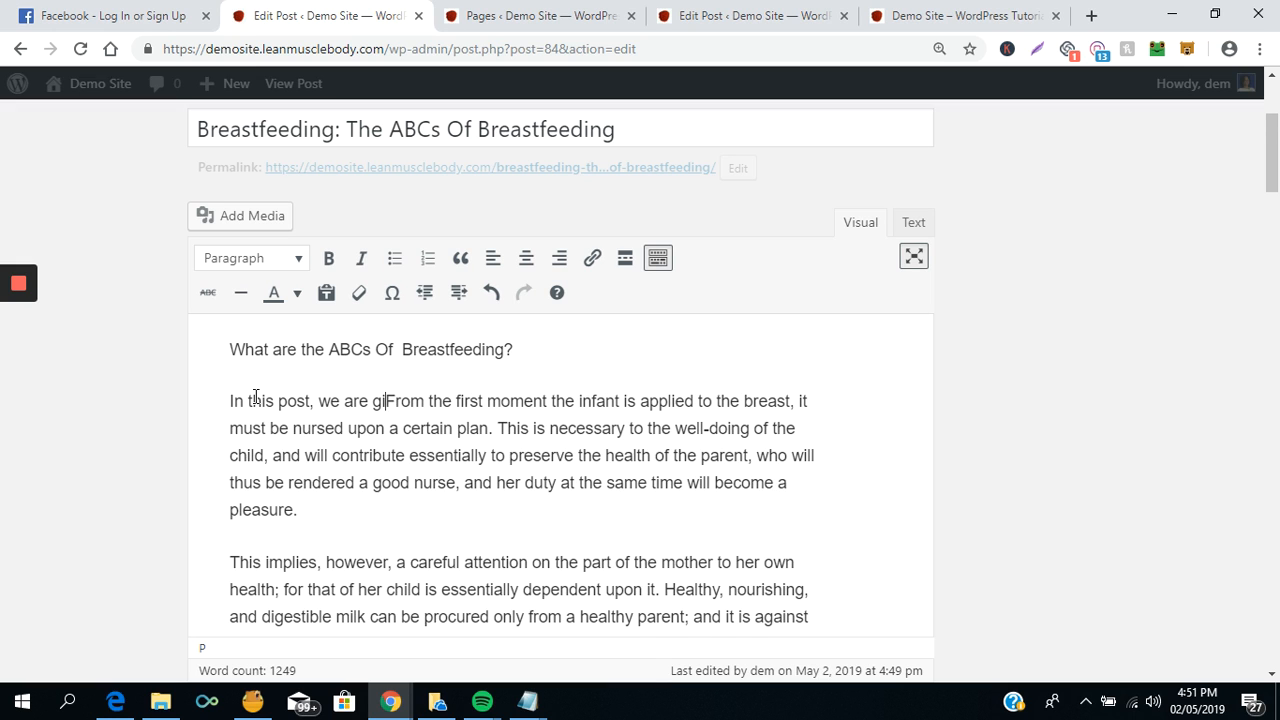
pyautogui.write('ing to disc')
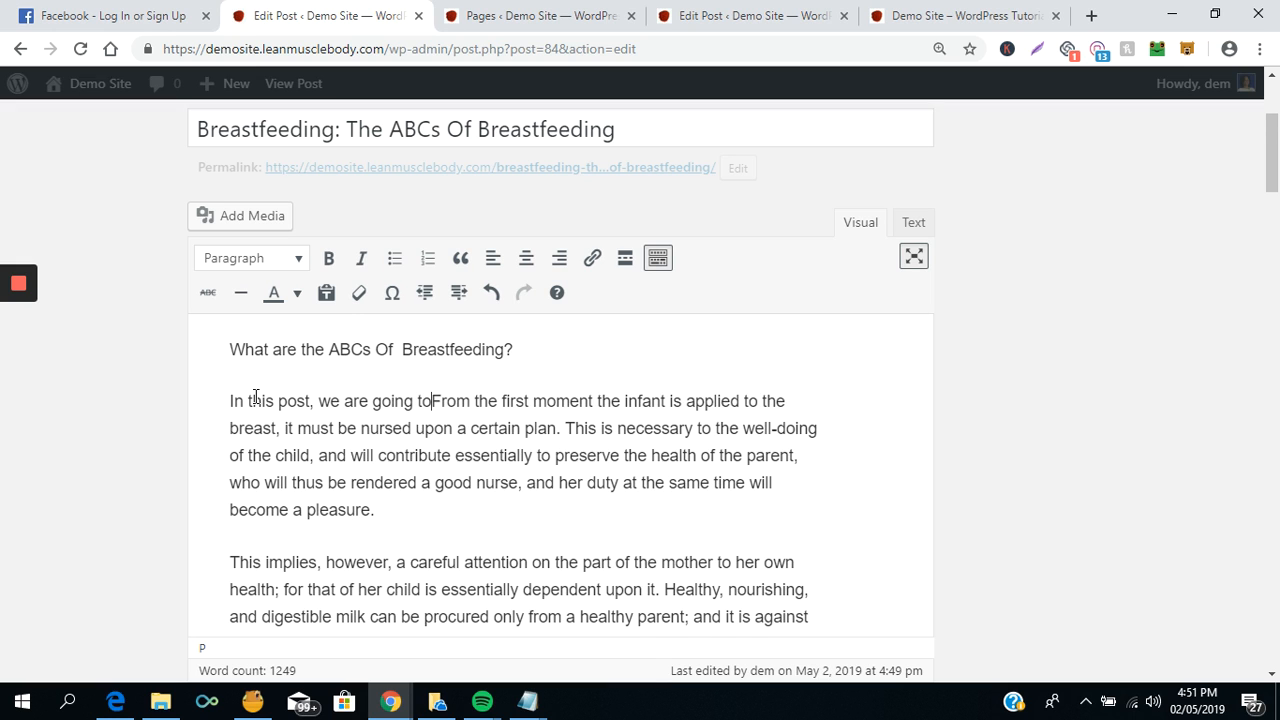
pyautogui.write('uss the ')
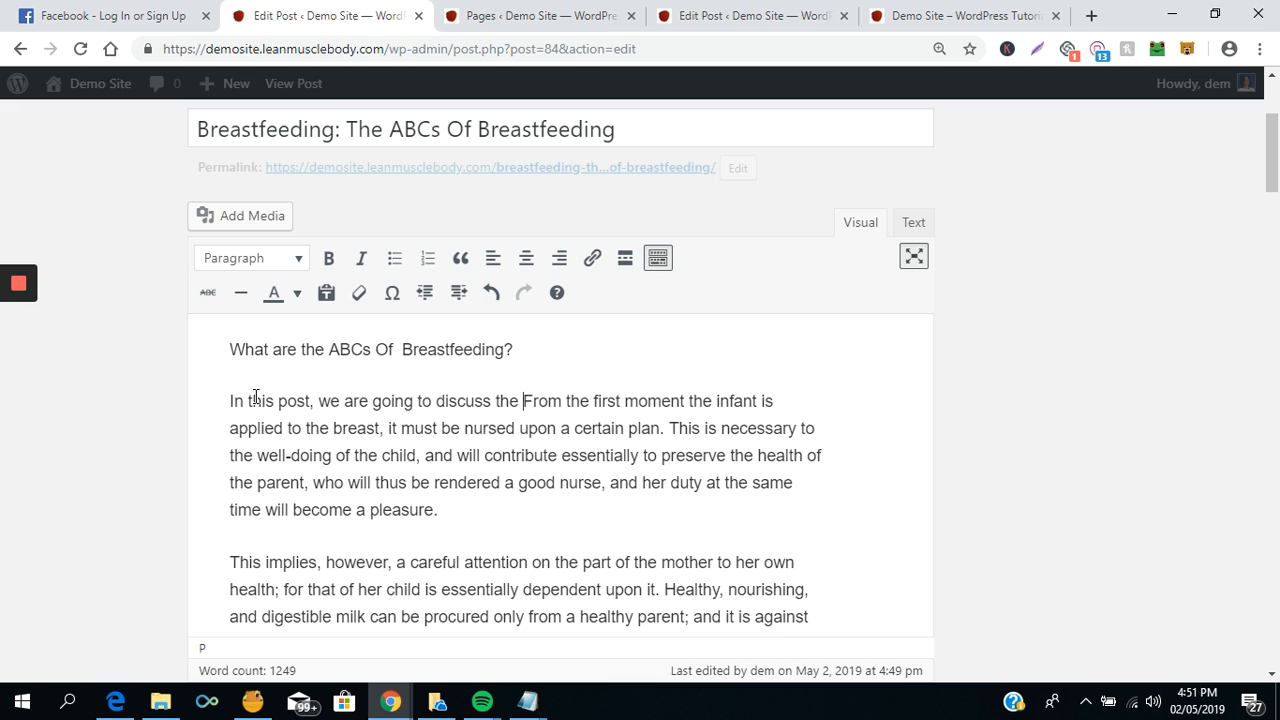
pyautogui.write('most impor')
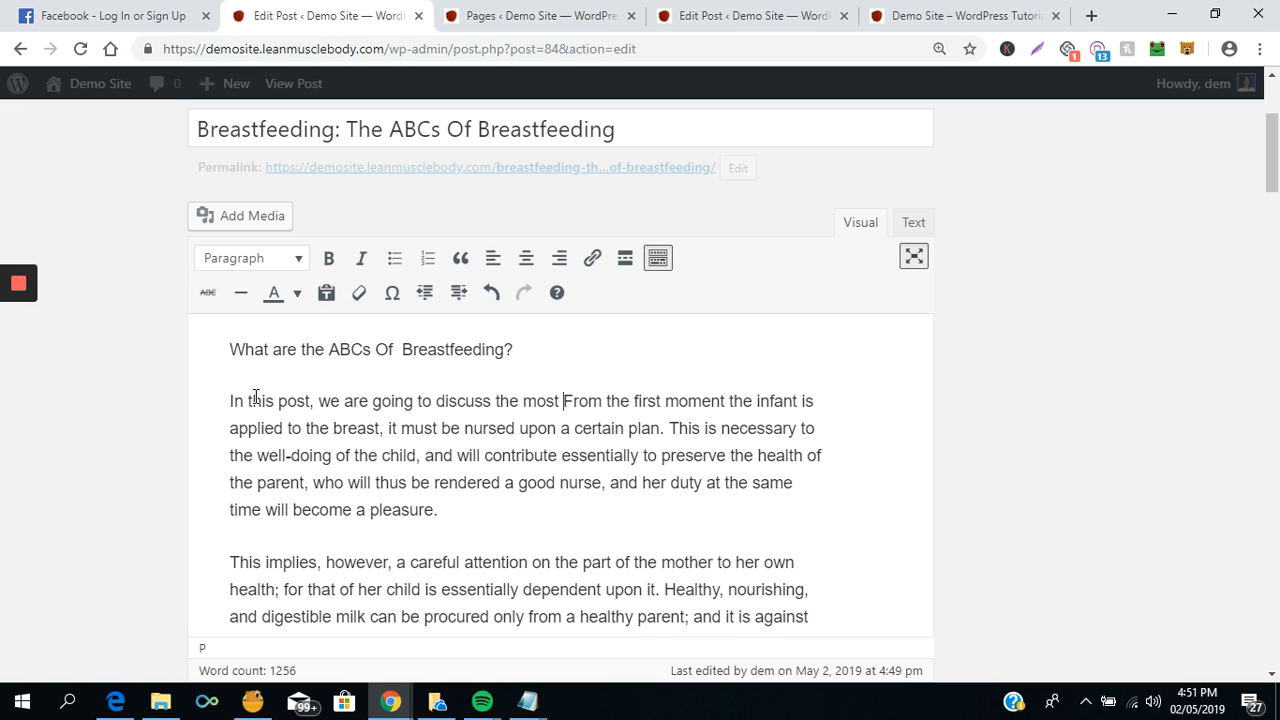
pyautogui.write('tant ')
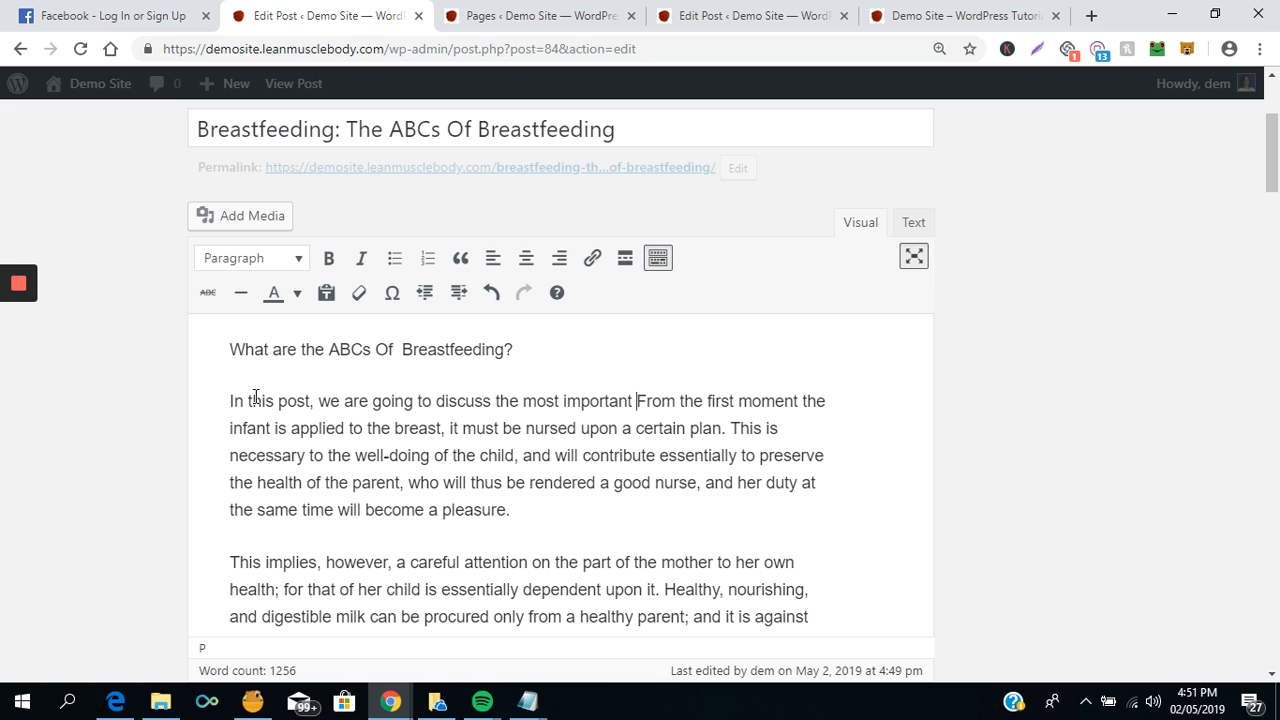
pyautogui.write('aspects of br')
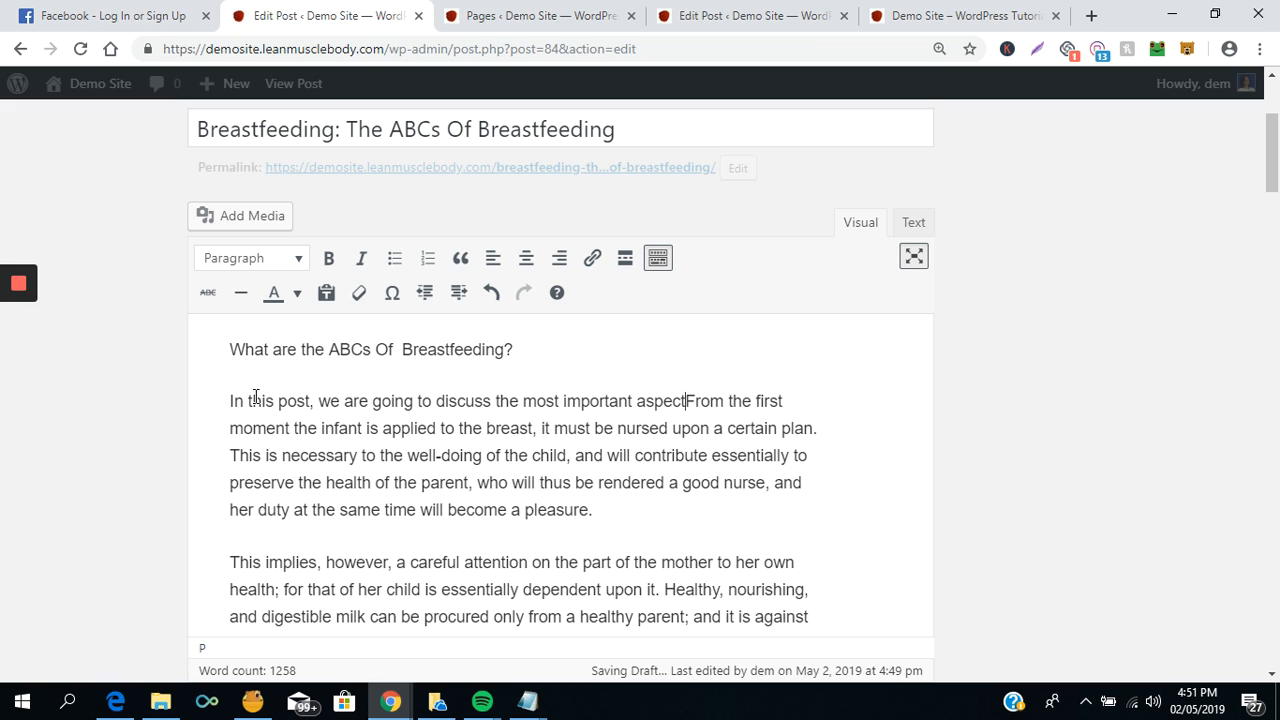
pyautogui.write('eastfeedi')
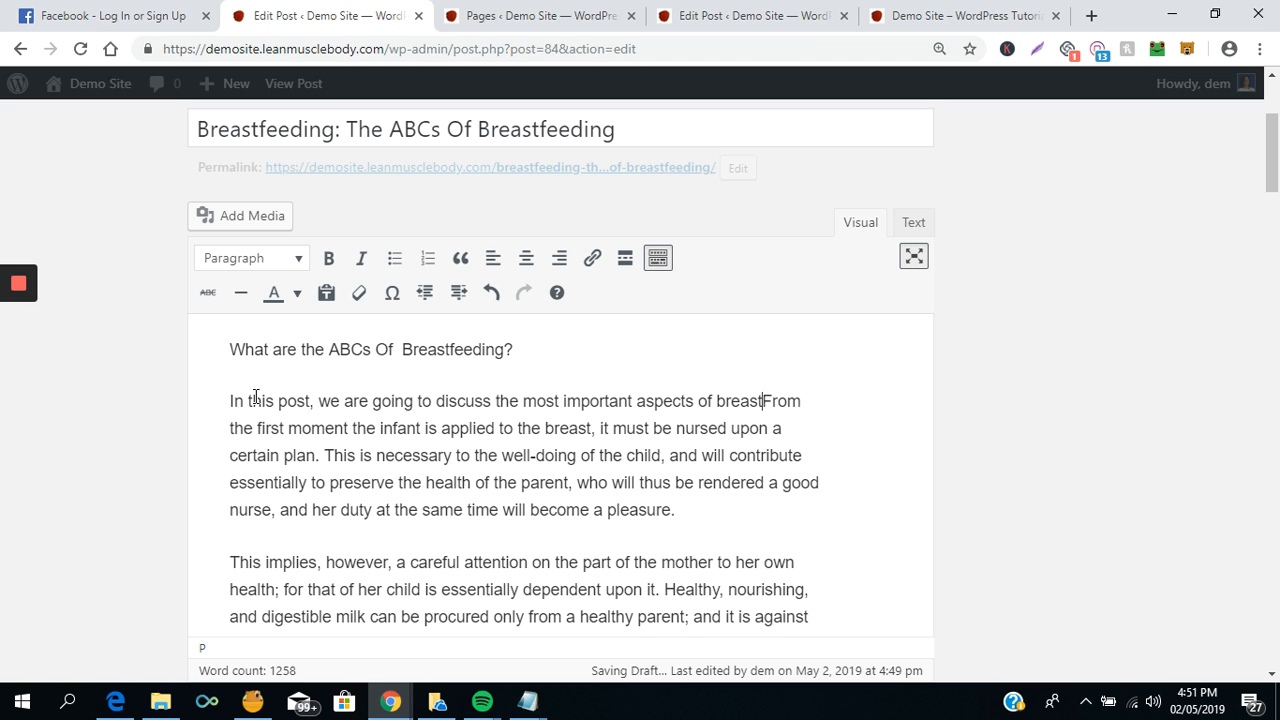
pyautogui.write('ng or the A')
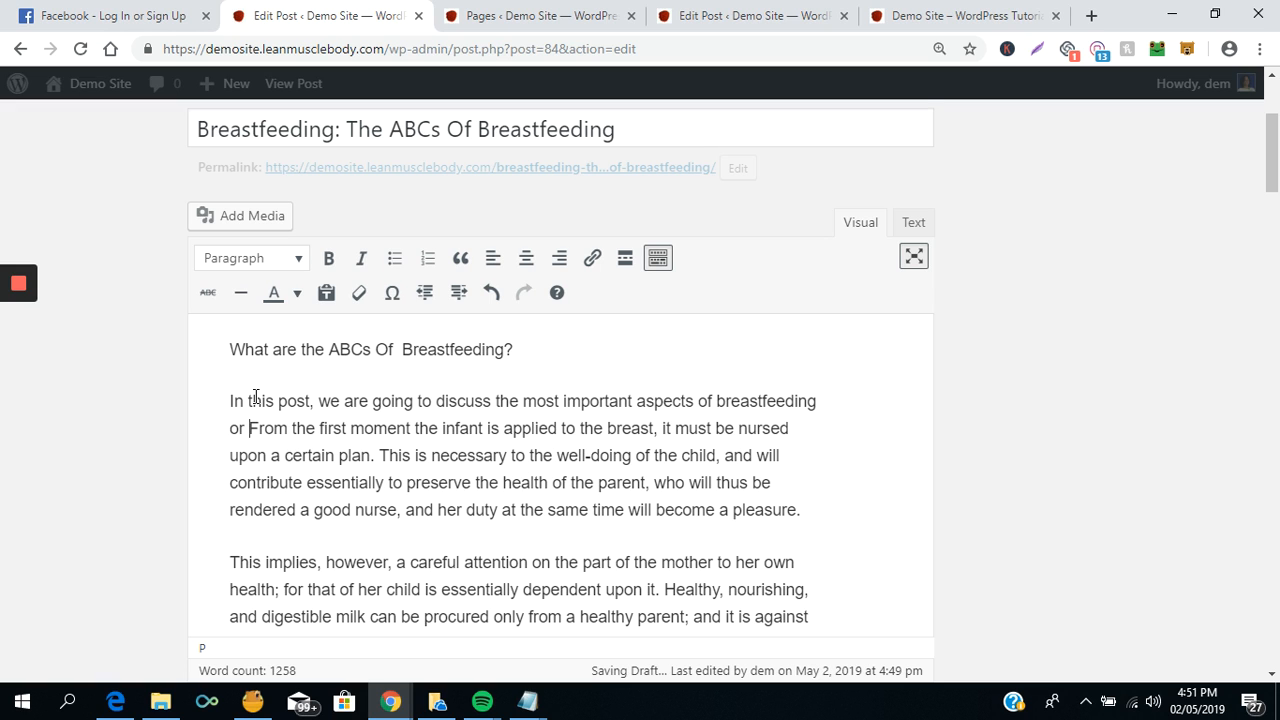
pyautogui.write('B')
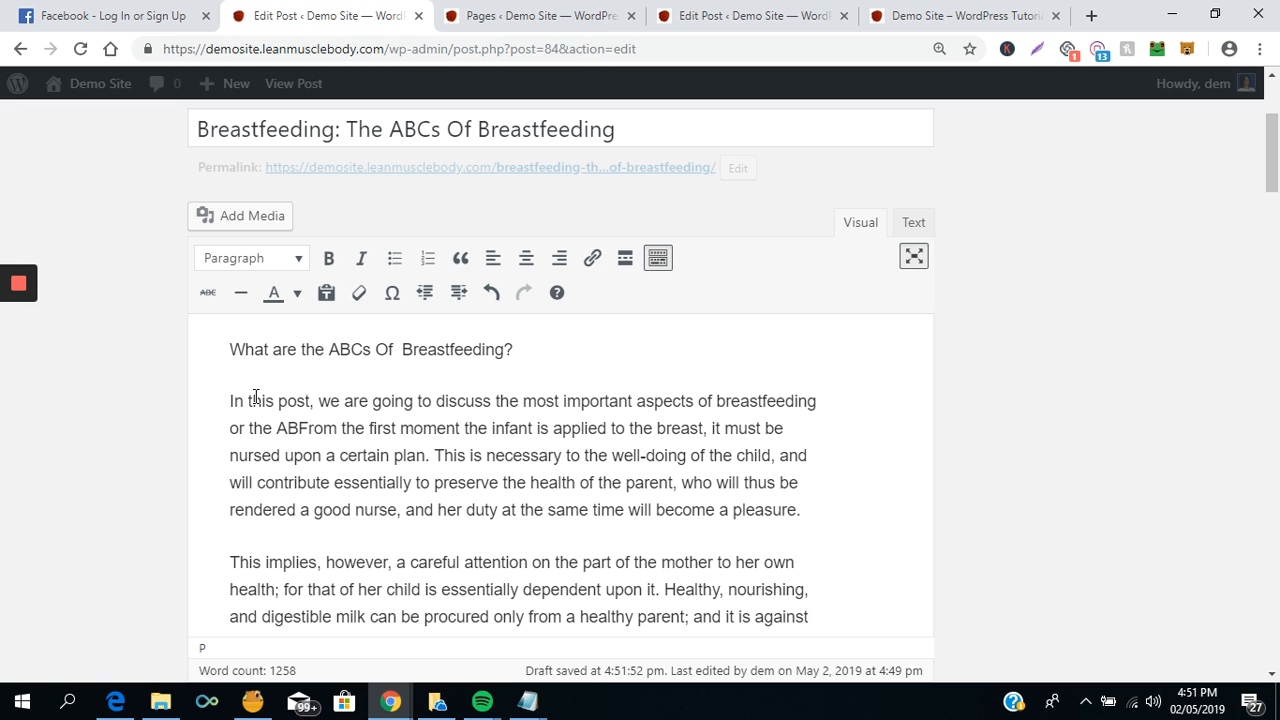
pyautogui.write('Cs of bre')
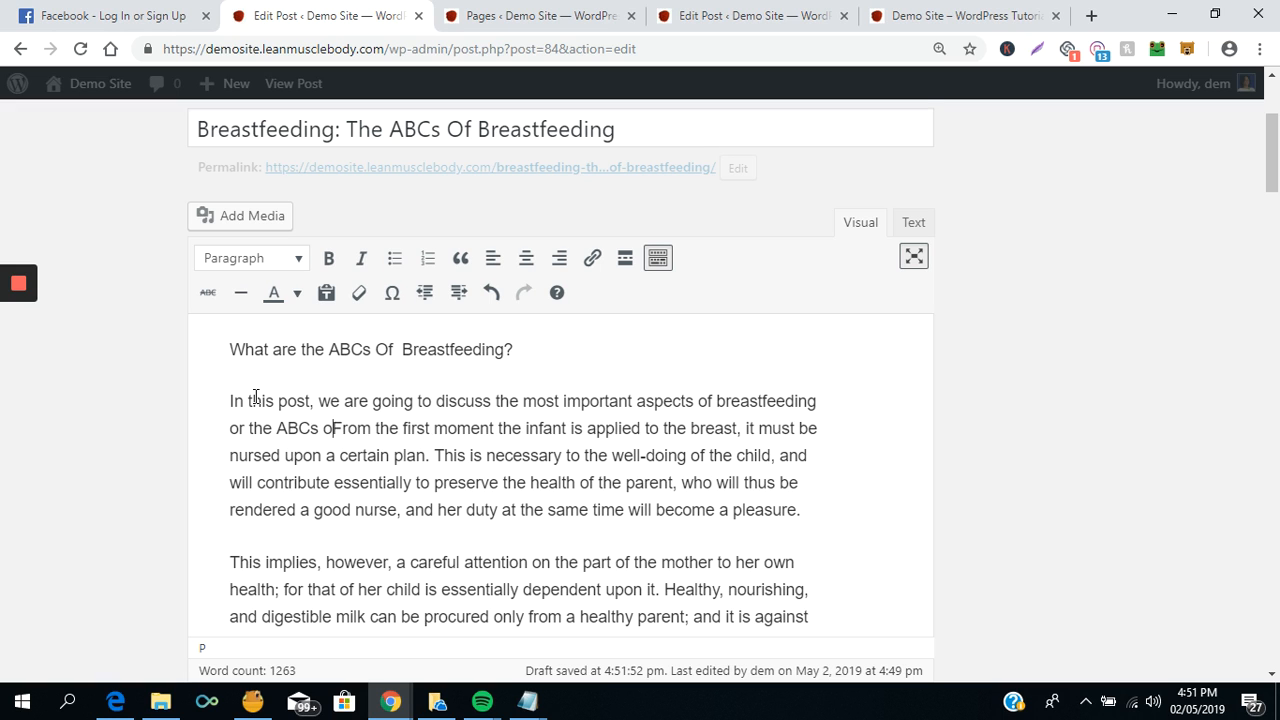
pyautogui.write('ast')
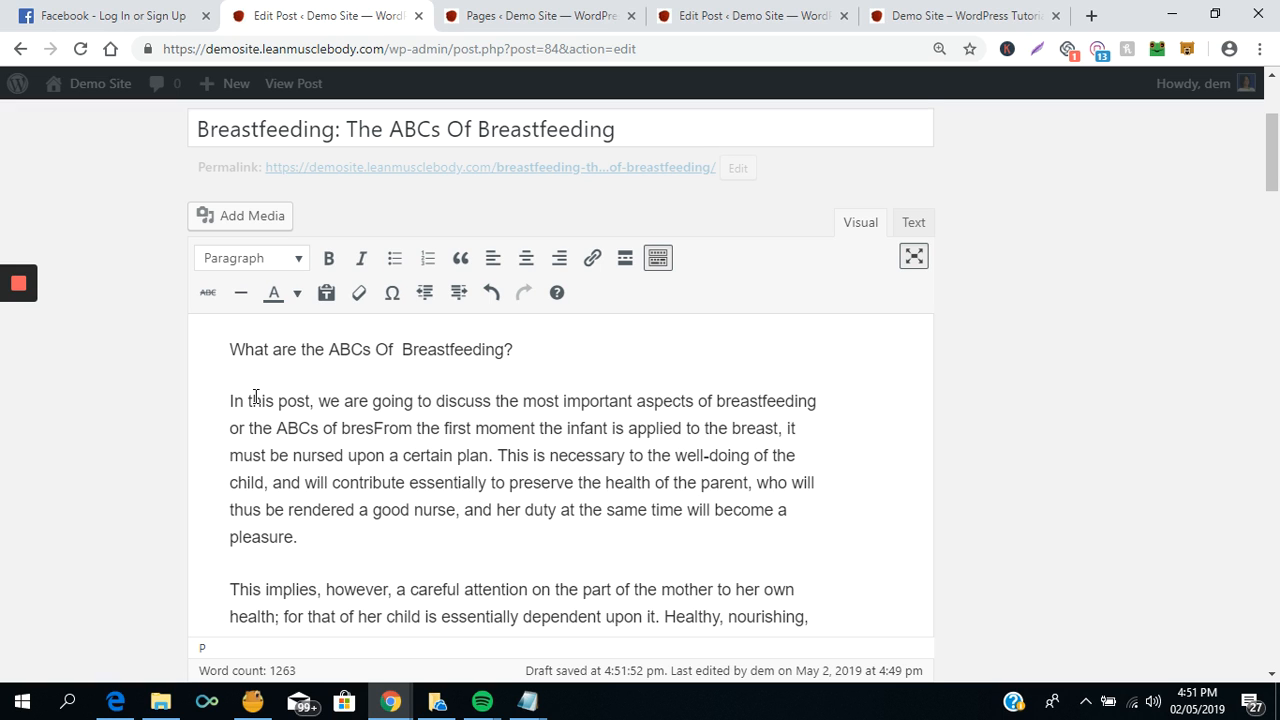
pyautogui.write('feeding.')
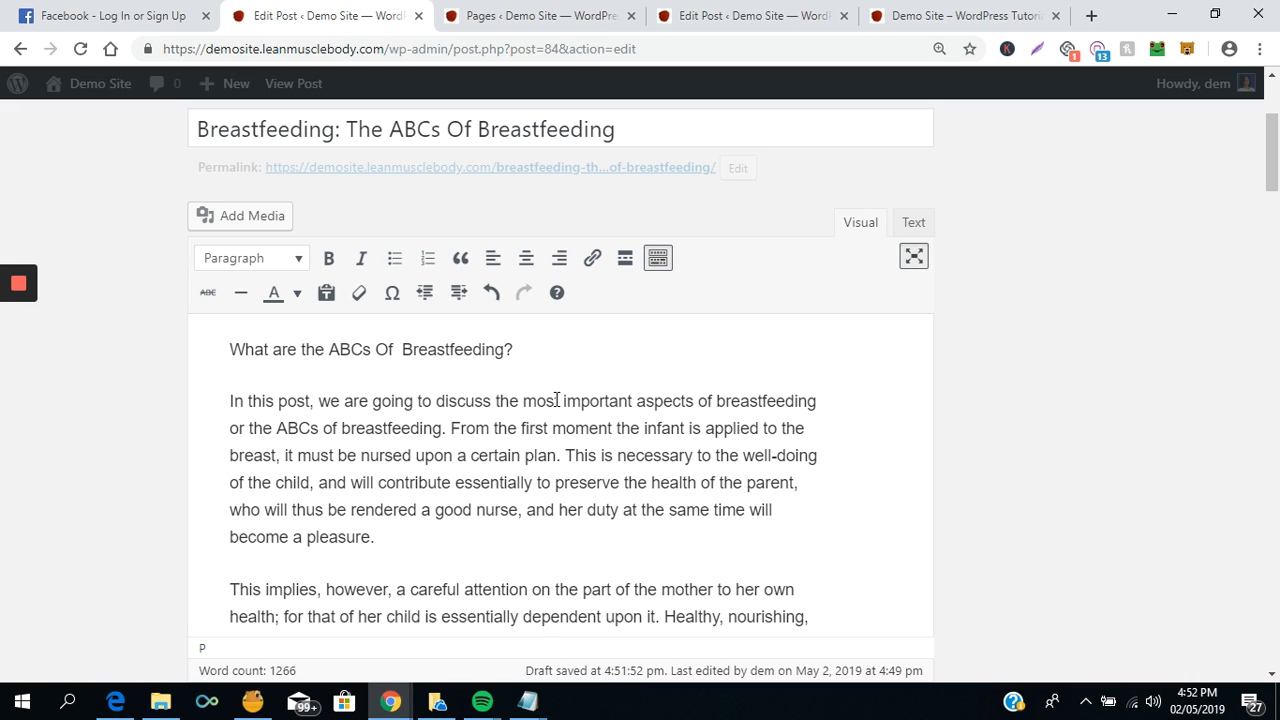
# - Format the opening line "What are the ABCs Of Breastfeeding?" as Heading 1 and make it bold
pyautogui.click(229, 348)
pyautogui.keyDown('shift'); pyautogui.click(519, 348); pyautogui.keyUp('shift')
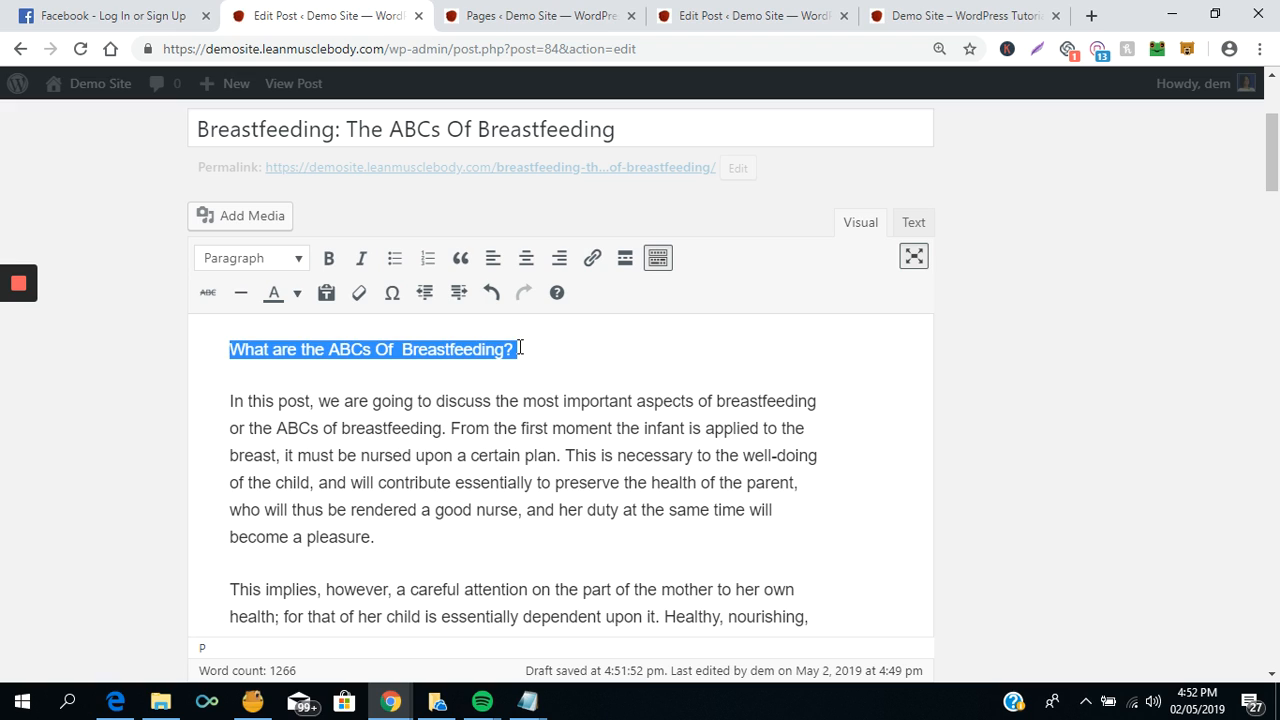
pyautogui.click(298, 262)
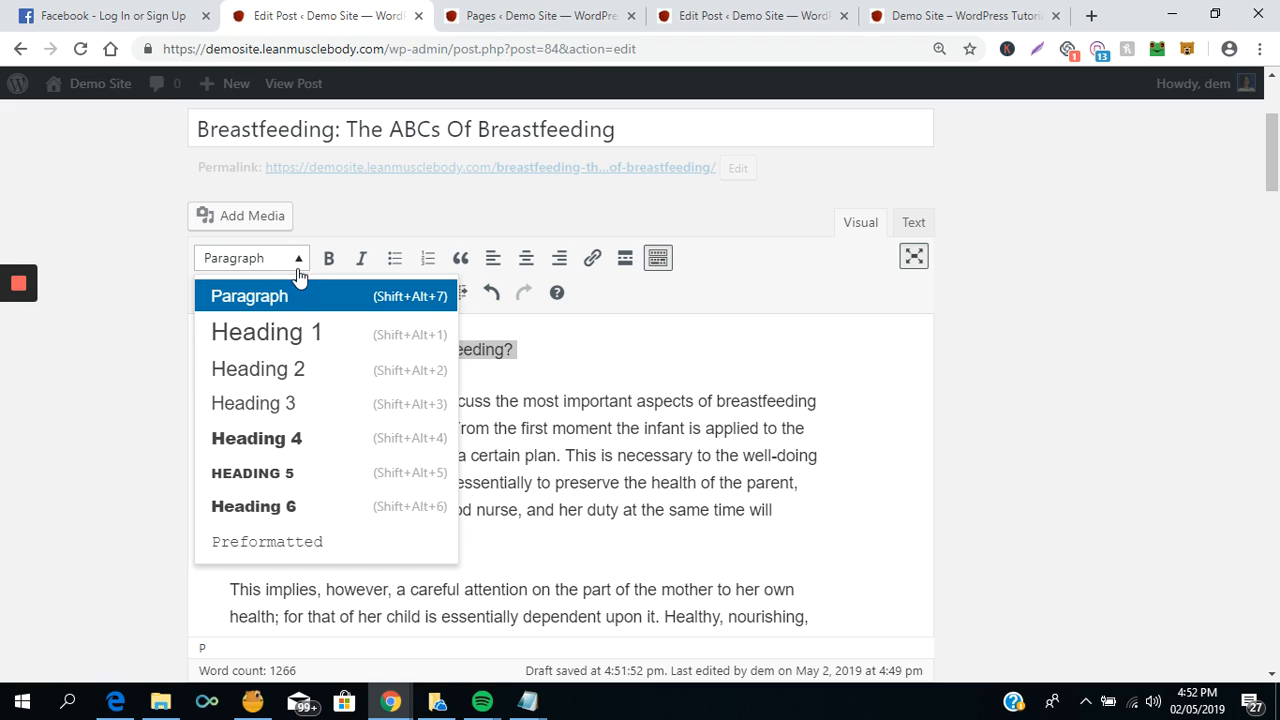
pyautogui.click(309, 332)
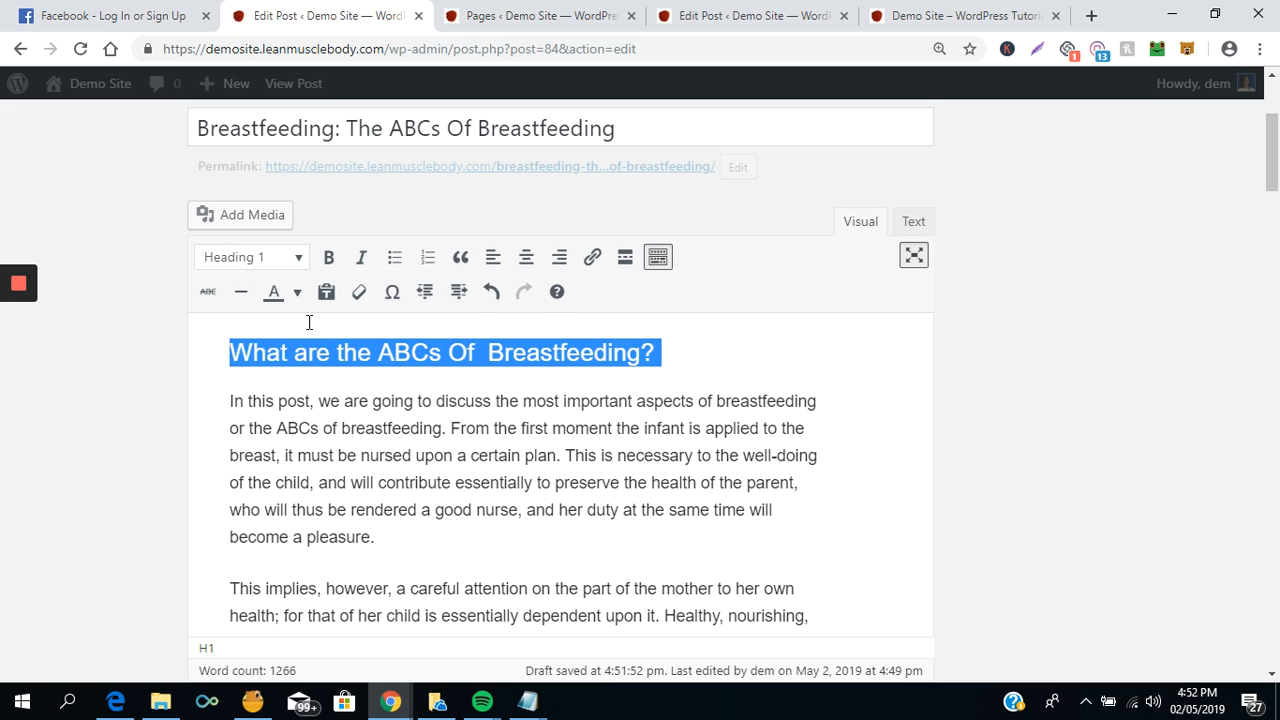
pyautogui.click(677, 351)
pyautogui.tripleClick(677, 351)
pyautogui.click(328, 257)
pyautogui.click(825, 360)
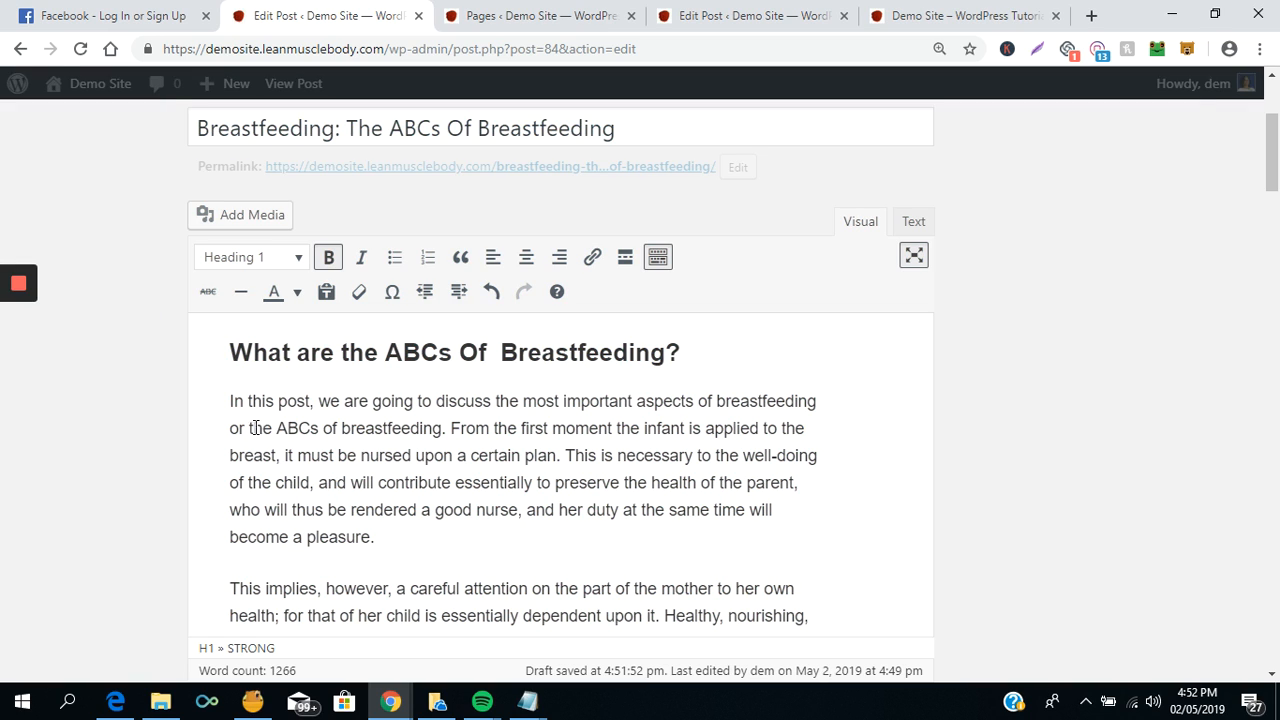
# - Make the phrase "the ABCs of breastfeeding." in the first paragraph bold and italic
pyautogui.moveTo(250, 428); pyautogui.dragTo(446, 430)
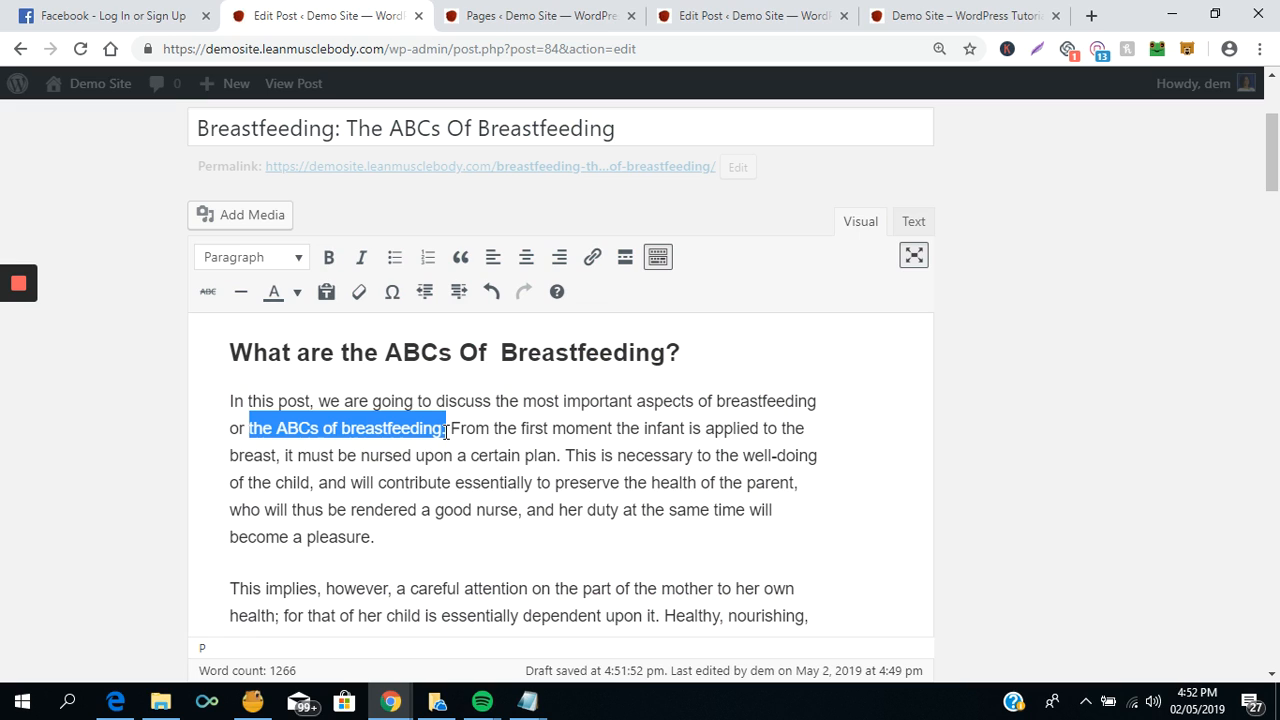
pyautogui.click(329, 262)
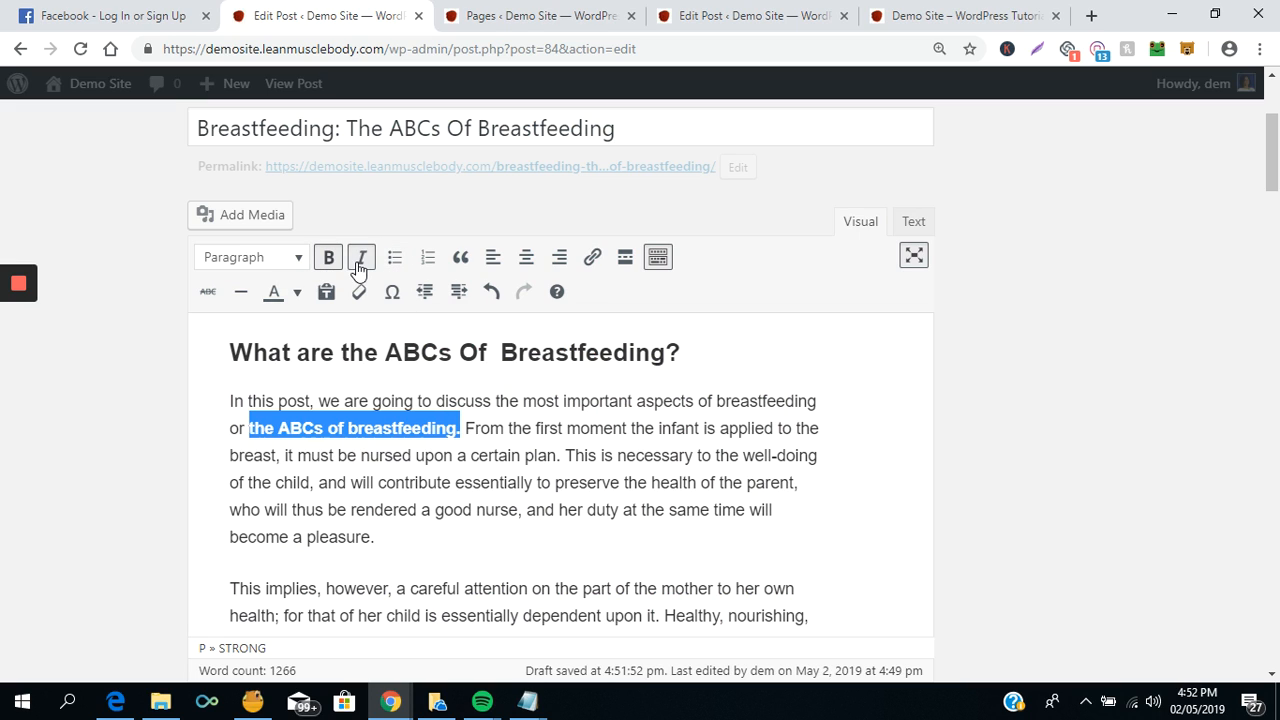
pyautogui.click(361, 262)
pyautogui.click(522, 428)
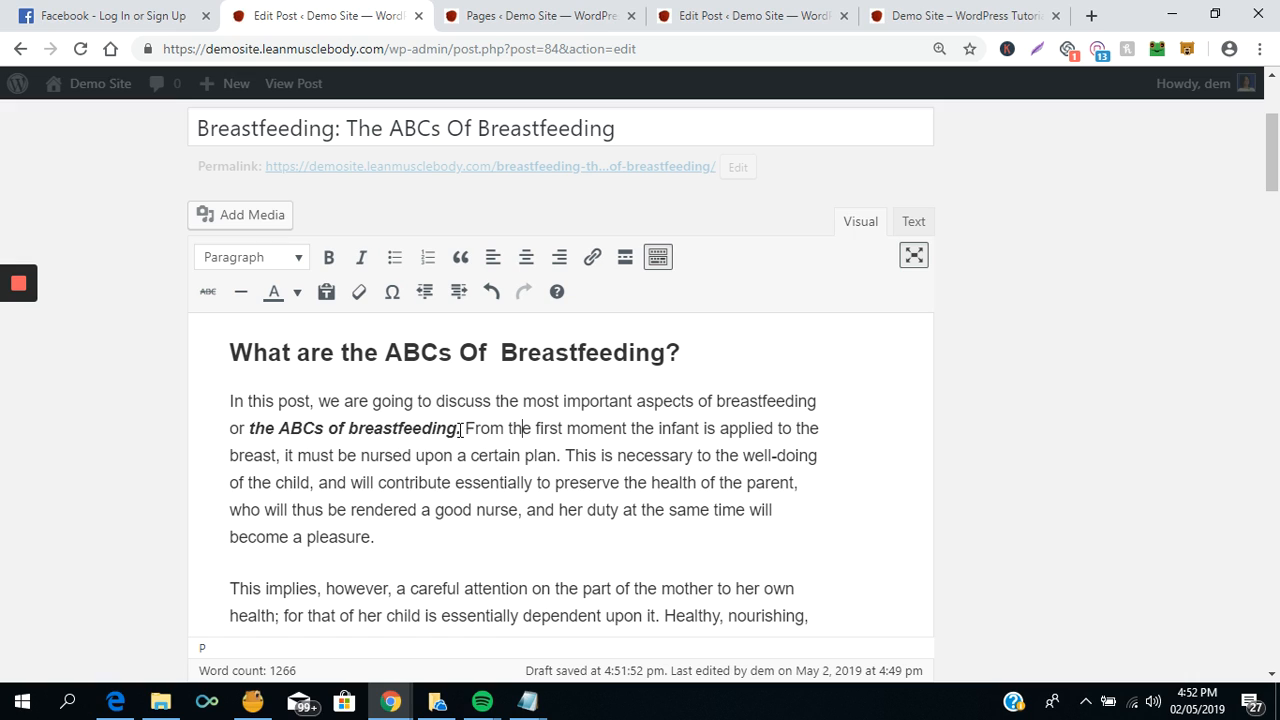
# - Compare the keyword wording in the emphasised phrase, the post title and the Heading 1 line
pyautogui.moveTo(461, 428); pyautogui.dragTo(250, 437)
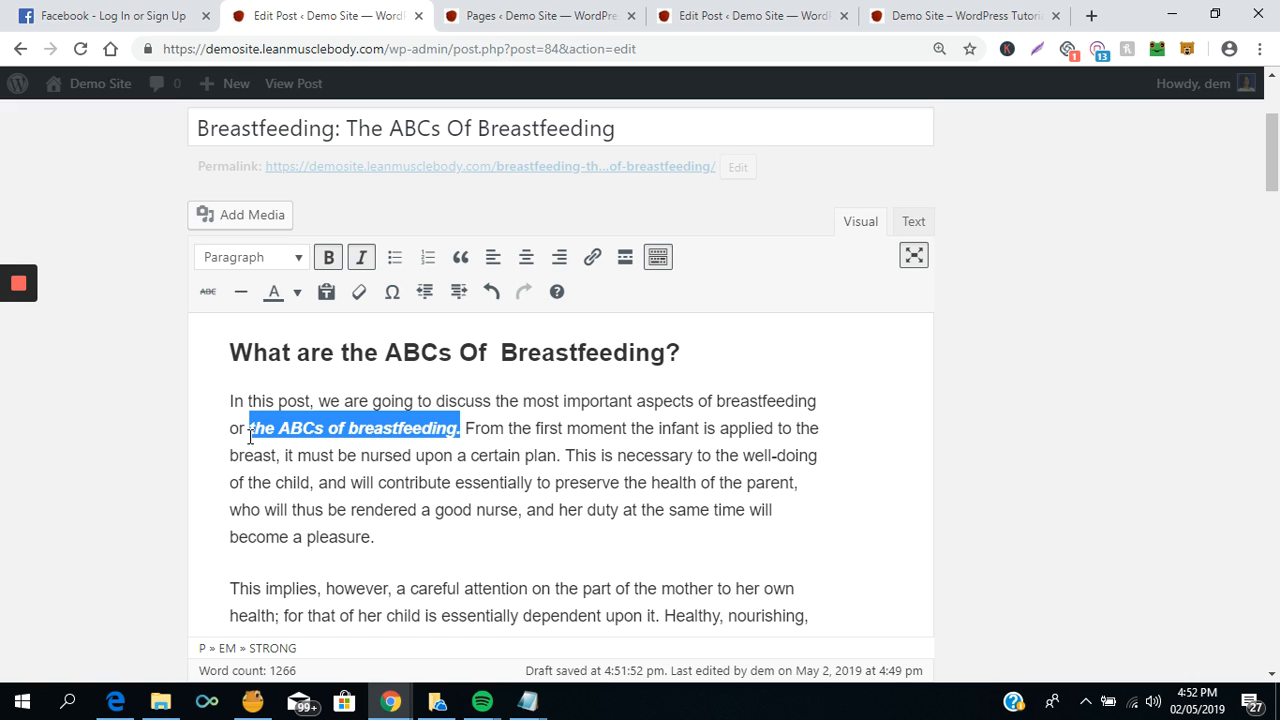
pyautogui.click(350, 128)
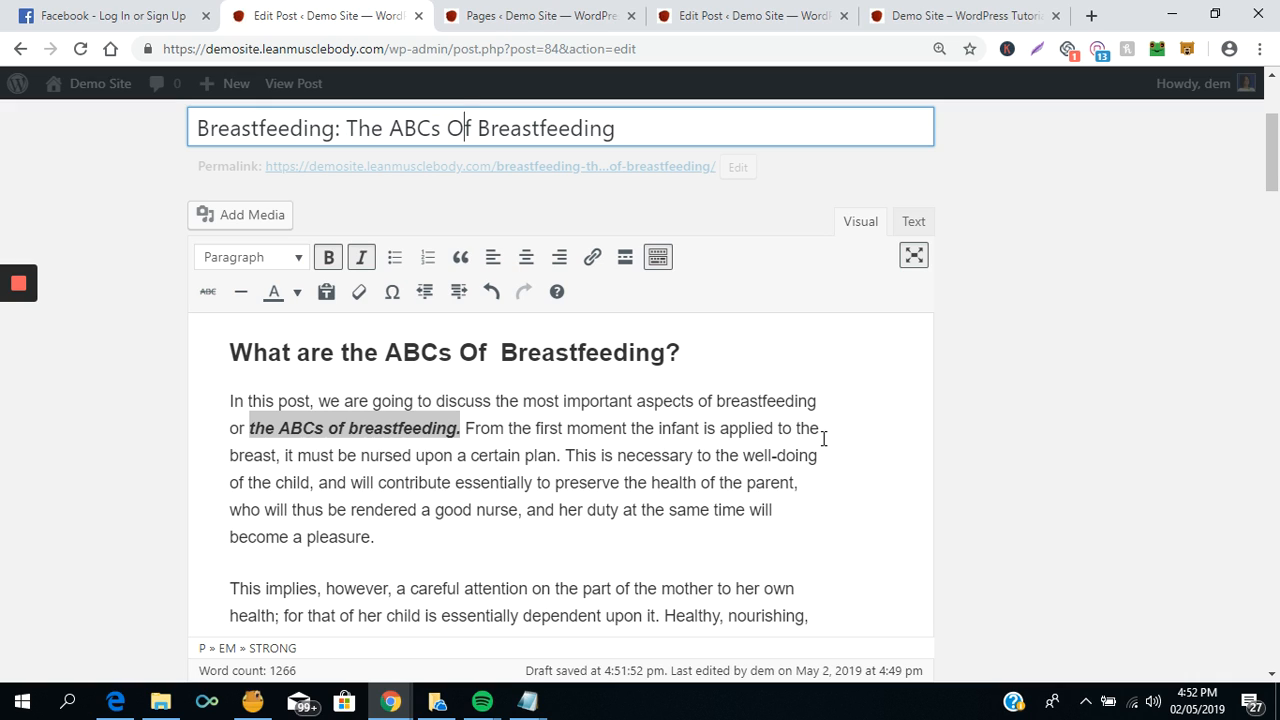
pyautogui.click(847, 474)
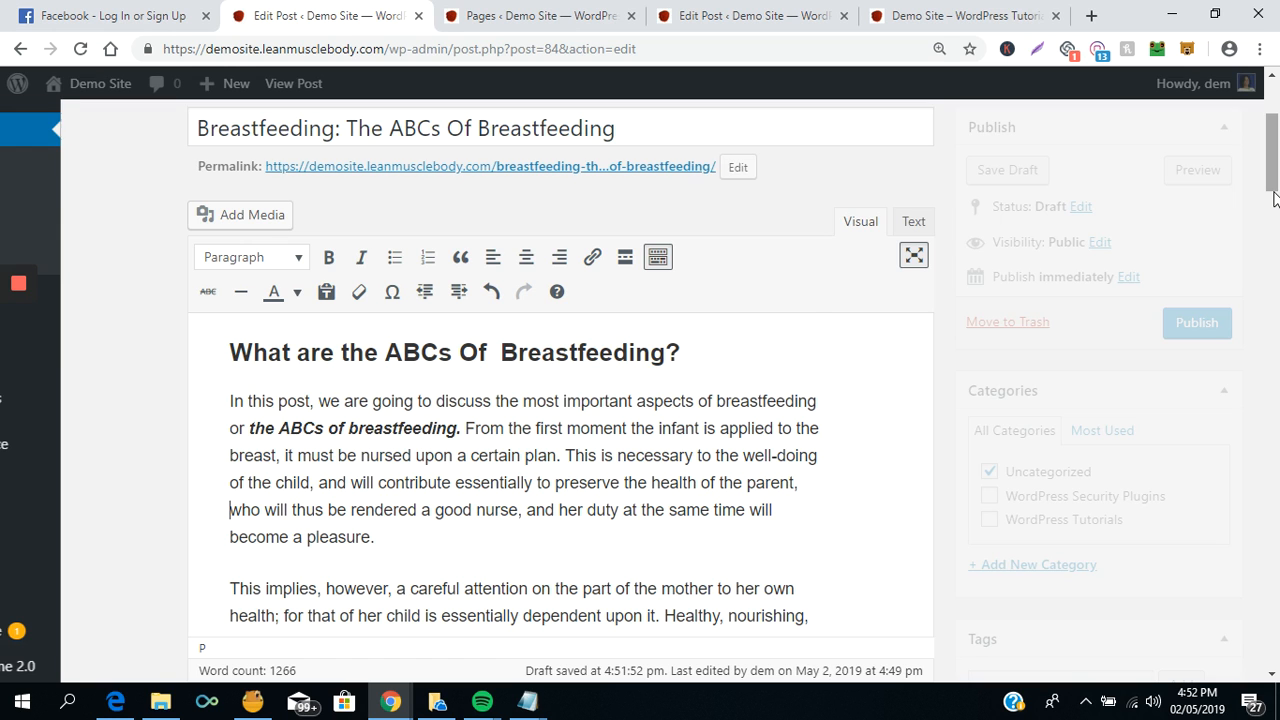
pyautogui.scroll(-2, 1274, 201)
pyautogui.moveTo(1274, 201)
pyautogui.mouseDown()
pyautogui.moveTo(1273, 218)
pyautogui.moveTo(1271, 189)
pyautogui.mouseUp()
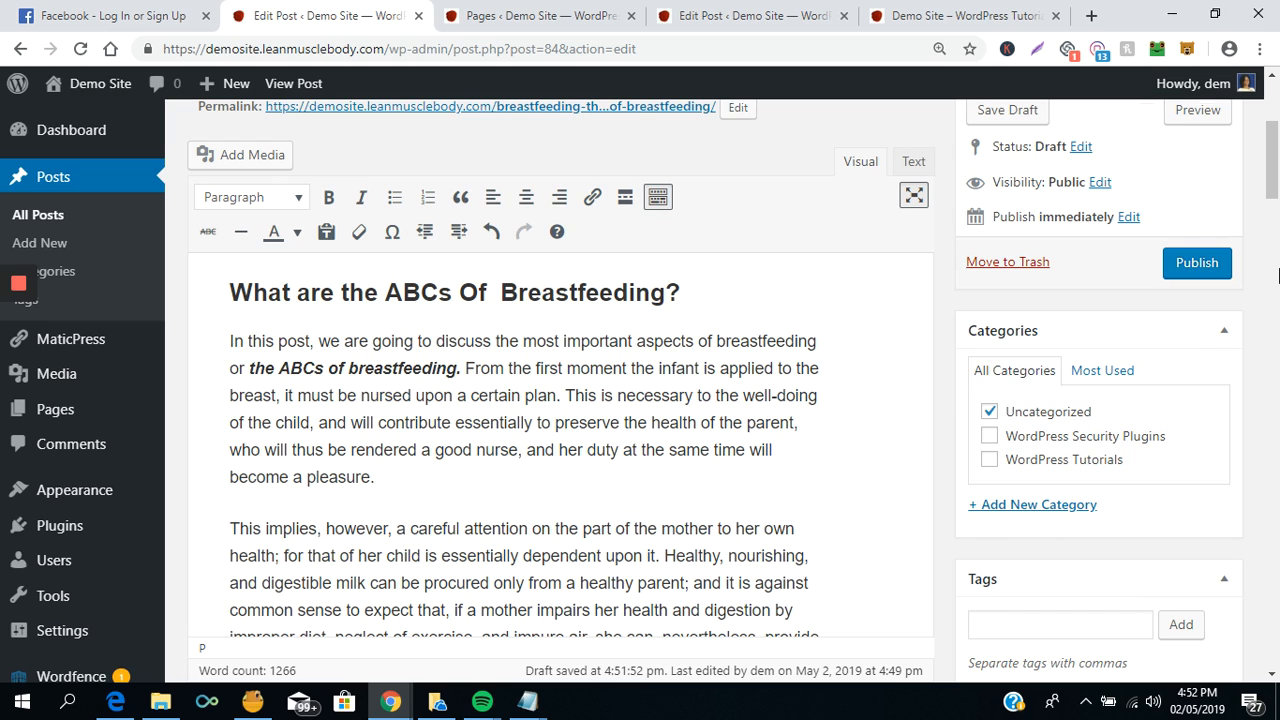
pyautogui.moveTo(1277, 180); pyautogui.dragTo(1274, 95)
pyautogui.scroll(-2, 1278, 188)
pyautogui.click(342, 378)
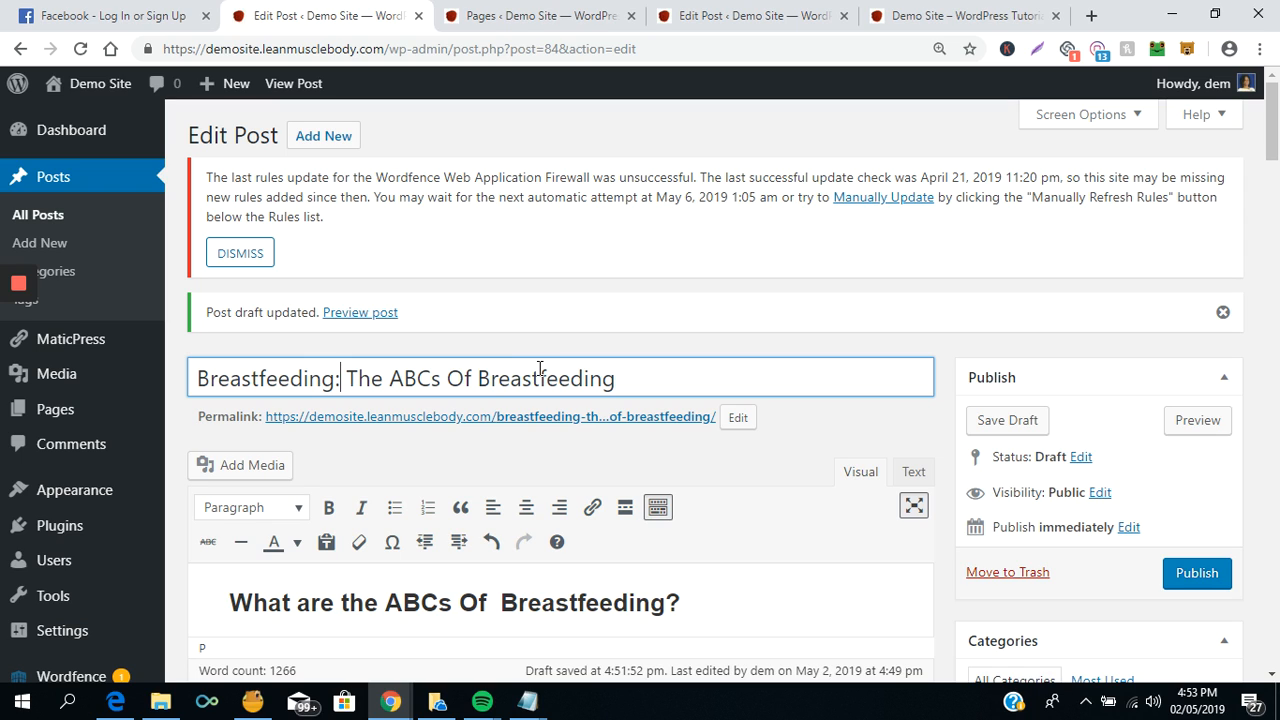
pyautogui.doubleClick(633, 375)
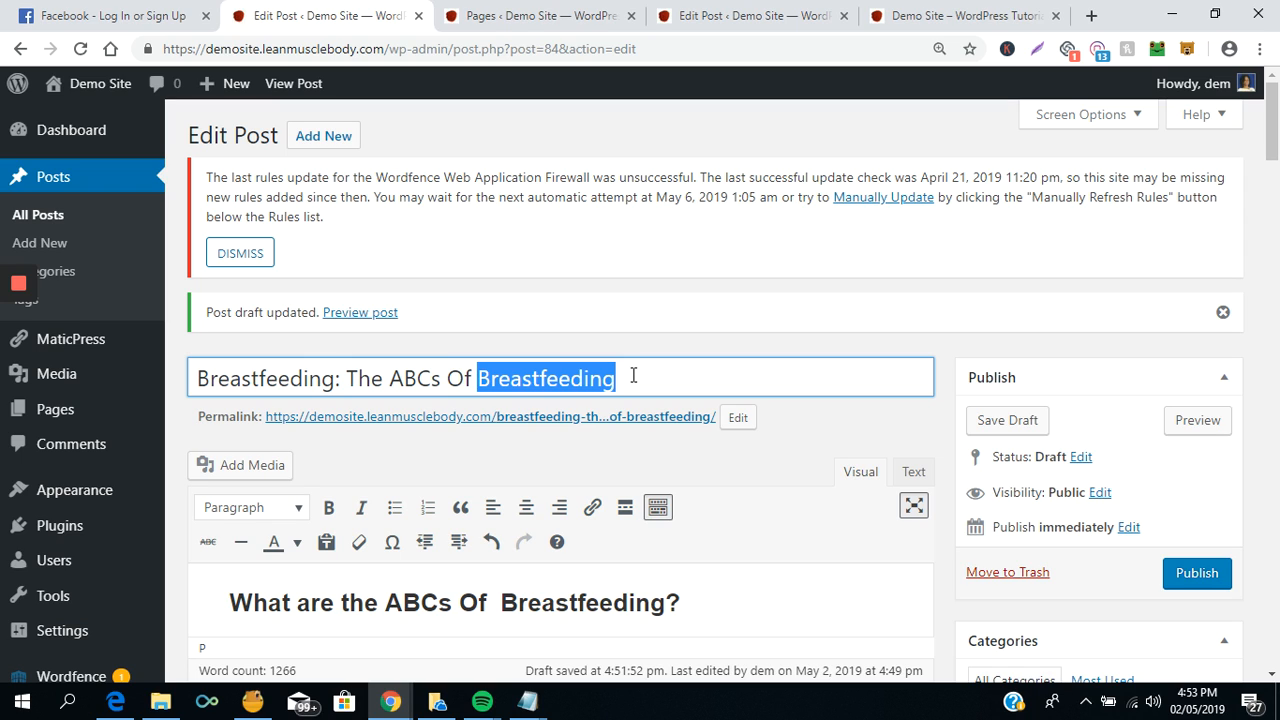
pyautogui.click(448, 380)
pyautogui.click(404, 378)
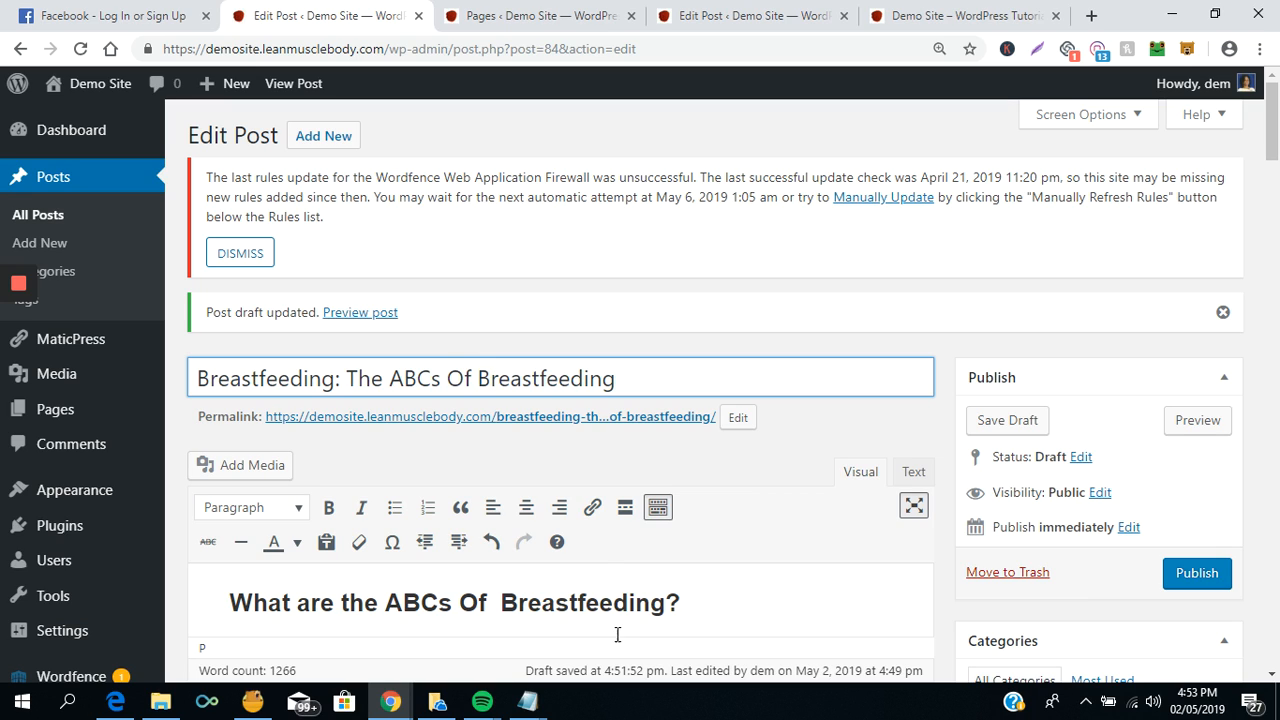
pyautogui.click(728, 606)
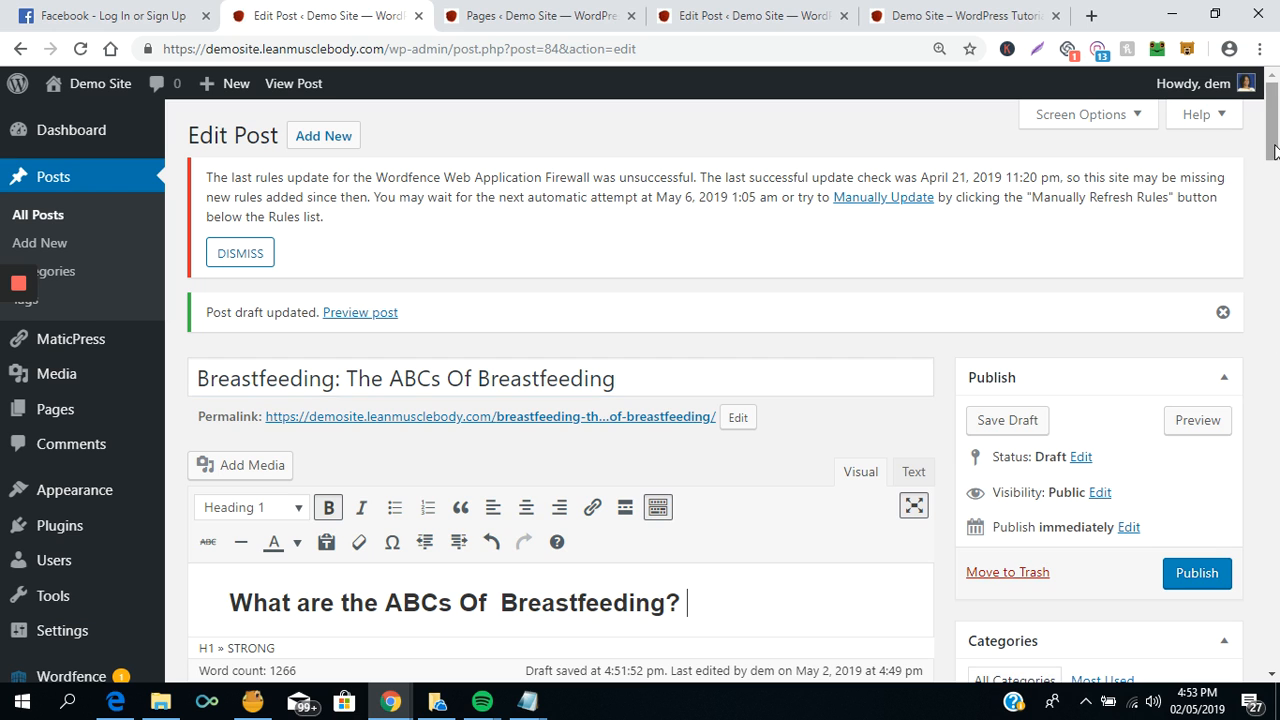
# - Change the opening line "What are the ABCs Of Breastfeeding?" from a heading to the Paragraph format
pyautogui.moveTo(1275, 150); pyautogui.dragTo(1275, 180)
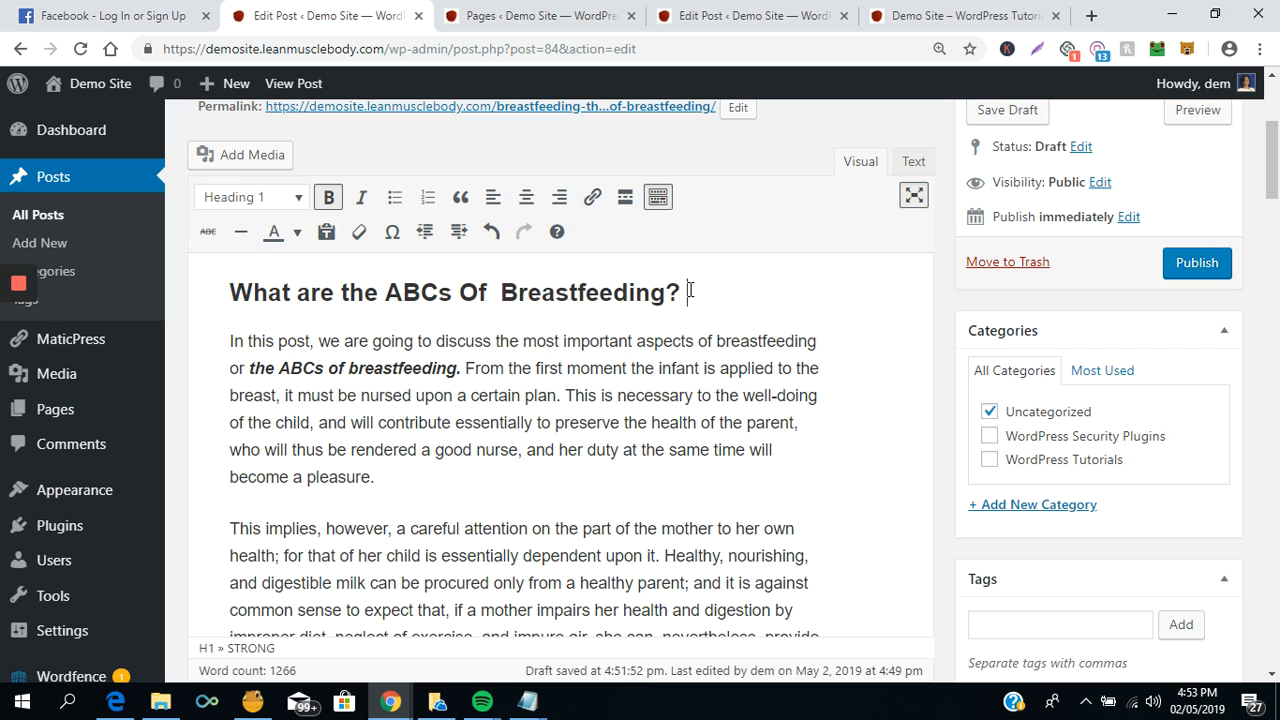
pyautogui.tripleClick(689, 291)
pyautogui.click(293, 199)
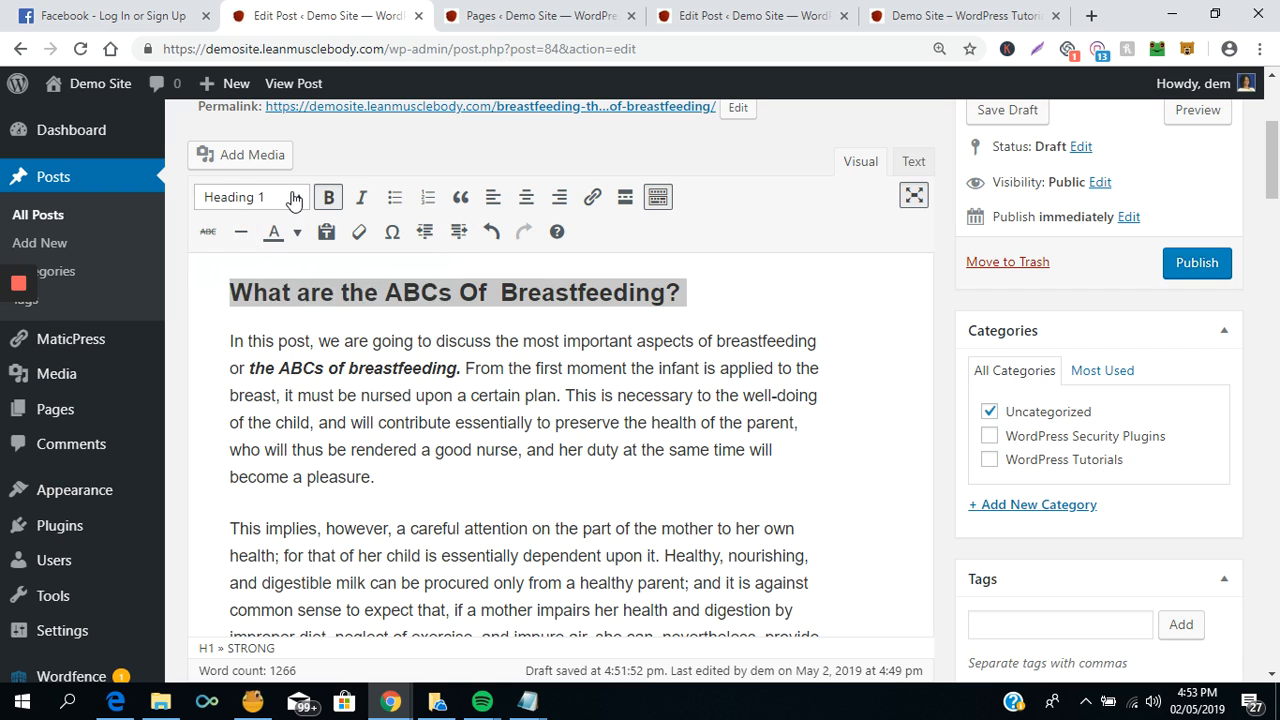
pyautogui.click(293, 275)
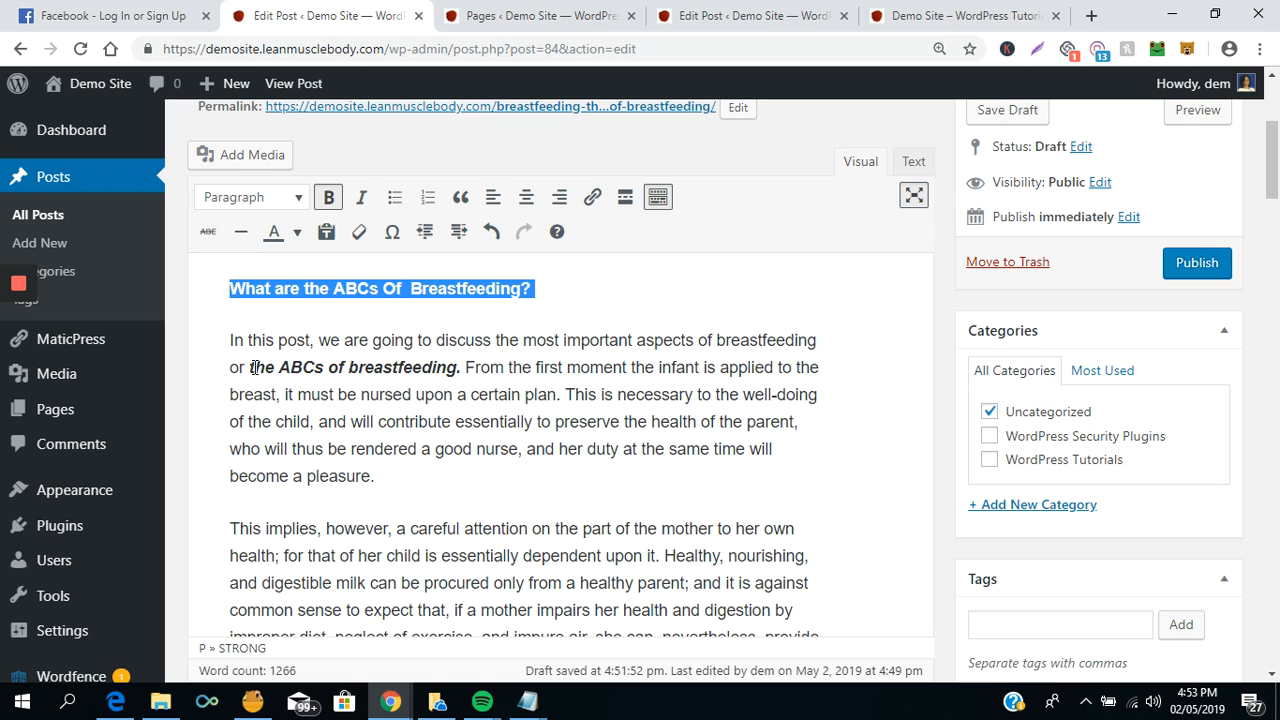
pyautogui.moveTo(249, 367); pyautogui.dragTo(458, 367)
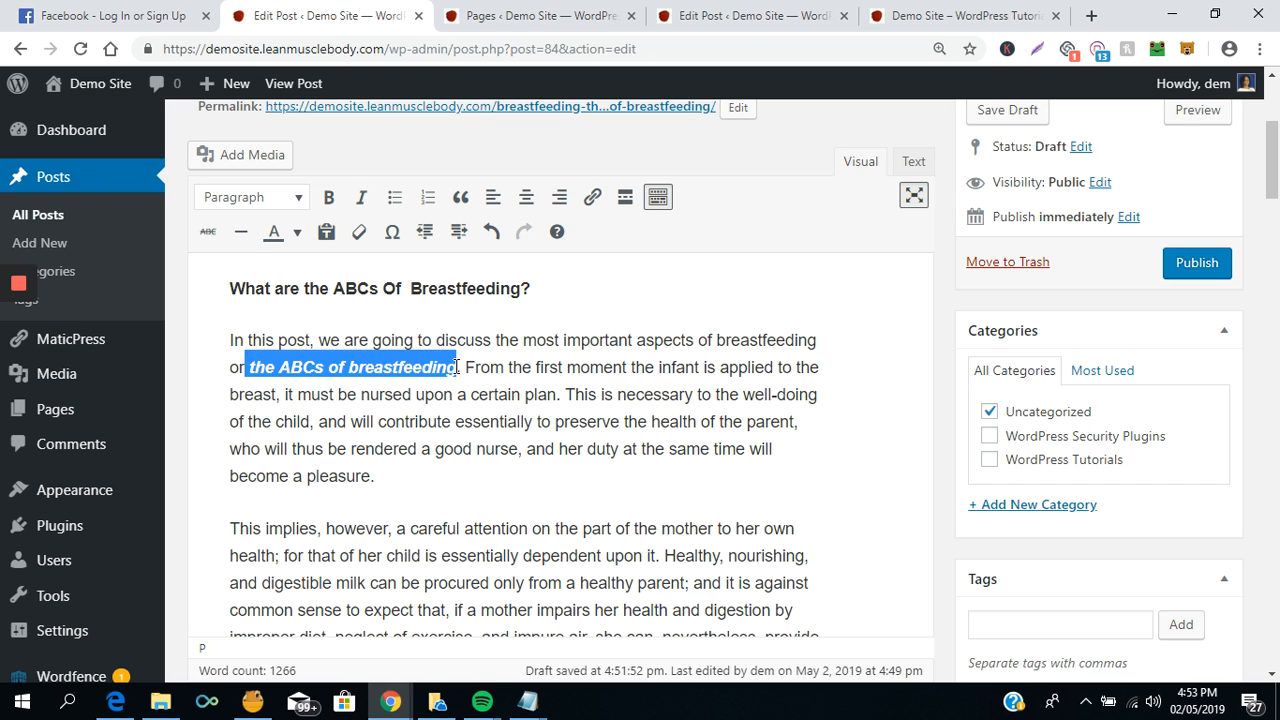
pyautogui.click(457, 367)
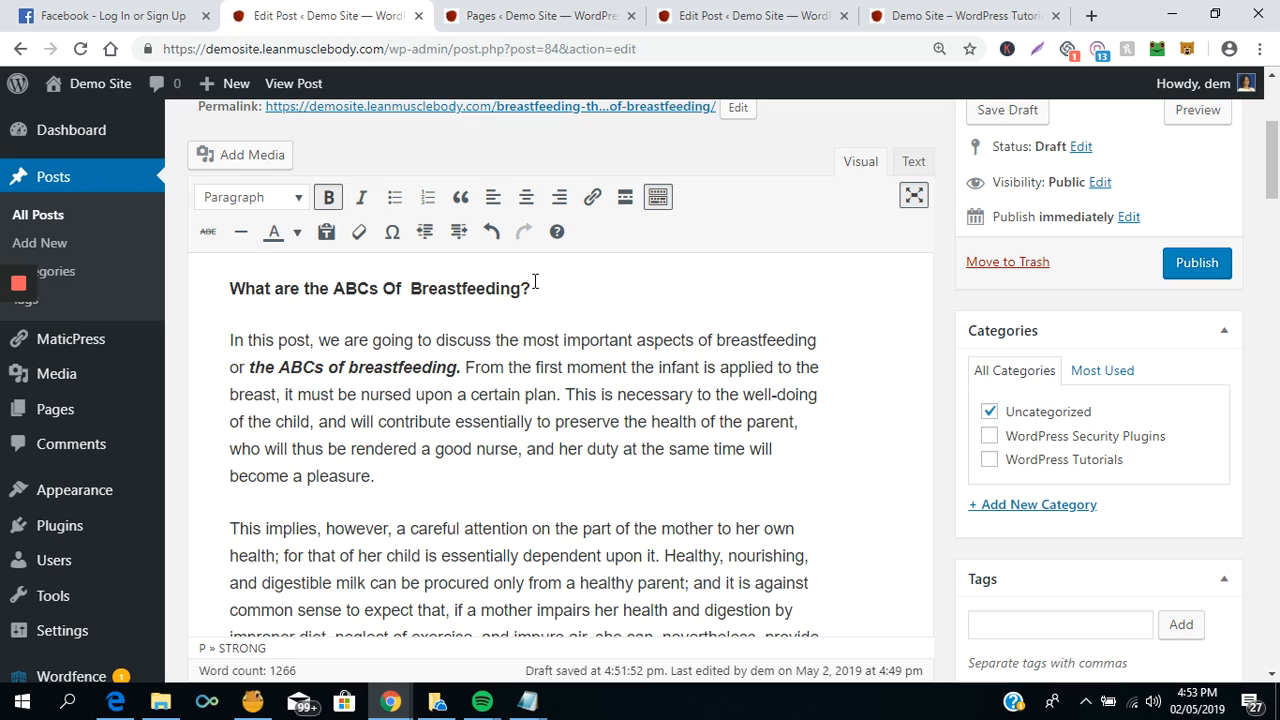
pyautogui.tripleClick(535, 288)
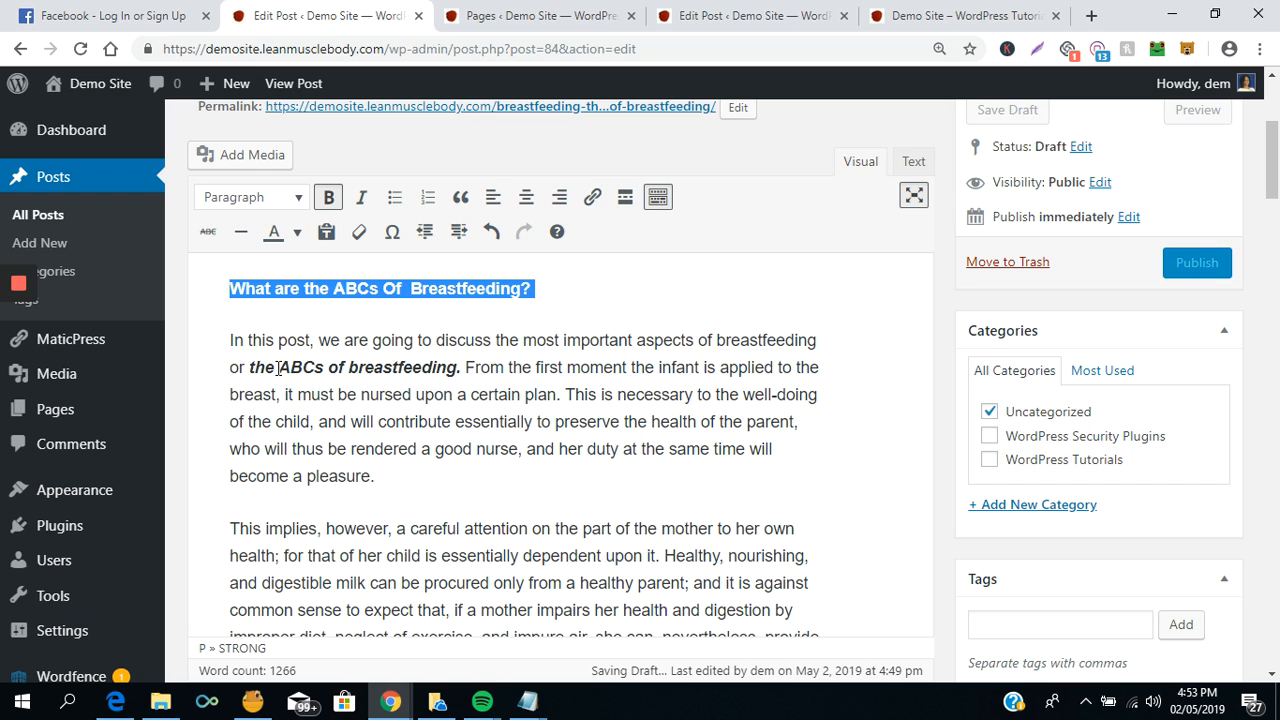
pyautogui.moveTo(278, 368); pyautogui.dragTo(455, 372)
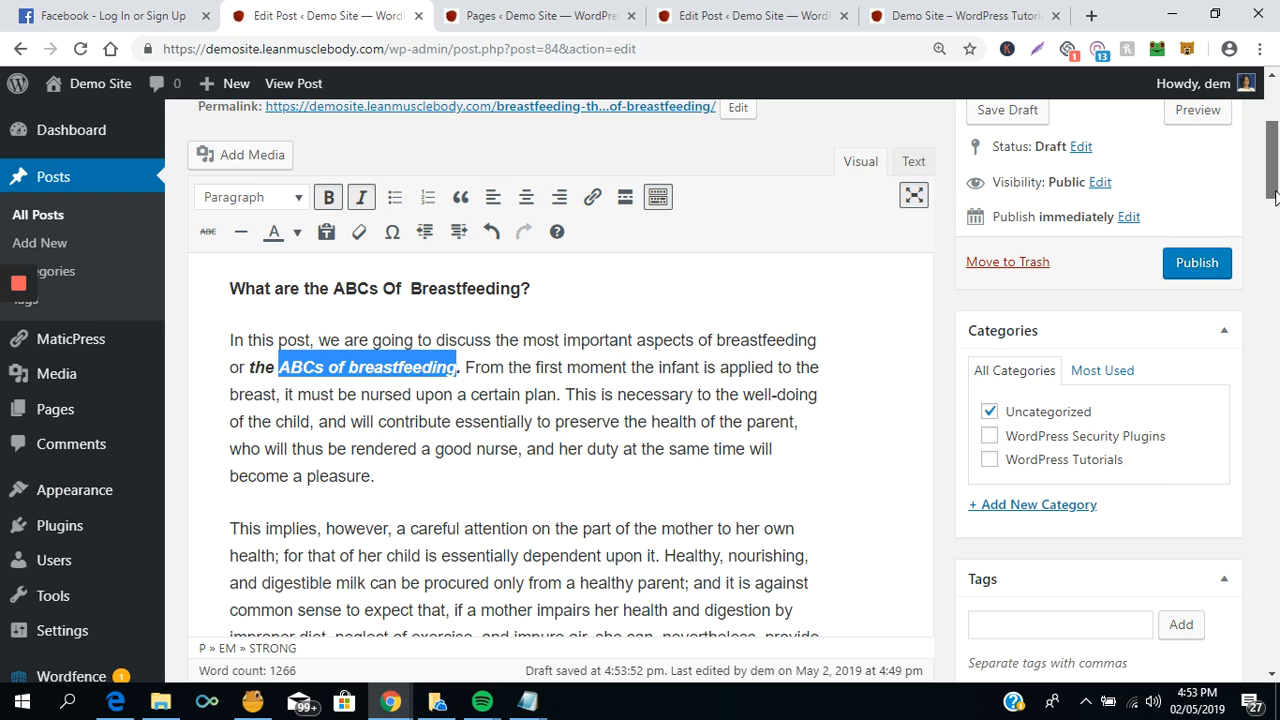
# - Insert the line "Common mistakes that women make when breastfeeding" above the paragraph beginning "And this leads me to observe"
pyautogui.scroll(-4, 1275, 195)
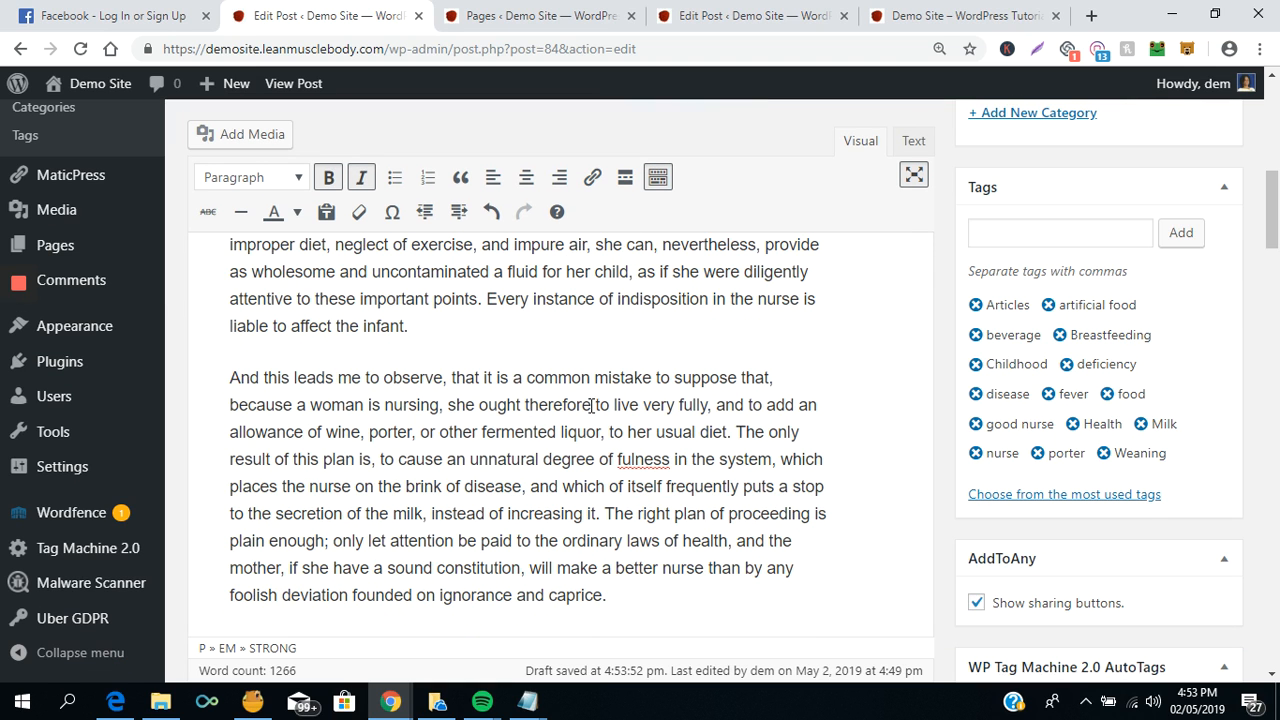
pyautogui.click(466, 334)
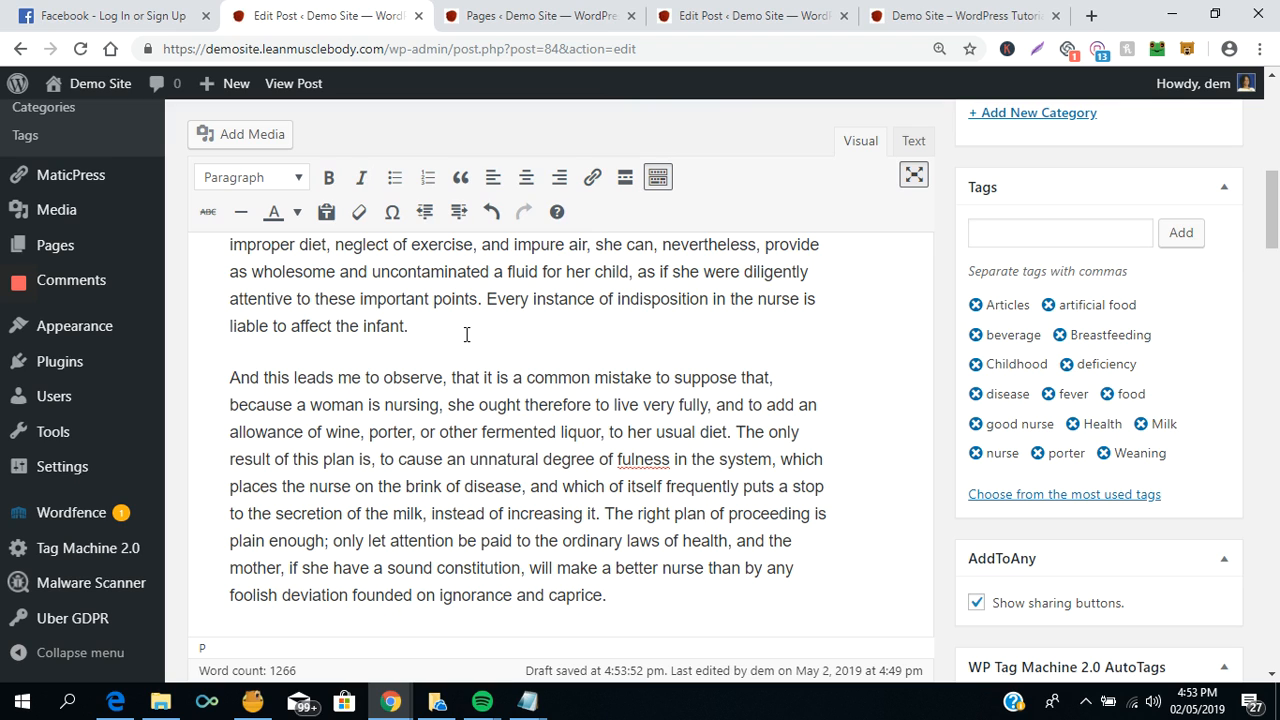
pyautogui.press('Return')
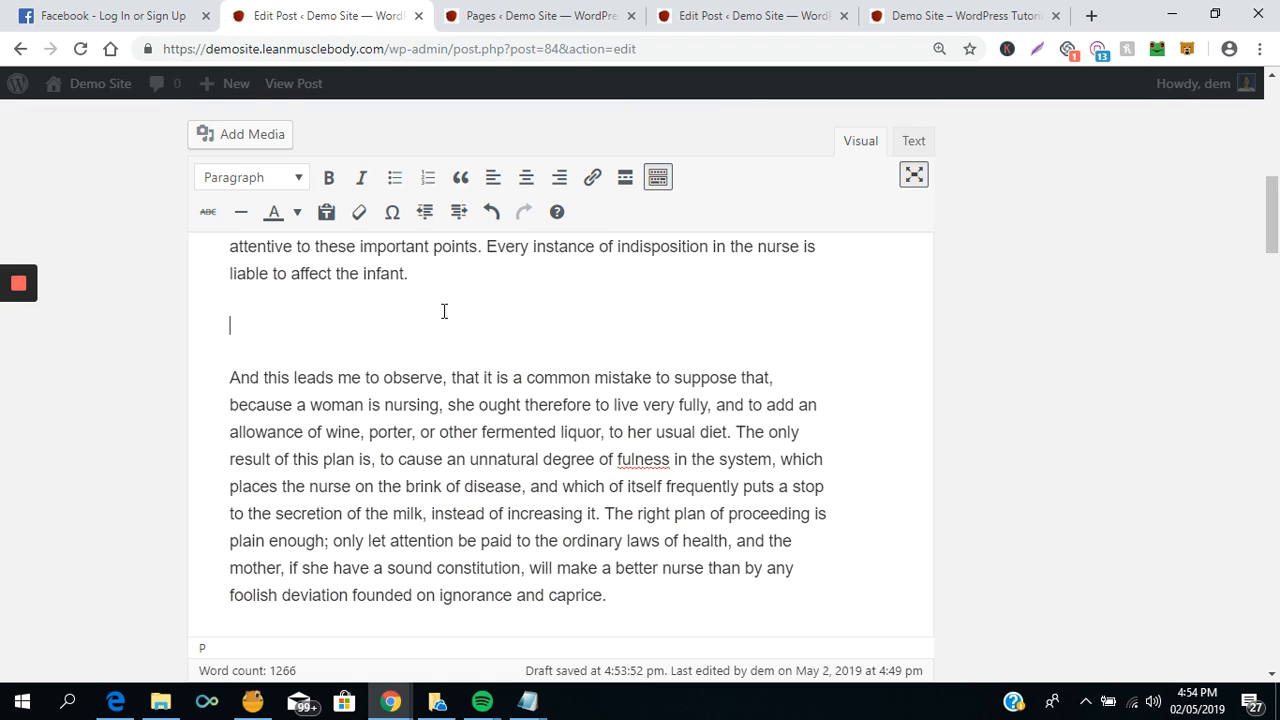
pyautogui.write('Common mistakes that ')
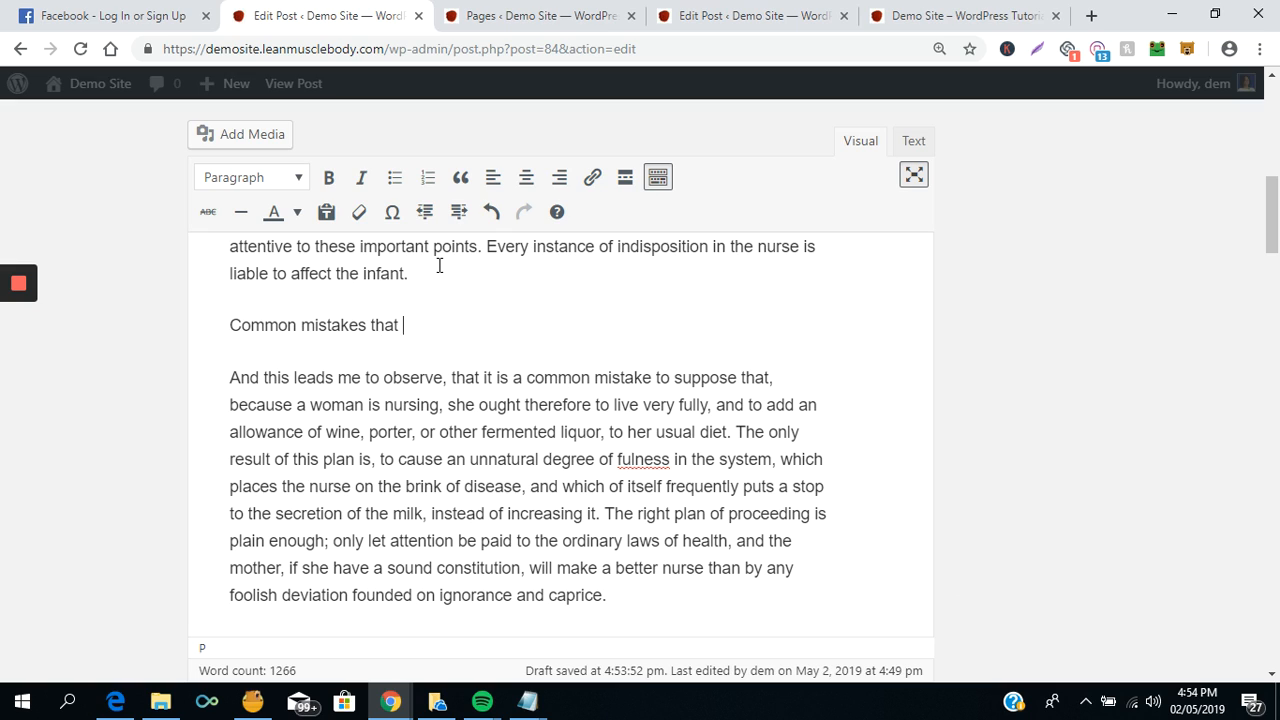
pyautogui.write('women make when breastfeeding')
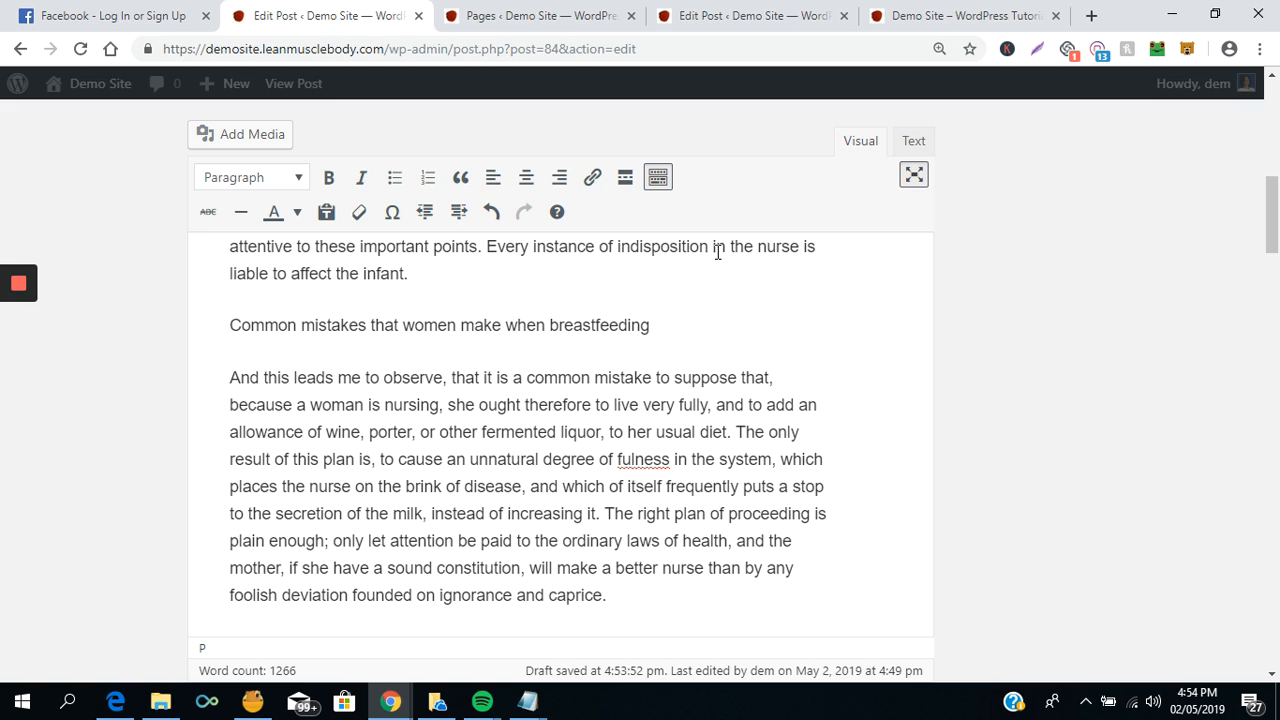
# - Format the line "Common mistakes that women make when breastfeeding" as Heading 2 and make it bold
pyautogui.tripleClick(668, 324)
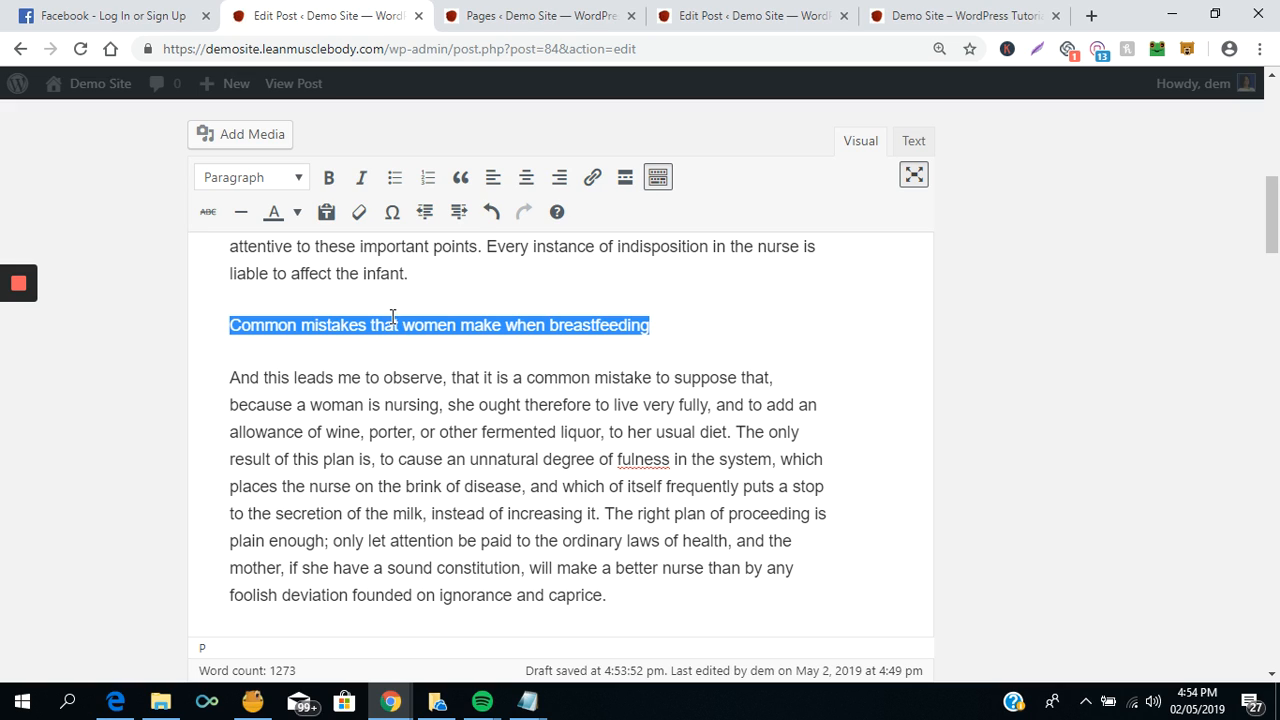
pyautogui.click(300, 180)
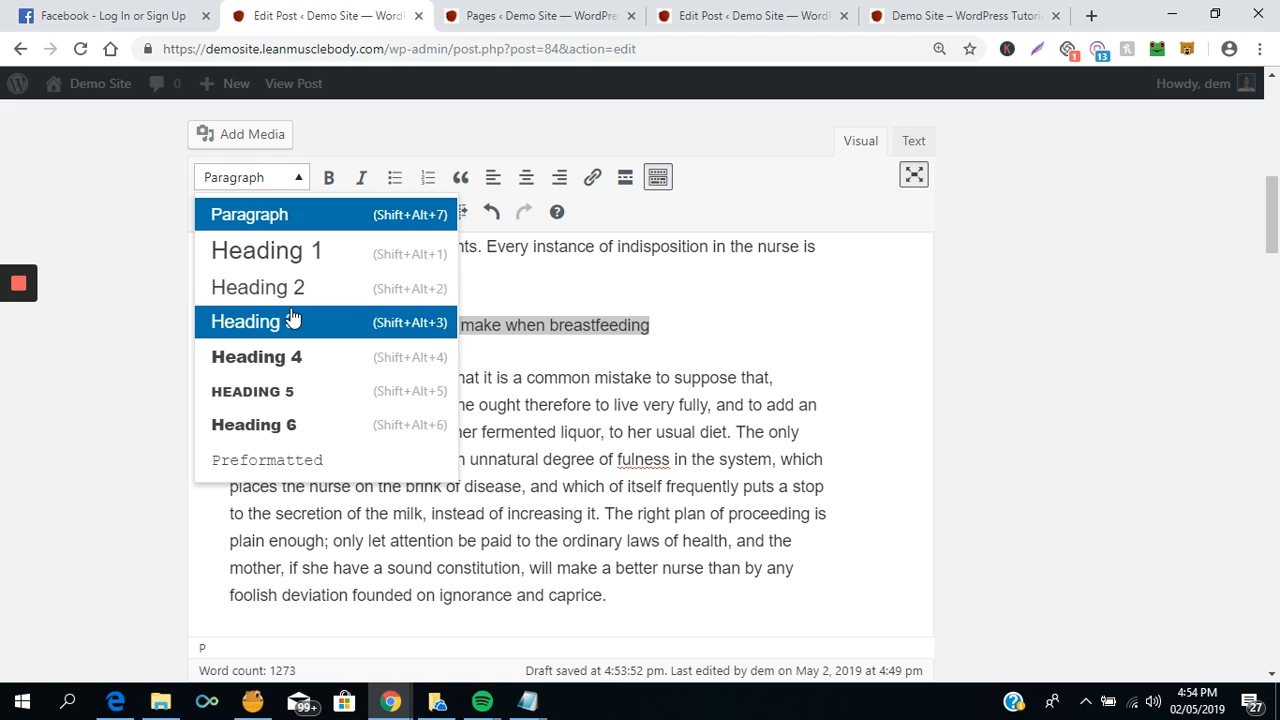
pyautogui.click(288, 290)
pyautogui.click(772, 350)
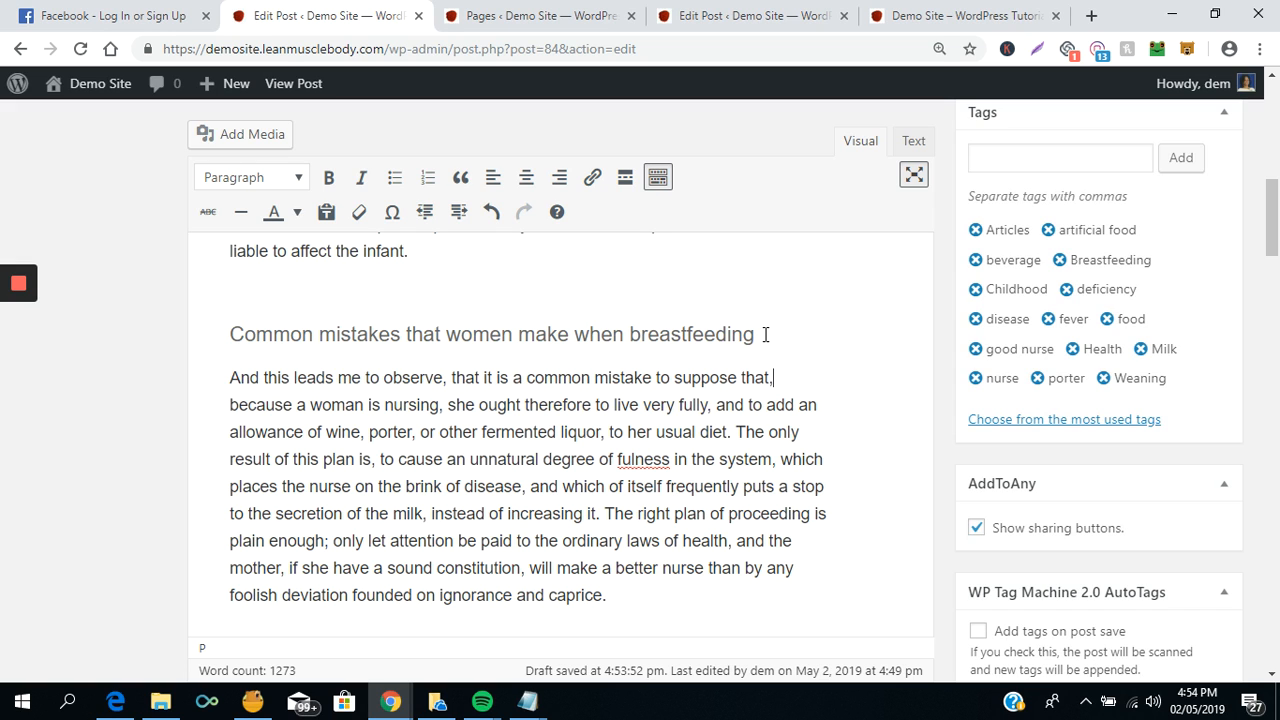
pyautogui.tripleClick(765, 334)
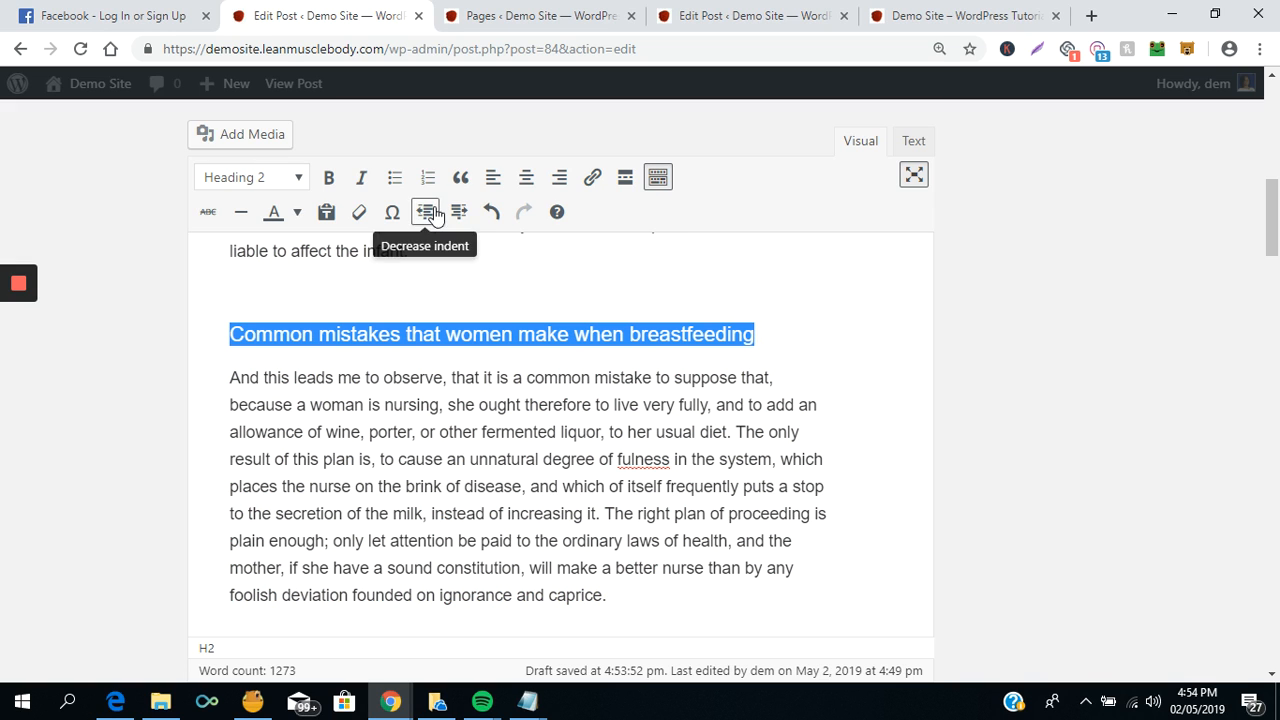
pyautogui.click(329, 178)
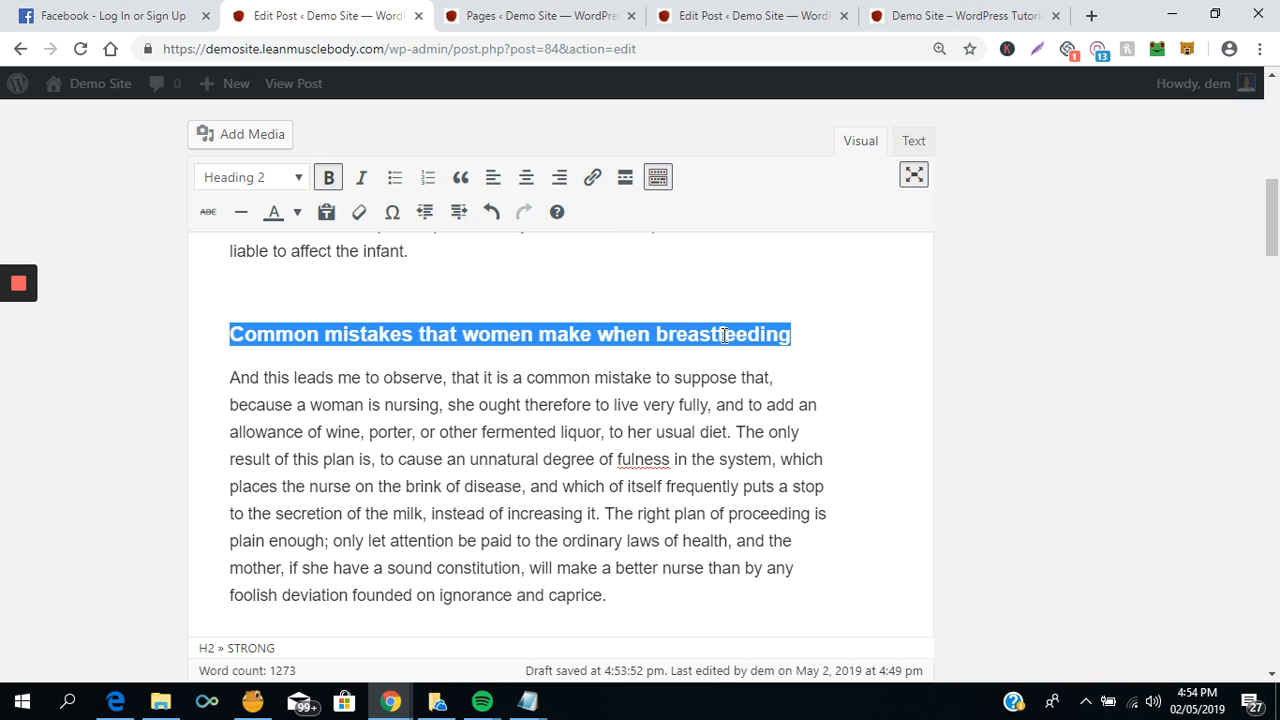
pyautogui.click(796, 360)
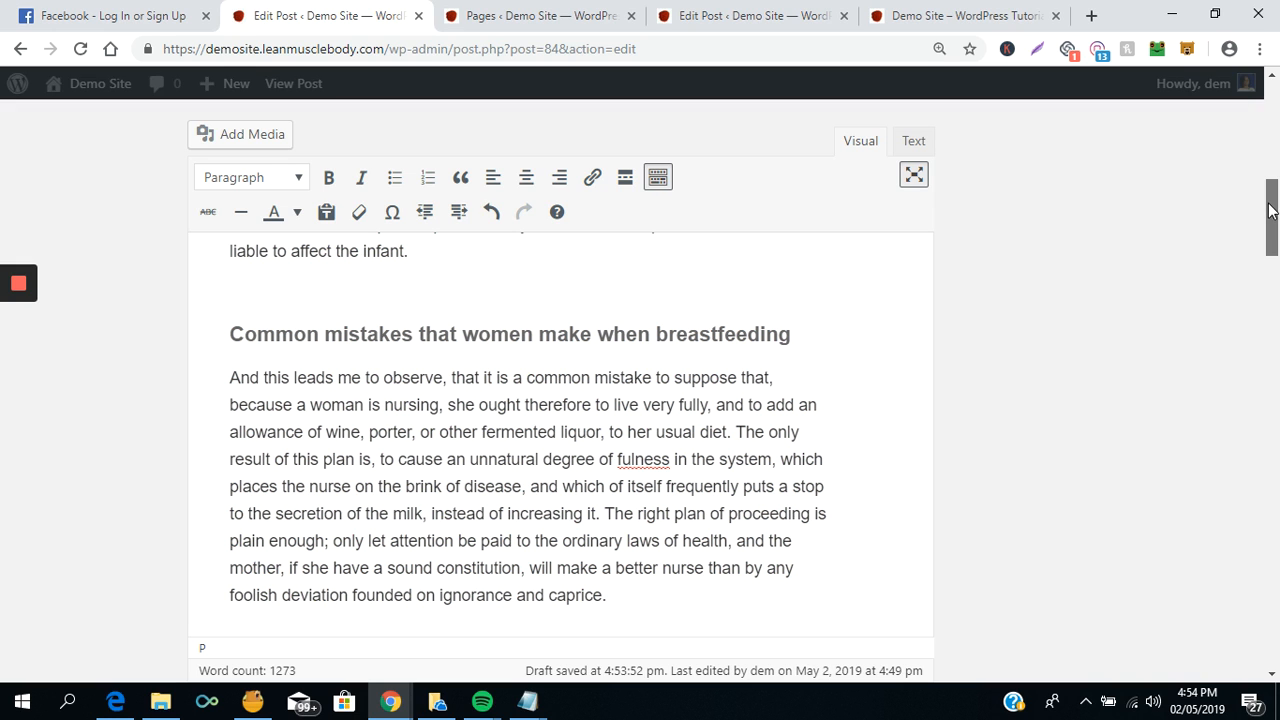
# - Insert the line "Frequency of breastfeeding" above the paragraph beginning "At the expiration of a week or so"
pyautogui.moveTo(1270, 210); pyautogui.dragTo(1277, 311)
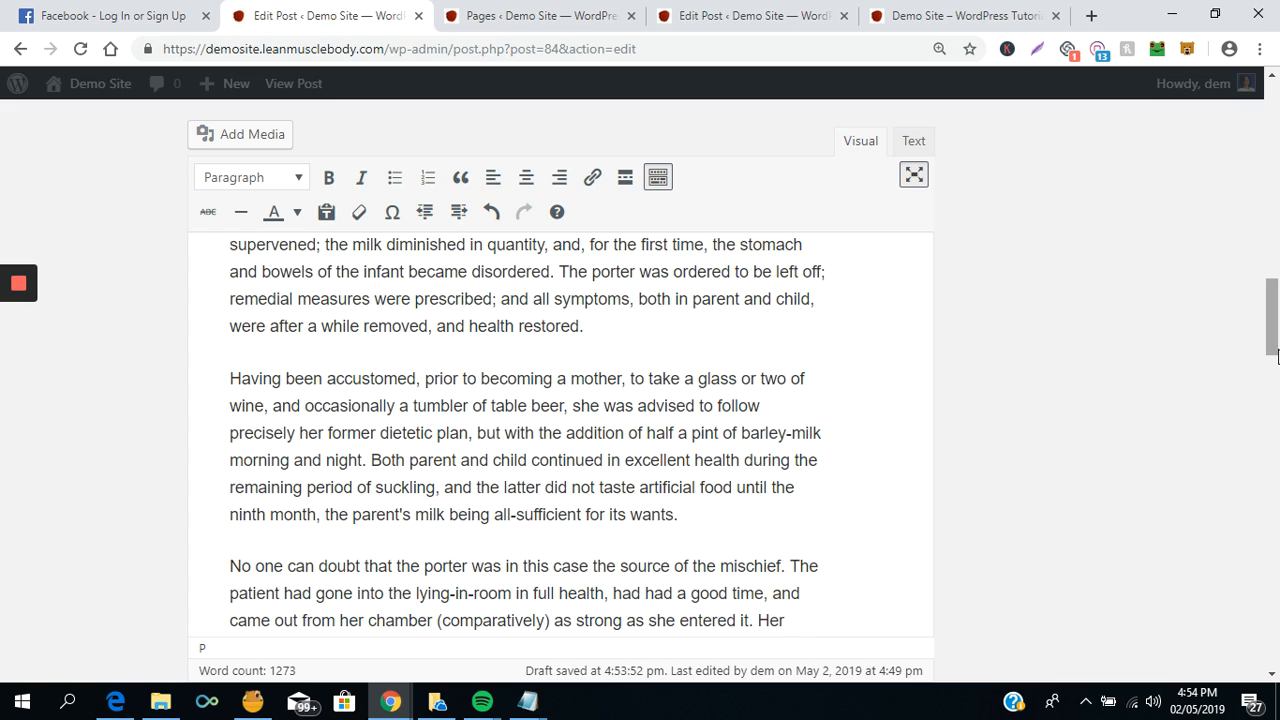
pyautogui.moveTo(1271, 338); pyautogui.dragTo(1271, 354)
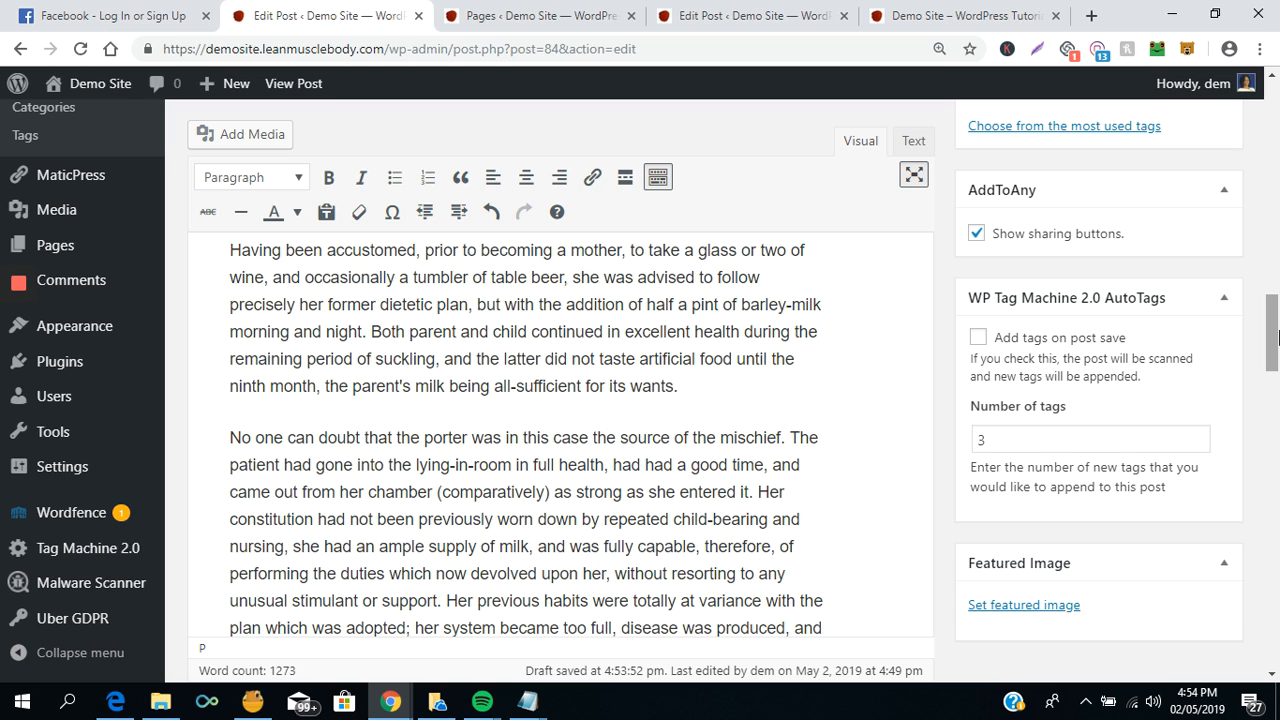
pyautogui.scroll(-4, 1273, 372)
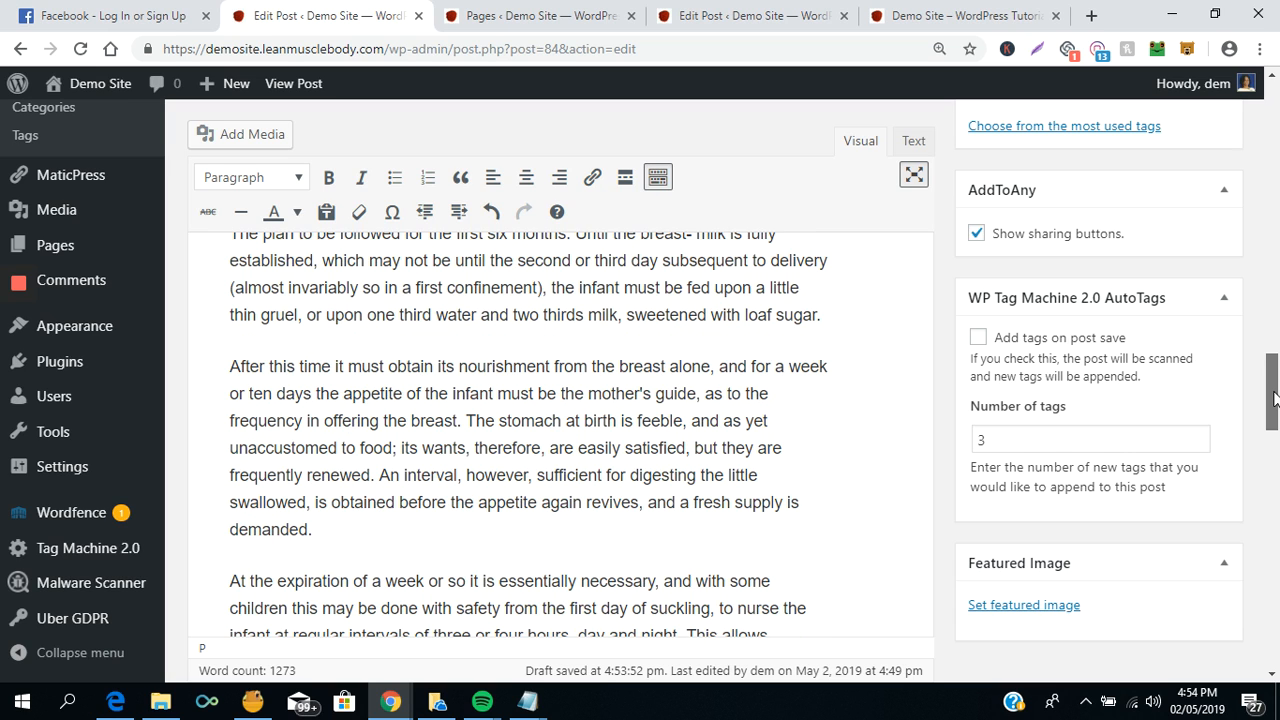
pyautogui.moveTo(1274, 393); pyautogui.dragTo(1274, 418)
pyautogui.click(443, 410)
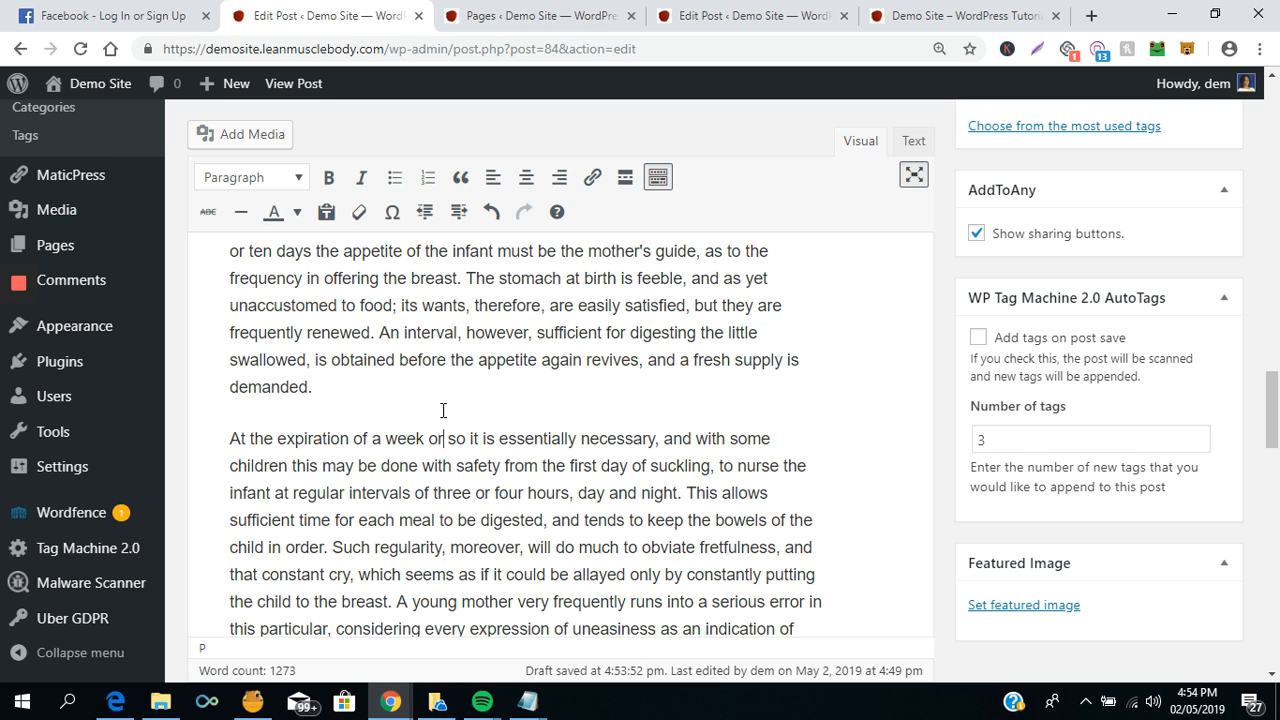
pyautogui.press('Home')
pyautogui.press('Return')
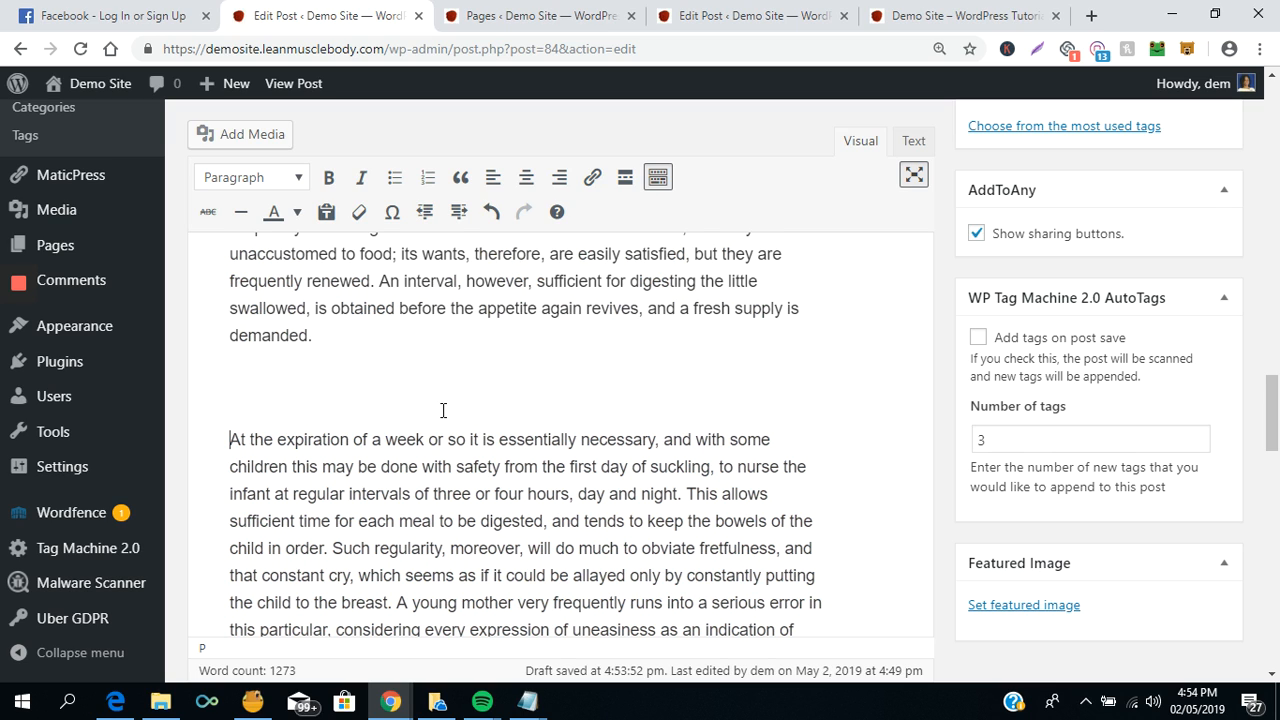
pyautogui.press('Up')
pyautogui.write('Fre')
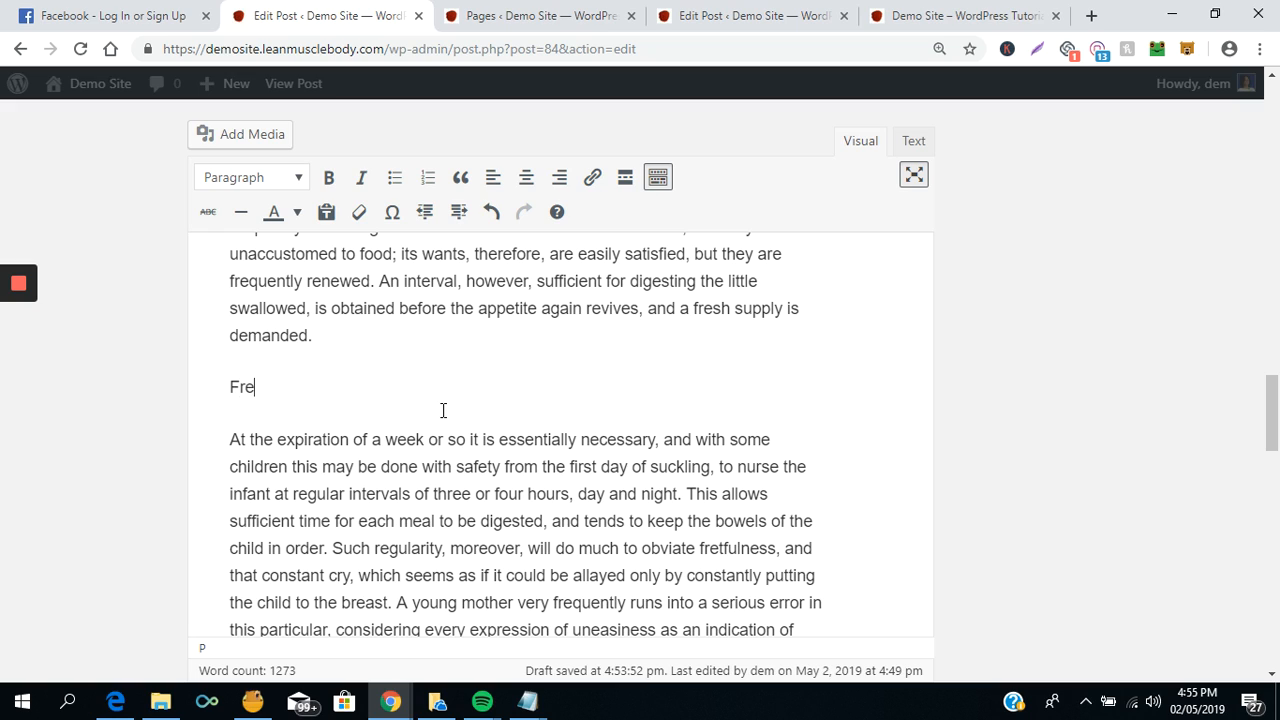
pyautogui.write('quency f')
pyautogui.write('f breastfeeding')
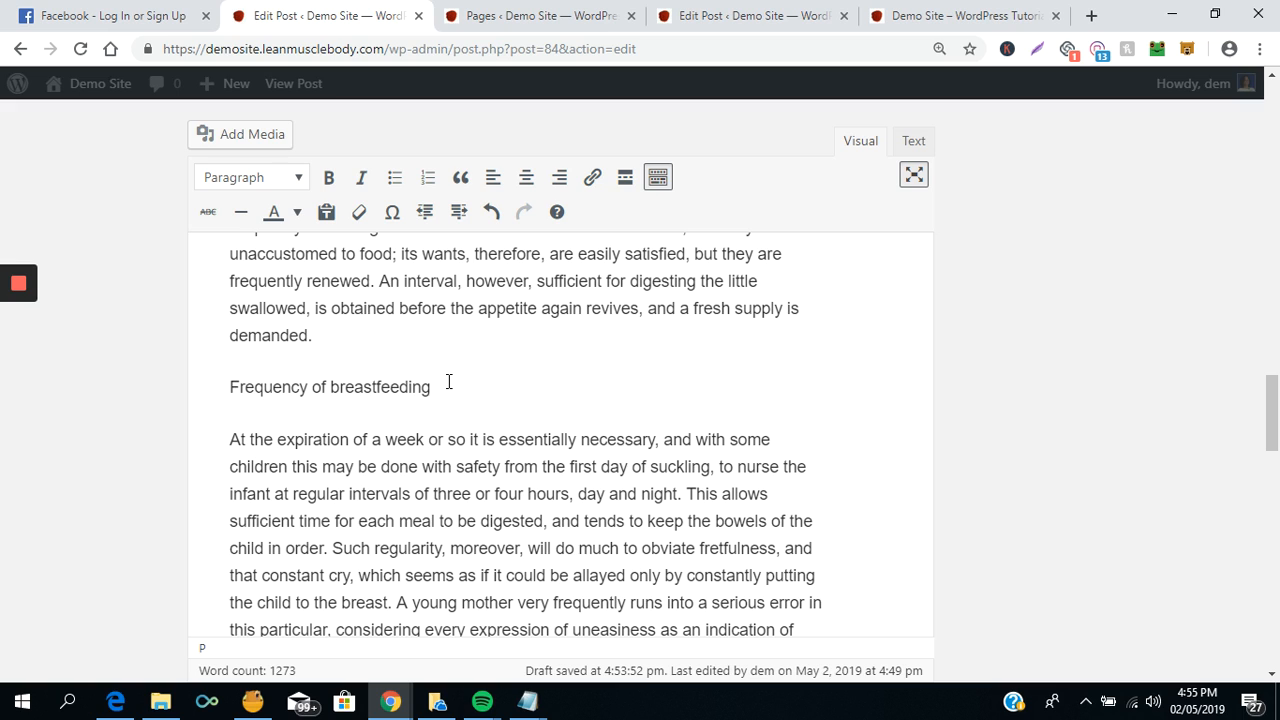
# - Format the line "Frequency of breastfeeding" as Heading 2
pyautogui.tripleClick(449, 381)
pyautogui.click(299, 177)
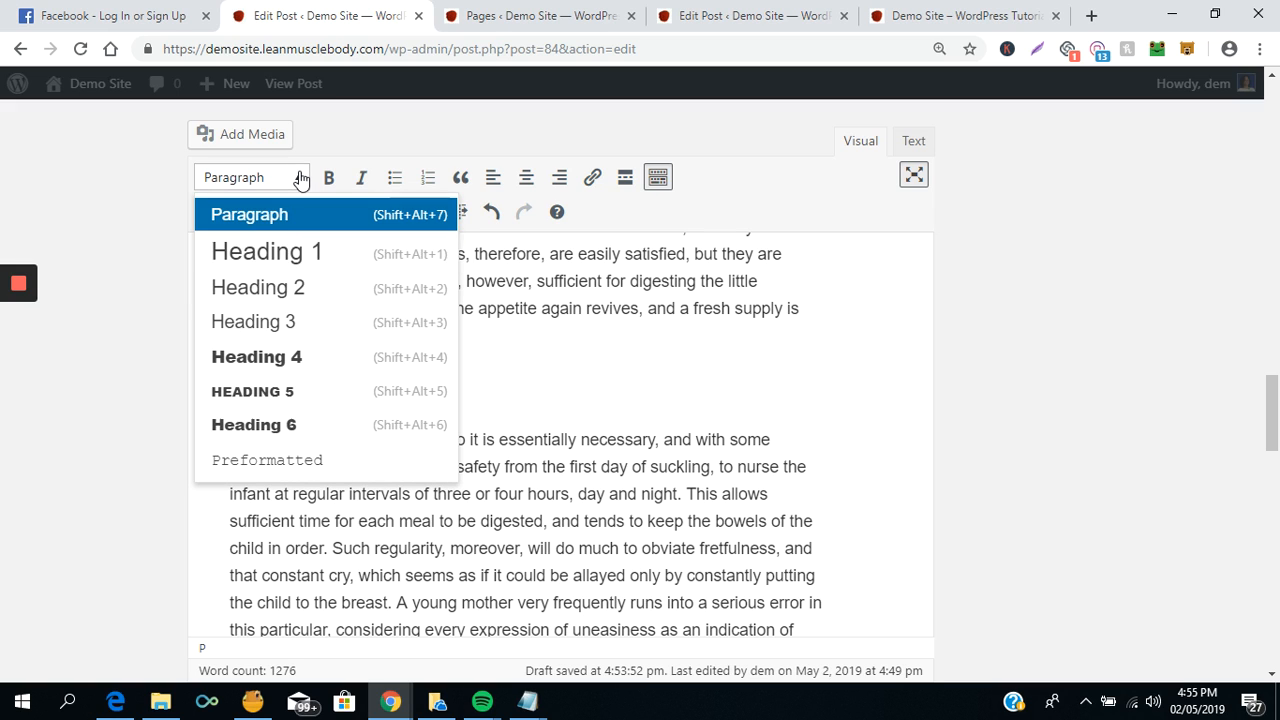
pyautogui.click(287, 288)
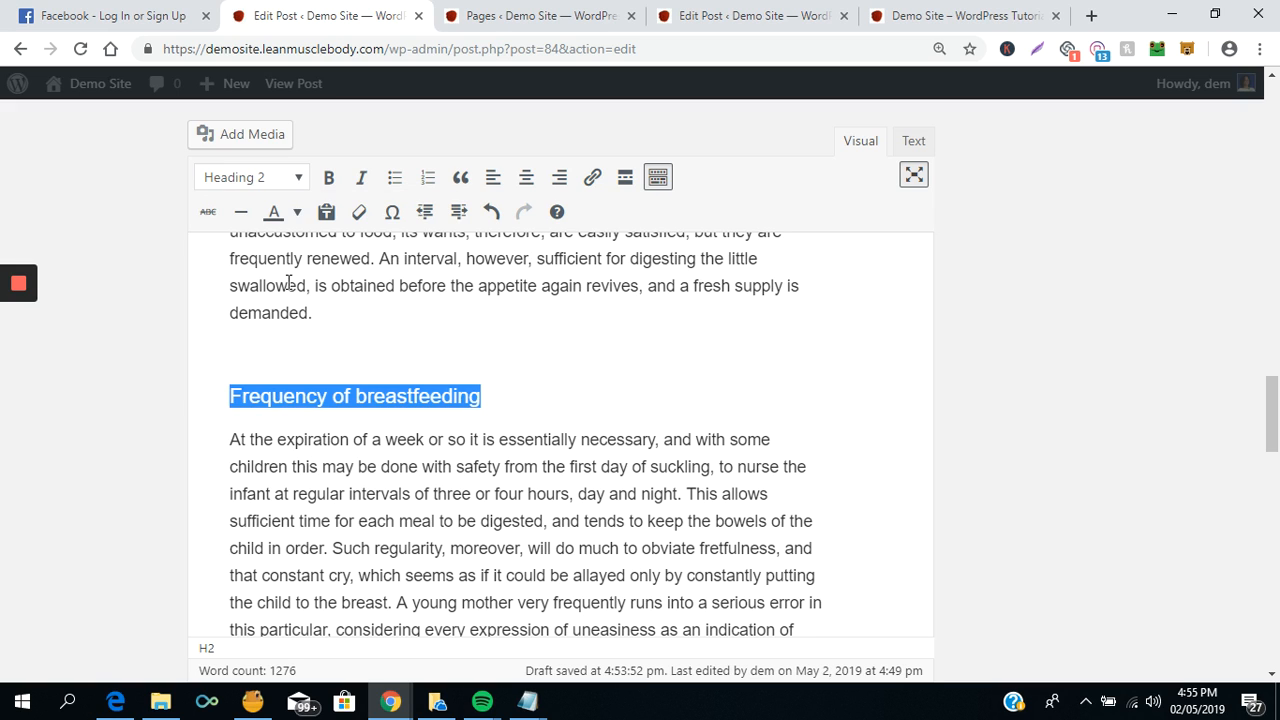
pyautogui.click(511, 388)
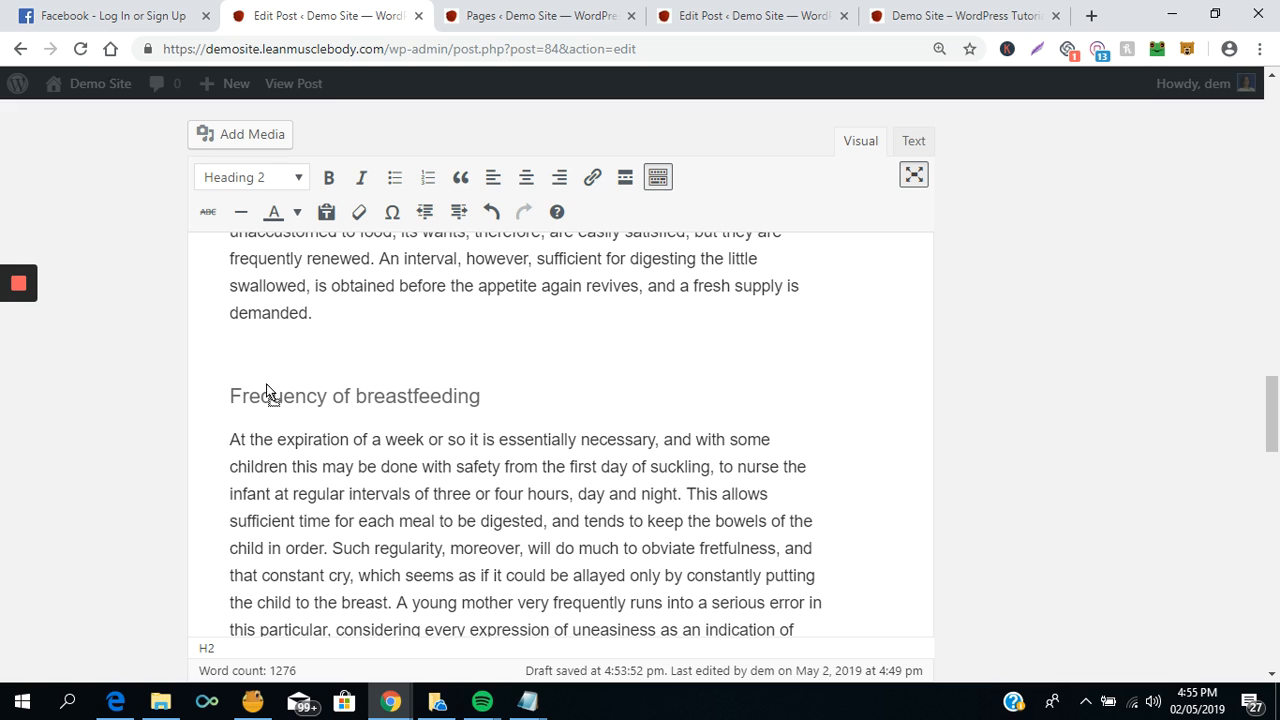
pyautogui.moveTo(266, 385); pyautogui.dragTo(265, 388)
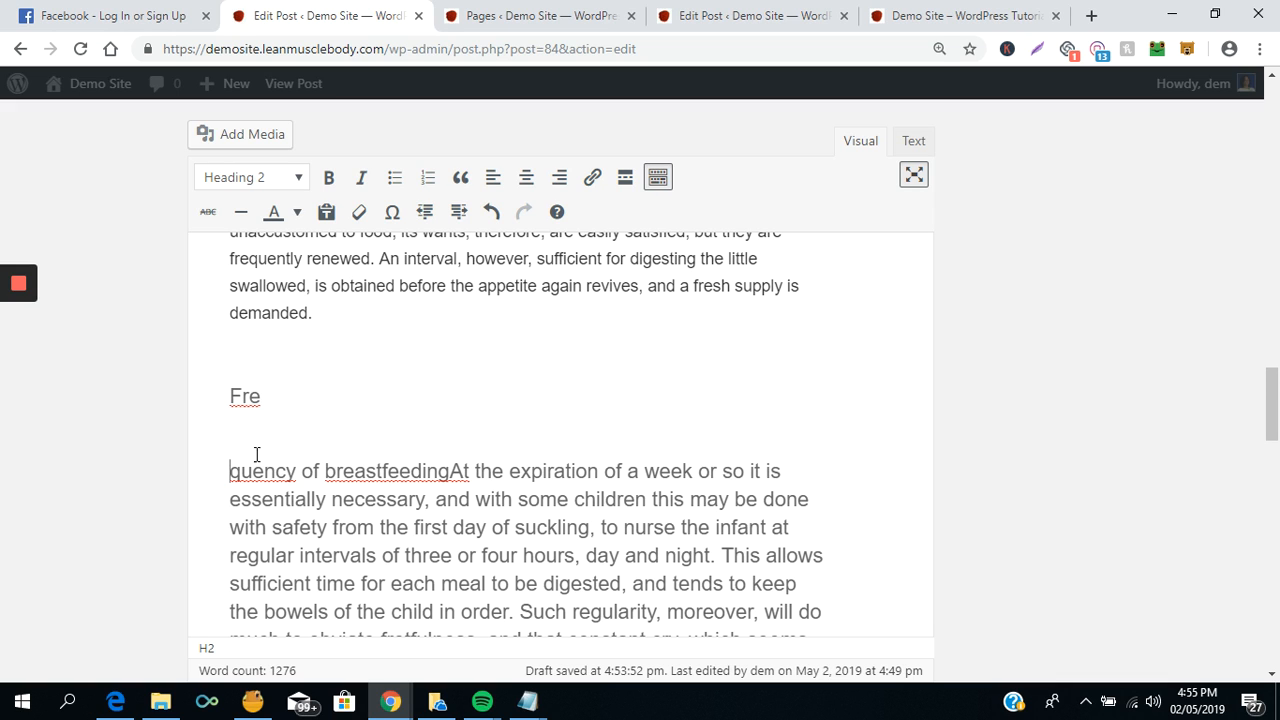
# - Rejoin the split heading "Frequency of breastfeeding" and put the text beginning "At the expiration of a week or so" on its own line below
pyautogui.press('BackSpace')
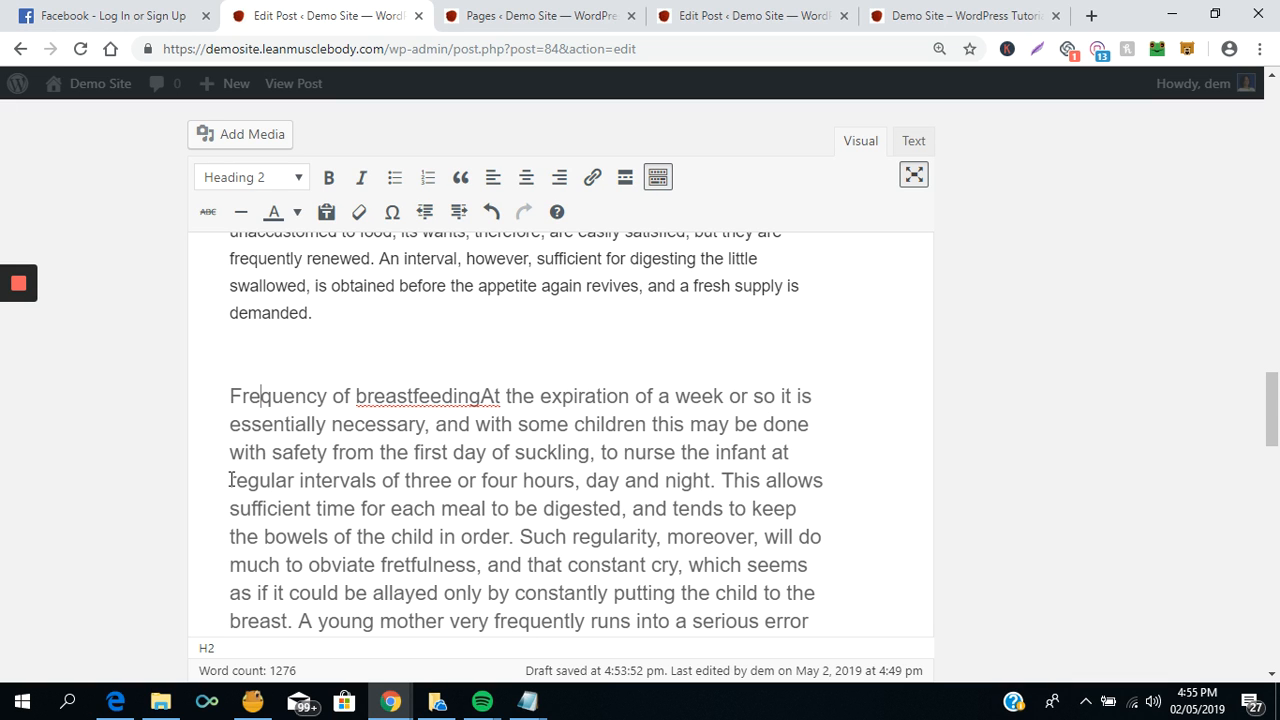
pyautogui.press('Right')
pyautogui.press('Right')
pyautogui.press('Right')
pyautogui.press('Right')
pyautogui.press('Right')
pyautogui.press('Right')
pyautogui.press('Right')
pyautogui.press('Right')
pyautogui.press('Right')
pyautogui.press('Right')
pyautogui.press('Right')
pyautogui.press('Right')
pyautogui.press('Right')
pyautogui.press('Right')
pyautogui.press('Right')
pyautogui.press('Right')
pyautogui.press('Right')
pyautogui.press('Right')
pyautogui.press('Right')
pyautogui.press('Right')
pyautogui.press('Right')
pyautogui.press('Right')
pyautogui.press('Right')
pyautogui.press('Return')
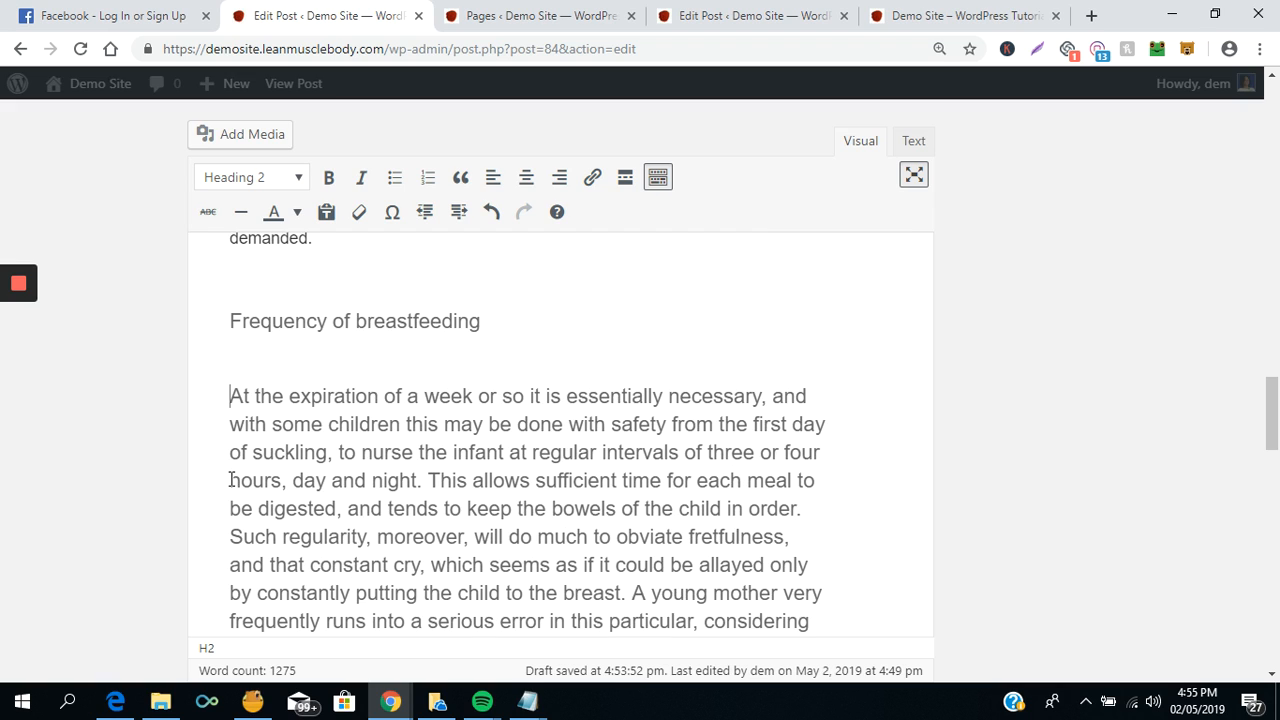
# - Make the heading "Frequency of breastfeeding" bold
pyautogui.click(494, 312)
pyautogui.tripleClick(494, 312)
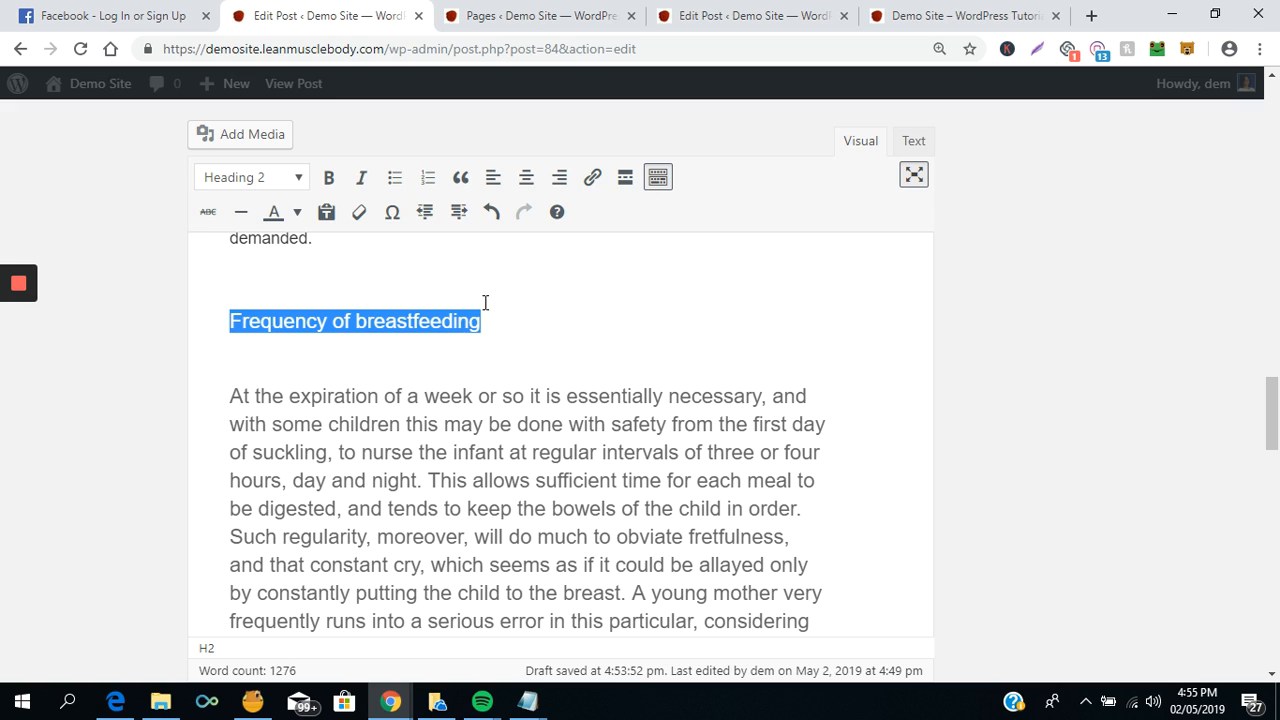
pyautogui.click(328, 177)
pyautogui.click(630, 398)
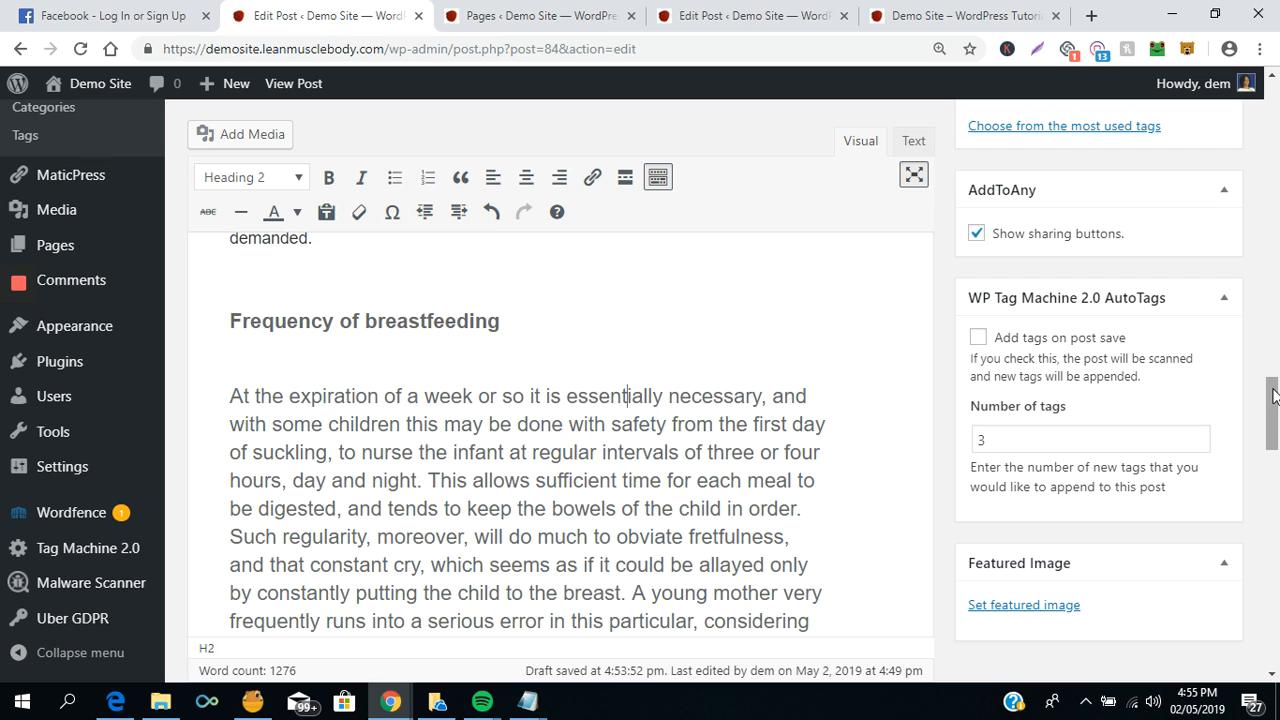
# - Save the breastfeeding post as a draft
pyautogui.moveTo(1275, 396); pyautogui.dragTo(1274, 364)
pyautogui.scroll(5, 1270, 190)
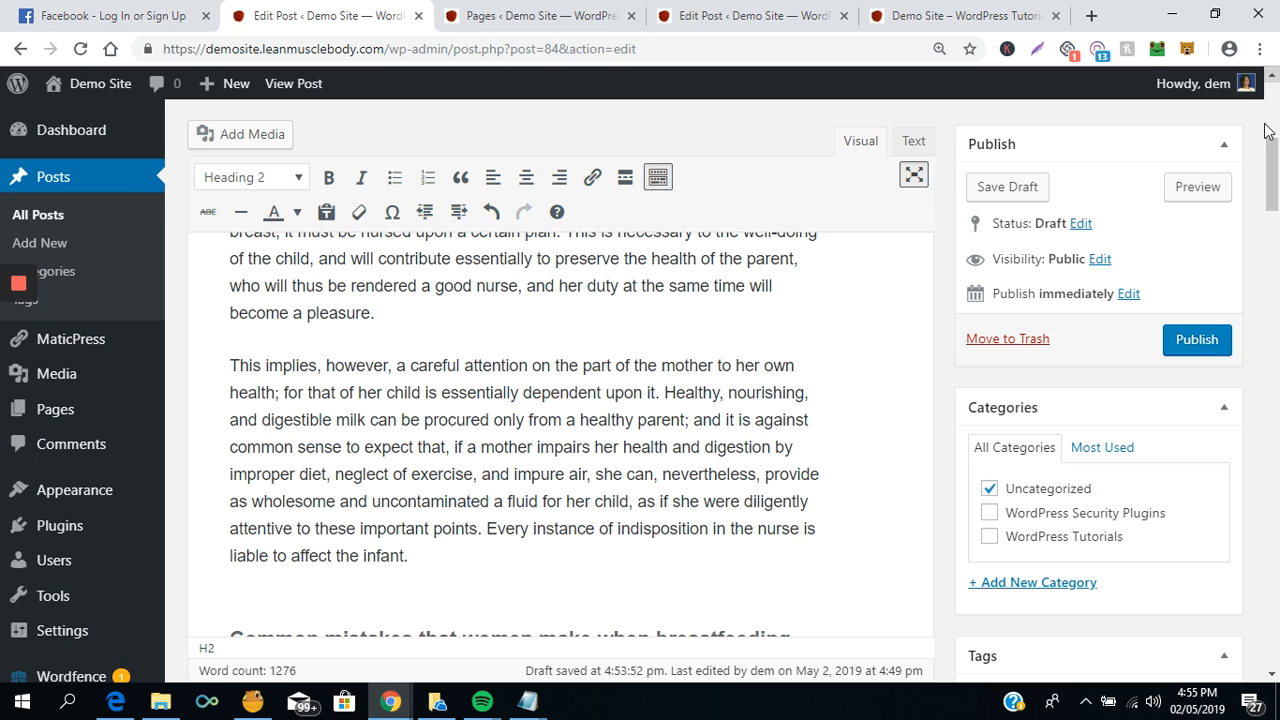
pyautogui.click(1007, 190)
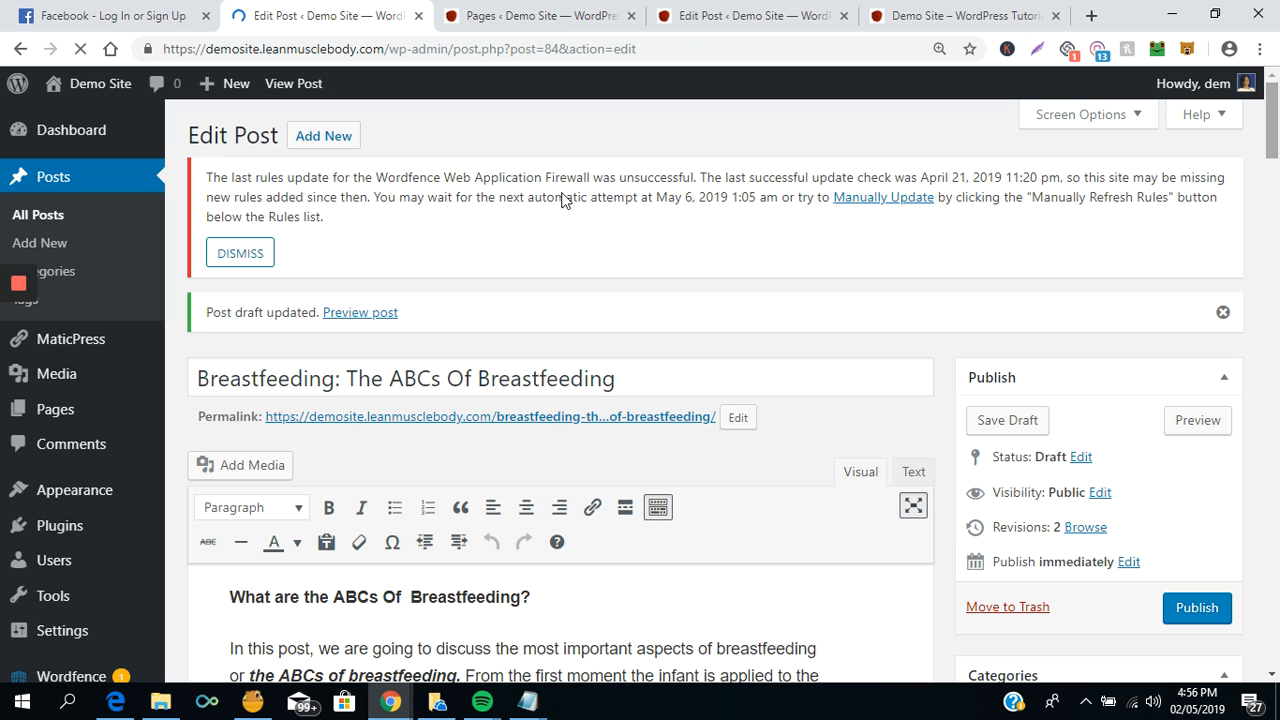
# - Review the post's title, its permalink and the bold opening line "What are the ABCs Of Breastfeeding?" for the keyword phrase
pyautogui.scroll(-5, 368, 398)
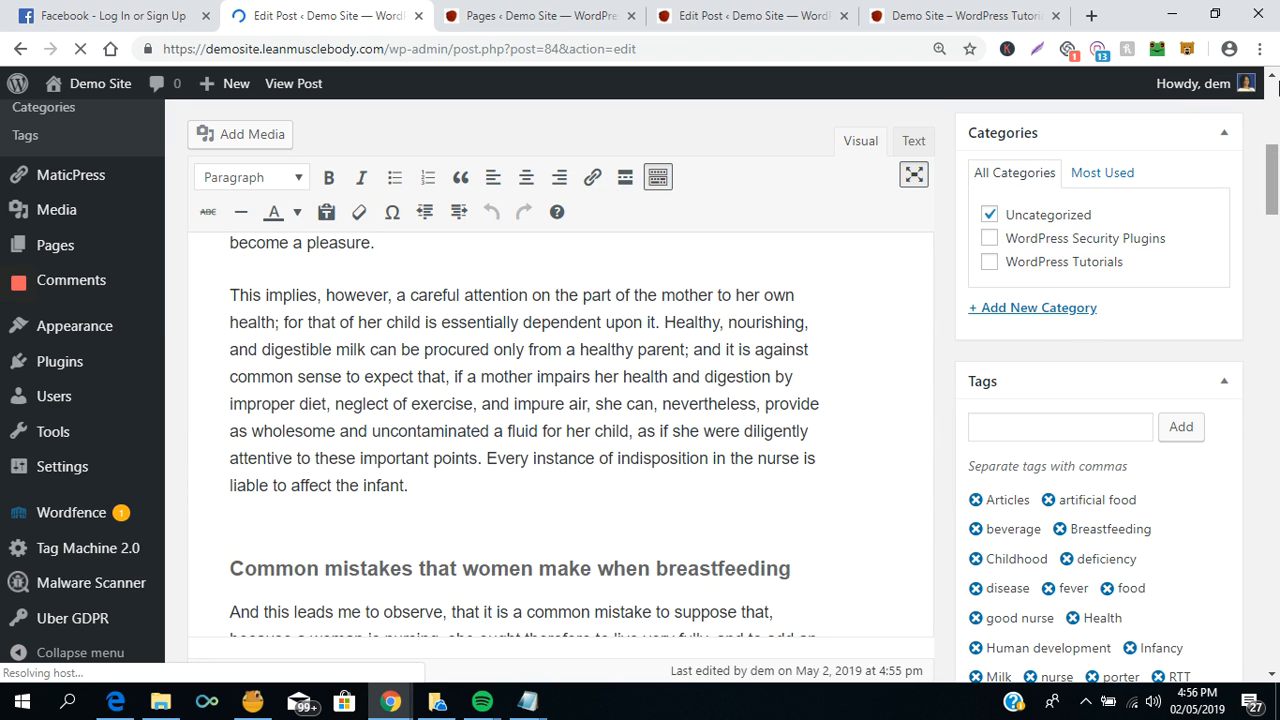
pyautogui.click(1277, 88)
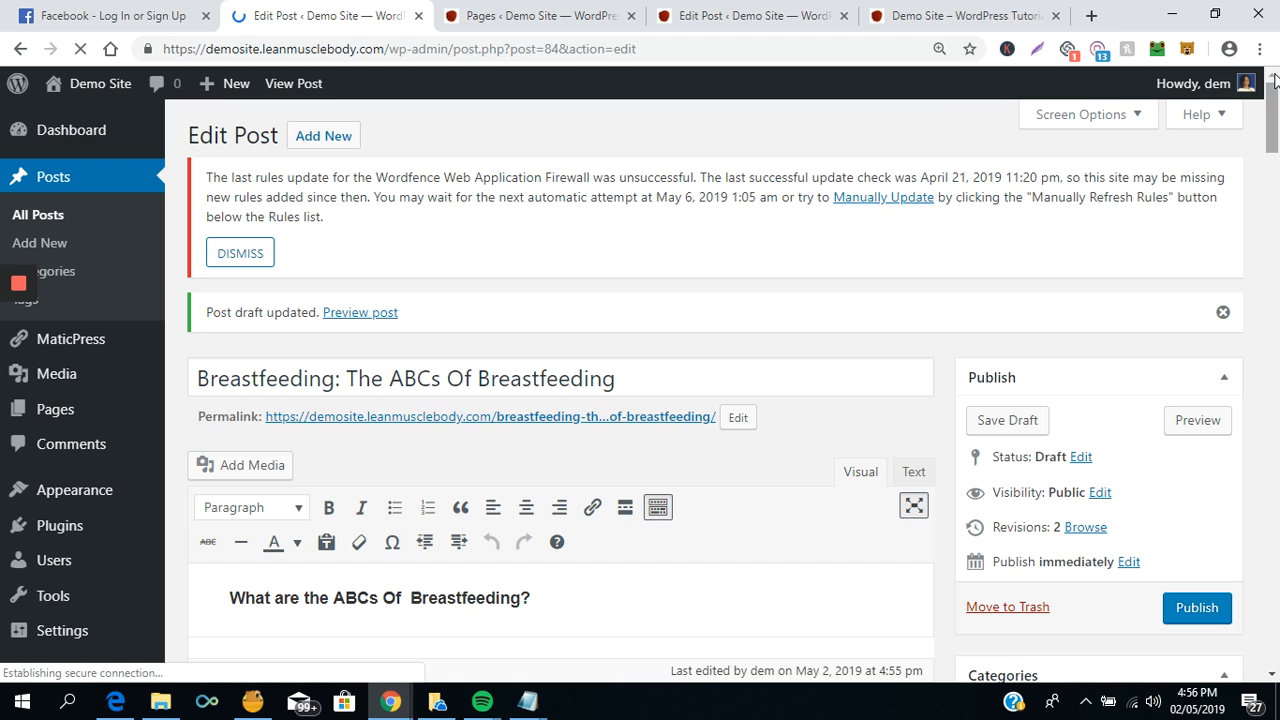
pyautogui.click(336, 384)
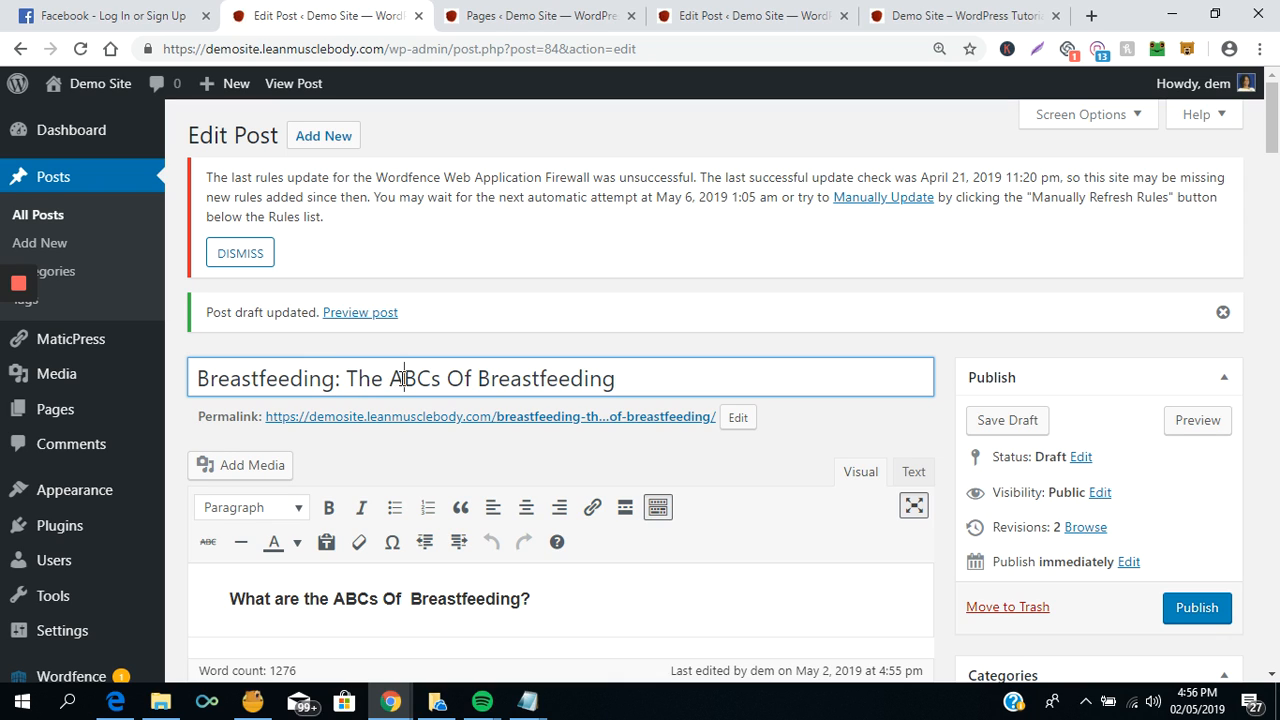
pyautogui.click(490, 378)
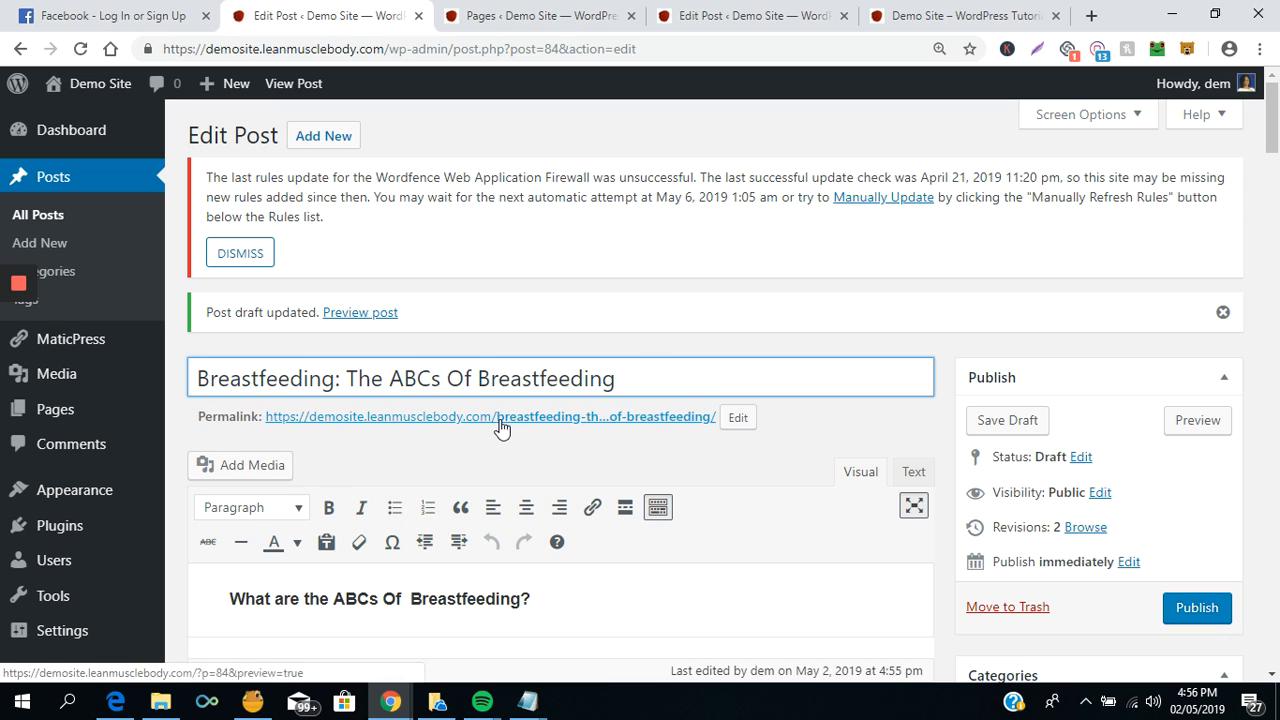
pyautogui.click(634, 378)
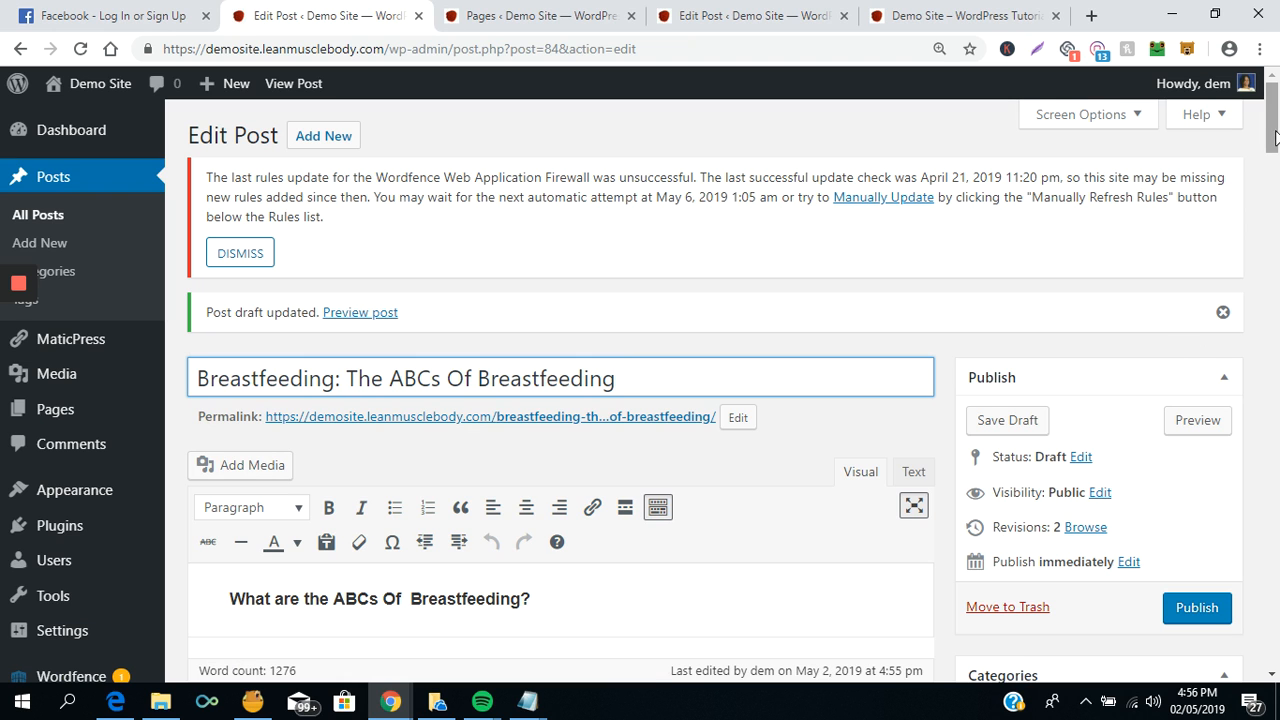
pyautogui.scroll(-3, 1277, 172)
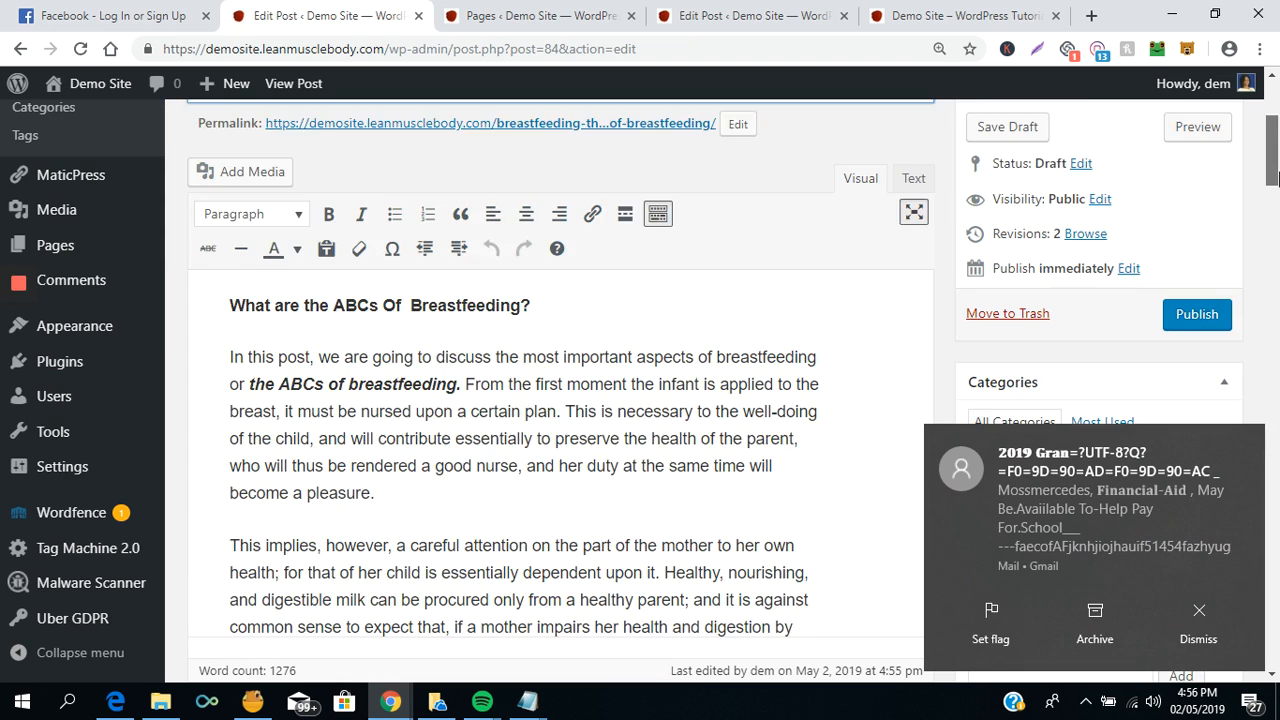
pyautogui.moveTo(1277, 176); pyautogui.dragTo(1276, 169)
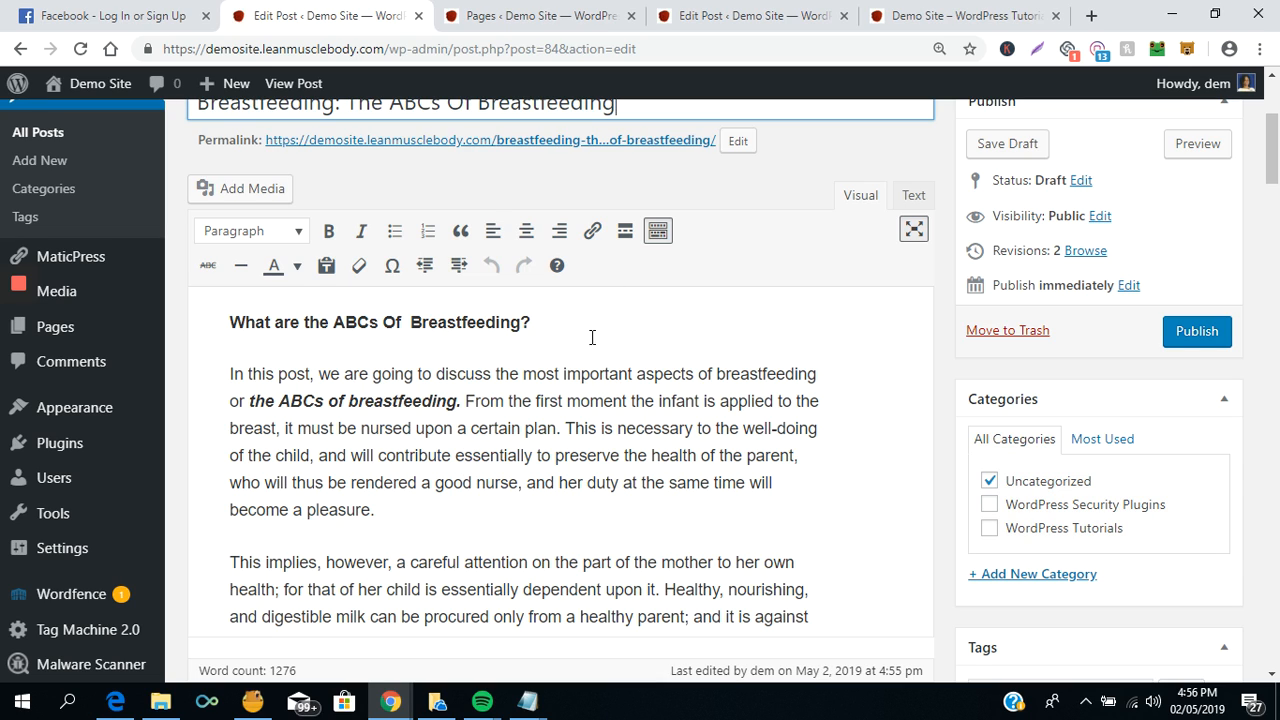
pyautogui.click(544, 324)
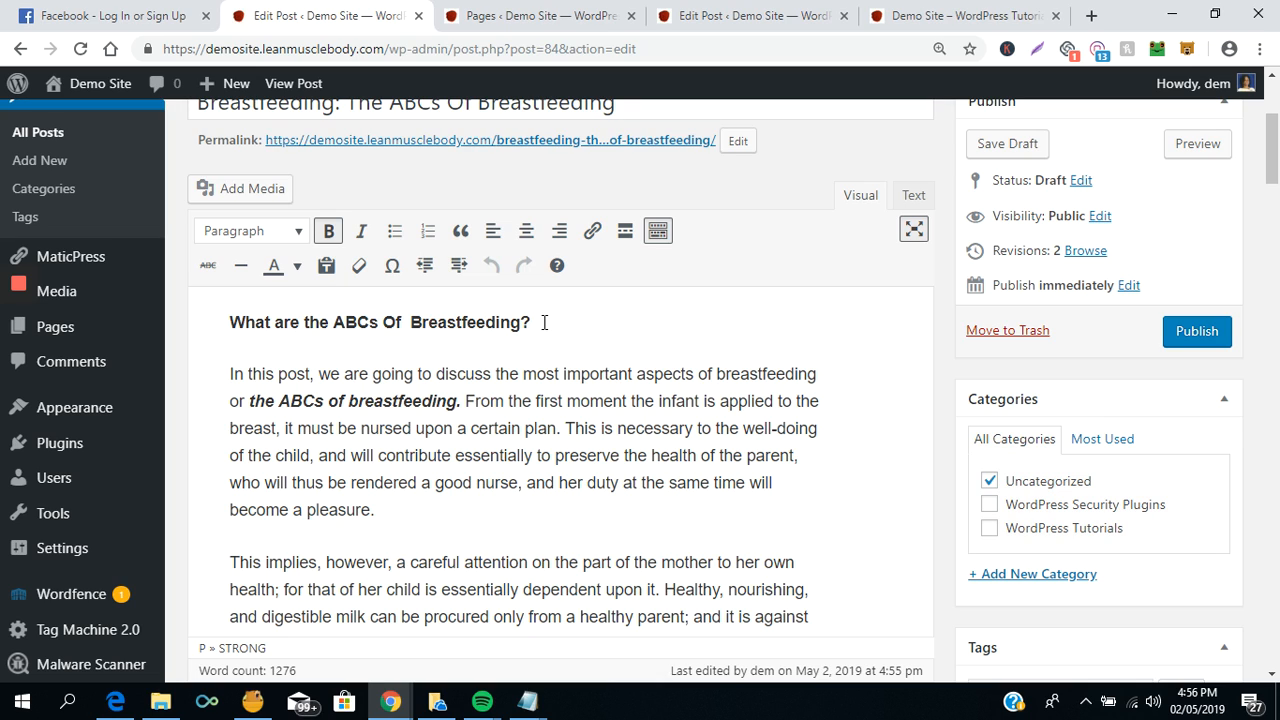
pyautogui.tripleClick(544, 324)
pyautogui.click(544, 324)
# - Examine the bold italic keyword phrase "the ABCs of breastfeeding." in the post's first paragraph
pyautogui.moveTo(1273, 172); pyautogui.dragTo(1275, 197)
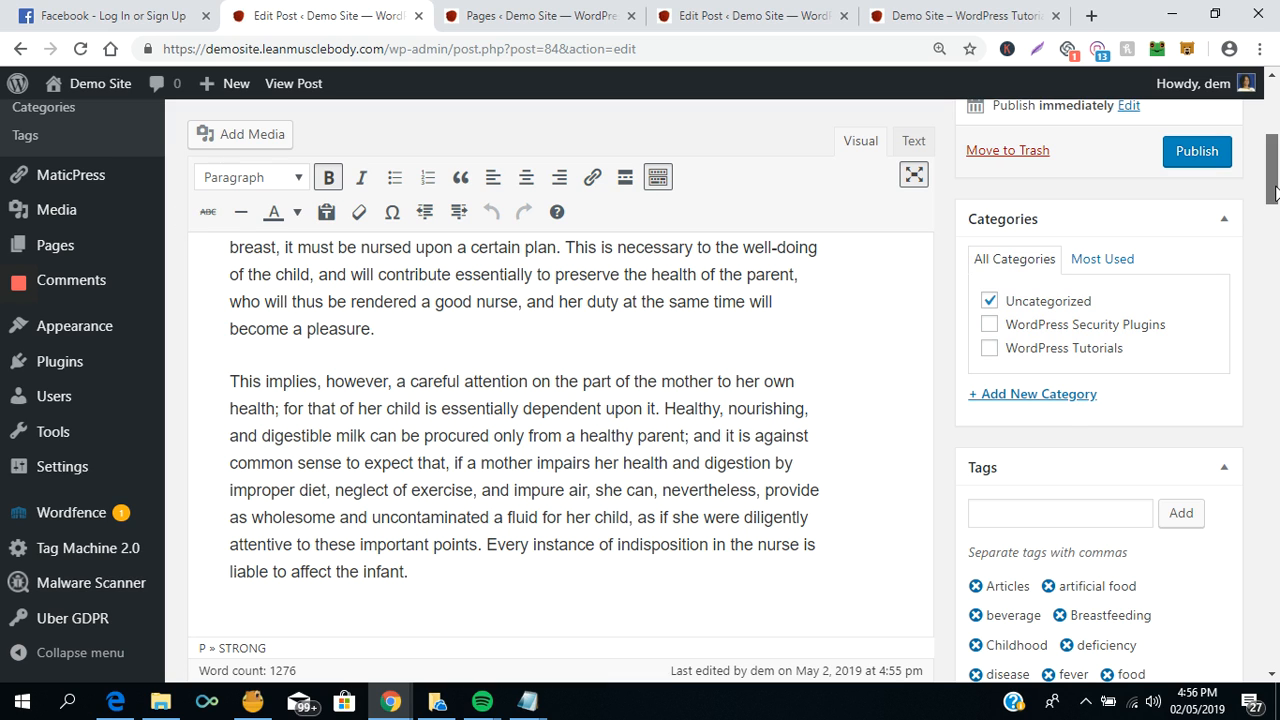
pyautogui.scroll(2, 1275, 190)
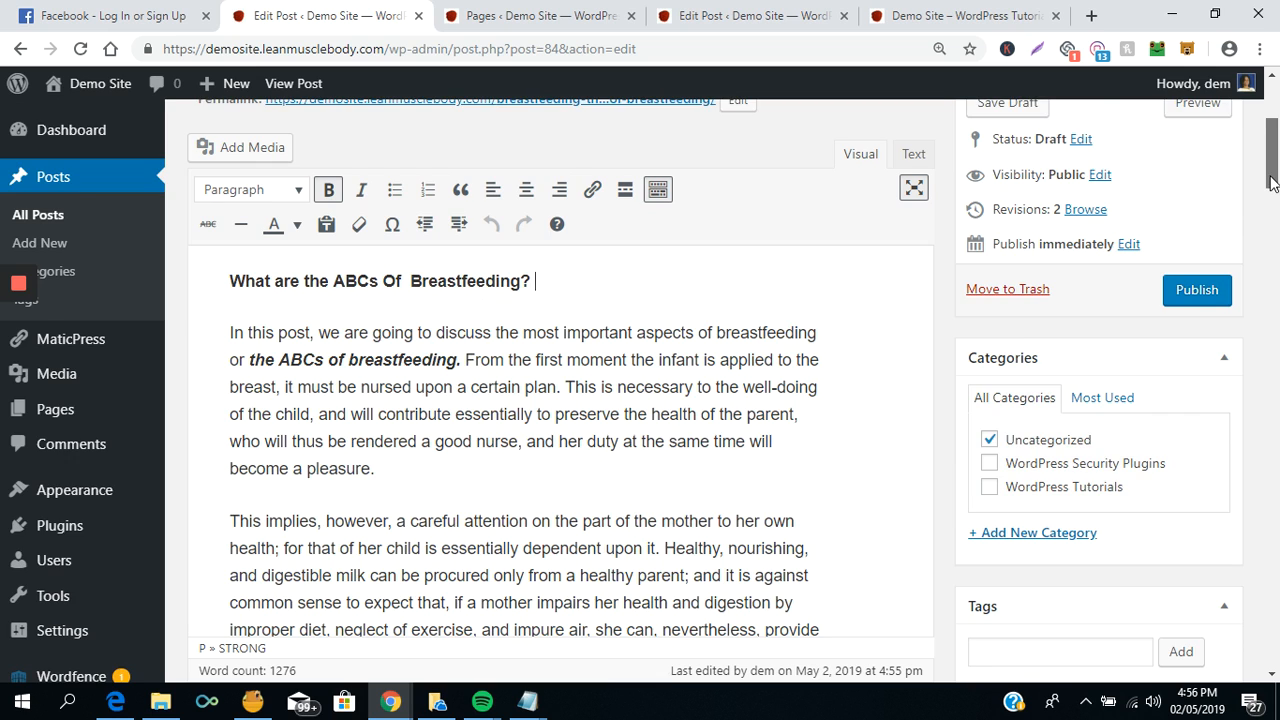
pyautogui.scroll(-1, 1275, 190)
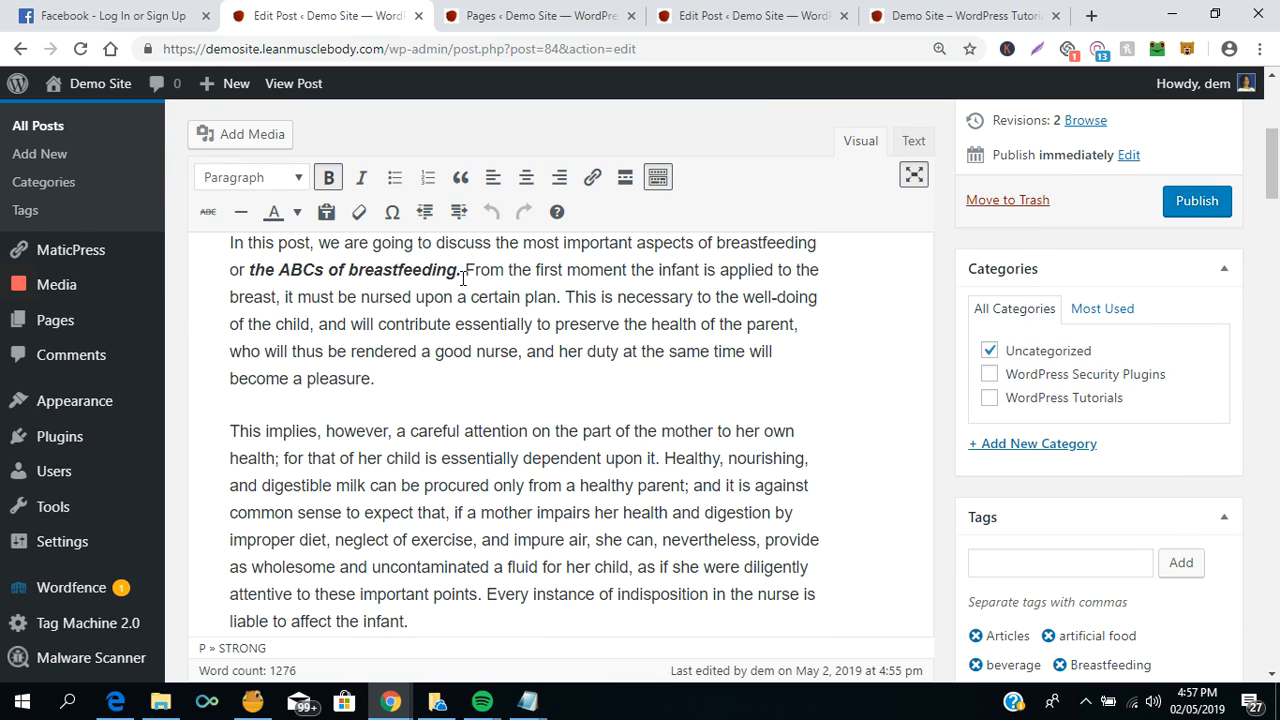
pyautogui.moveTo(463, 275); pyautogui.dragTo(246, 270)
pyautogui.click(246, 270)
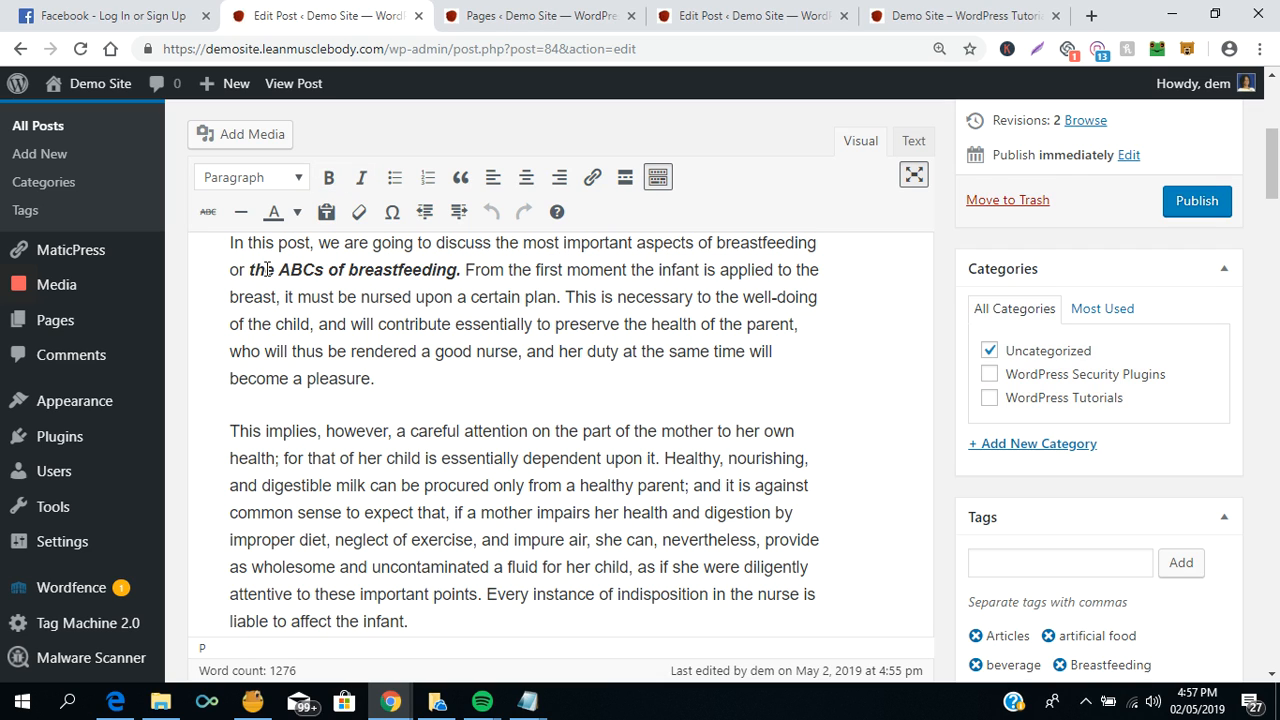
pyautogui.keyDown('shift'); pyautogui.click(458, 270); pyautogui.keyUp('shift')
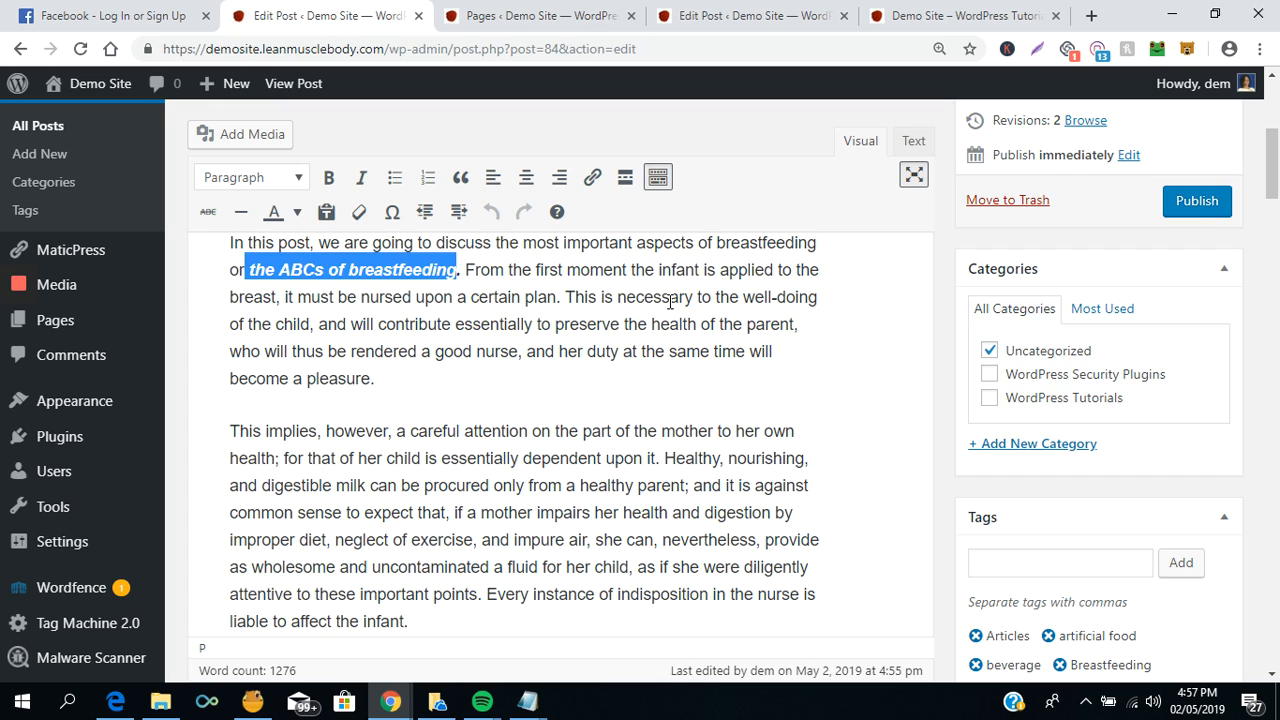
pyautogui.click(461, 270)
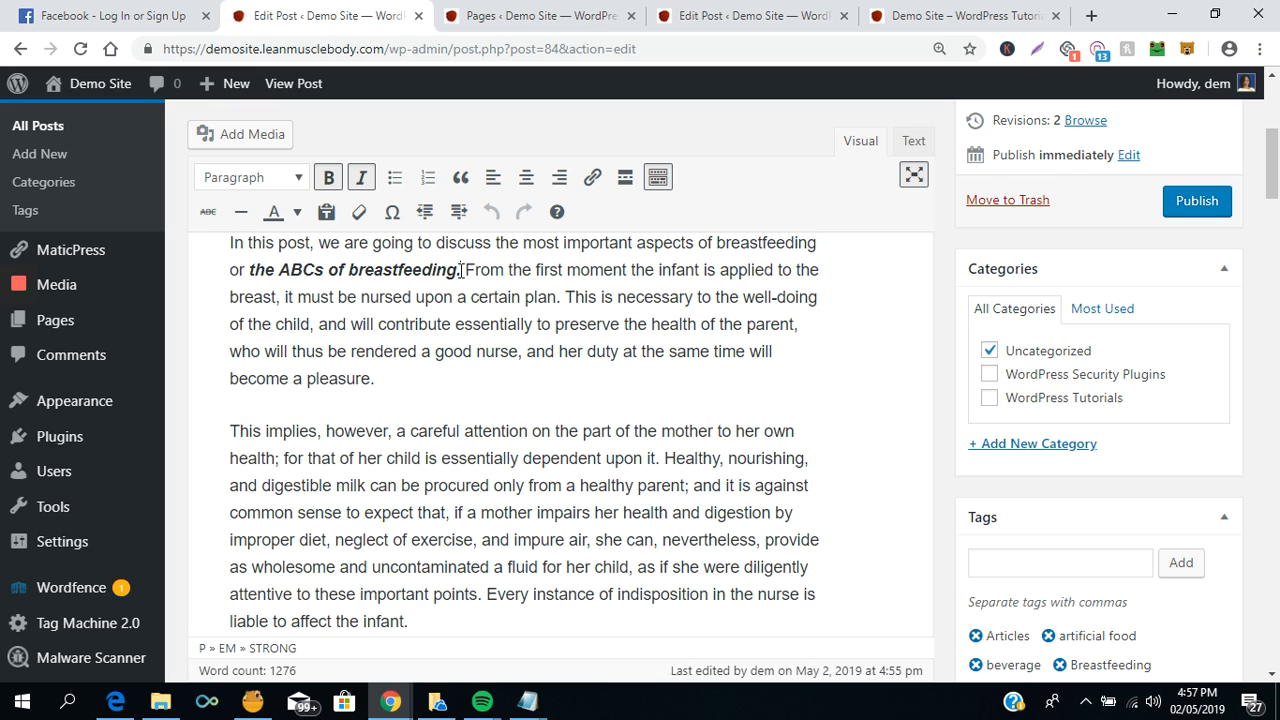
pyautogui.moveTo(461, 270); pyautogui.dragTo(250, 272)
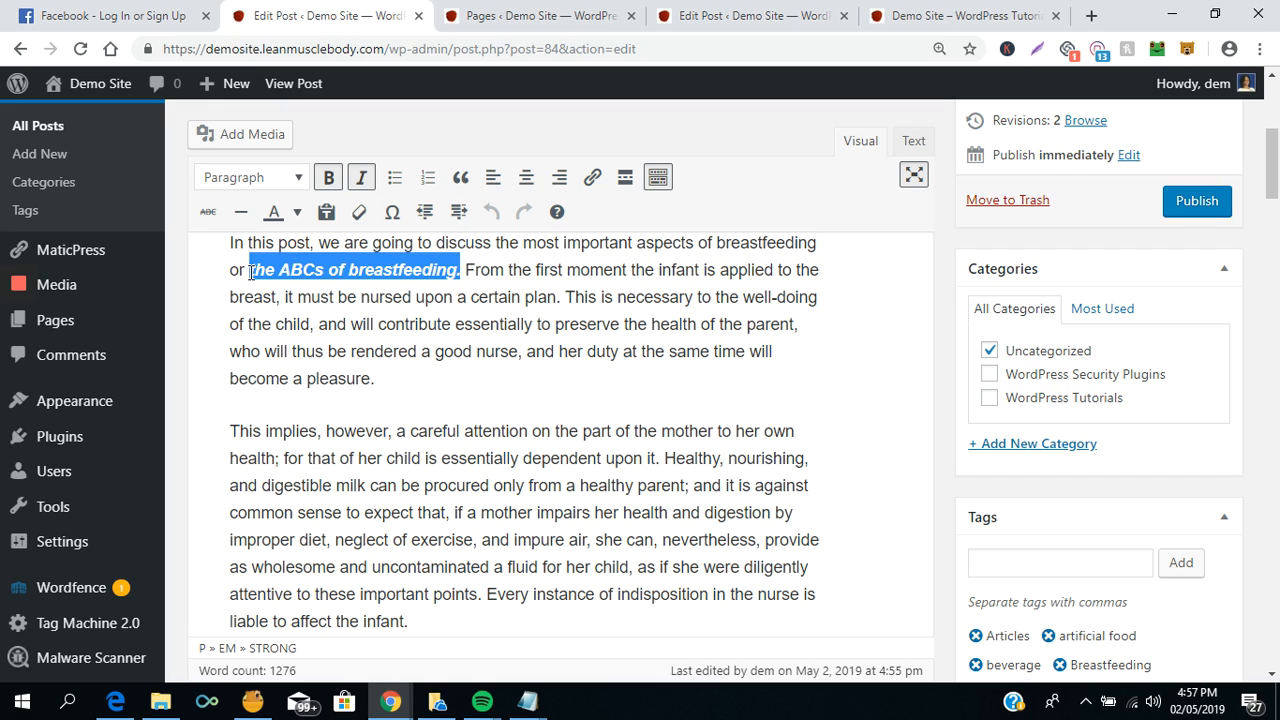
pyautogui.click(251, 272)
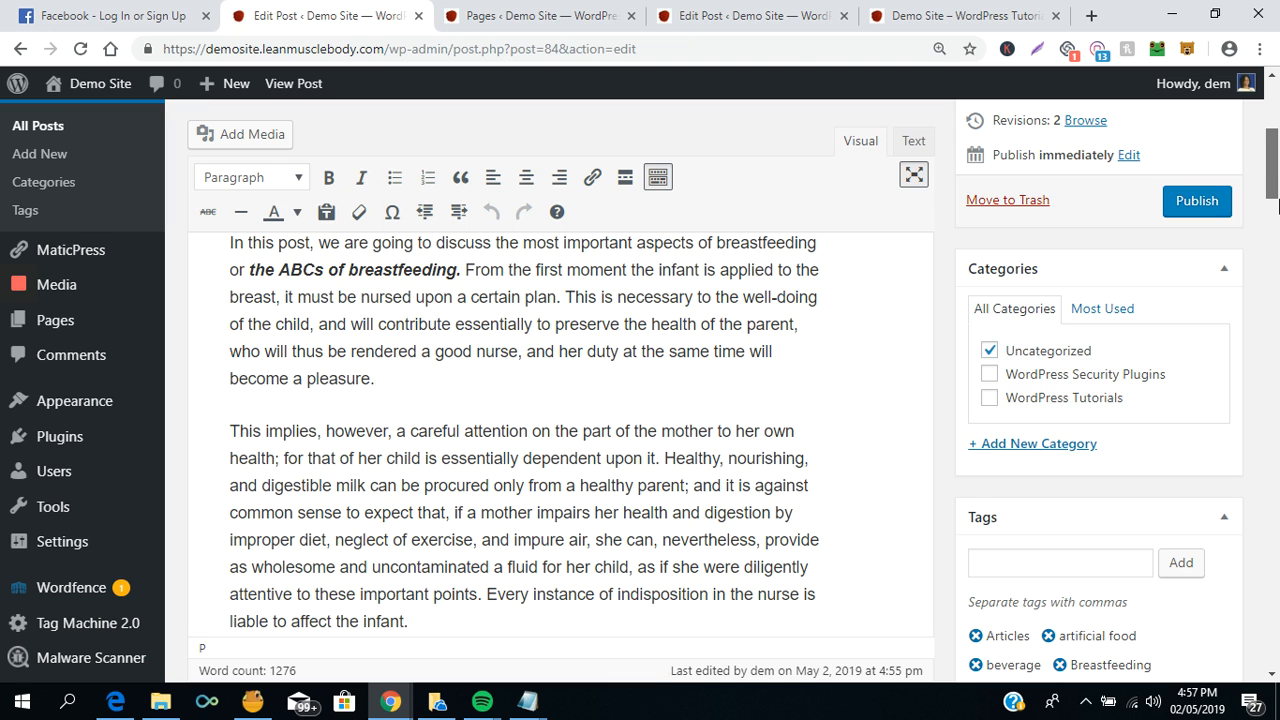
# - Examine the subheading "Common mistakes that women make when breastfeeding" and its Heading 2 and bold formatting
pyautogui.scroll(-3, 1273, 205)
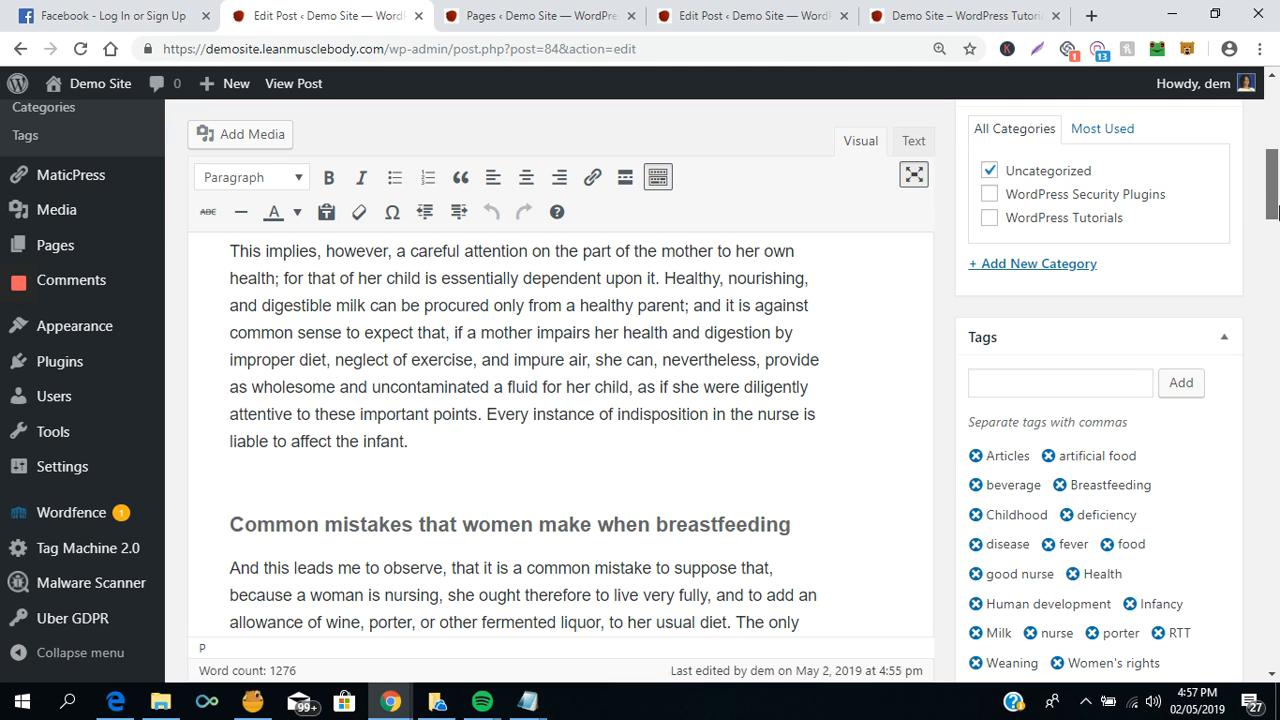
pyautogui.scroll(-2, 1273, 208)
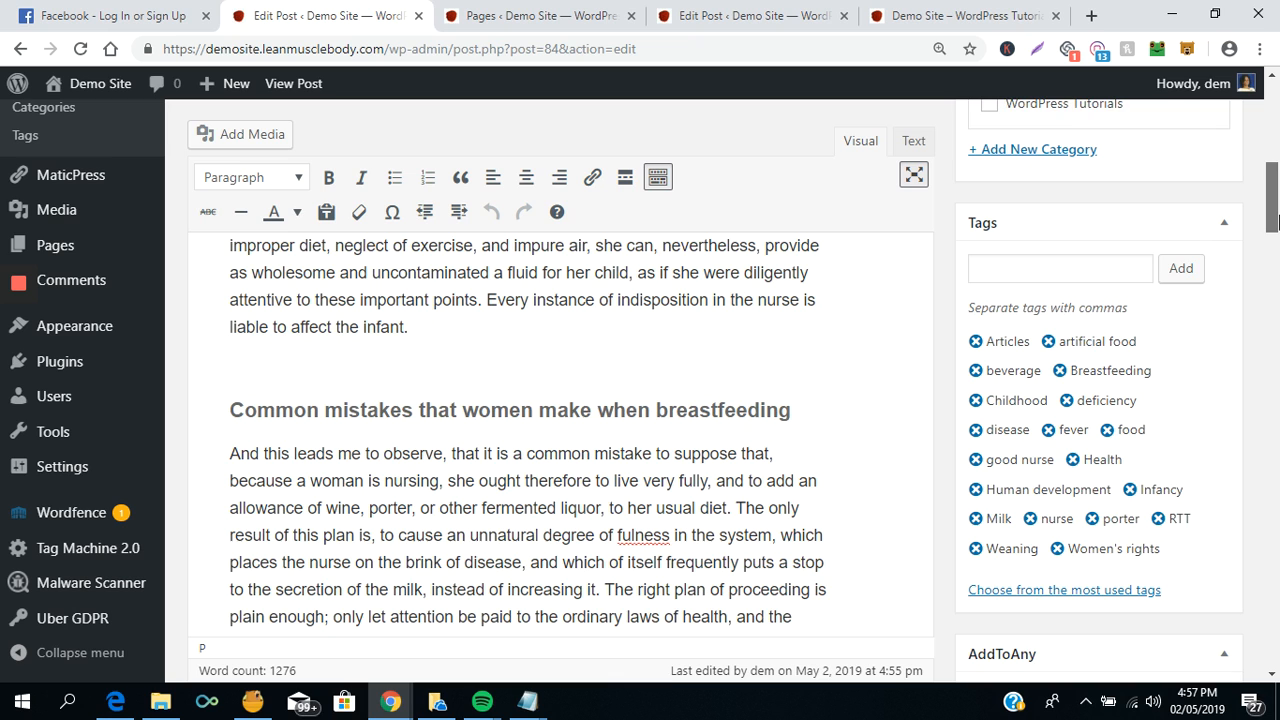
pyautogui.scroll(-1, 1273, 220)
pyautogui.tripleClick(803, 329)
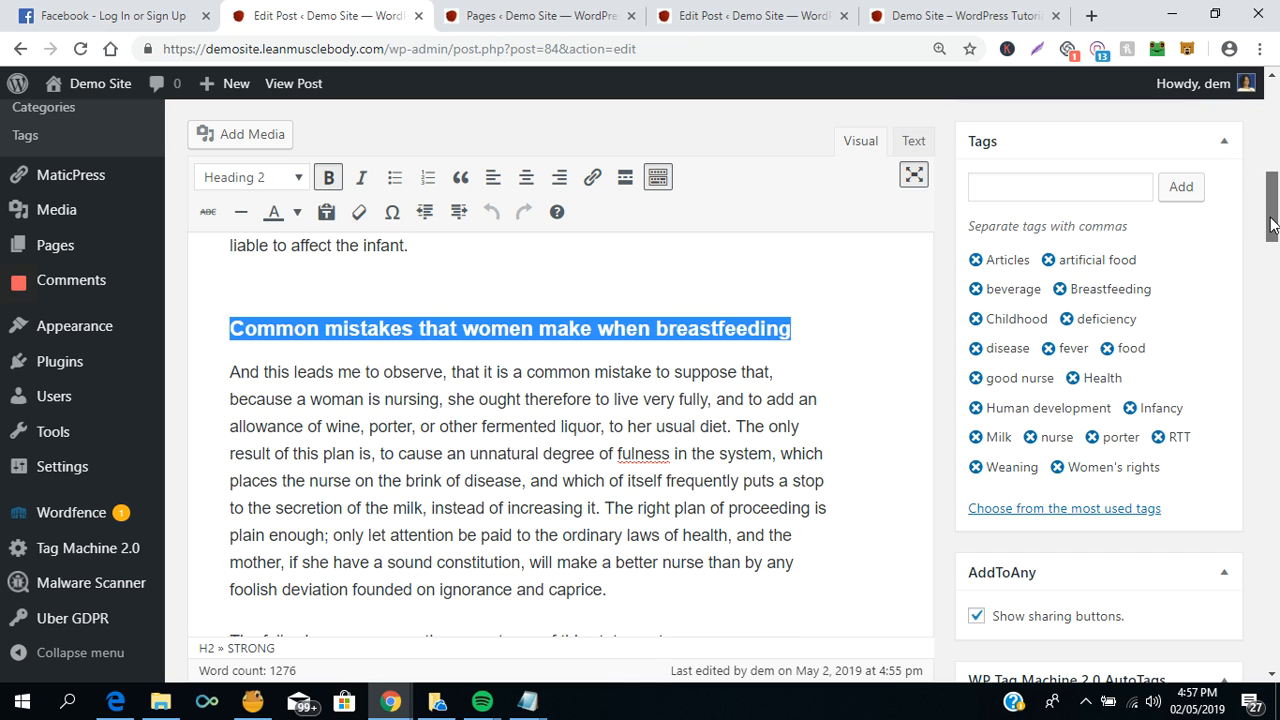
pyautogui.moveTo(1273, 238); pyautogui.dragTo(1273, 224)
pyautogui.scroll(-1, 1273, 244)
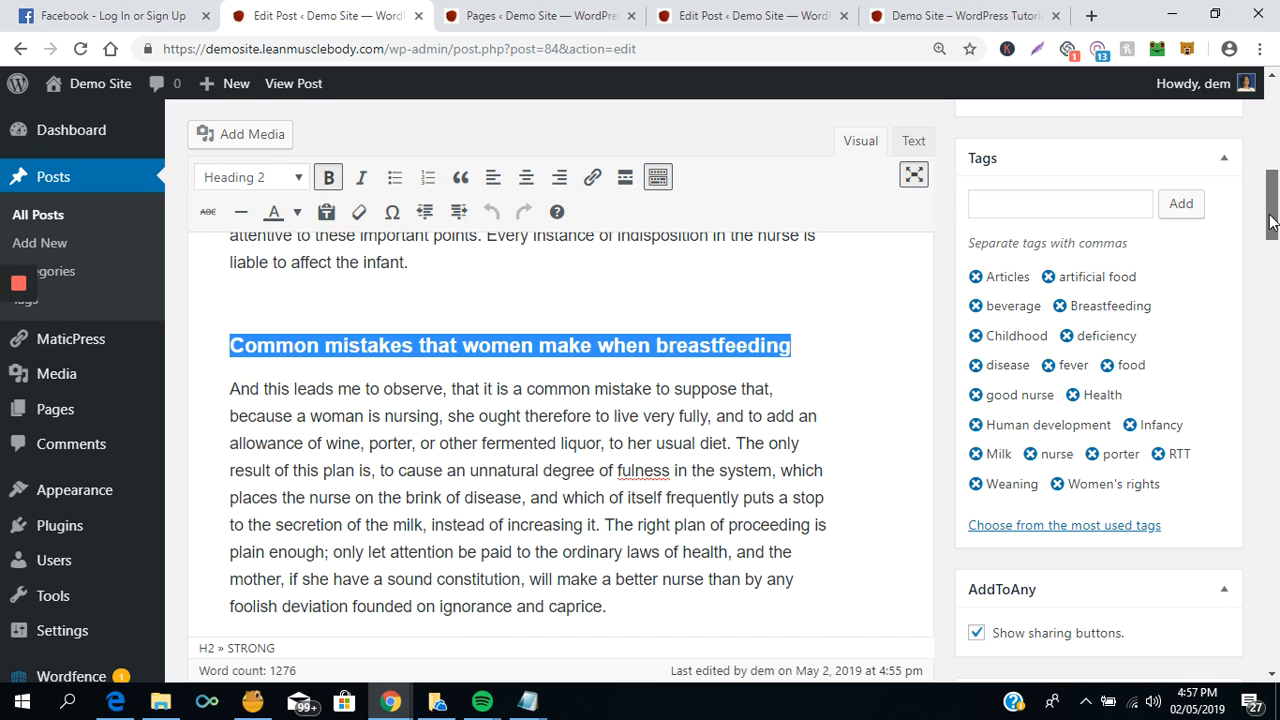
pyautogui.moveTo(1273, 224); pyautogui.dragTo(1271, 217)
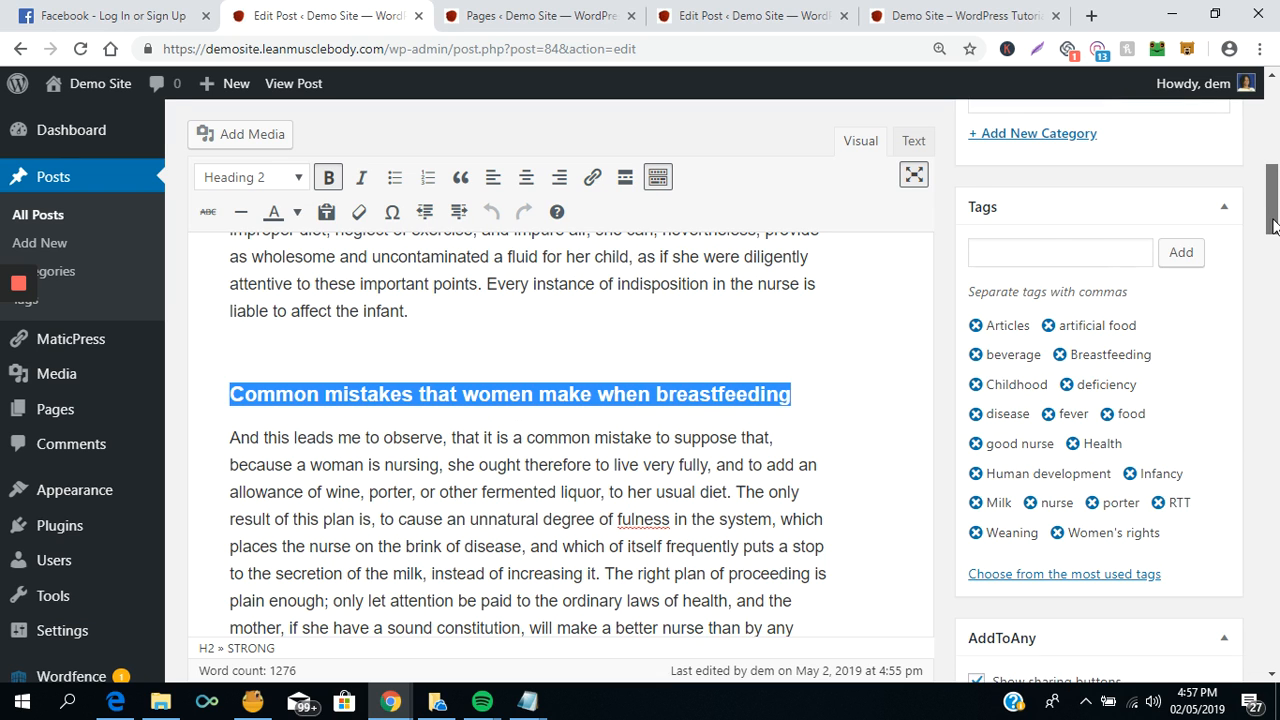
pyautogui.scroll(-1, 1273, 224)
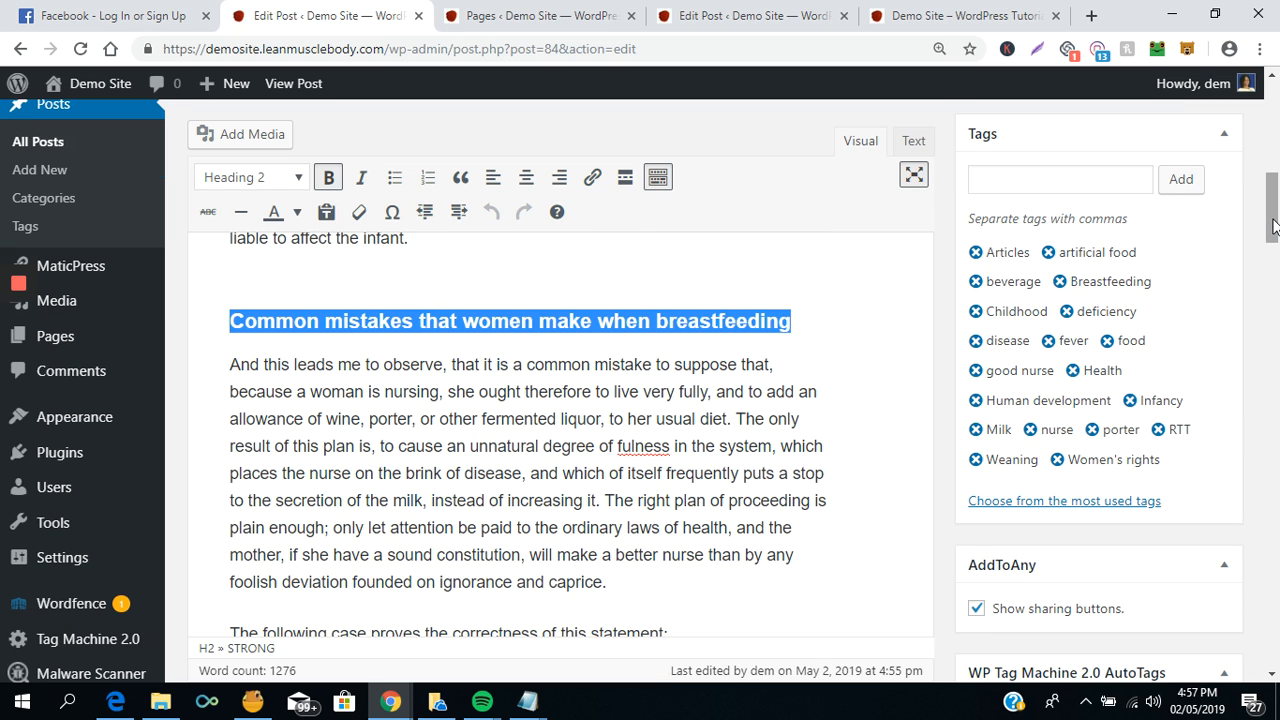
pyautogui.moveTo(1273, 219)
pyautogui.mouseDown()
pyautogui.moveTo(1272, 178)
pyautogui.moveTo(1274, 201)
pyautogui.mouseUp()
# - Add blank space below the paragraph ending "become a pleasure." and place the insertion point there
pyautogui.click(405, 266)
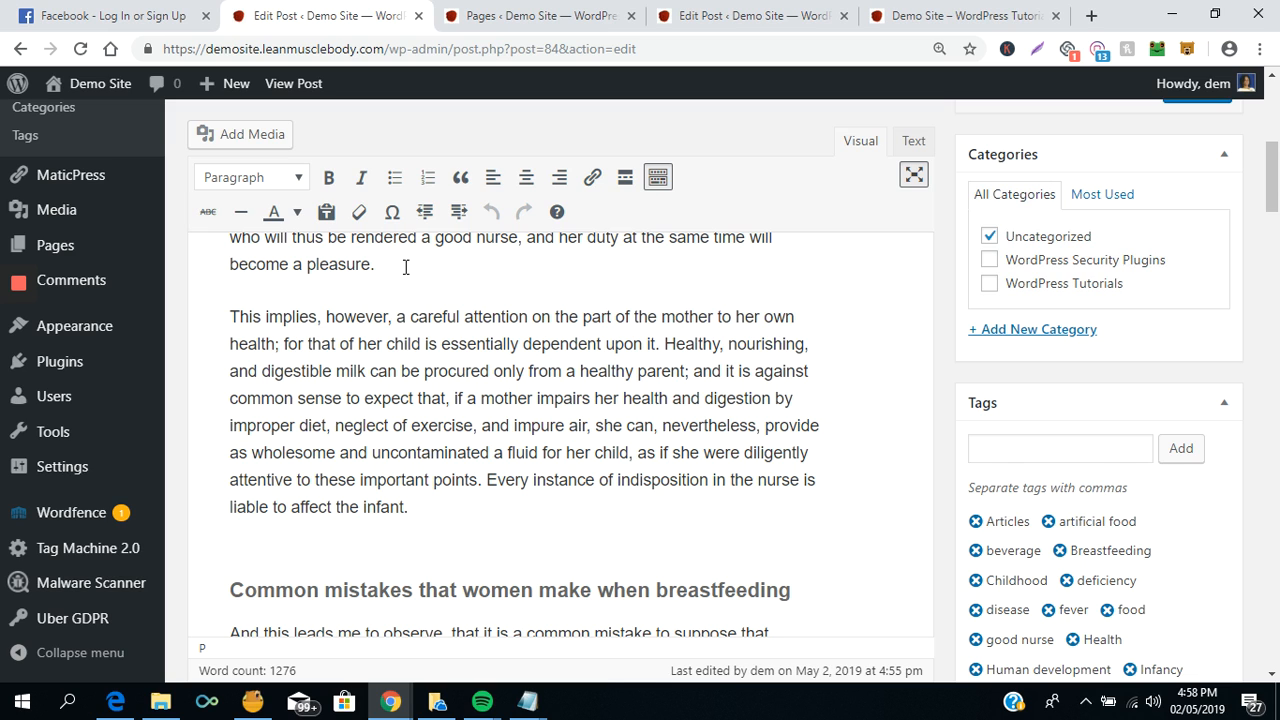
pyautogui.press('Return')
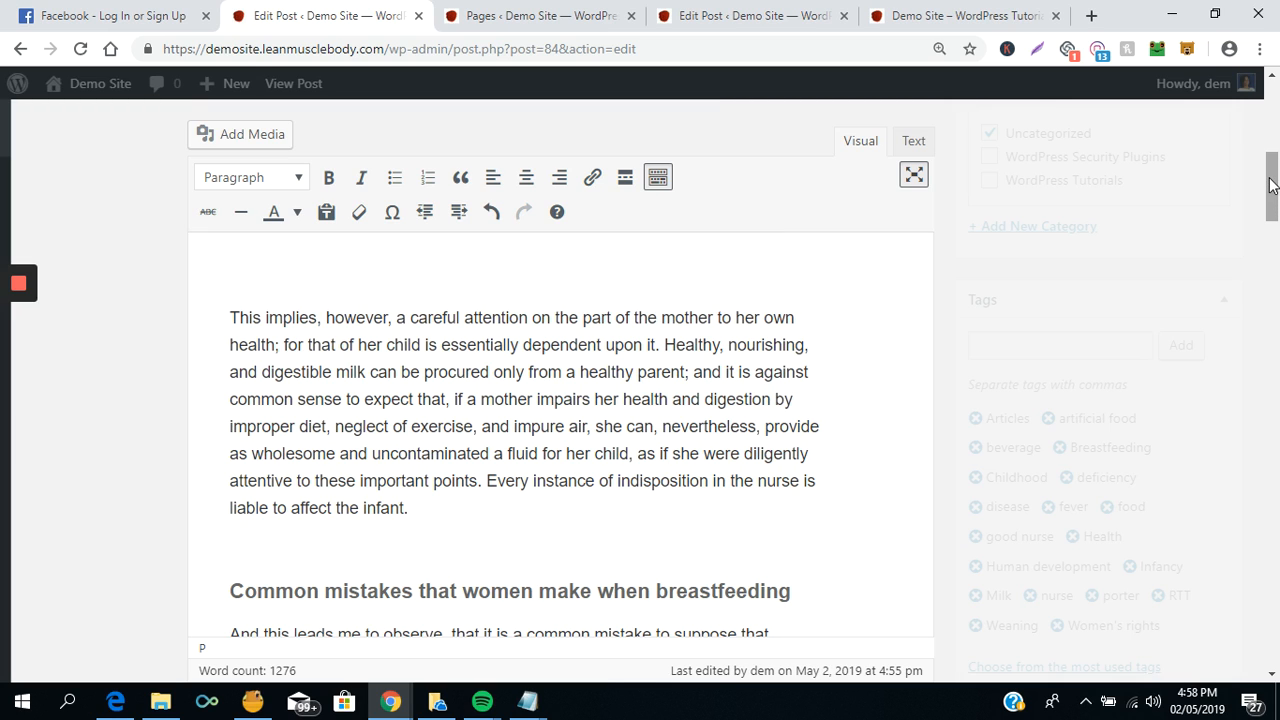
pyautogui.moveTo(1271, 183); pyautogui.dragTo(1271, 153)
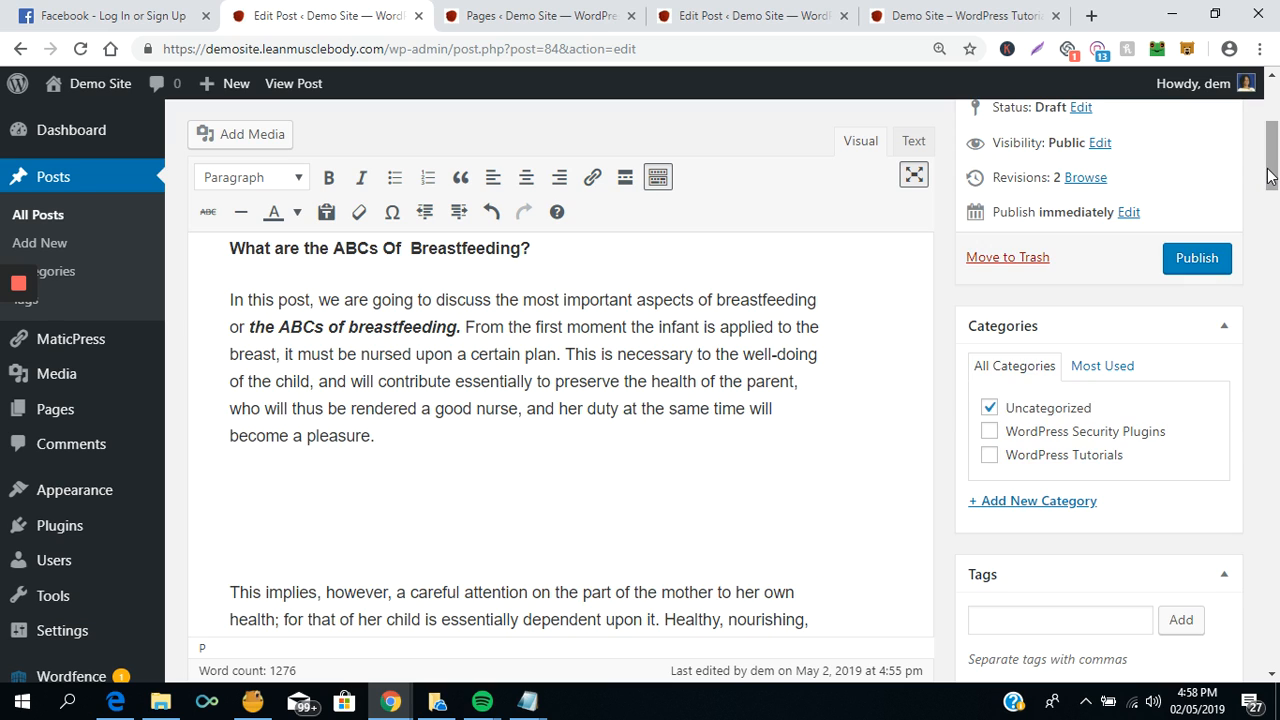
pyautogui.click(210, 492)
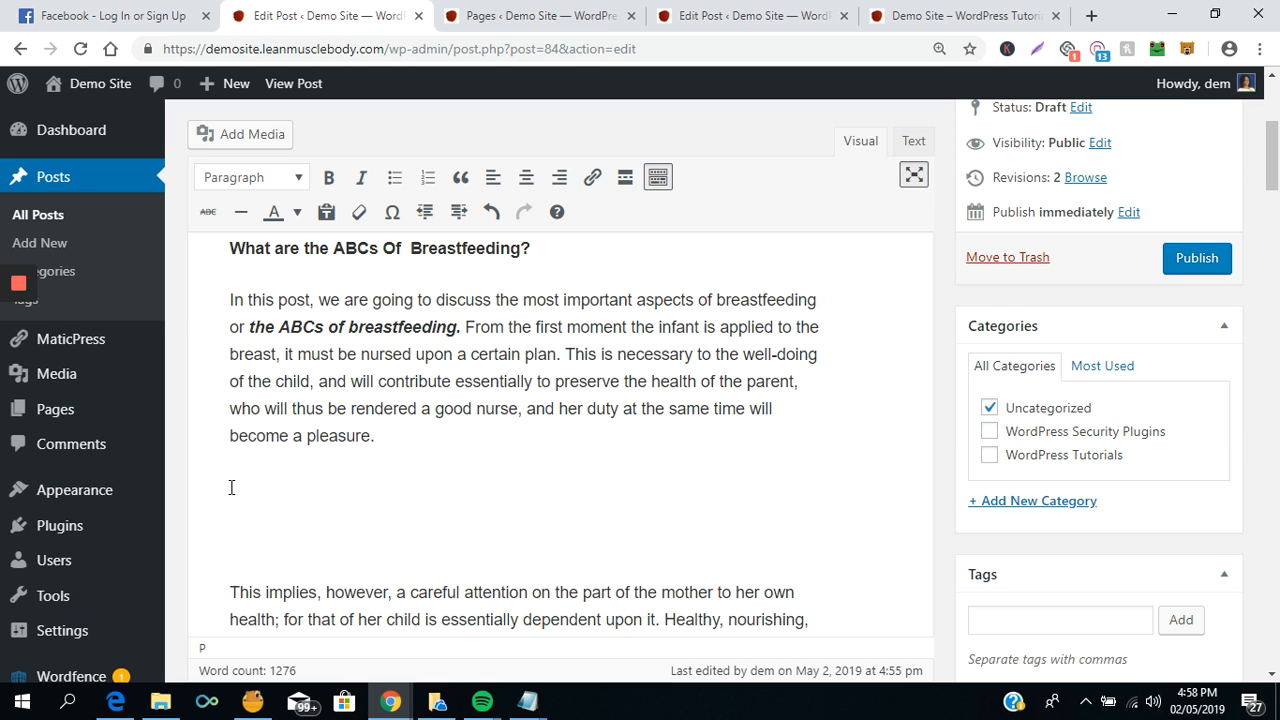
# - Choose the CAYENNE-PEPPER.jpg image from the media library for the post and check its alt text and display settings
pyautogui.click(272, 134)
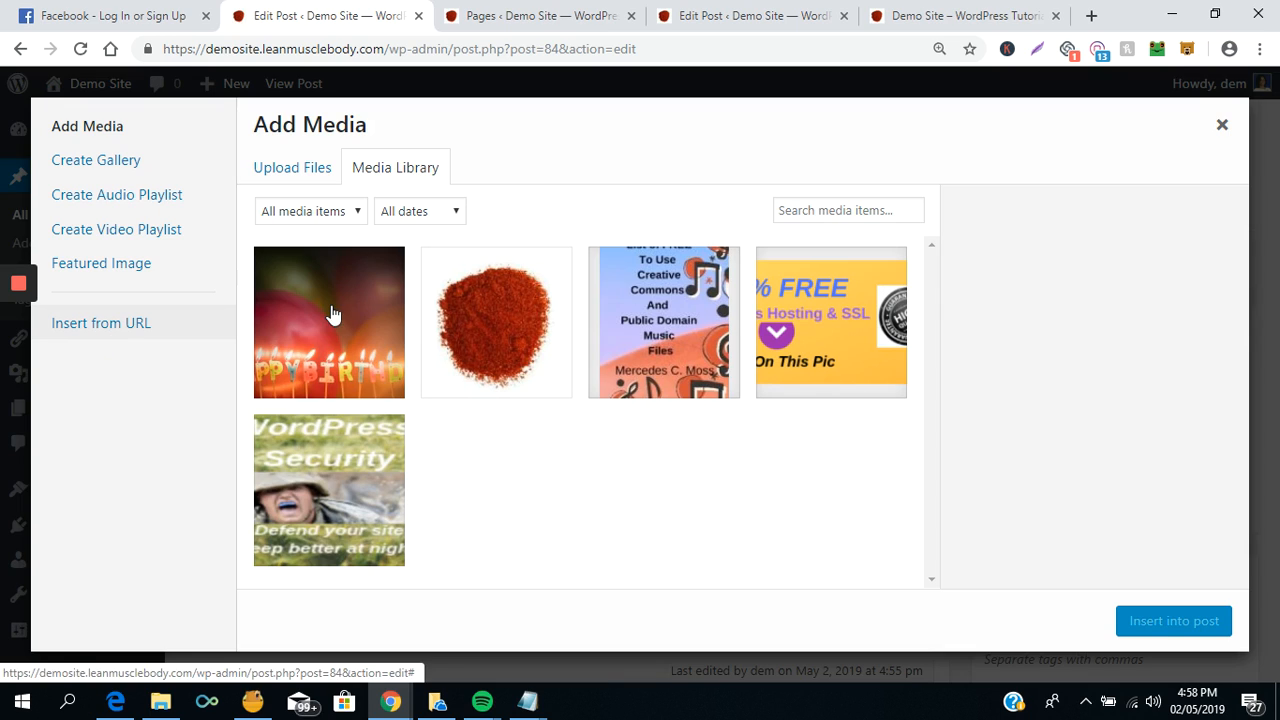
pyautogui.click(512, 344)
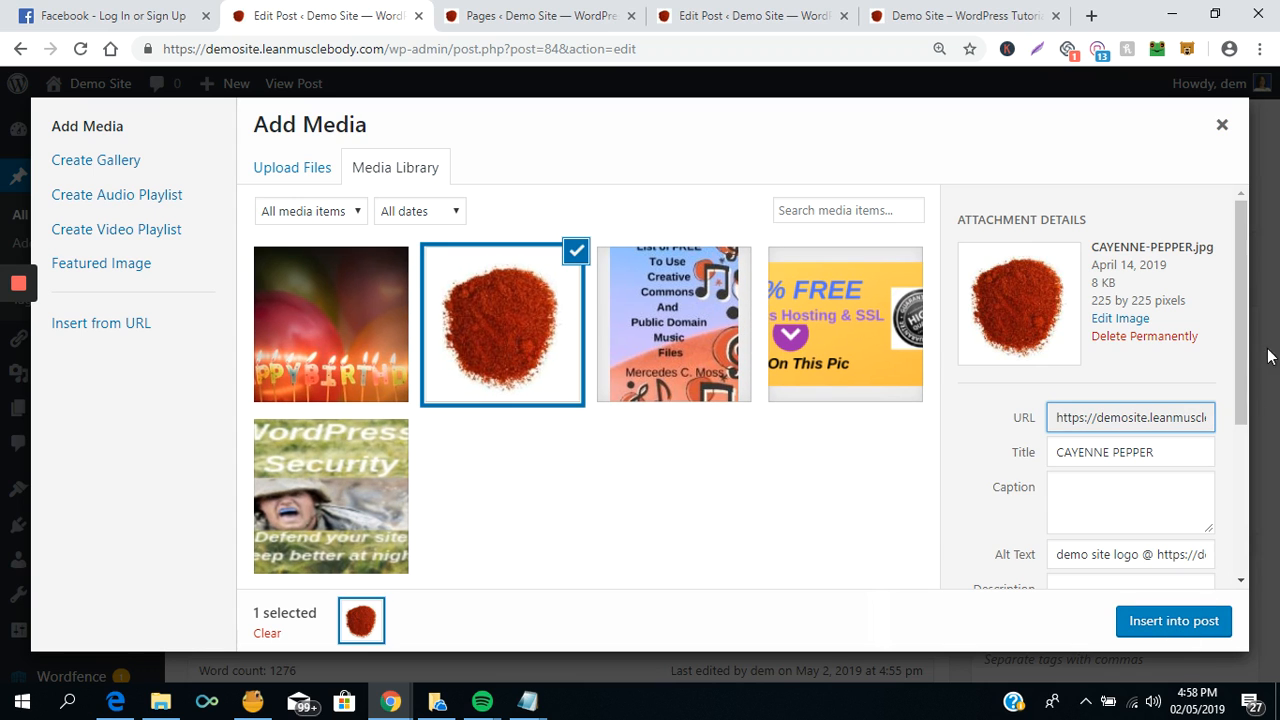
pyautogui.moveTo(1236, 406); pyautogui.dragTo(1236, 407)
pyautogui.scroll(-1, 1236, 408)
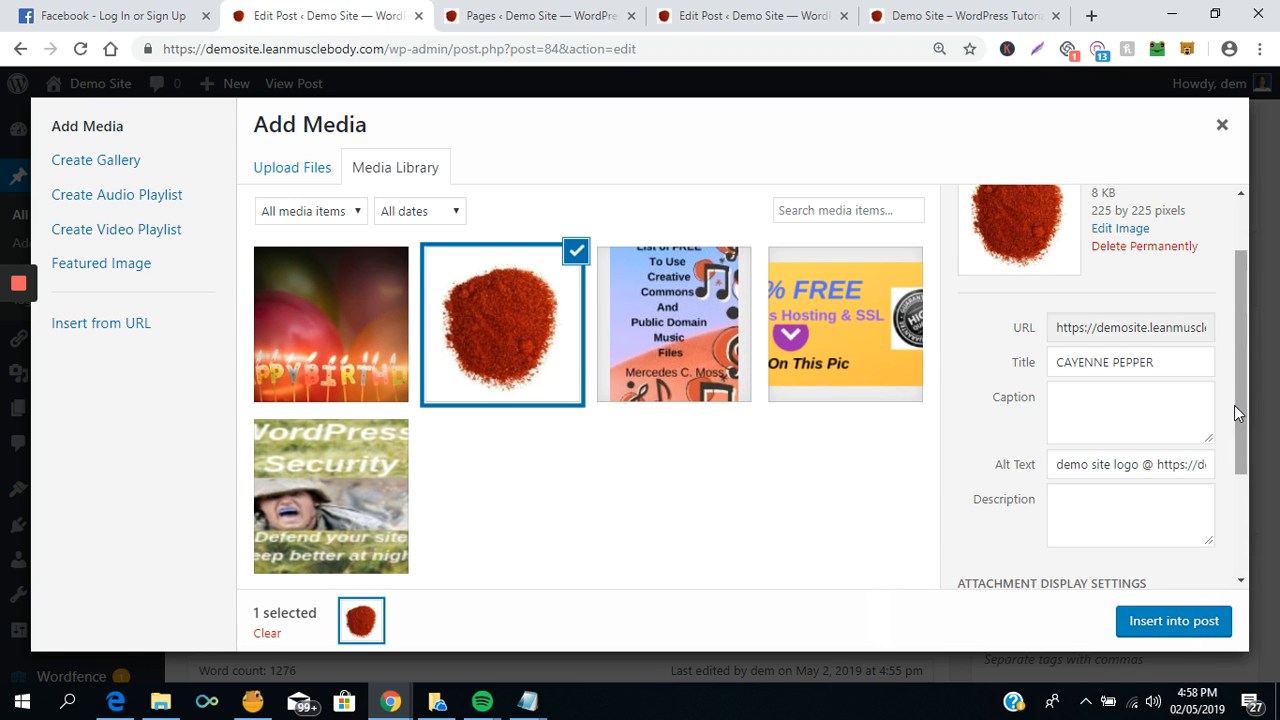
pyautogui.scroll(-1, 1222, 458)
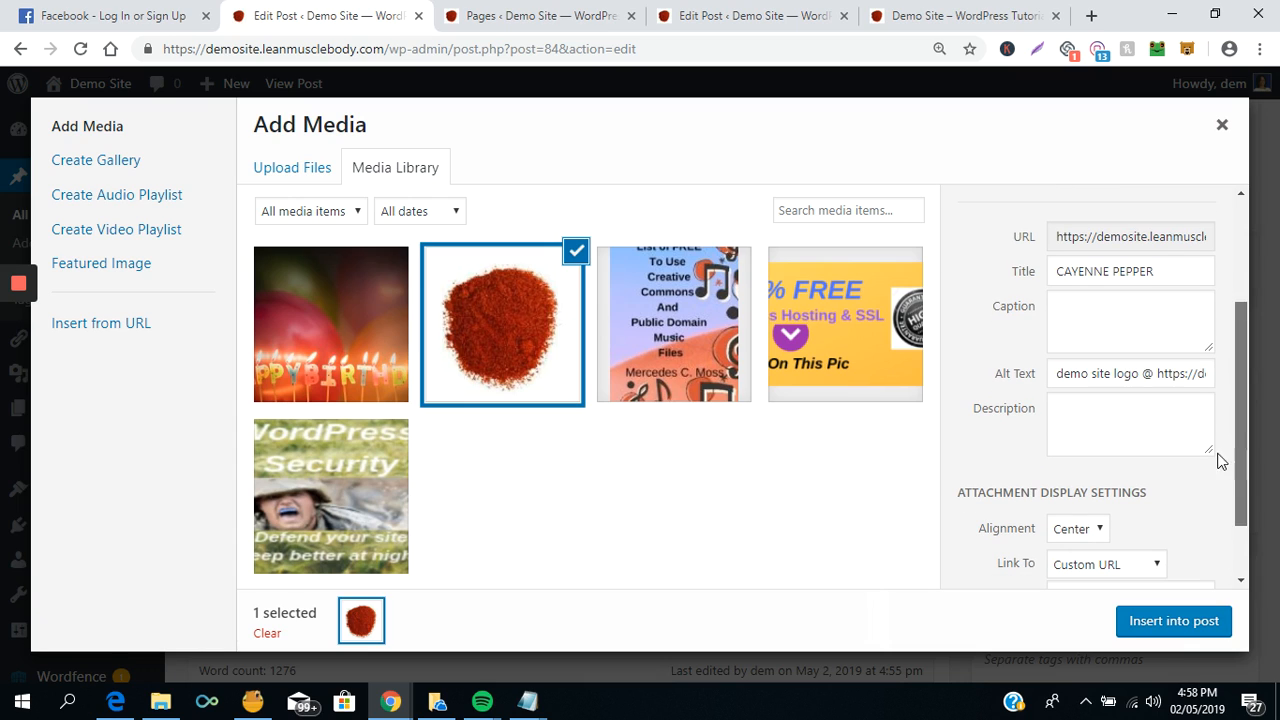
pyautogui.click(1093, 378)
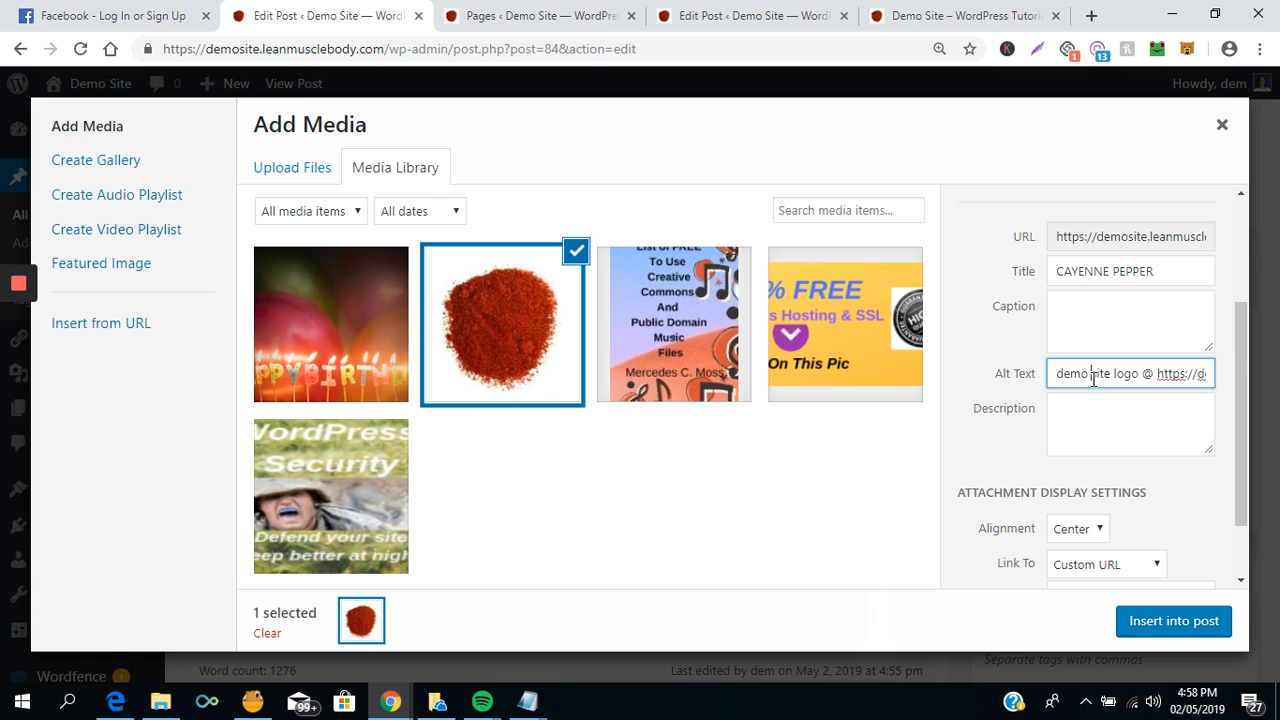
pyautogui.doubleClick(1057, 378)
pyautogui.click(1057, 378)
pyautogui.moveTo(1240, 510); pyautogui.dragTo(1245, 543)
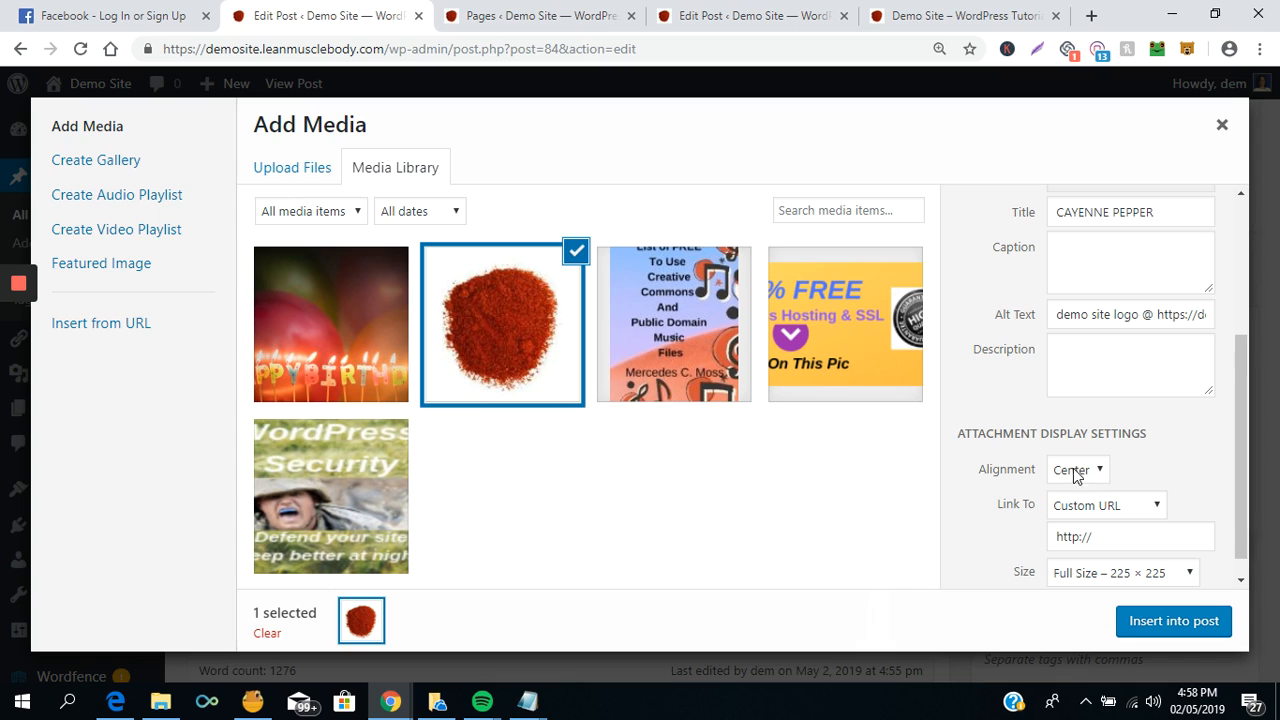
pyautogui.click(1101, 538)
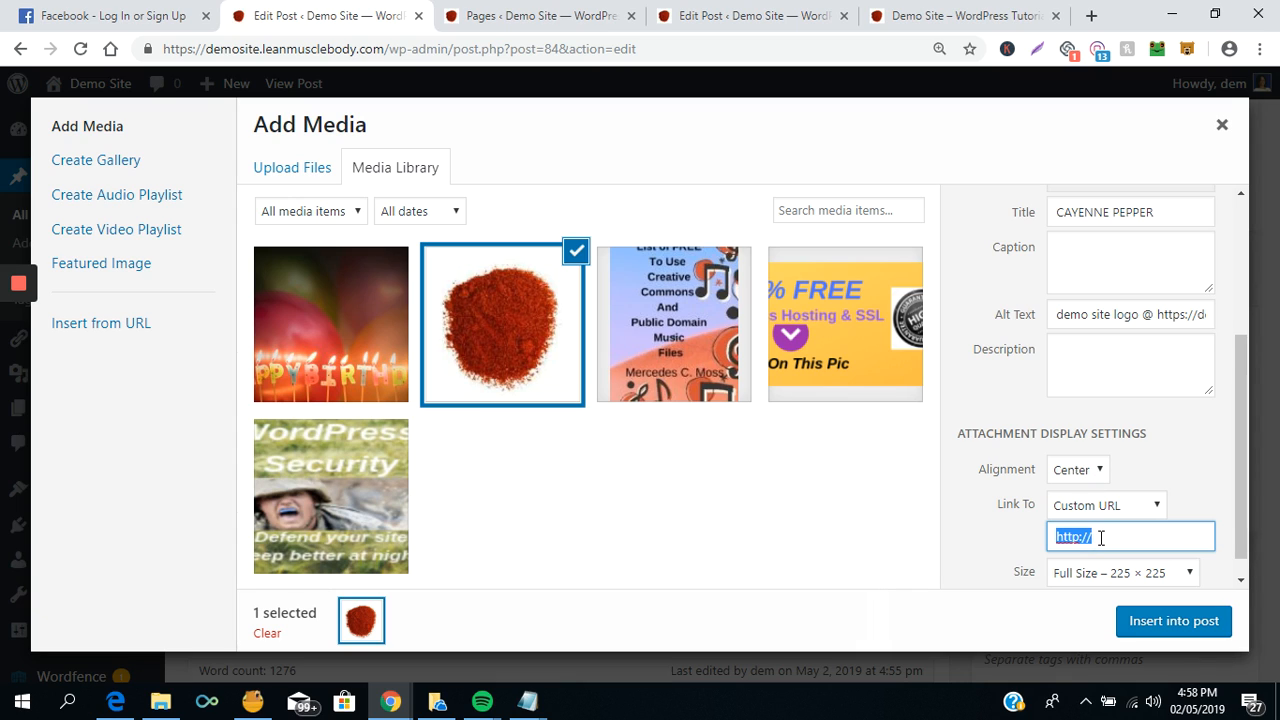
pyautogui.press('BackSpace')
pyautogui.moveTo(1244, 545); pyautogui.dragTo(1244, 560)
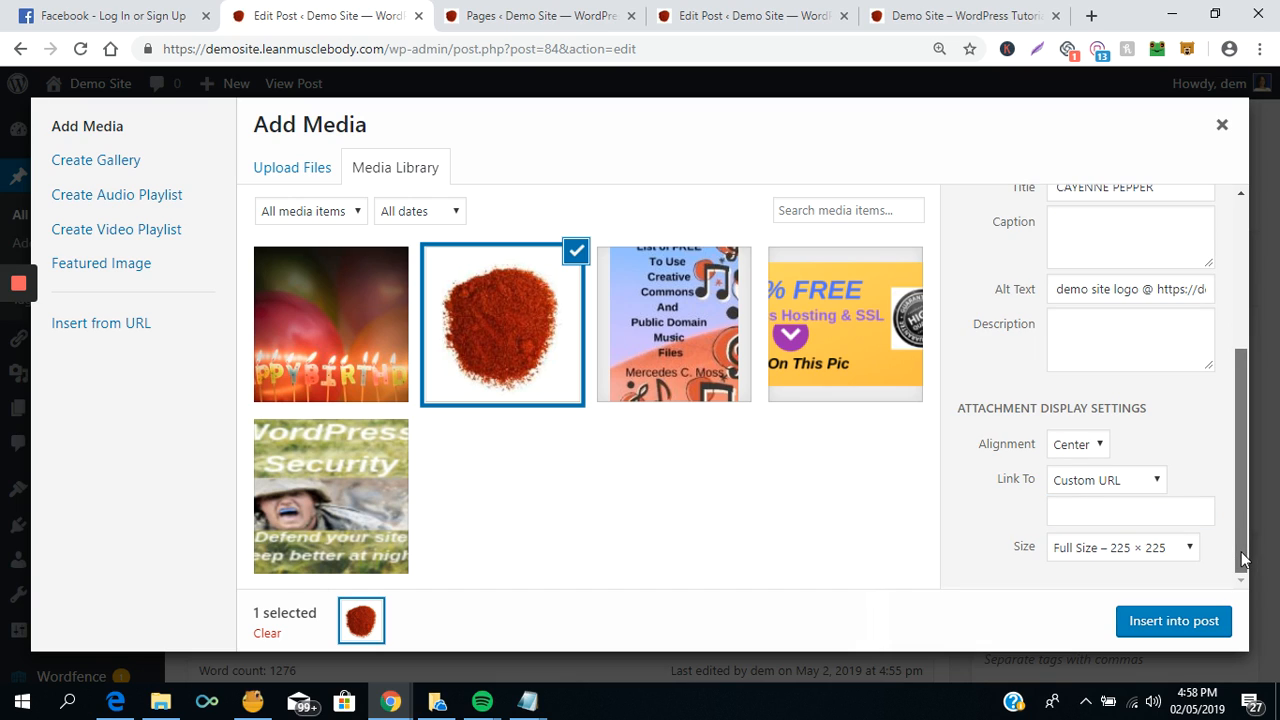
pyautogui.click(1120, 503)
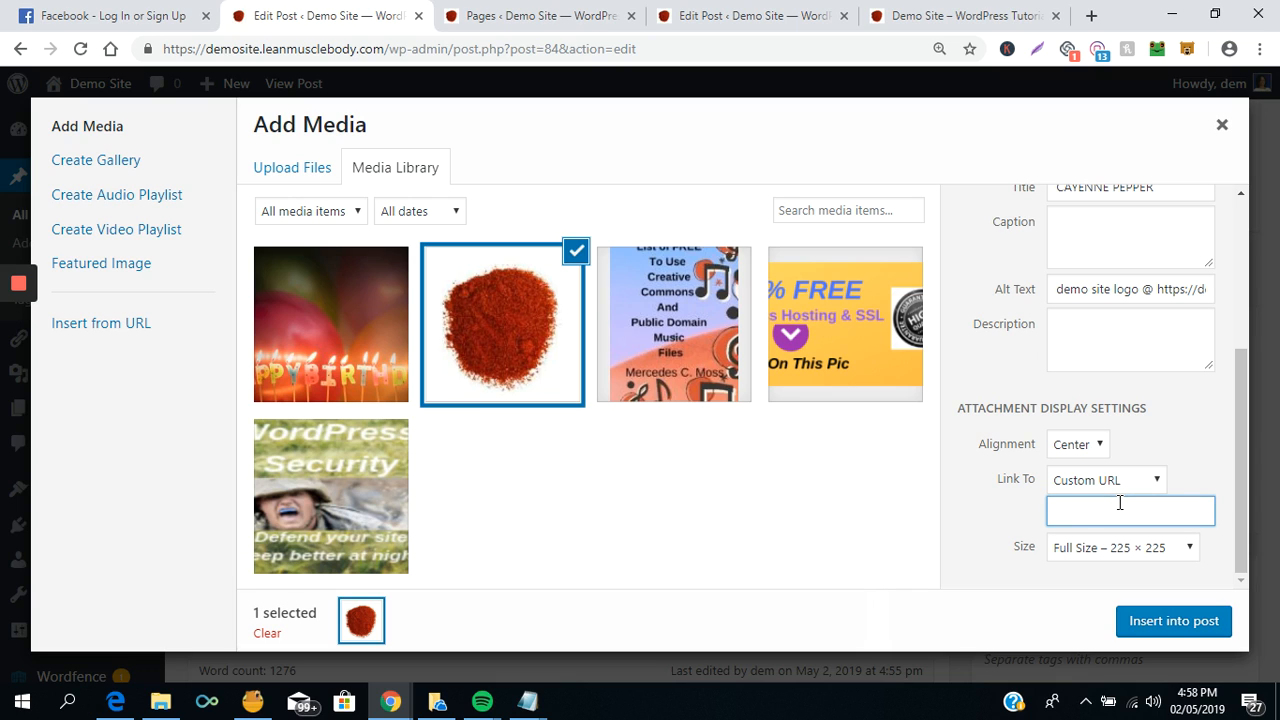
# - Insert the selected cayenne pepper image into the post and save the draft
pyautogui.click(1173, 622)
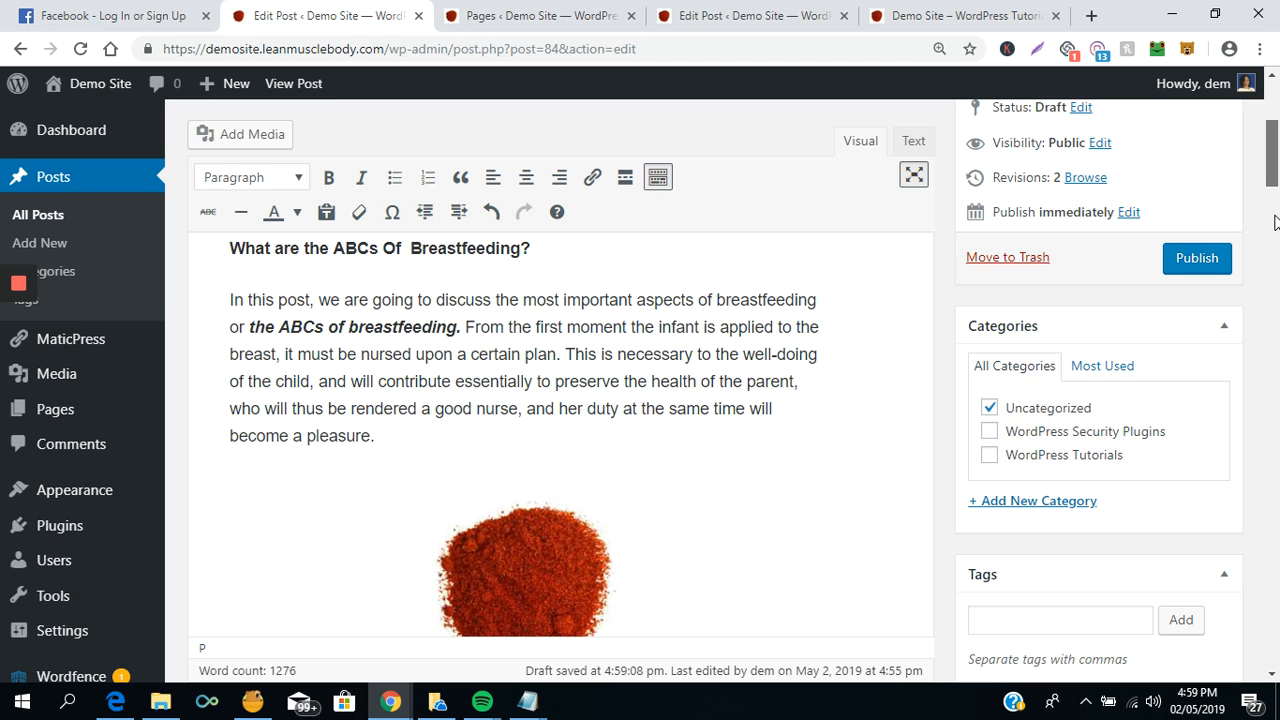
pyautogui.scroll(-3, 1274, 221)
pyautogui.moveTo(1274, 218); pyautogui.dragTo(1266, 100)
pyautogui.scroll(4, 1267, 160)
pyautogui.click(1006, 419)
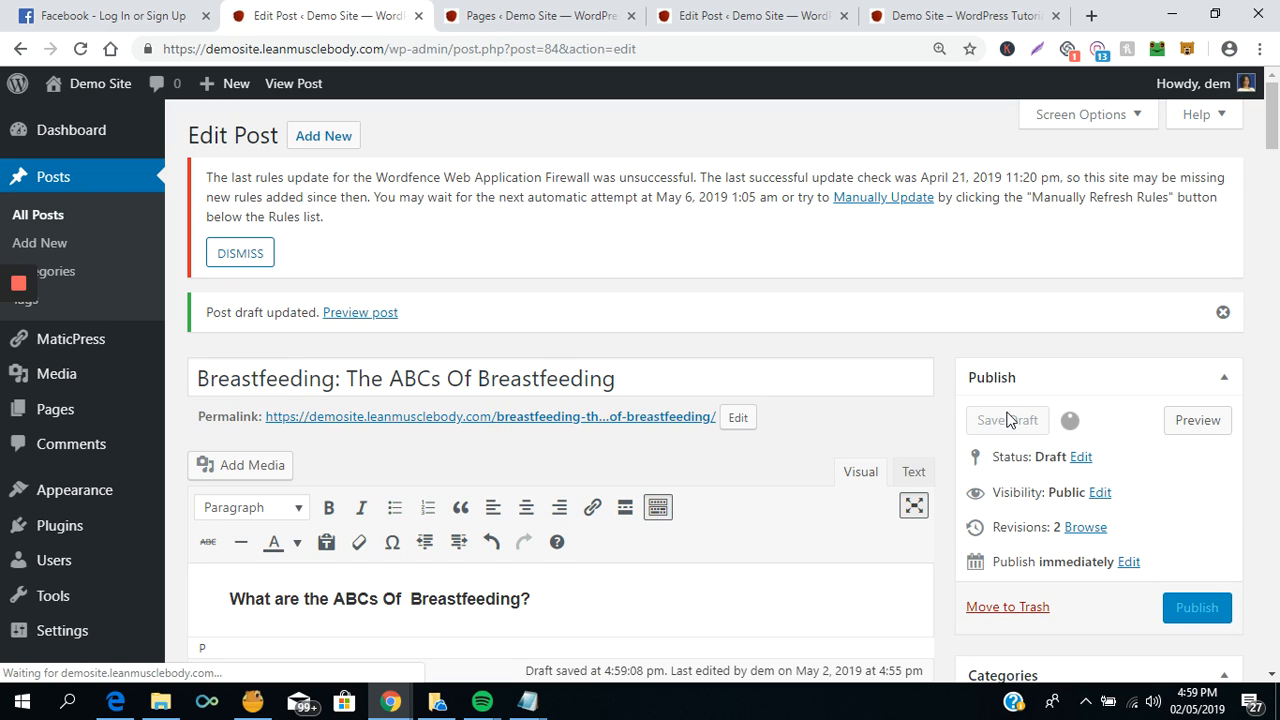
# - Switch to the demo site's browser tab, open YouTube in it and search for "breastfeeding"
pyautogui.click(930, 22)
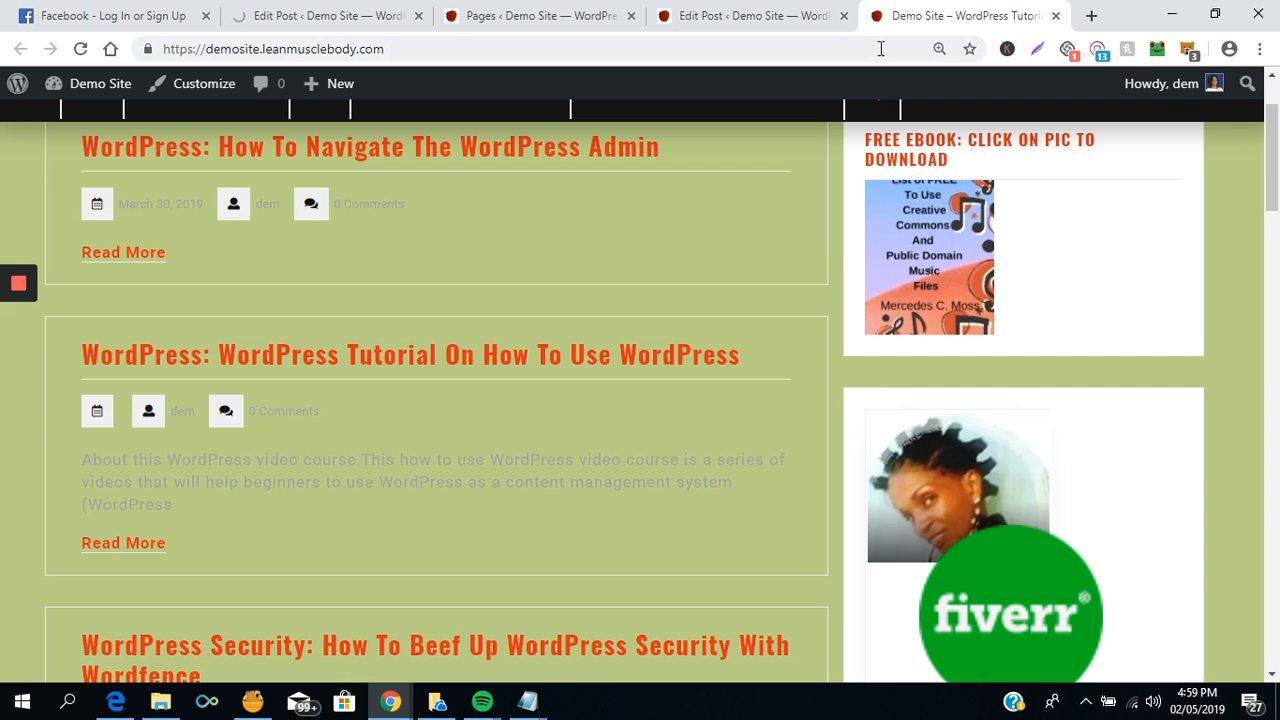
pyautogui.click(881, 48)
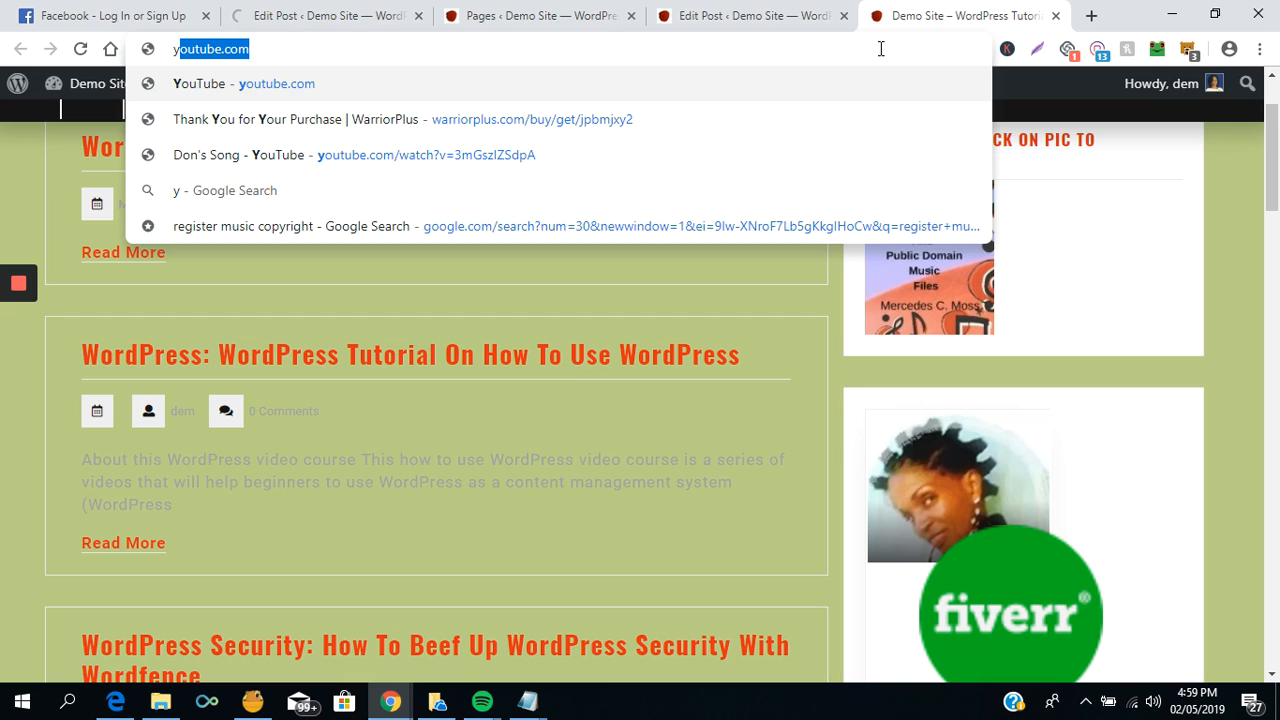
pyautogui.write('outube')
pyautogui.press('Return')
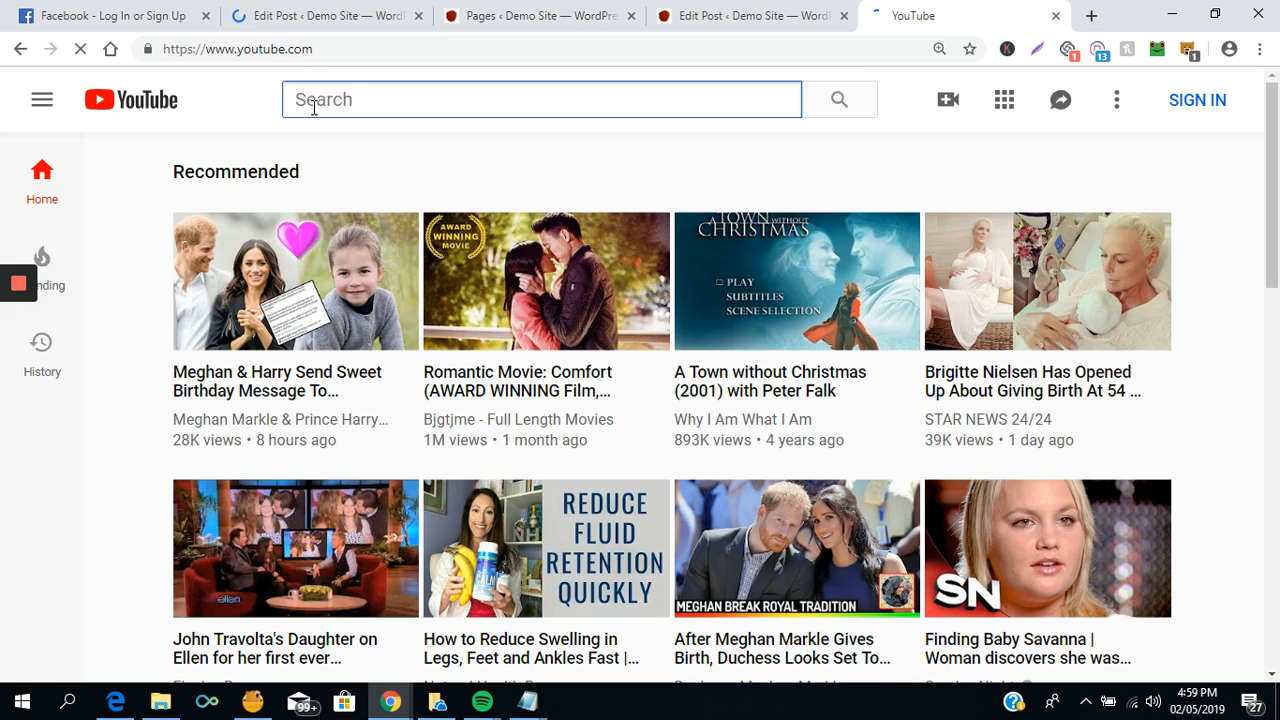
pyautogui.write('breastfeeding')
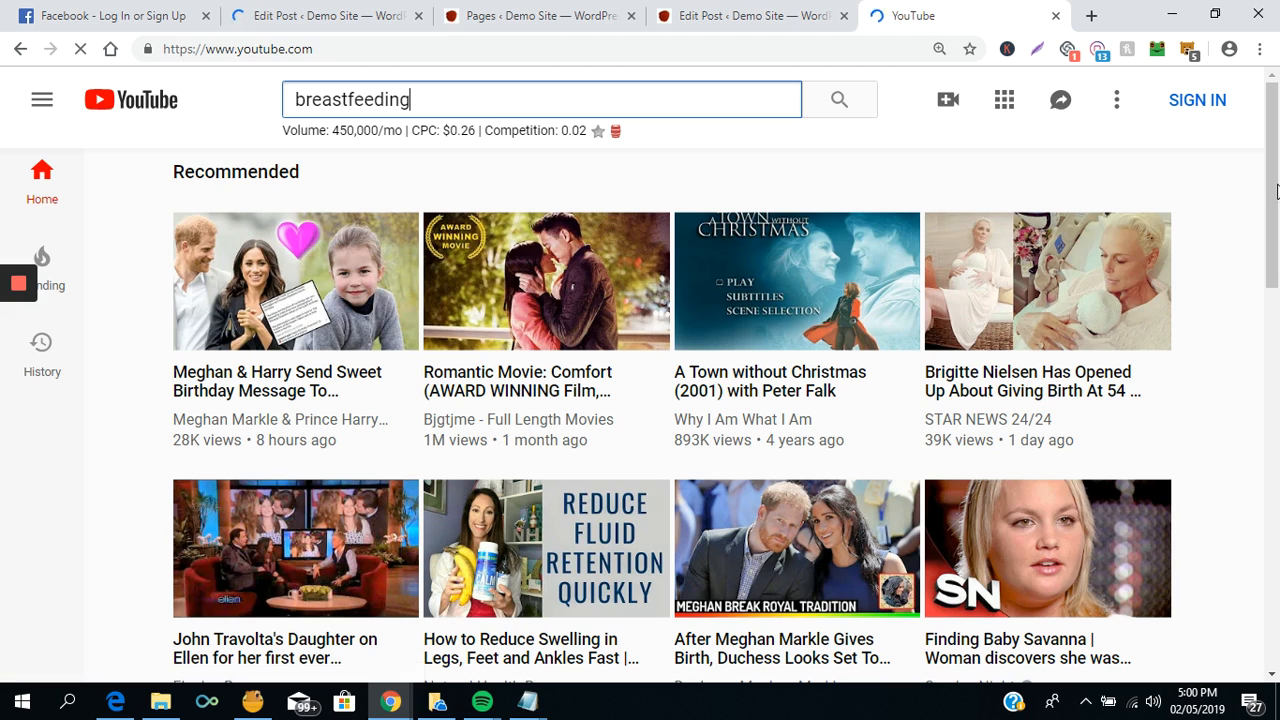
pyautogui.press('Return')
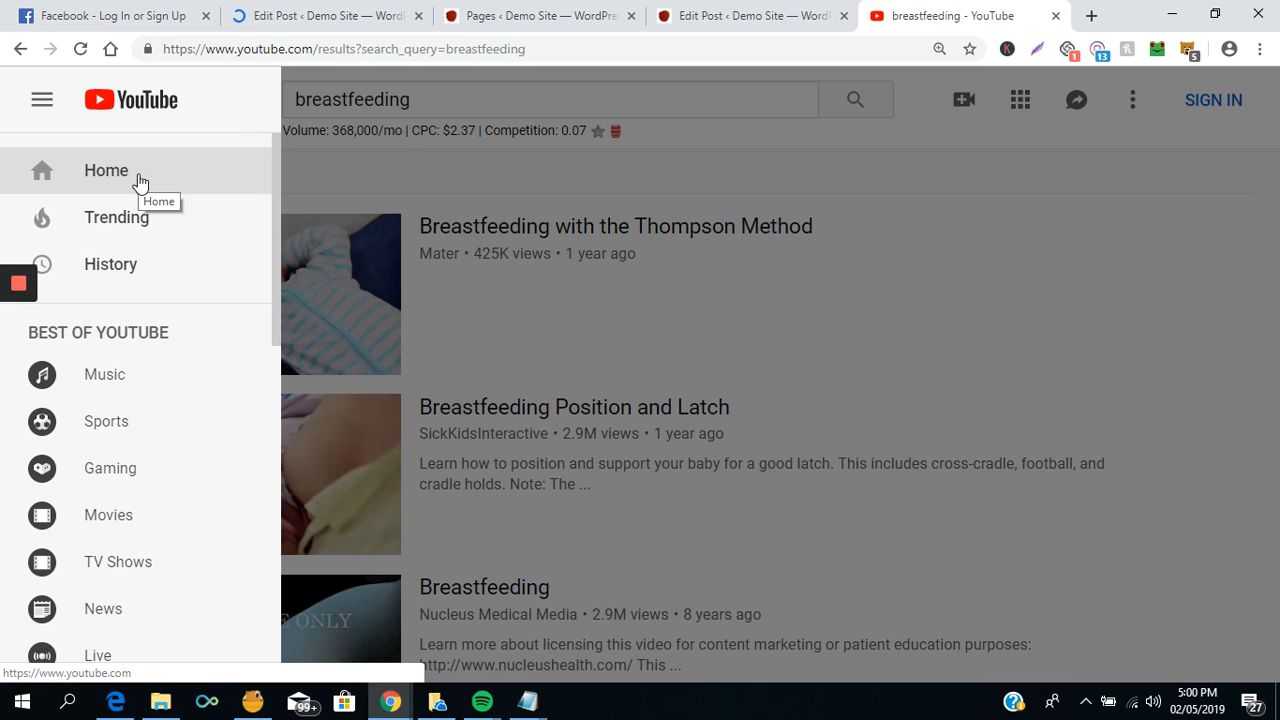
# - Rerun the "breastfeeding" search from YouTube's home page and filter the results to Creative Commons videos
pyautogui.click(137, 180)
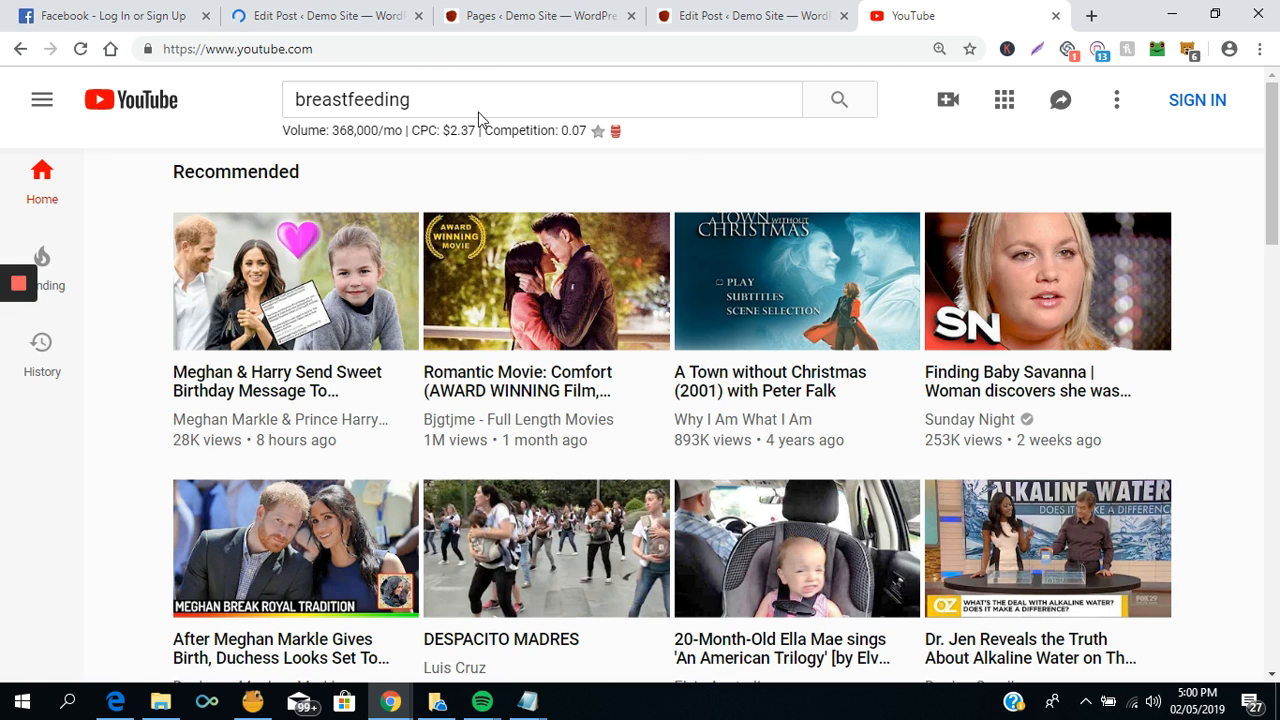
pyautogui.click(840, 108)
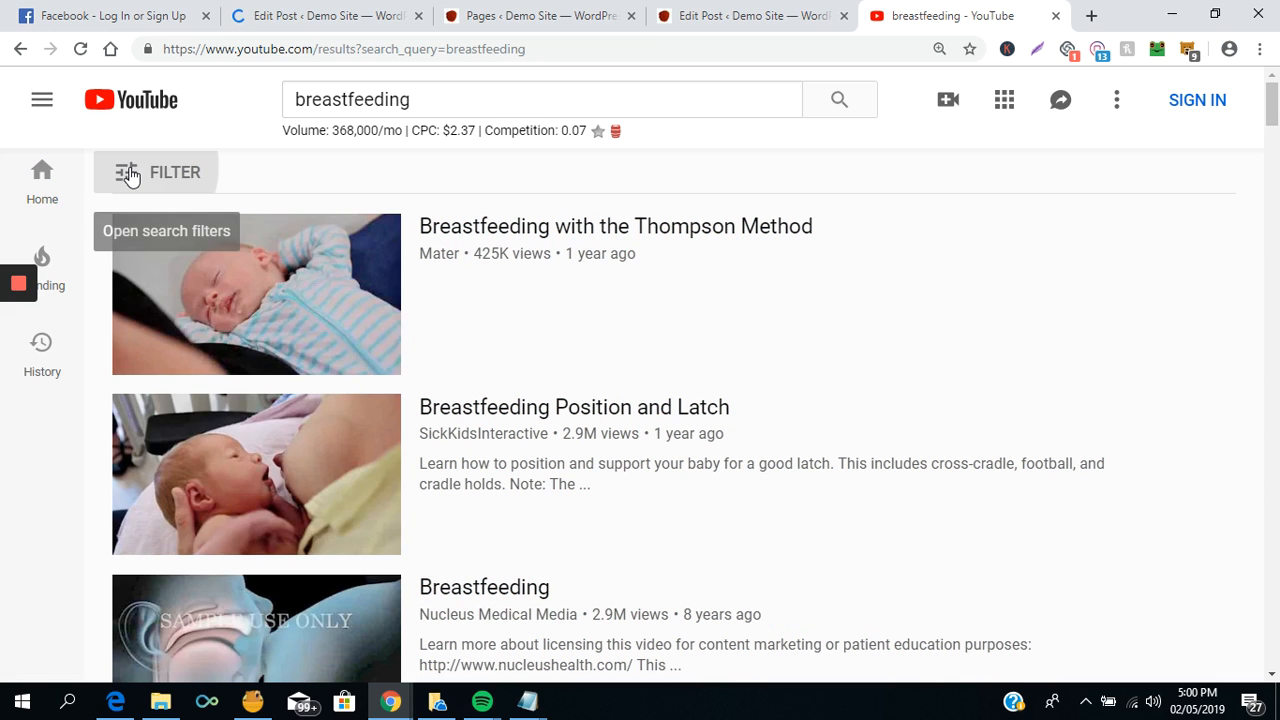
pyautogui.click(130, 175)
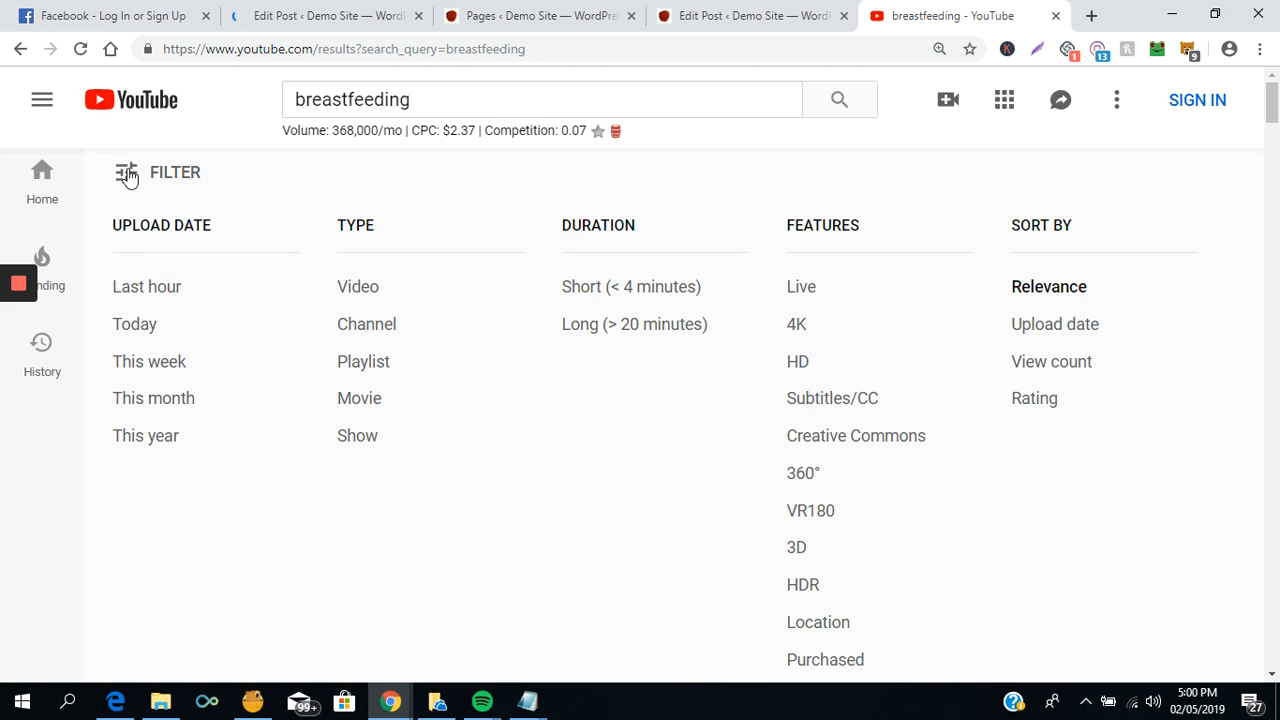
pyautogui.click(855, 440)
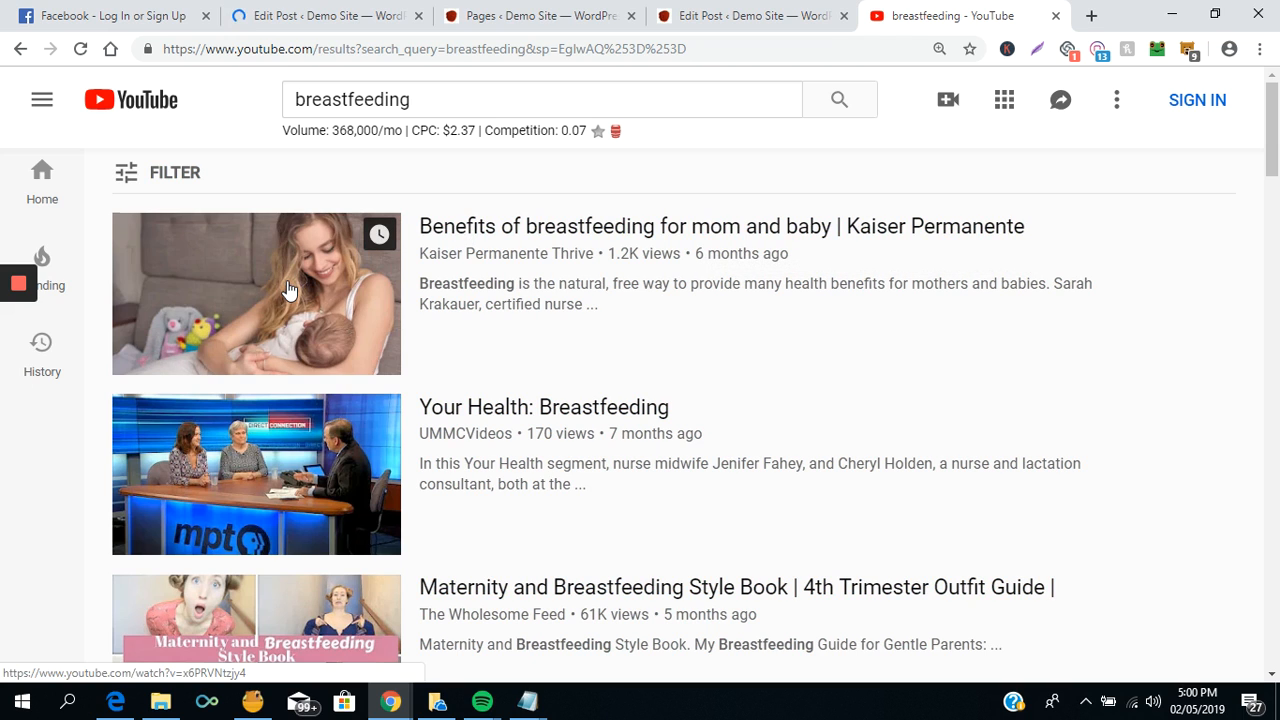
# - Open and pause the video "Benefits of breastfeeding for mom and baby | Kaiser Permanente", and copy its video URL
pyautogui.click(287, 290)
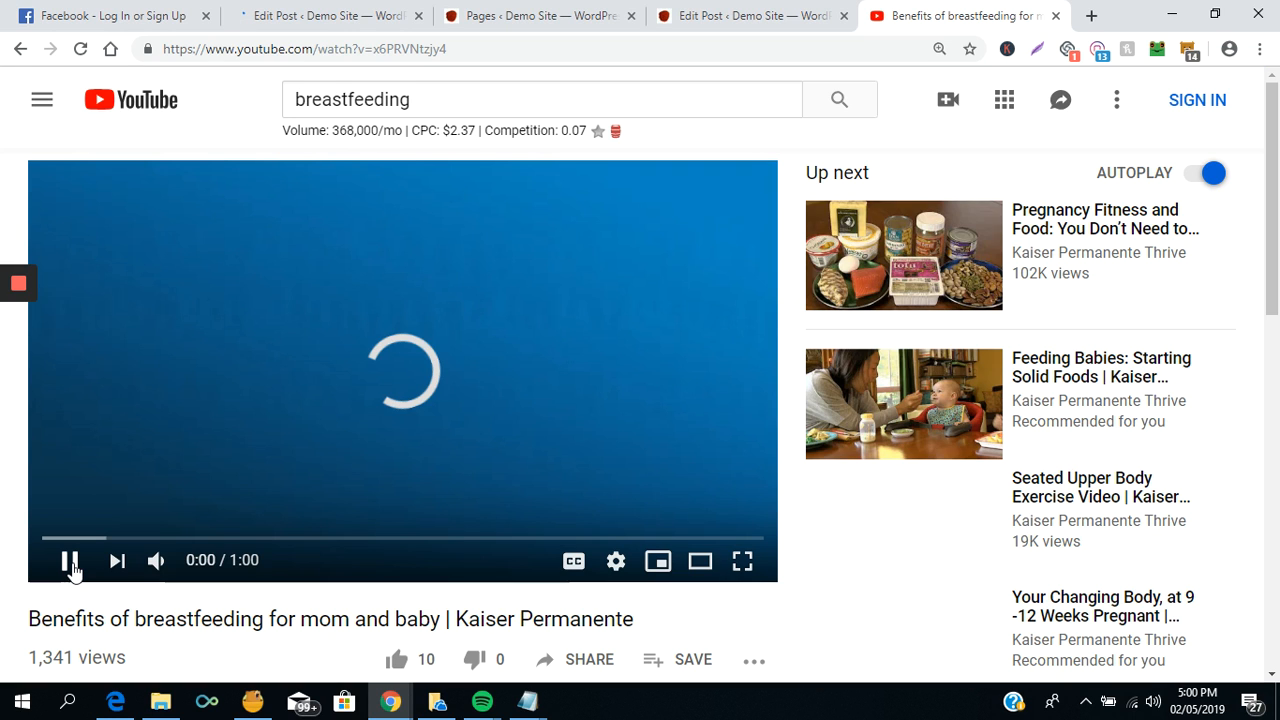
pyautogui.click(677, 217)
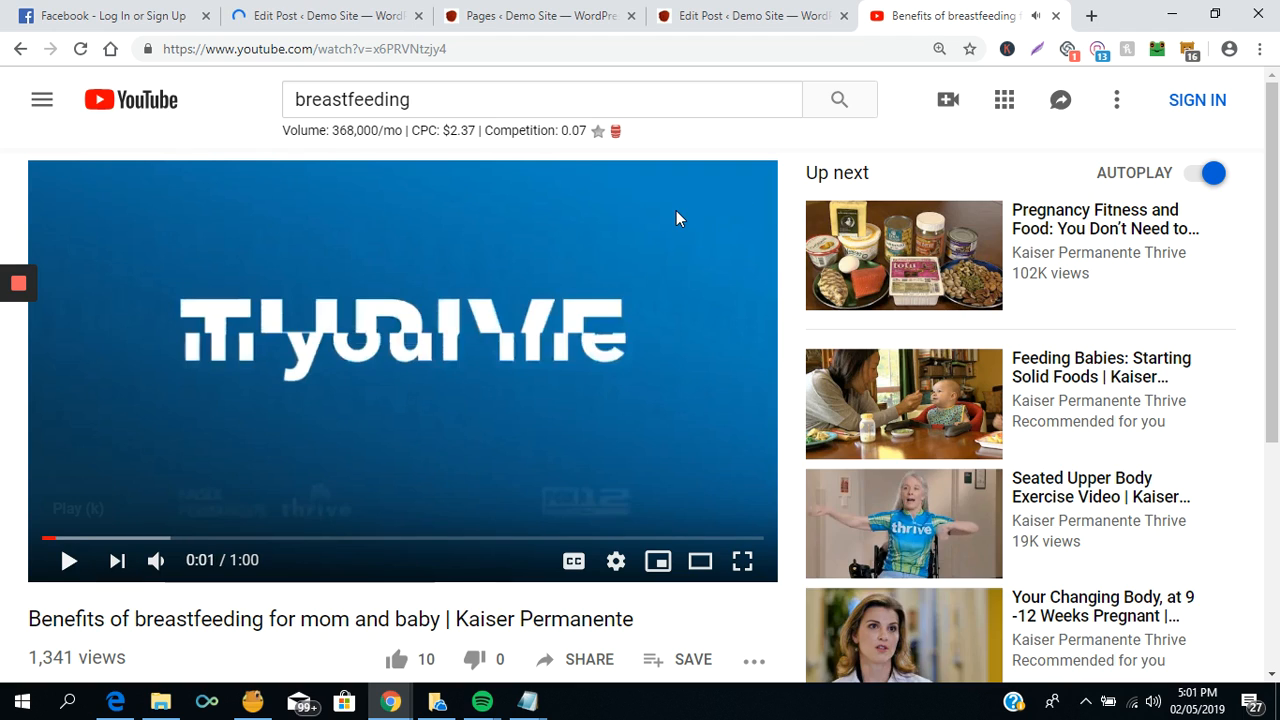
pyautogui.rightClick(677, 217)
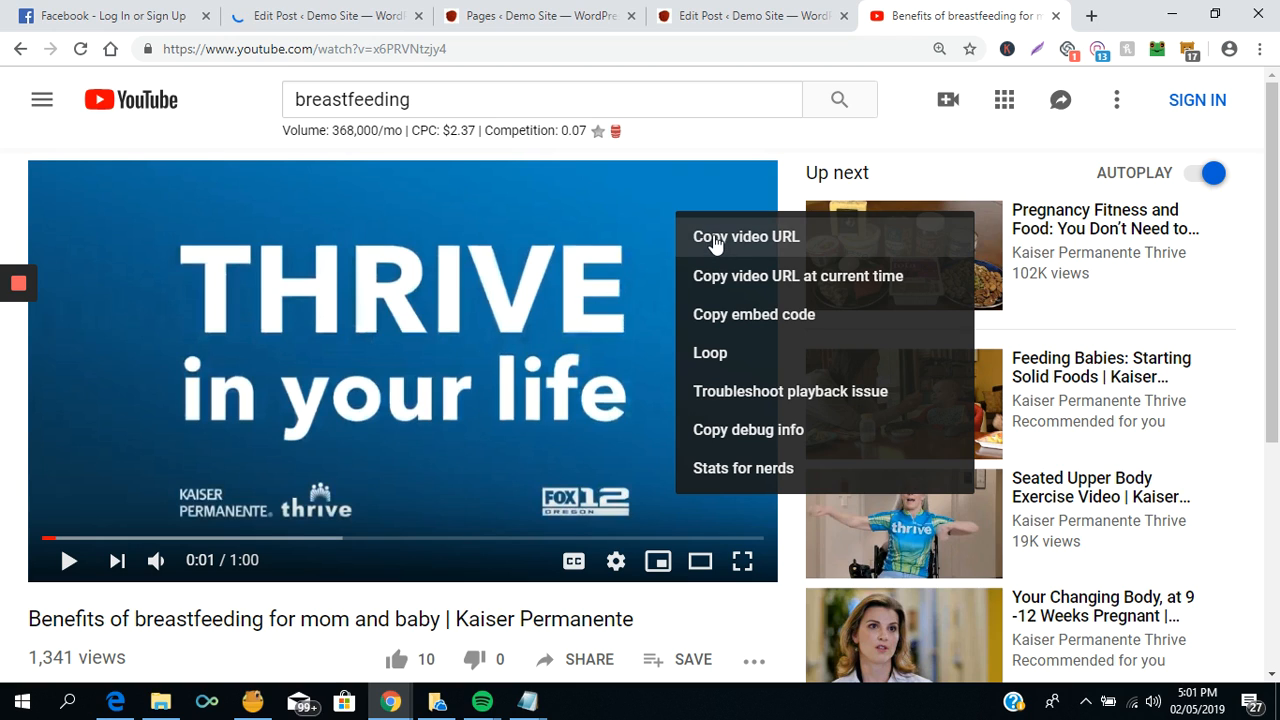
pyautogui.click(713, 243)
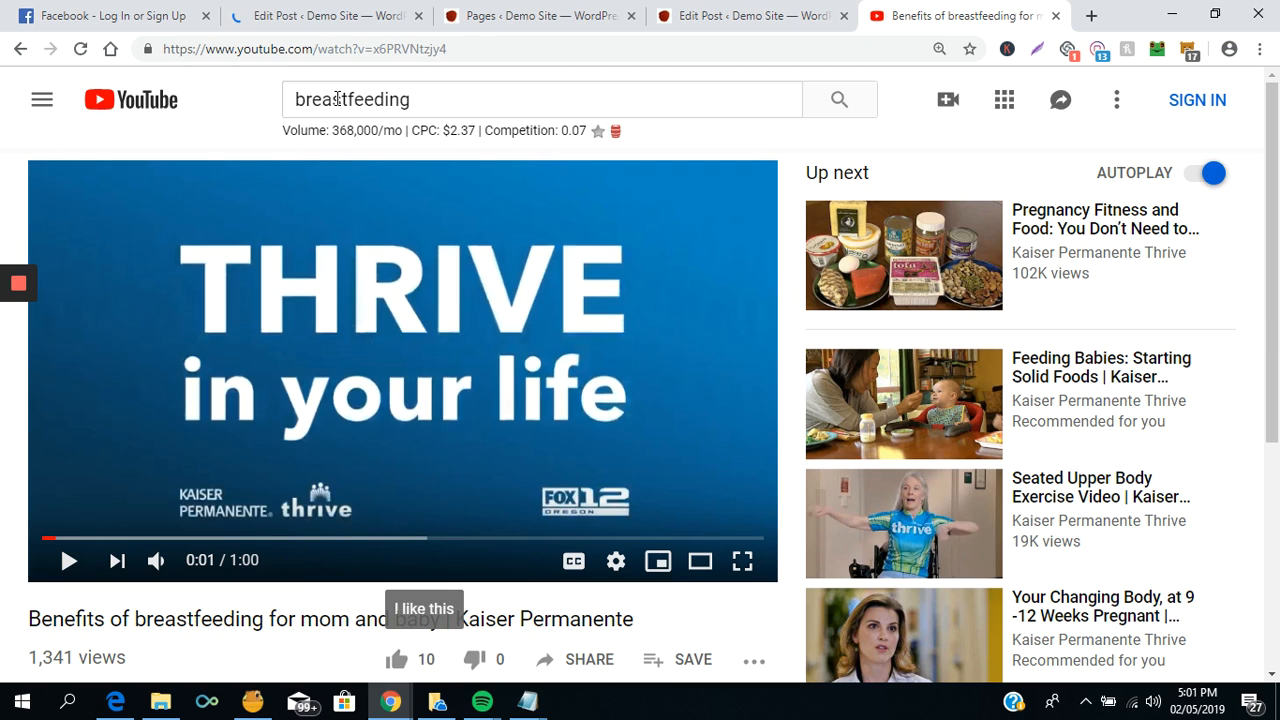
# - Return to the breastfeeding post in WordPress and add two blank paragraphs below the paragraph ending "would ere long fail."
pyautogui.click(330, 17)
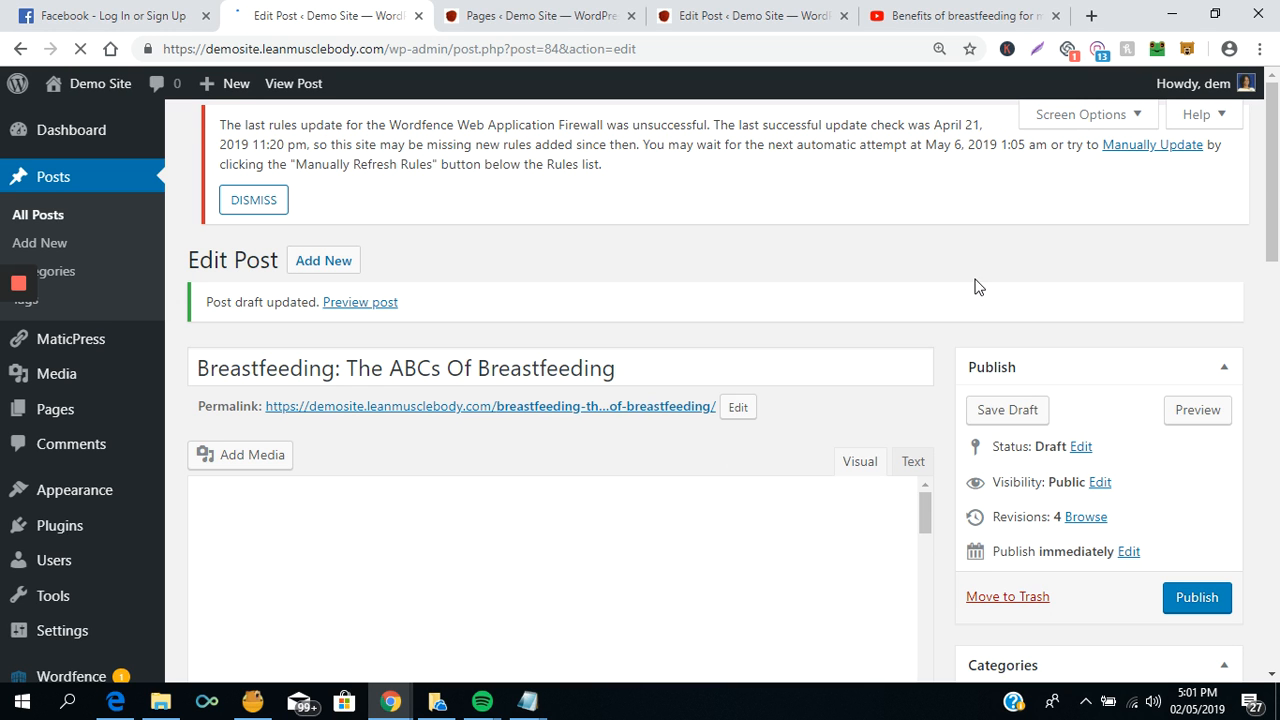
pyautogui.moveTo(1272, 174); pyautogui.dragTo(1272, 255)
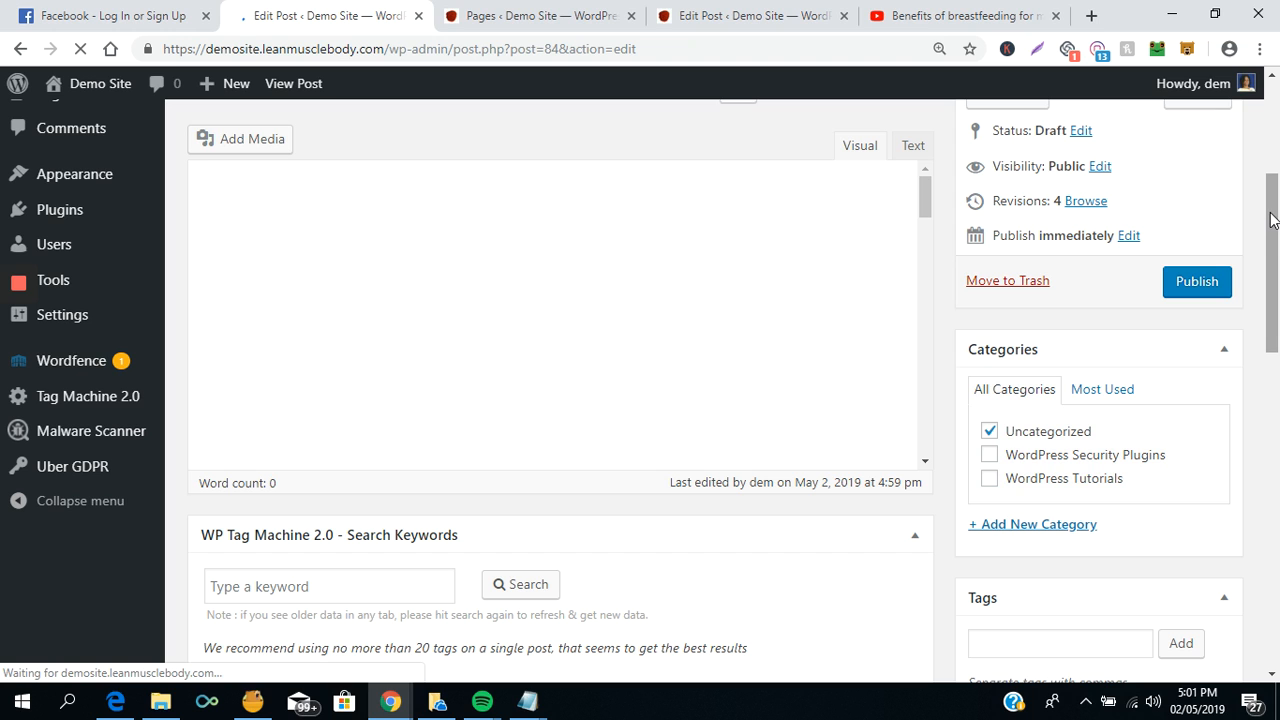
pyautogui.scroll(-2, 1270, 210)
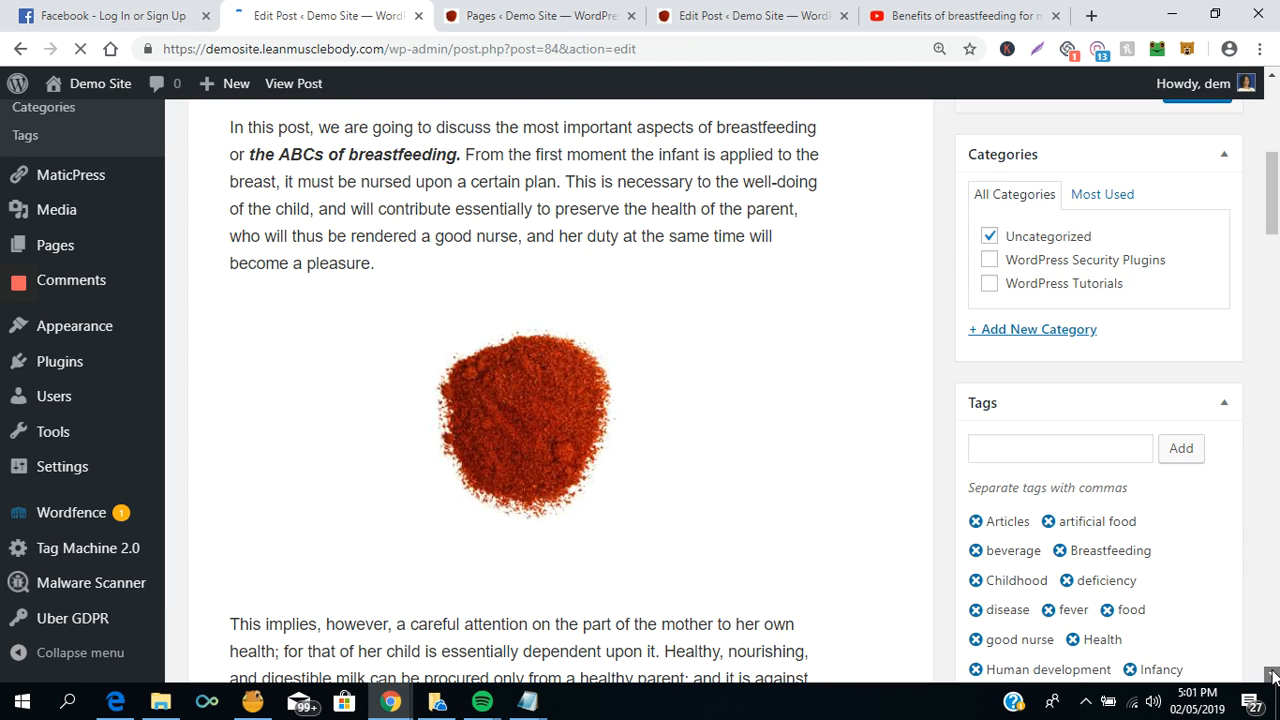
pyautogui.click(1273, 677)
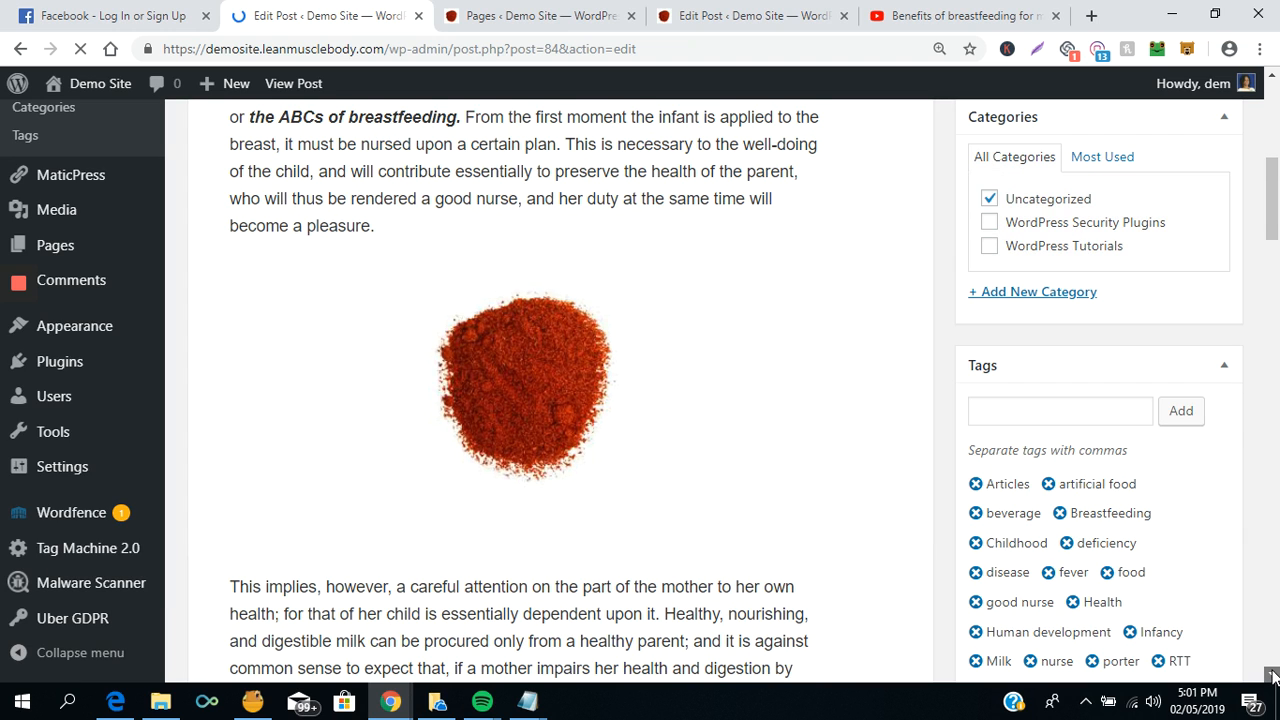
pyautogui.click(1273, 677)
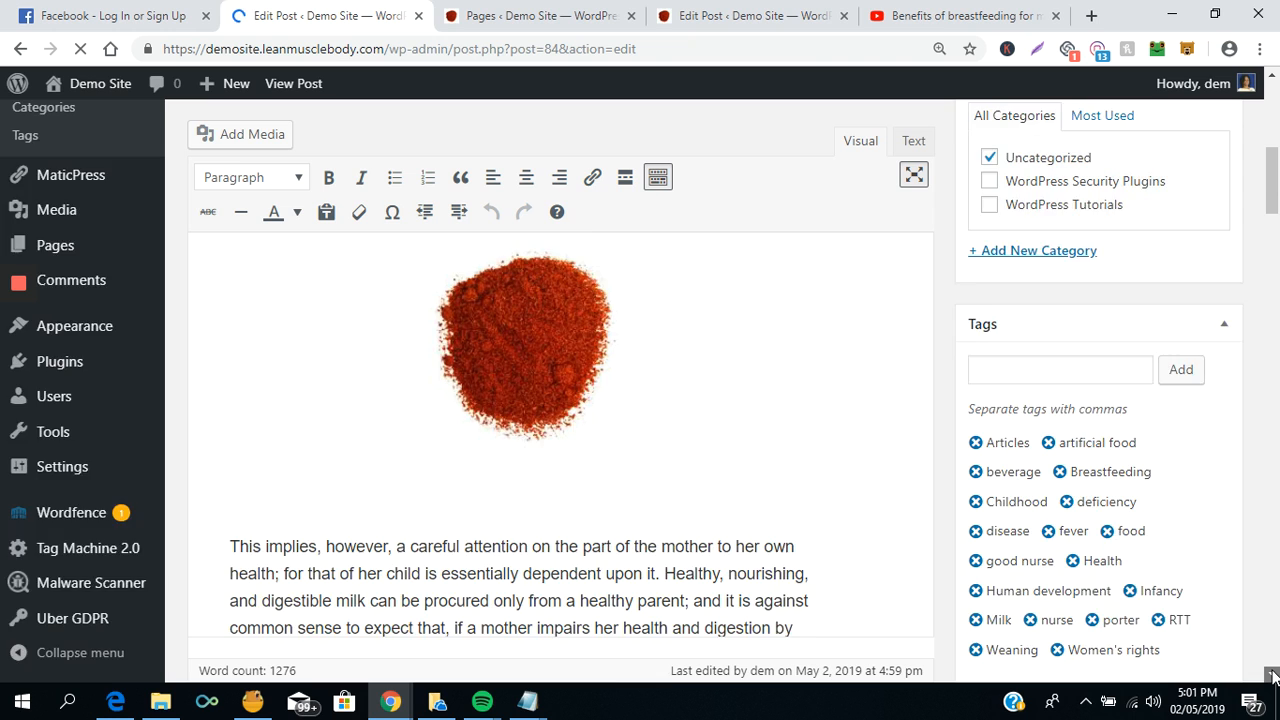
pyautogui.click(1273, 677)
pyautogui.click(1273, 677)
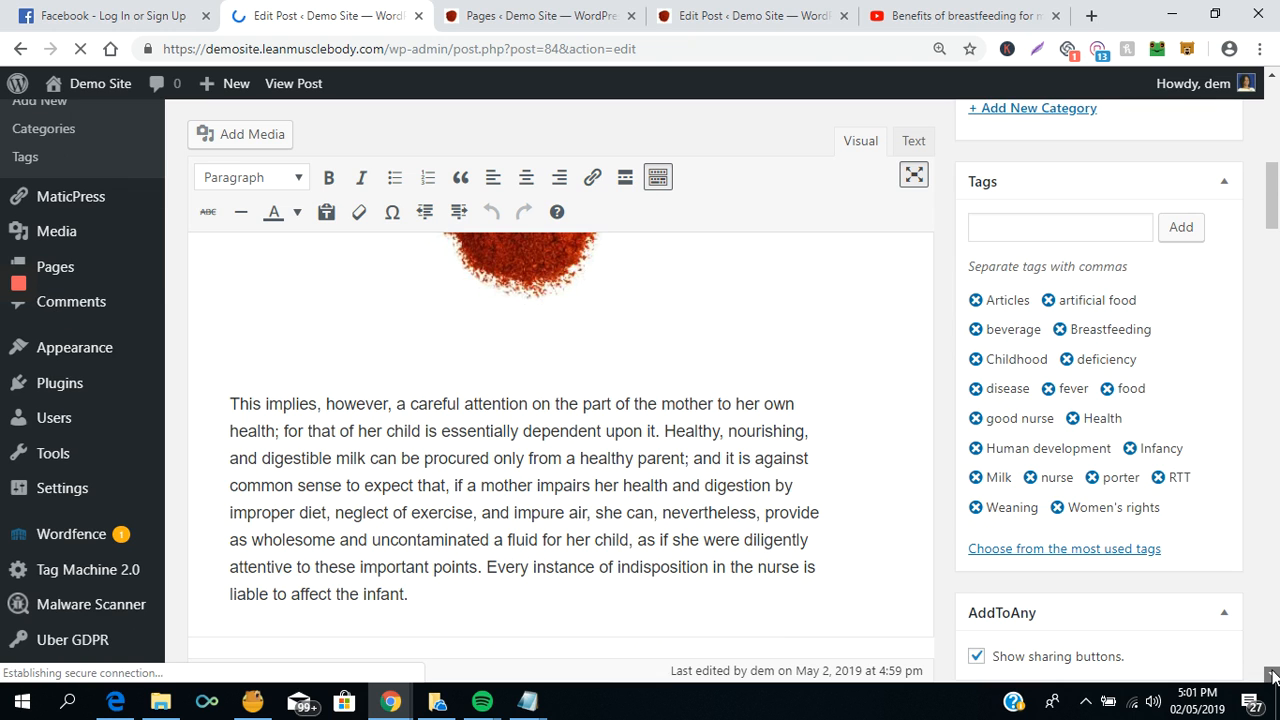
pyautogui.click(1273, 677)
pyautogui.click(1273, 677)
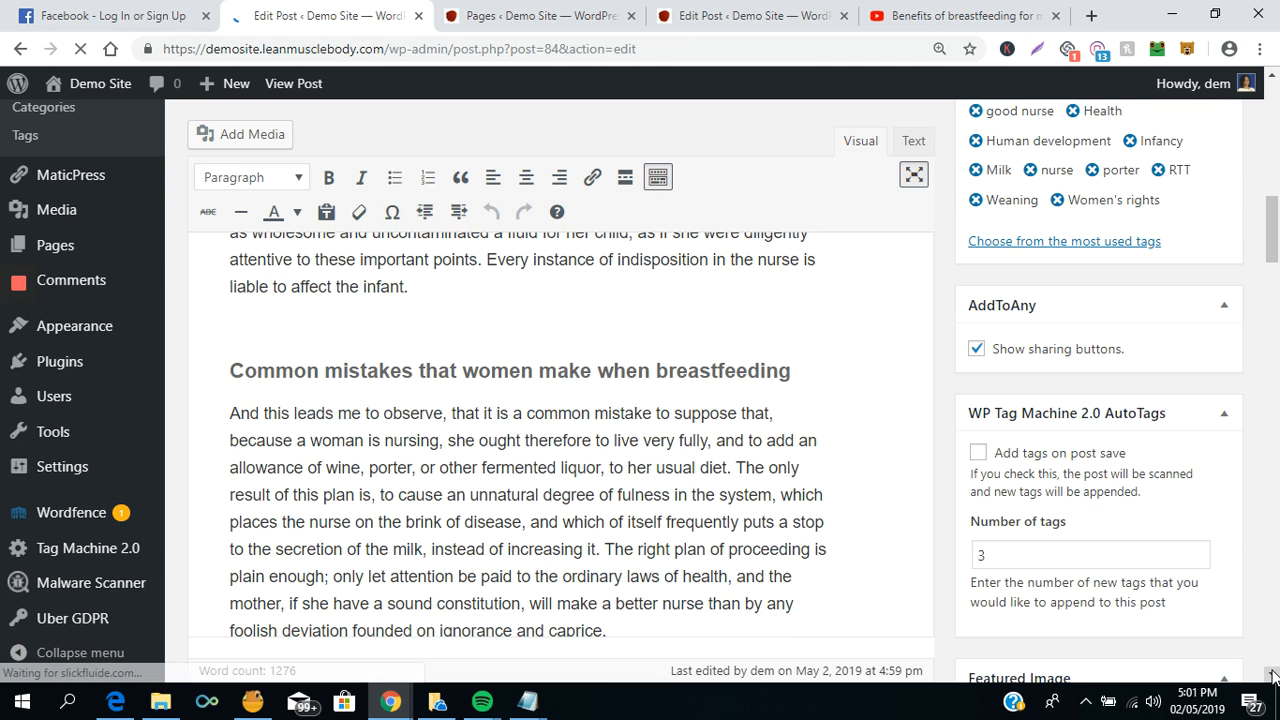
pyautogui.click(1273, 677)
pyautogui.click(1273, 677)
pyautogui.click(1273, 677)
pyautogui.click(1273, 677)
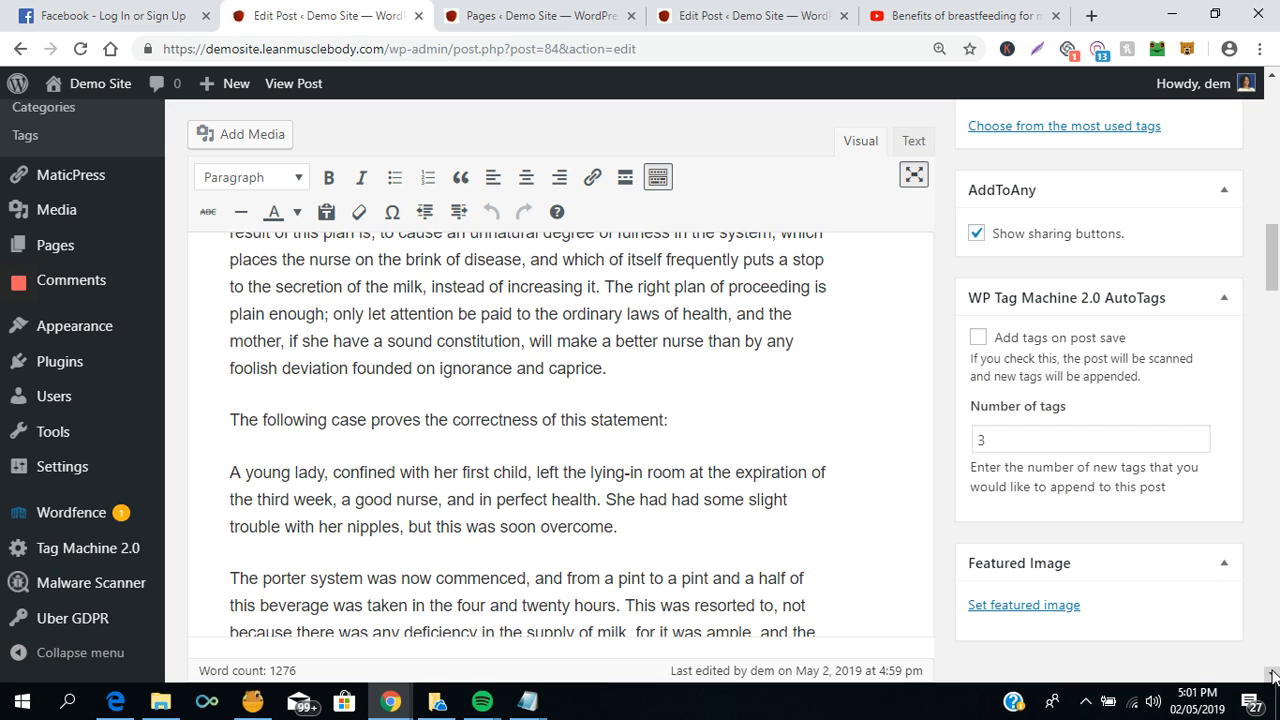
pyautogui.click(1273, 677)
pyautogui.click(1273, 677)
pyautogui.click(1273, 677)
pyautogui.click(1273, 677)
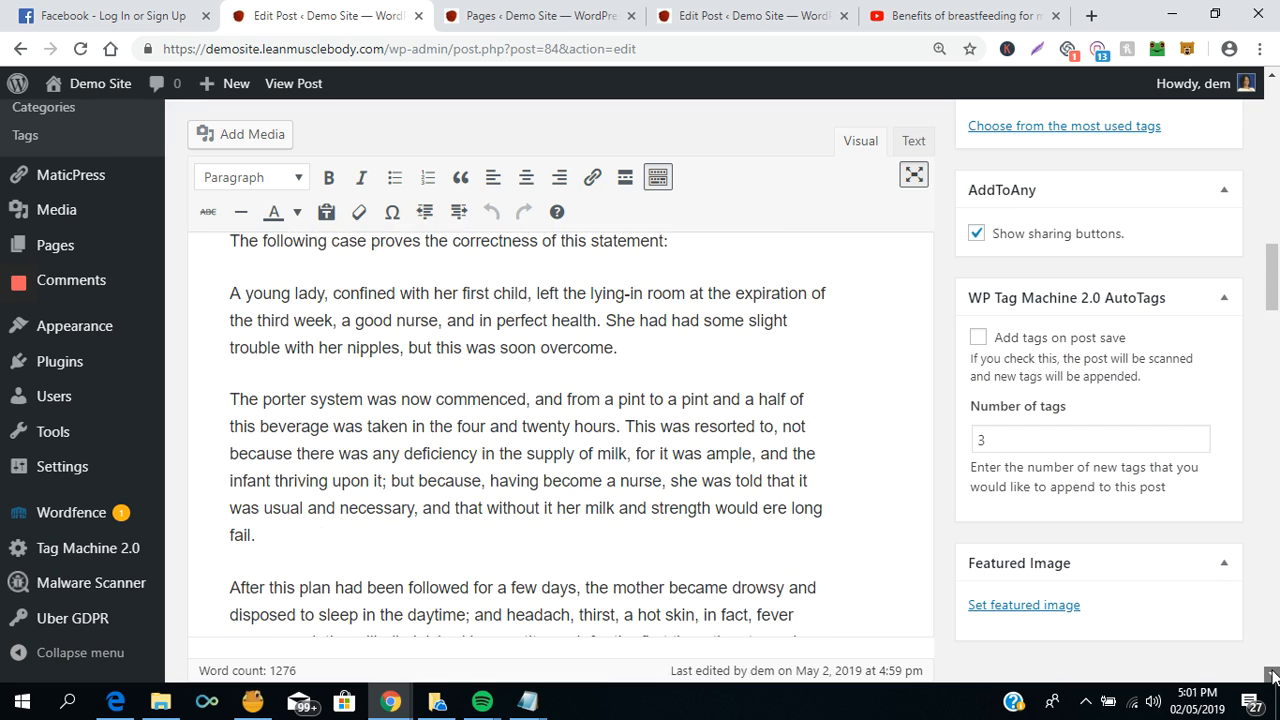
pyautogui.scroll(-1, 337, 457)
pyautogui.click(327, 473)
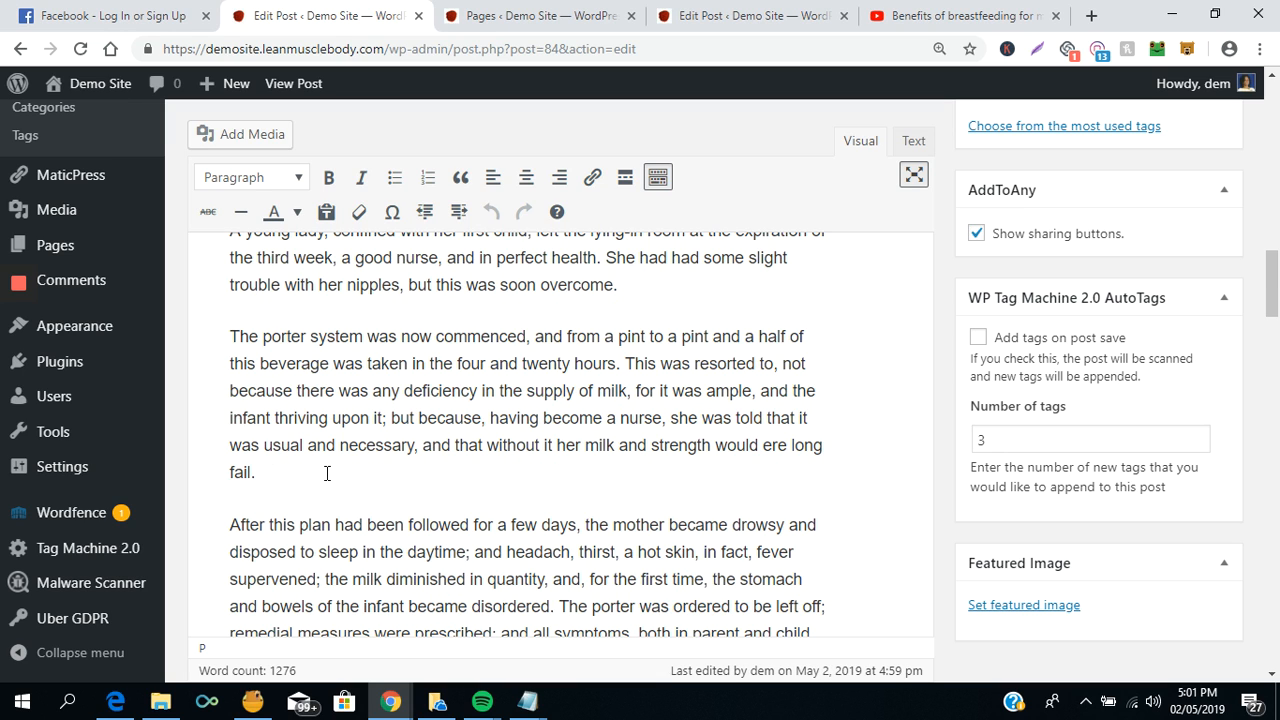
pyautogui.press('Return')
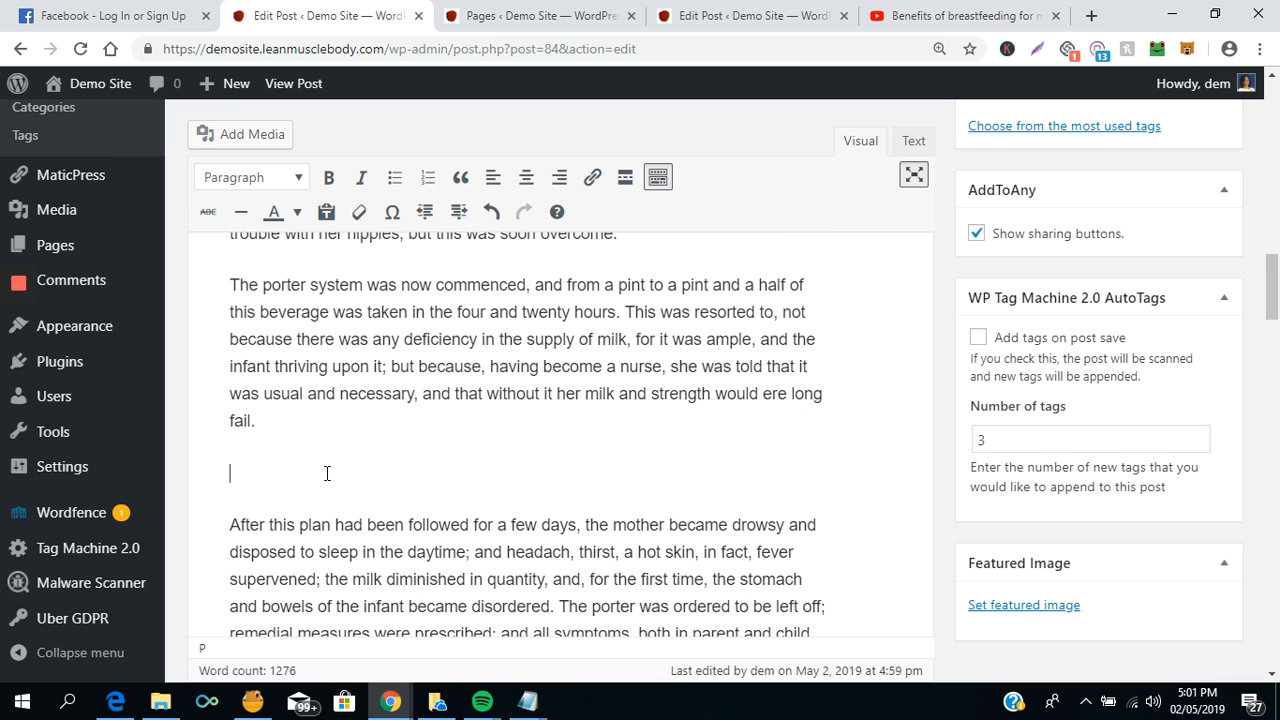
pyautogui.press('Return')
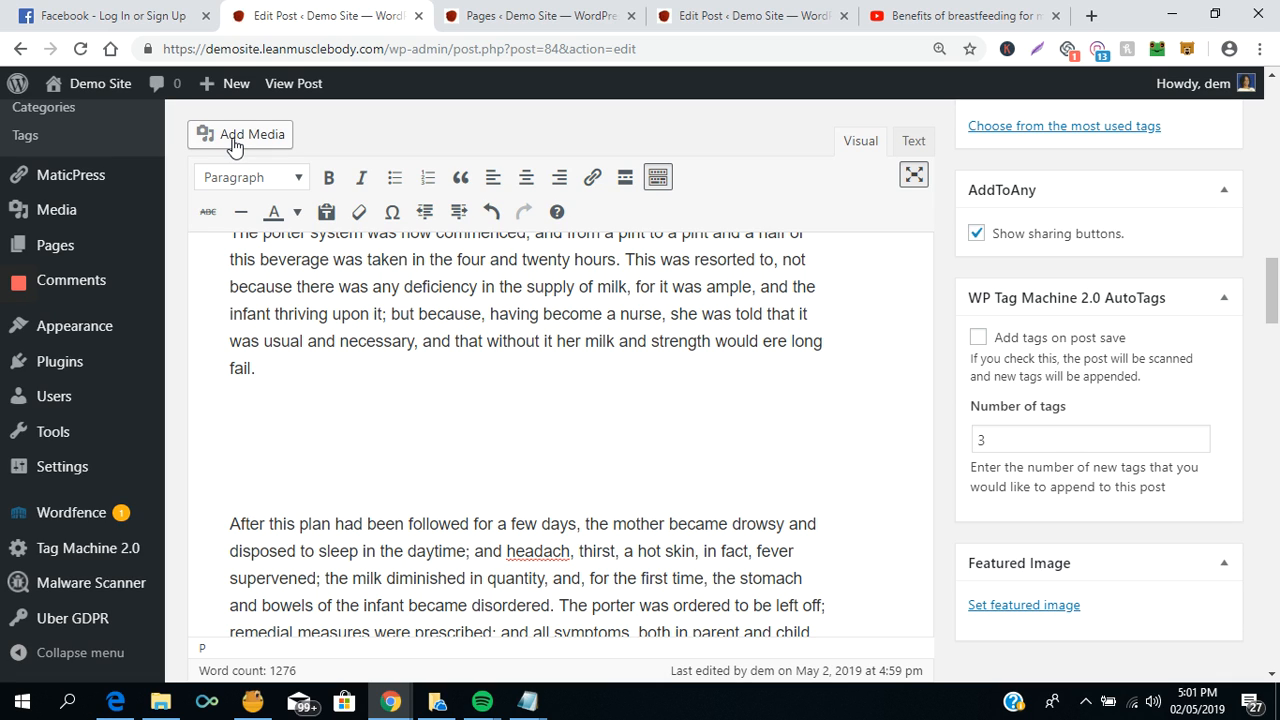
pyautogui.click(233, 146)
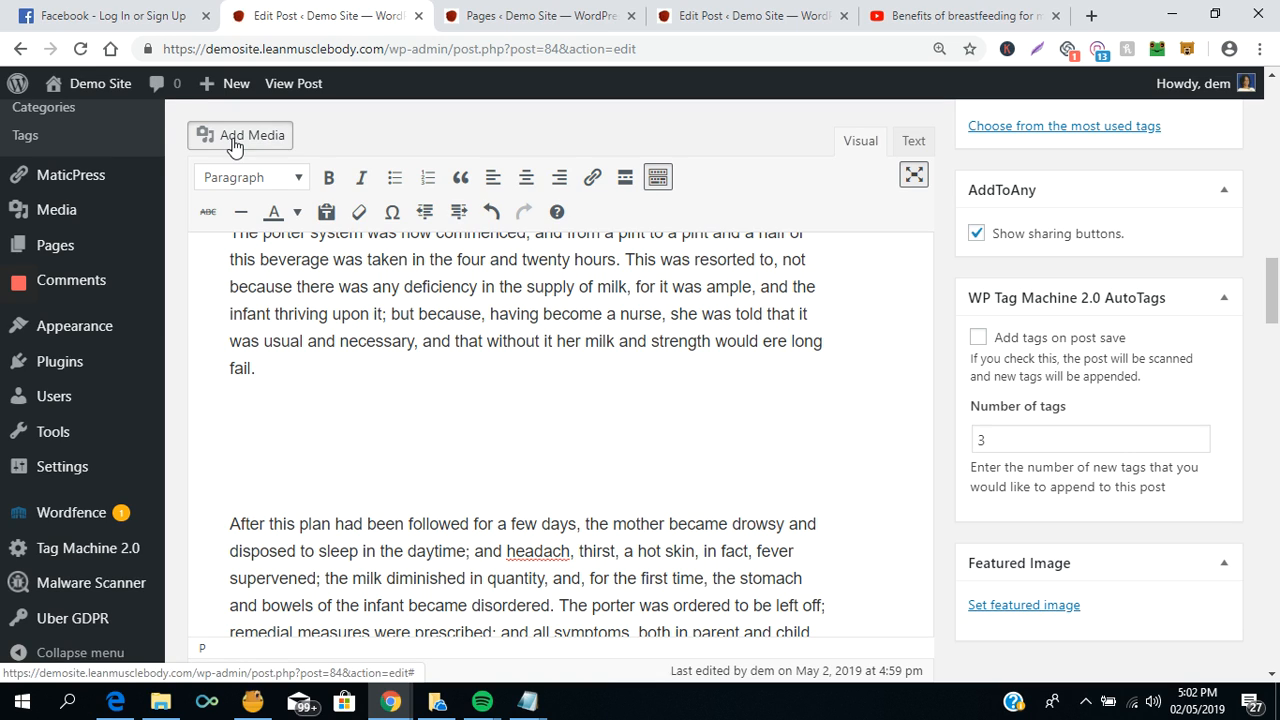
pyautogui.click(233, 146)
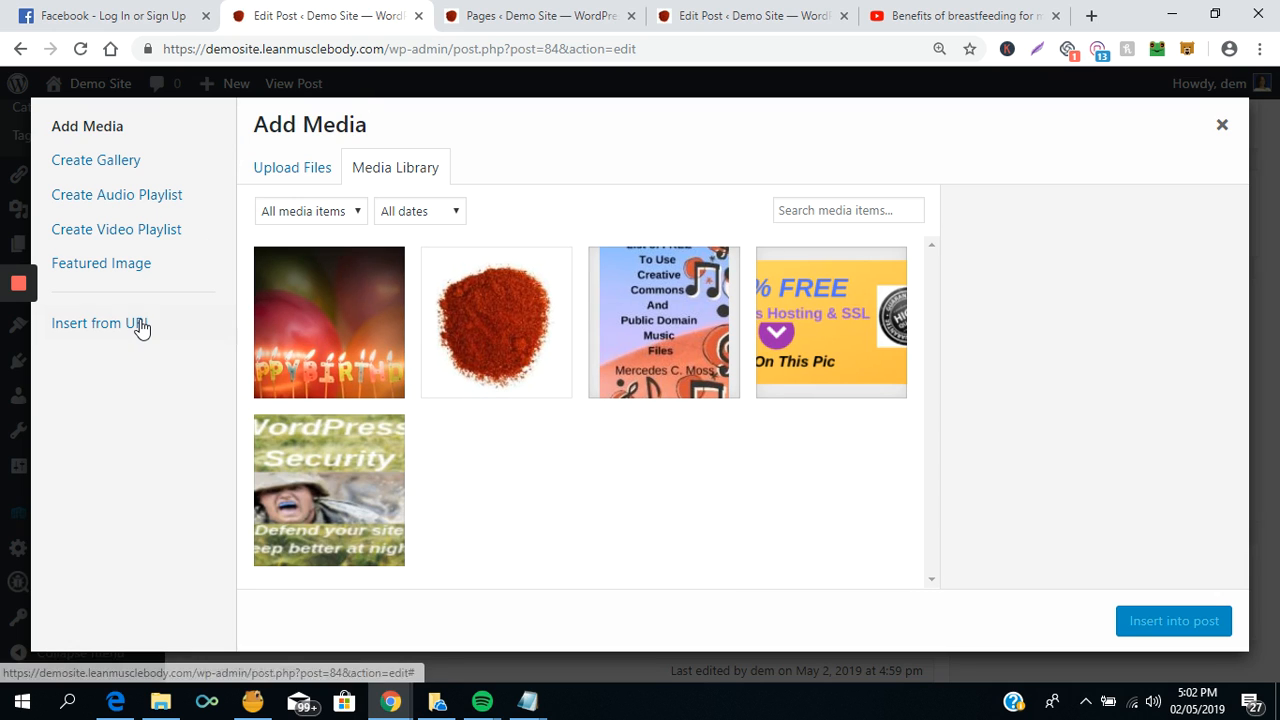
pyautogui.click(141, 325)
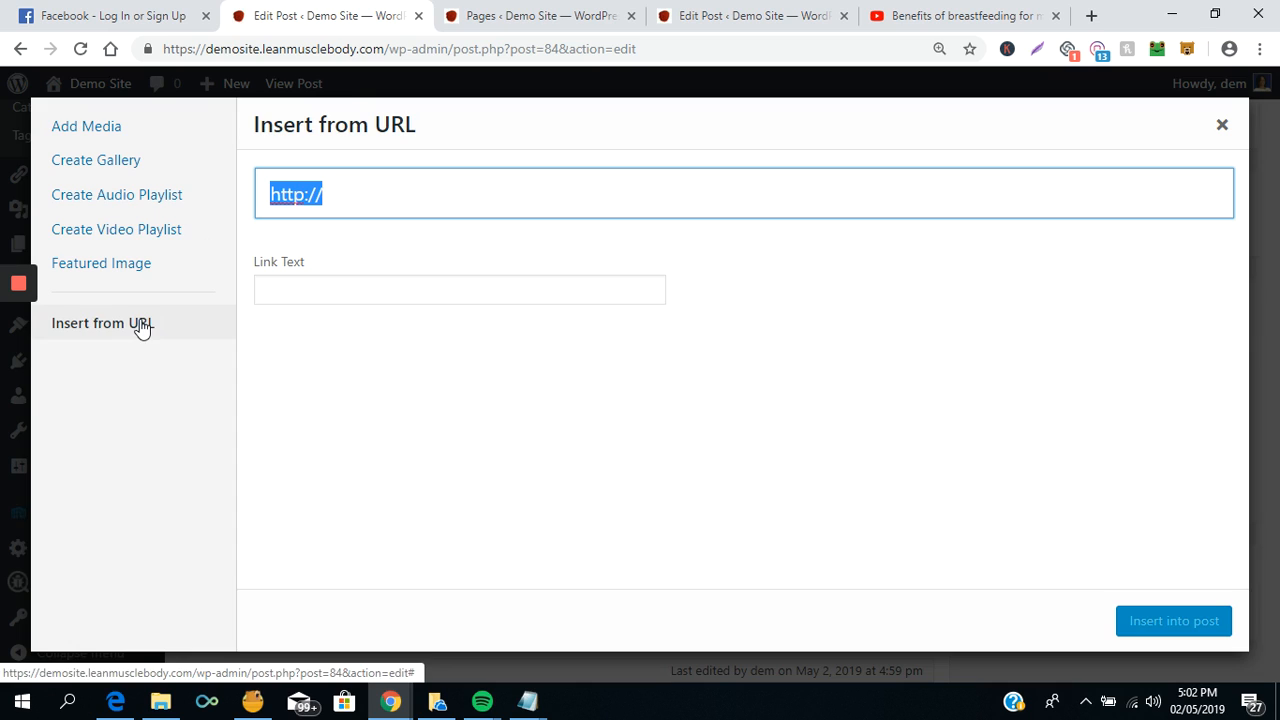
pyautogui.press('BackSpace')
pyautogui.hotkey('ctrl', 'v')
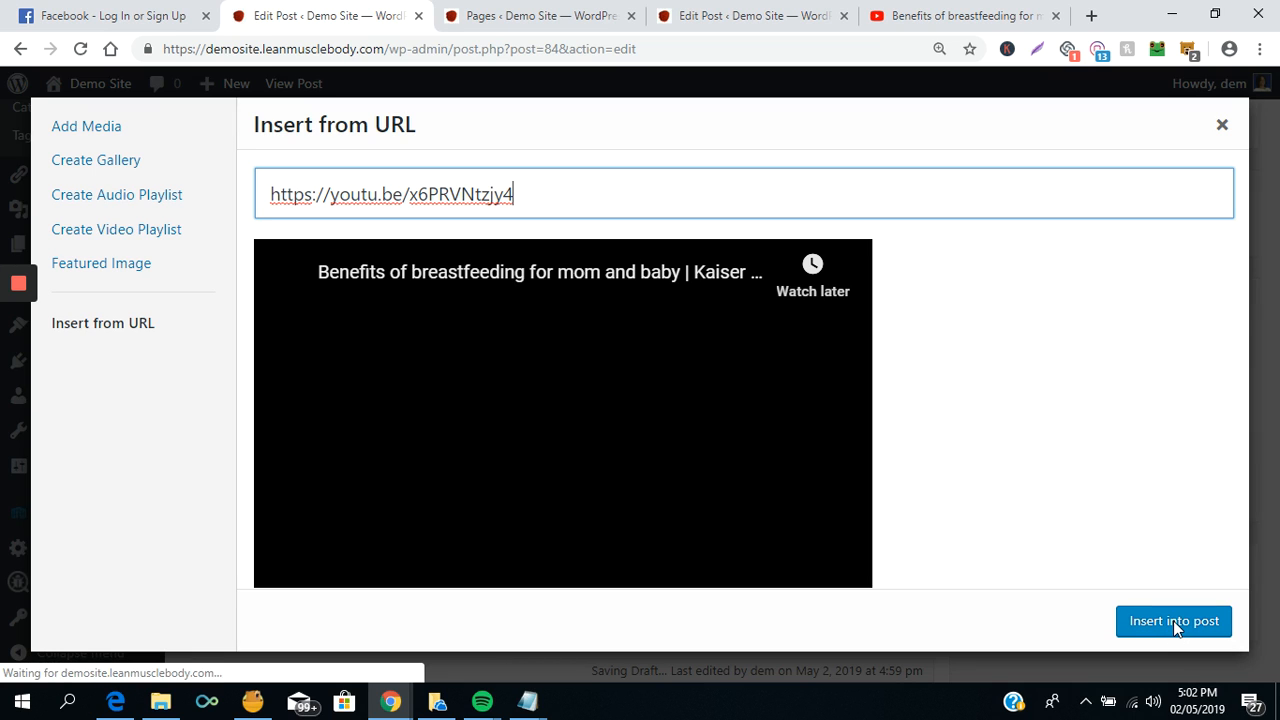
pyautogui.click(1174, 621)
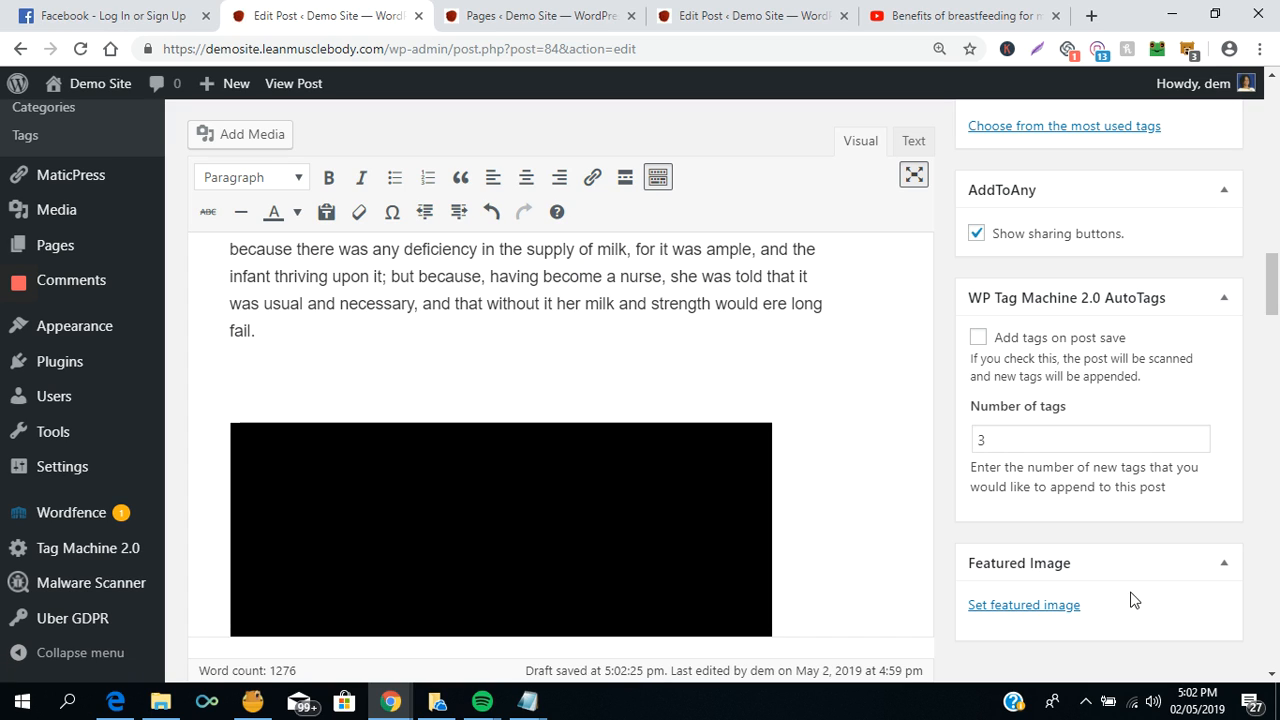
# - Set CAYENNE-PEPPER.jpg from the media library as the post's featured image
pyautogui.click(1049, 616)
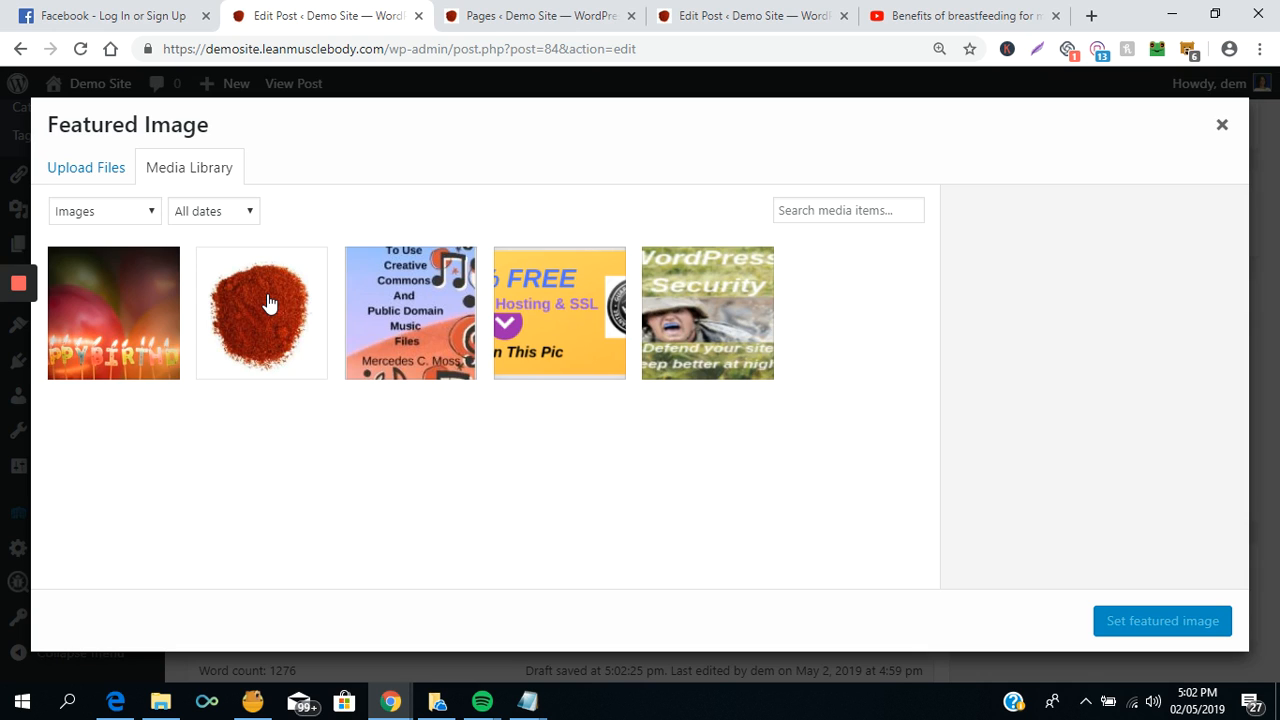
pyautogui.click(269, 304)
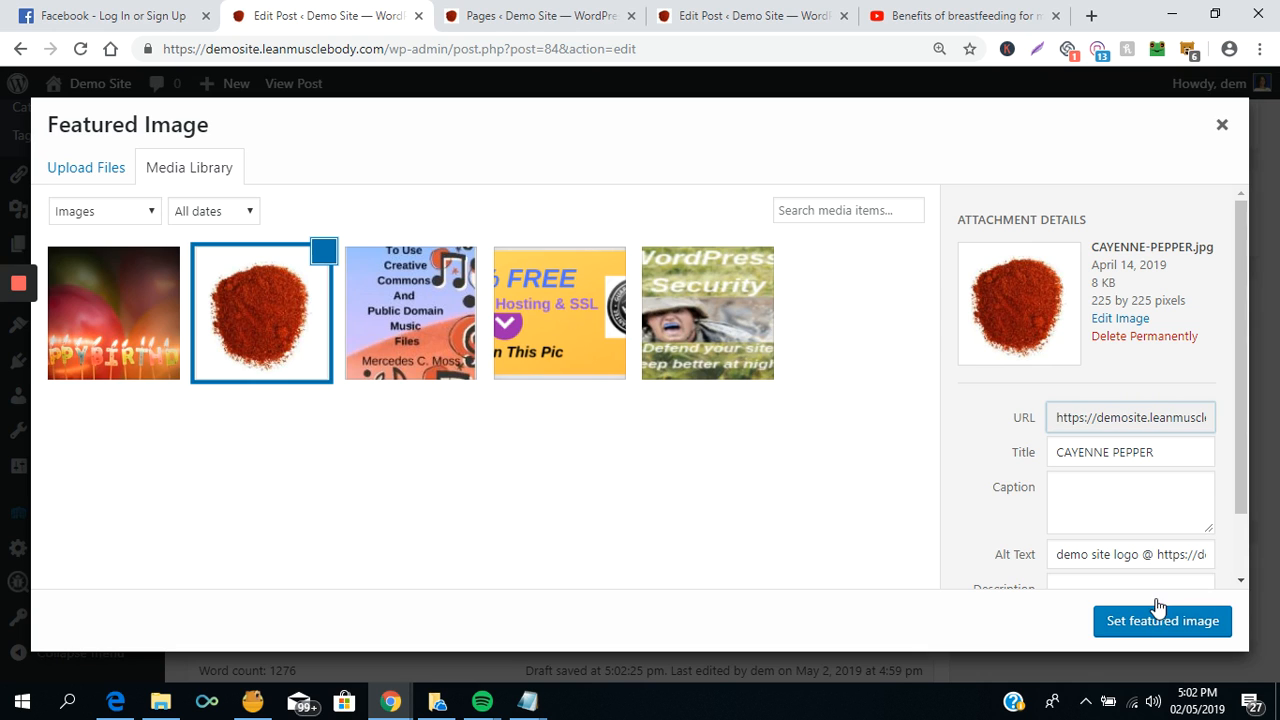
pyautogui.click(1145, 625)
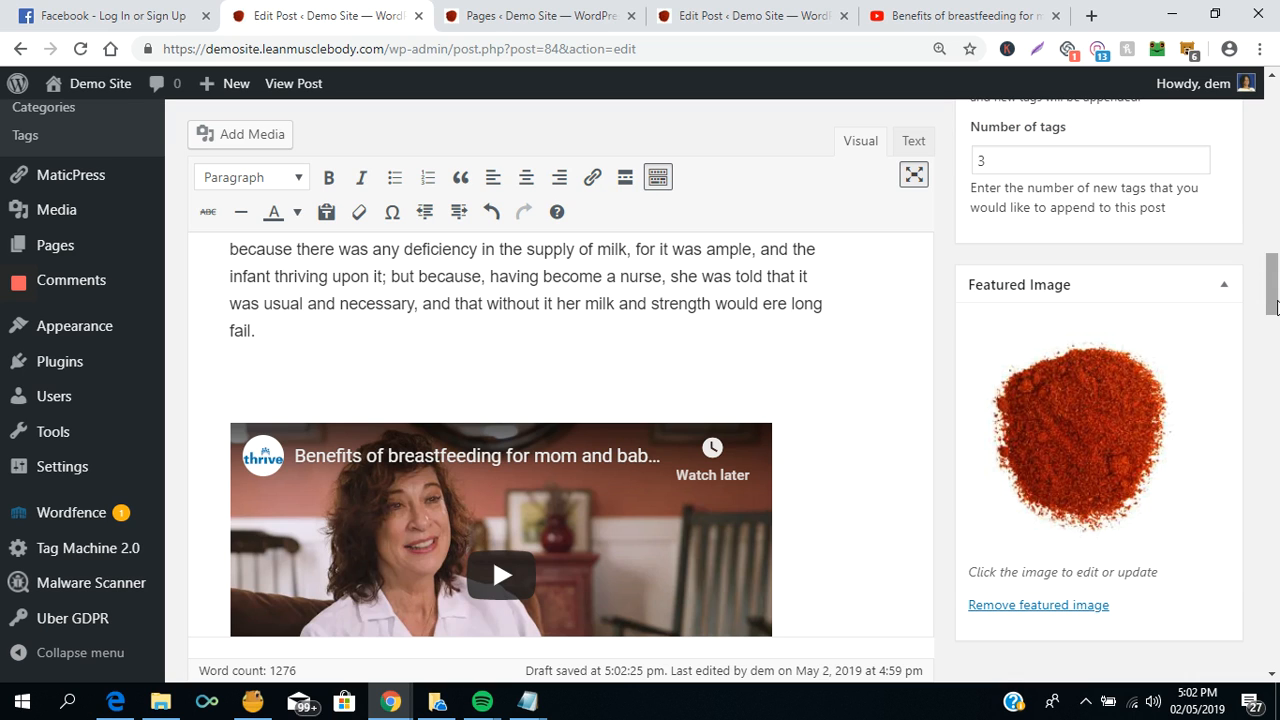
# - Examine the rest of the post below the embedded video, down to the article's end and the list of assigned tags
pyautogui.scroll(-3, 1277, 313)
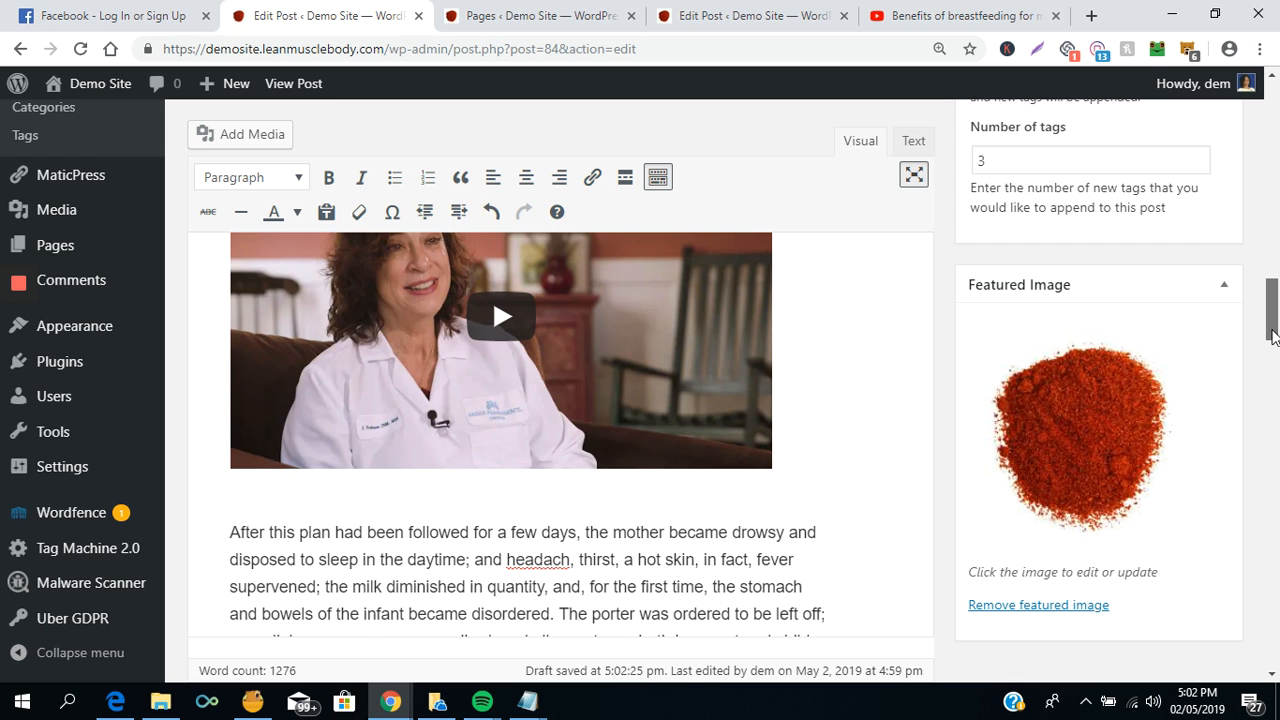
pyautogui.scroll(-3, 1273, 335)
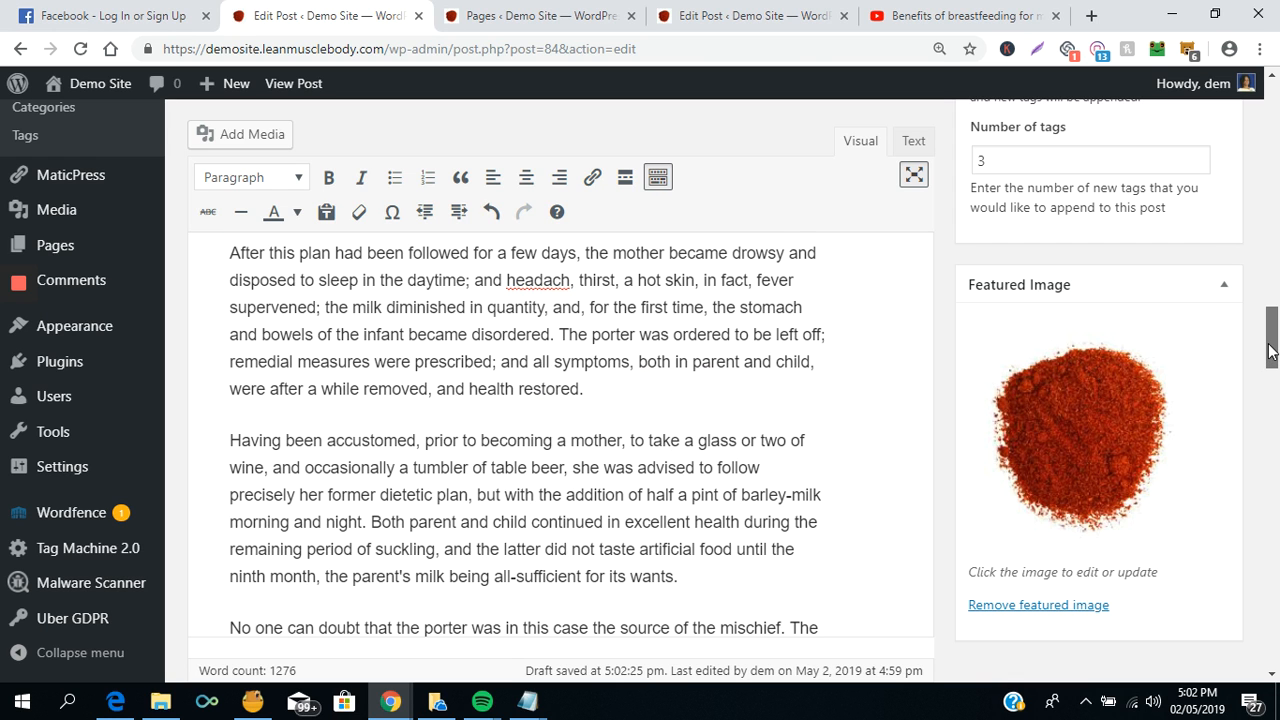
pyautogui.scroll(-5, 1271, 350)
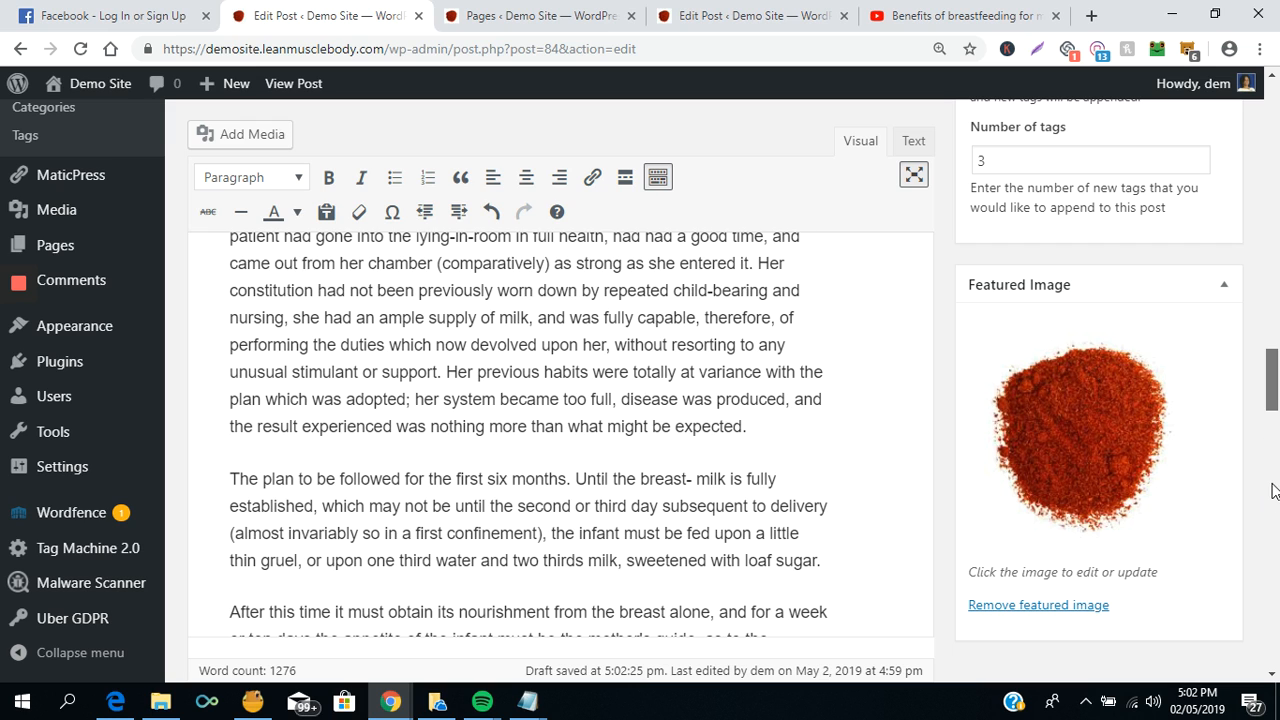
pyautogui.scroll(-10, 1273, 490)
pyautogui.moveTo(1270, 522); pyautogui.dragTo(1270, 548)
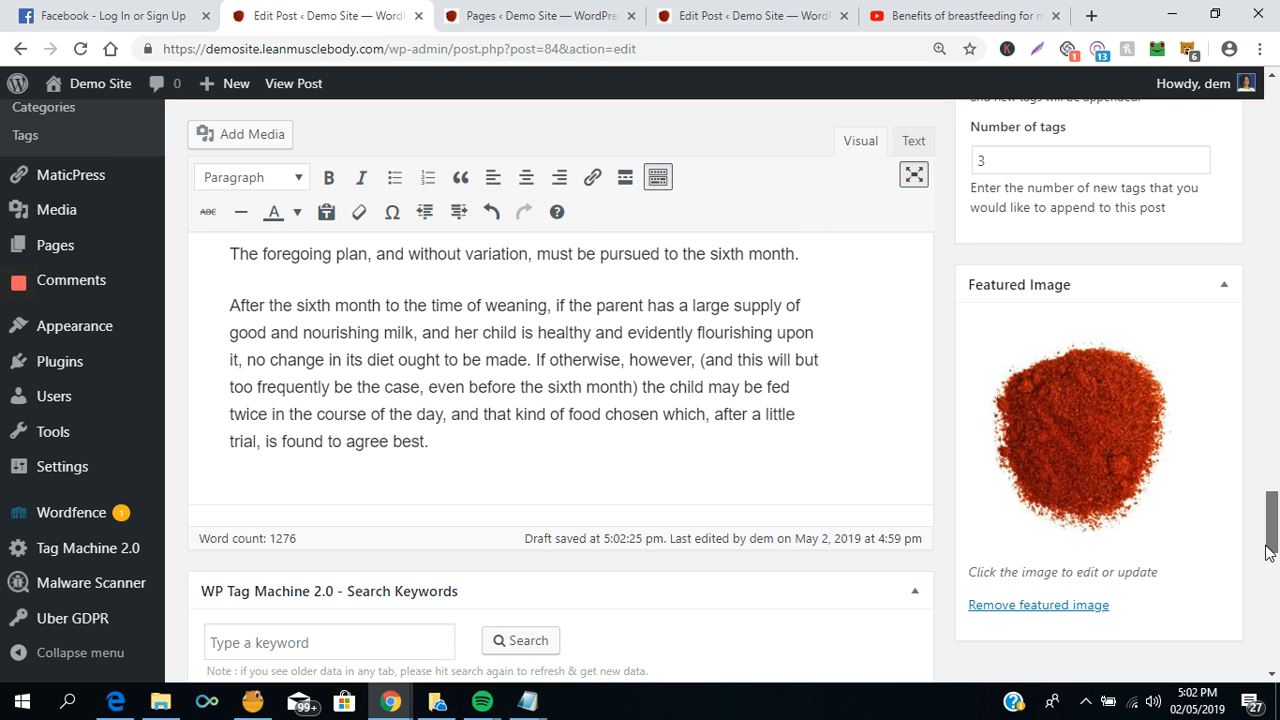
pyautogui.scroll(-5, 1268, 552)
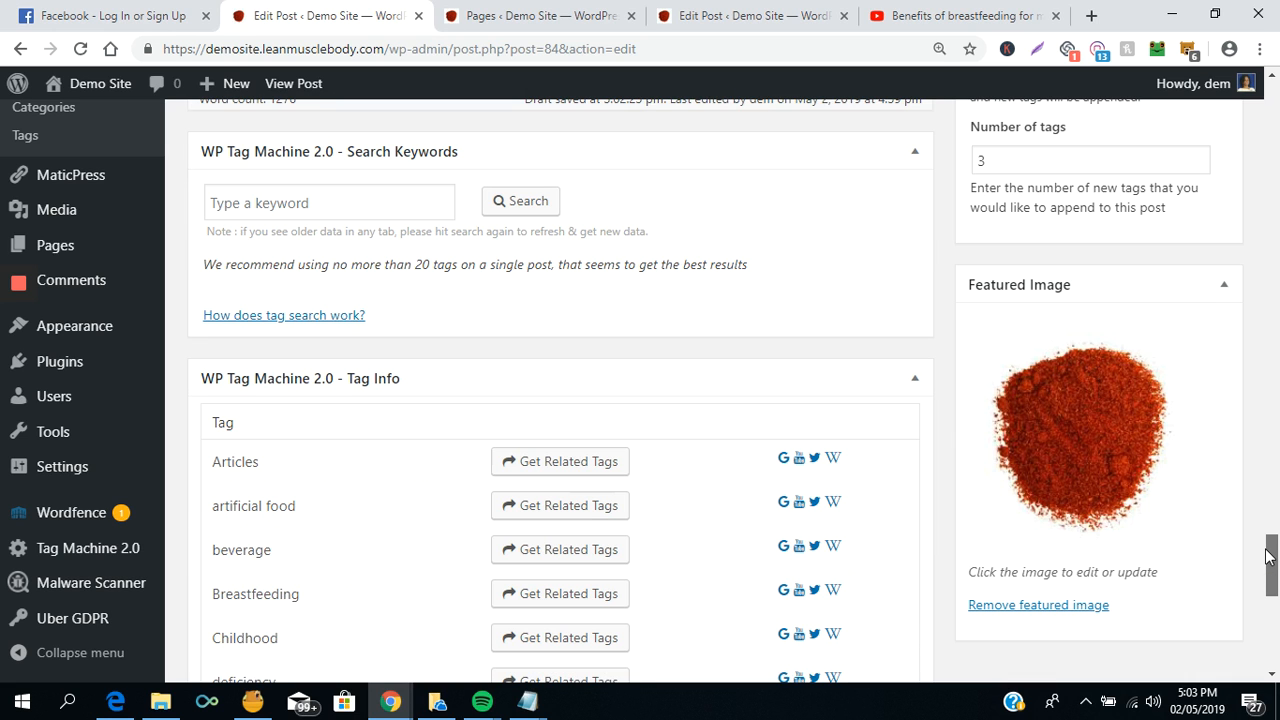
pyautogui.moveTo(1270, 556); pyautogui.dragTo(1268, 465)
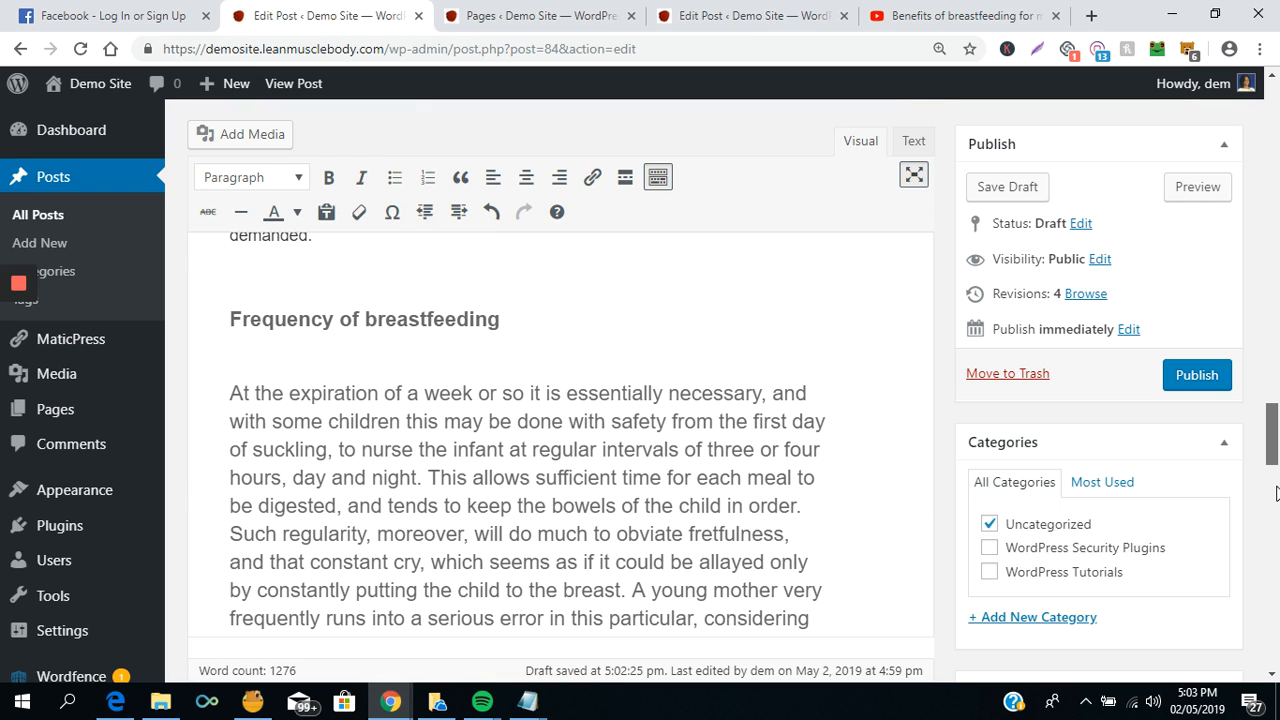
pyautogui.scroll(-3, 1276, 493)
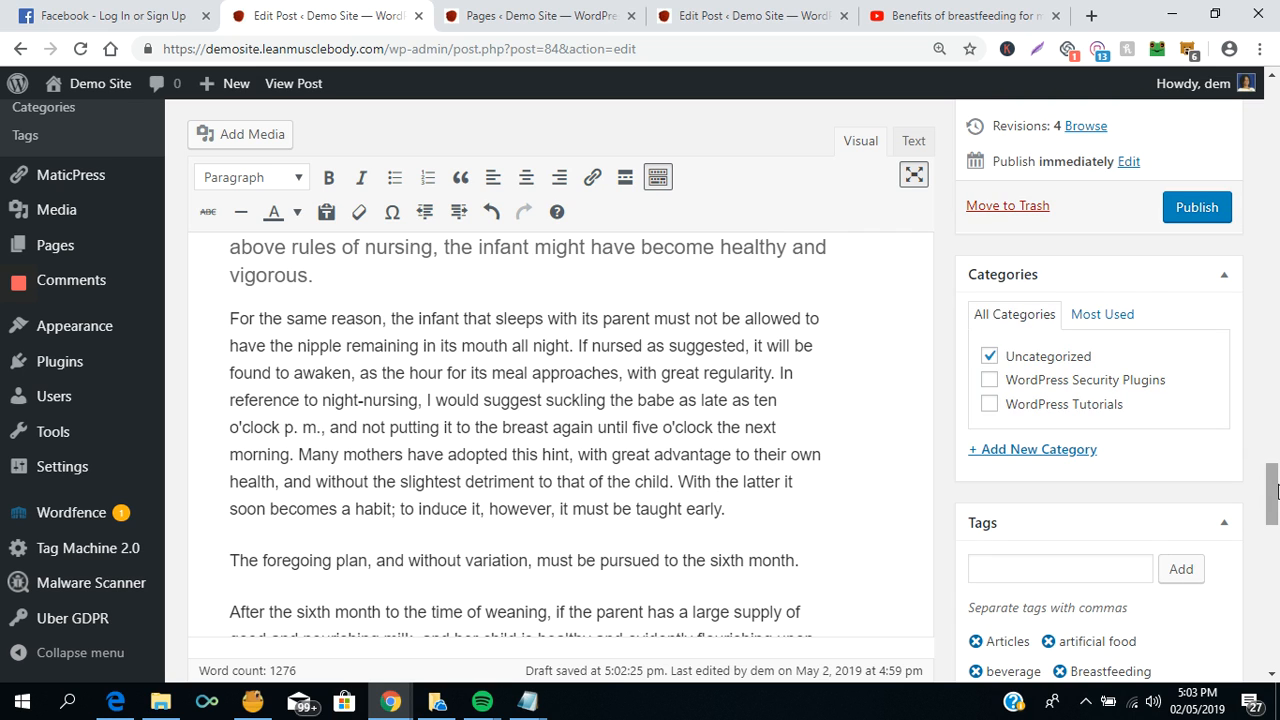
pyautogui.scroll(-4, 1274, 549)
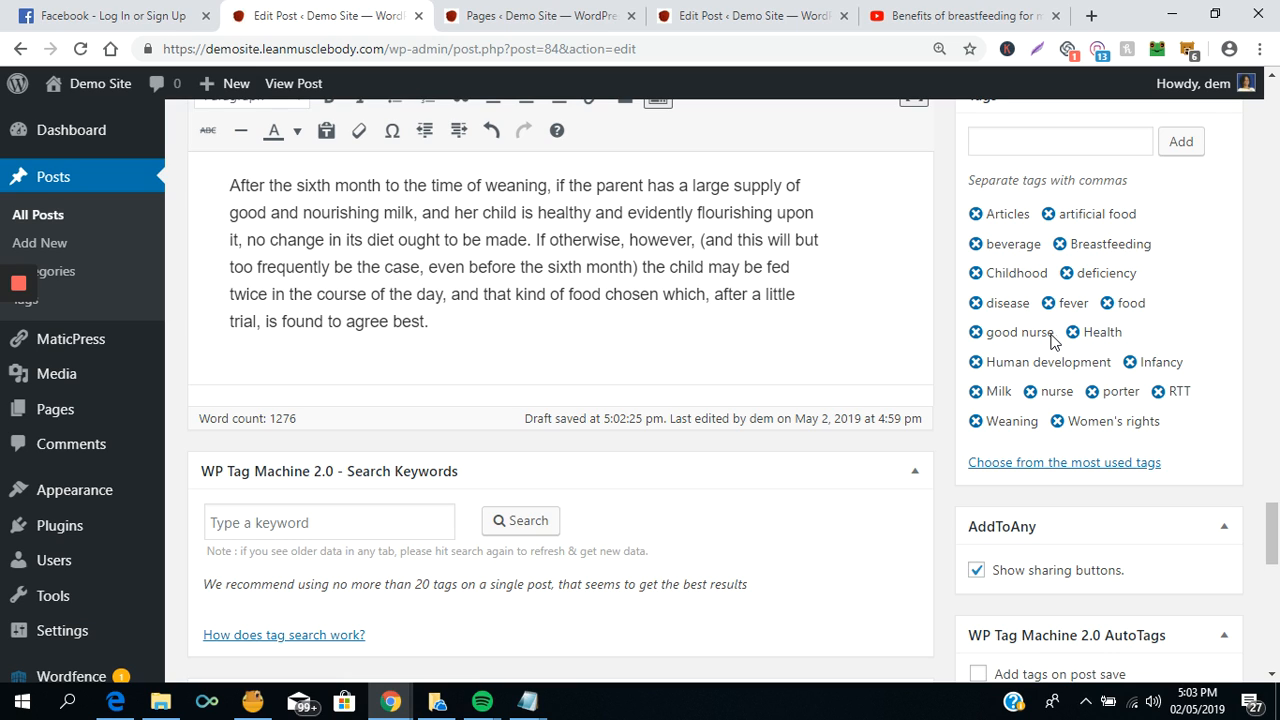
# - Remove the "Articles" tag from the post and add the tag "breastfeeding"
pyautogui.click(318, 517)
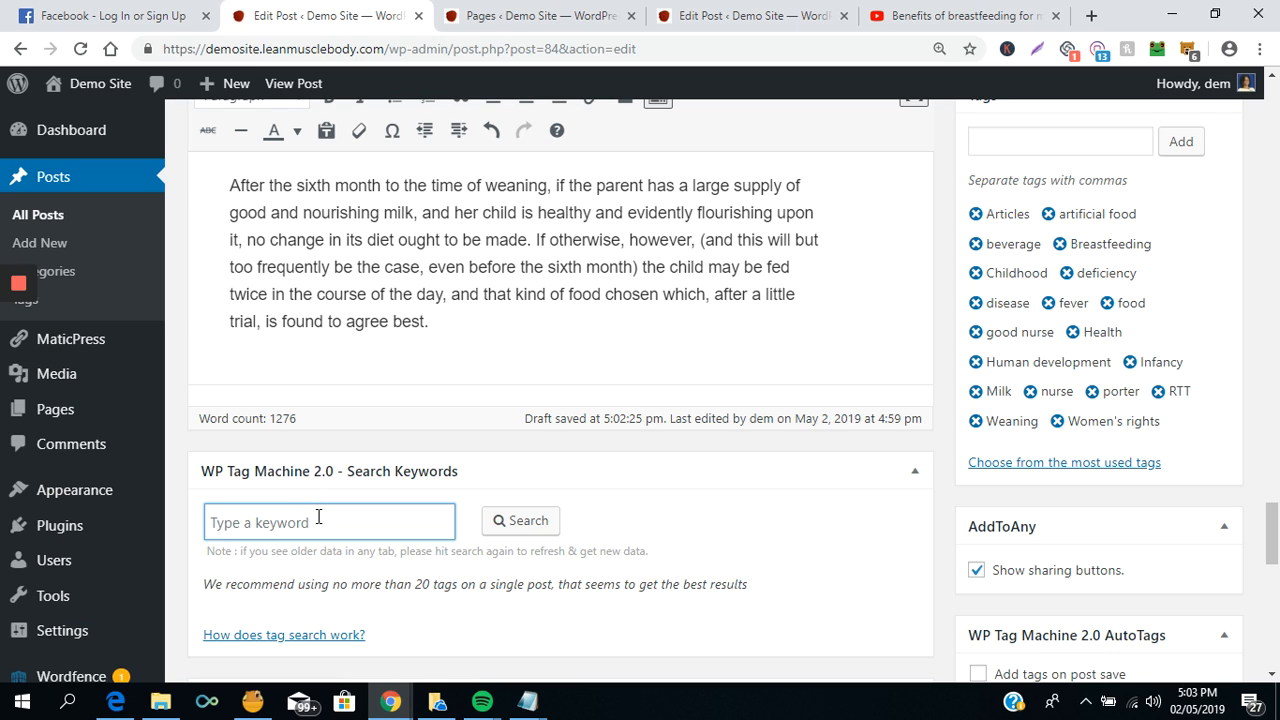
pyautogui.click(975, 215)
pyautogui.click(995, 143)
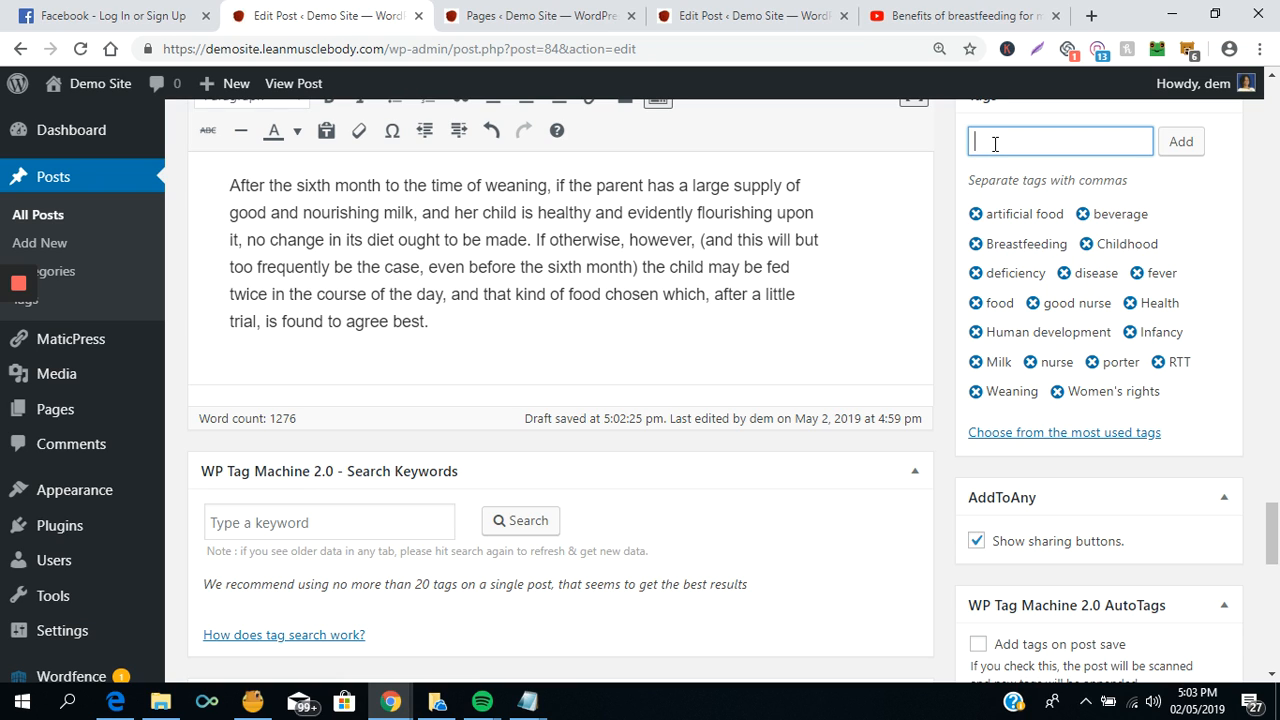
pyautogui.write('breastfeeding')
pyautogui.press('Return')
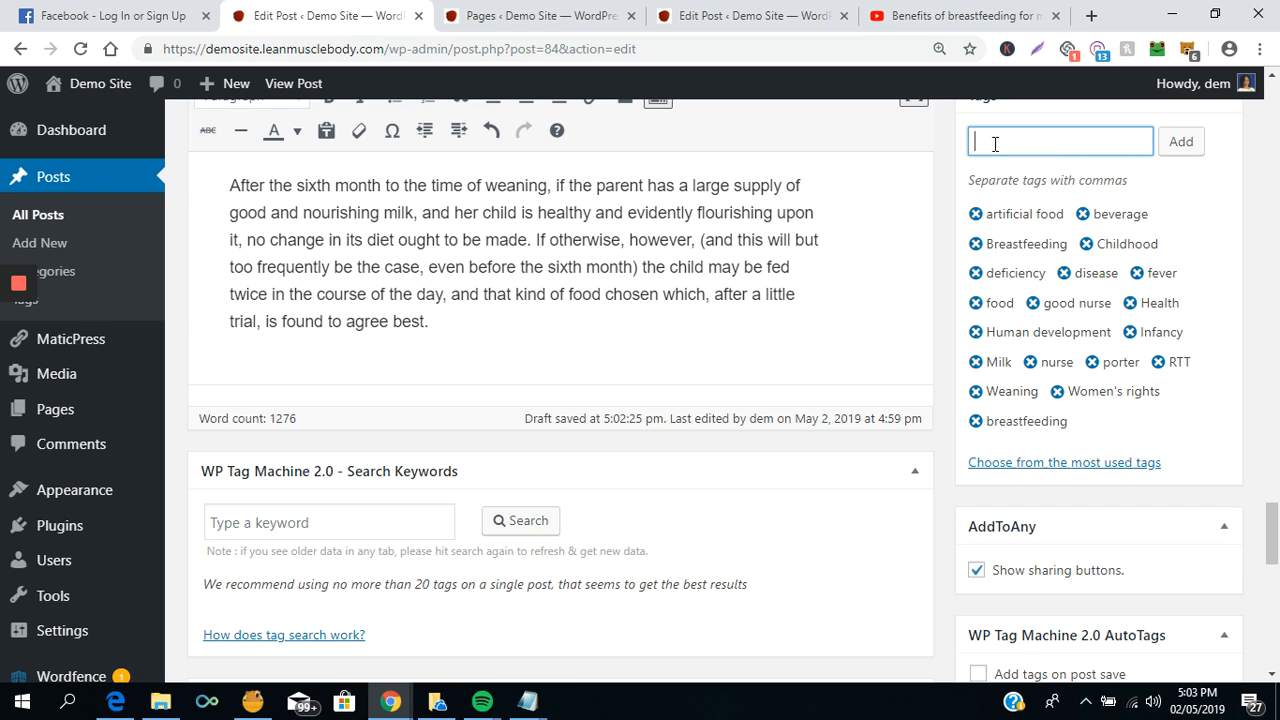
# - Add the tag "how to breastfeed" to the post
pyautogui.write('how to f')
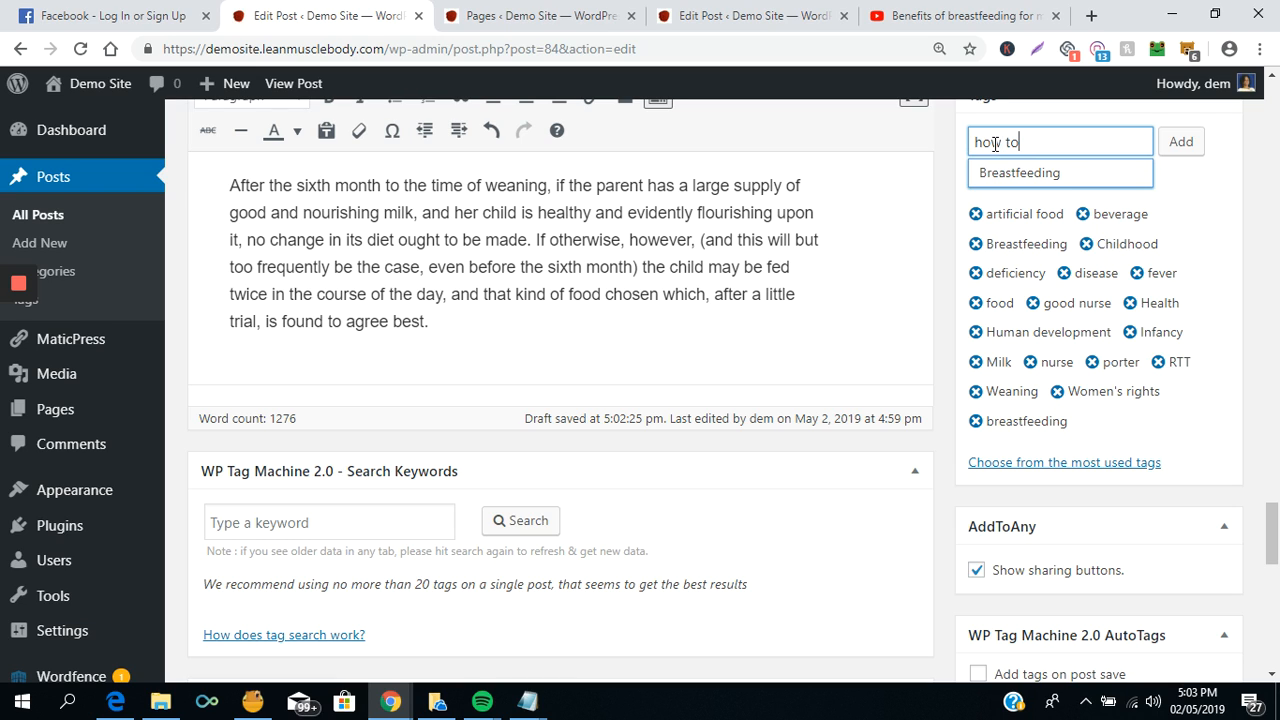
pyautogui.press('BackSpace')
pyautogui.write('breastfeeding')
pyautogui.press('BackSpace')
pyautogui.press('BackSpace')
pyautogui.press('BackSpace')
pyautogui.press('BackSpace')
pyautogui.write('d')
pyautogui.press('Return')
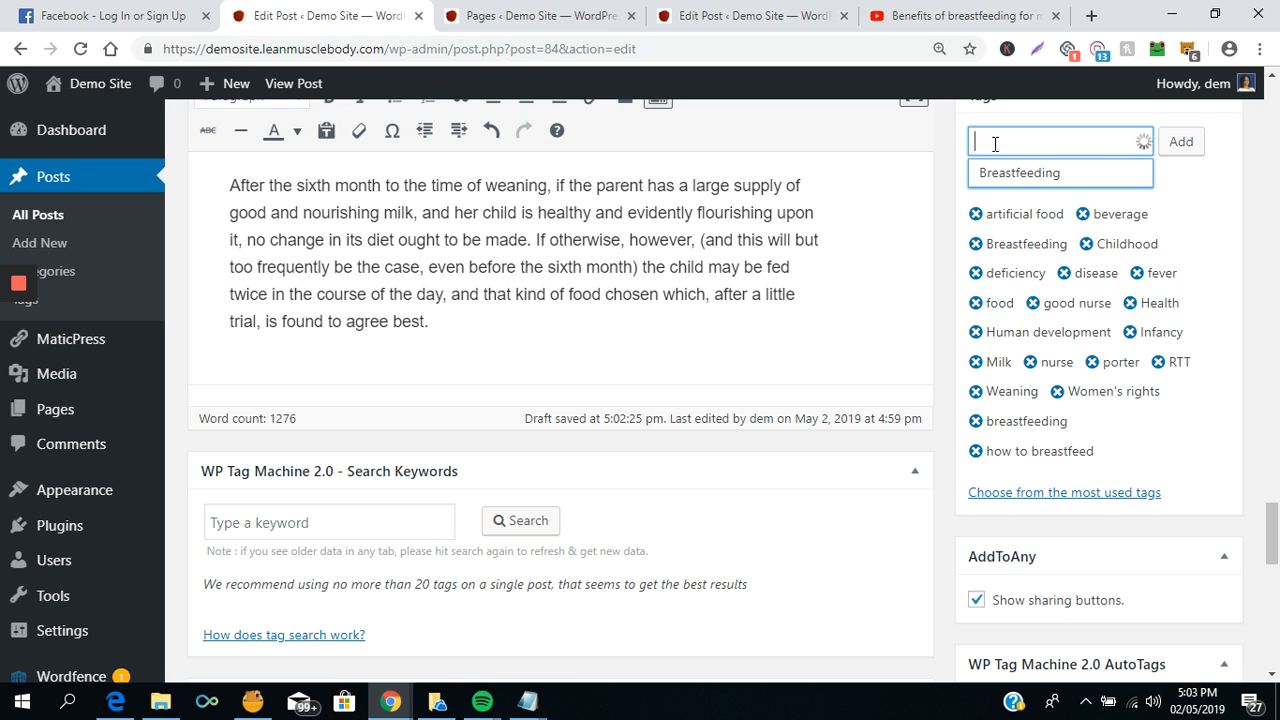
# - Remove every tag from the post except "Breastfeeding", "breastfeeding" and "how to breastfeed"
pyautogui.click(1082, 216)
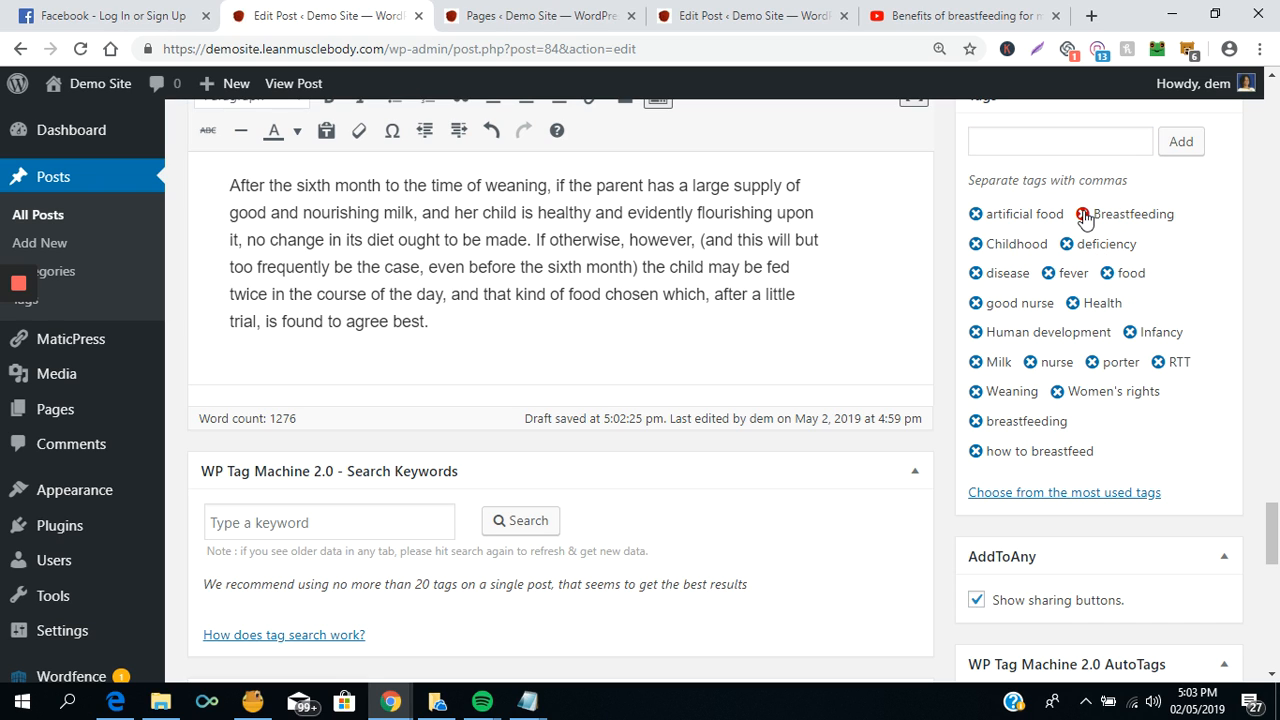
pyautogui.click(975, 214)
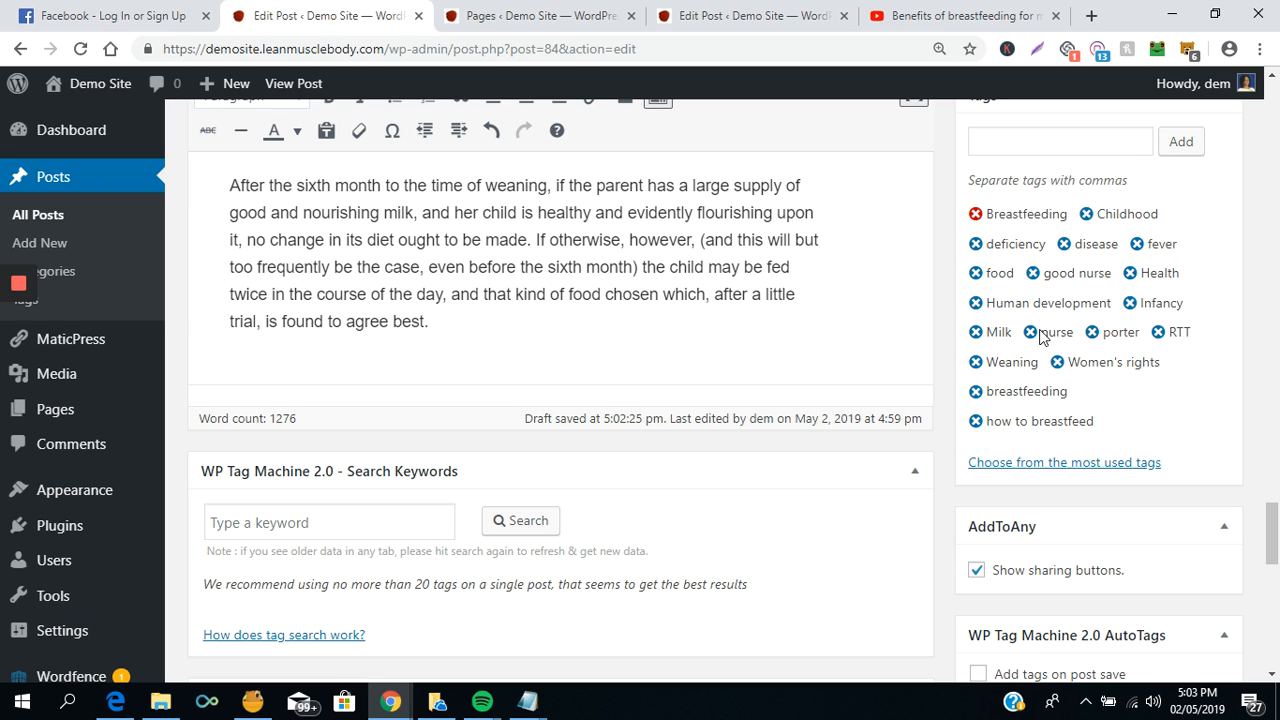
pyautogui.click(975, 246)
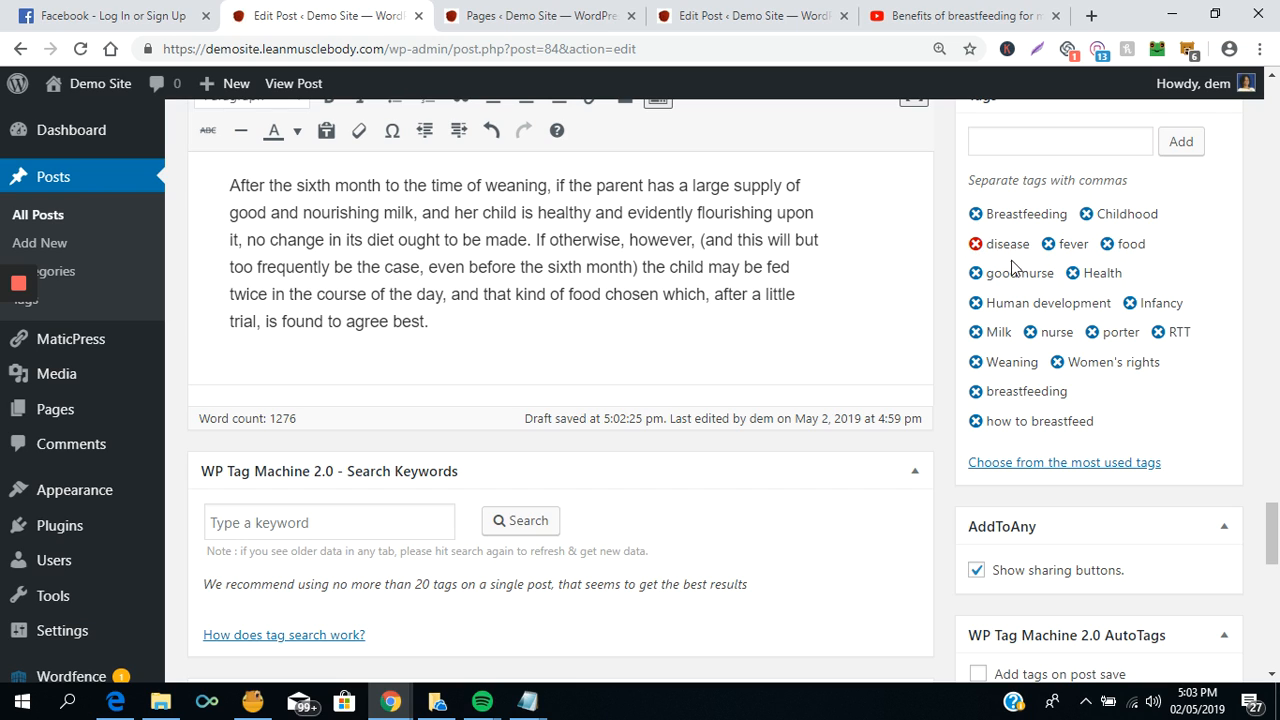
pyautogui.click(975, 245)
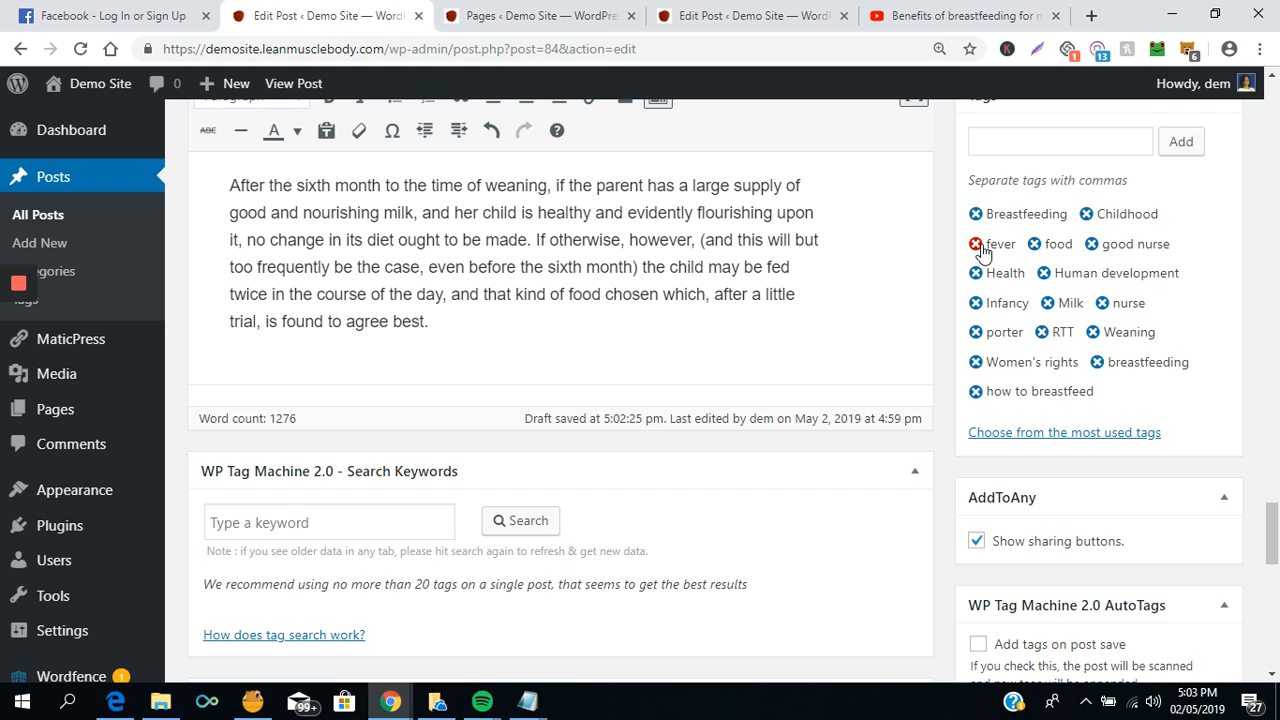
pyautogui.click(975, 245)
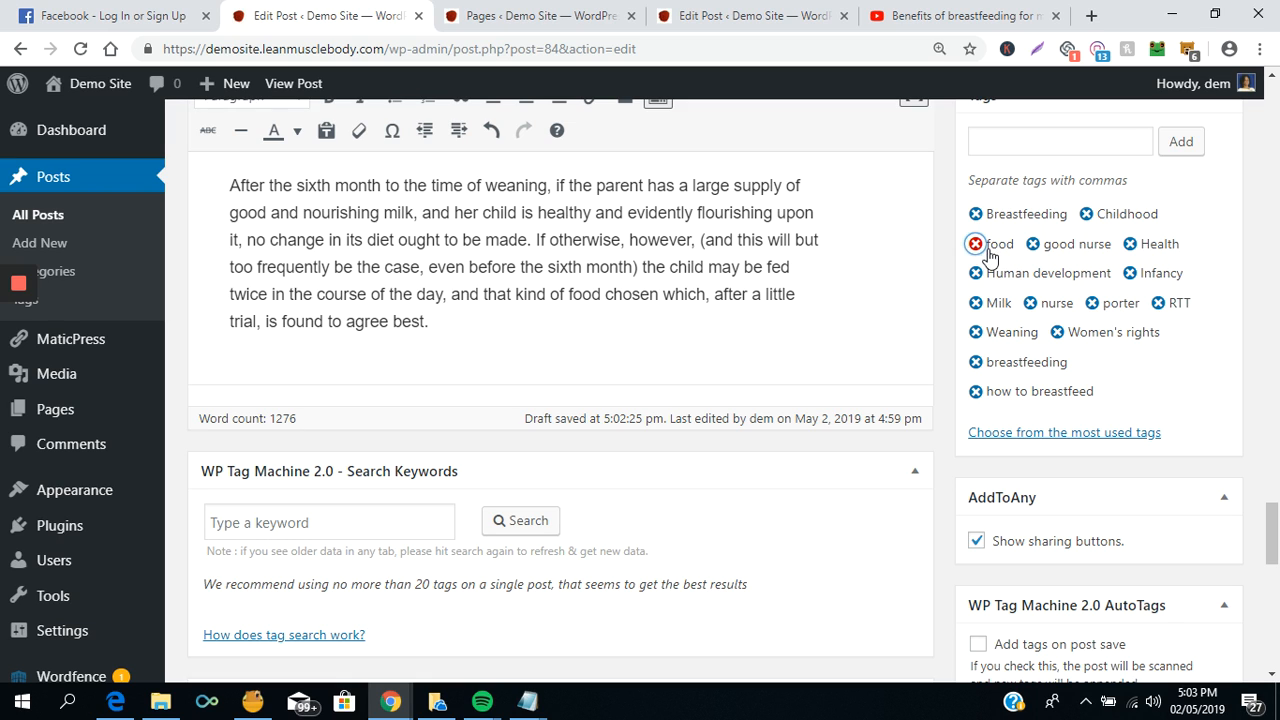
pyautogui.click(976, 245)
pyautogui.click(976, 245)
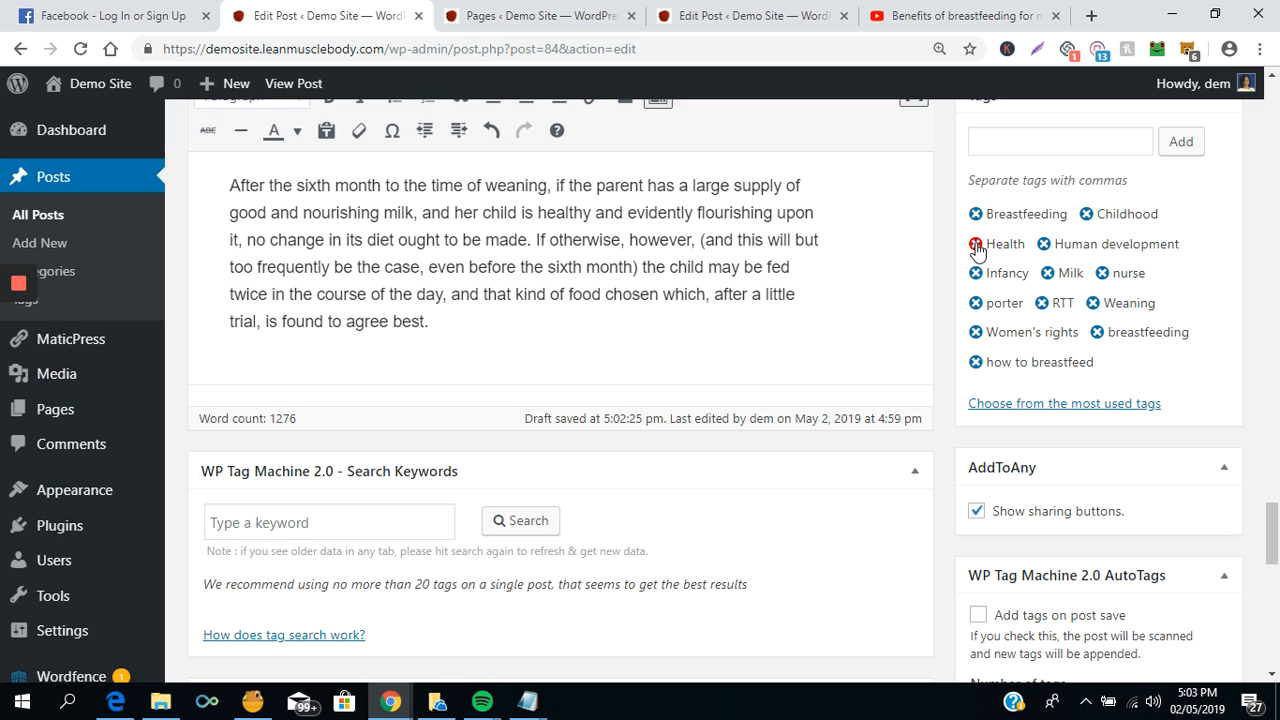
pyautogui.click(975, 244)
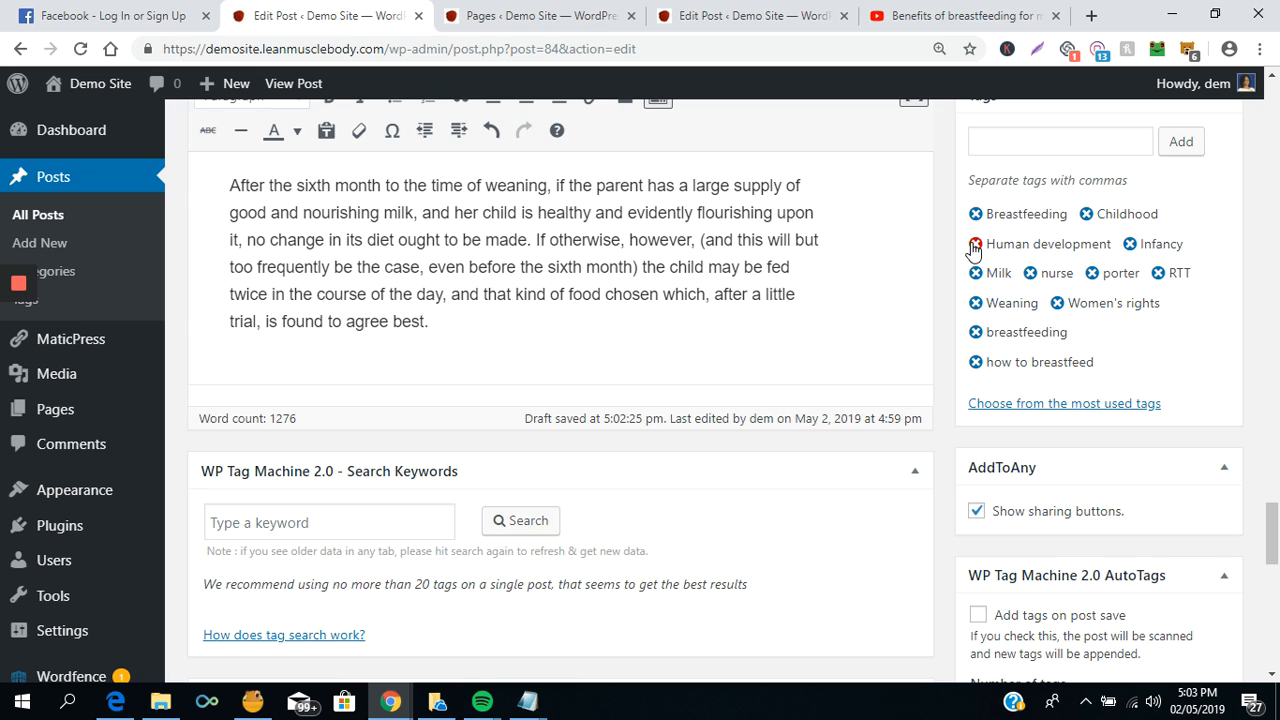
pyautogui.click(975, 245)
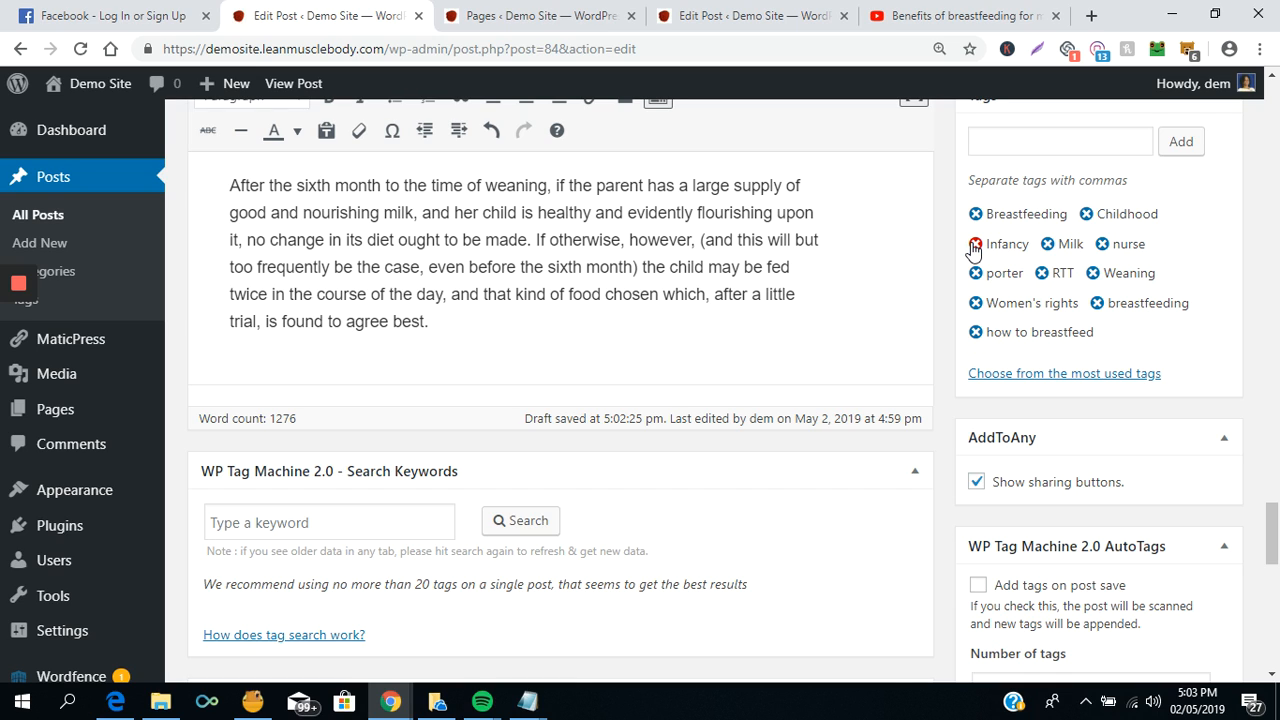
pyautogui.click(975, 245)
pyautogui.click(975, 245)
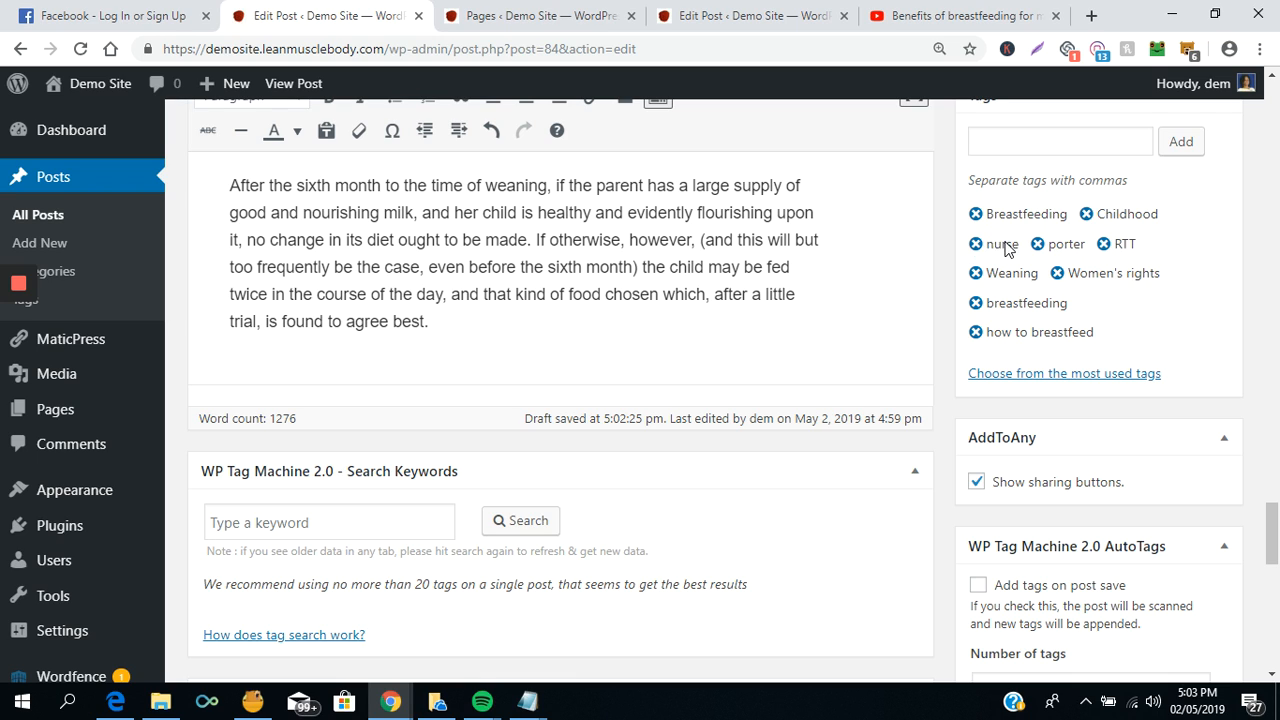
pyautogui.click(975, 245)
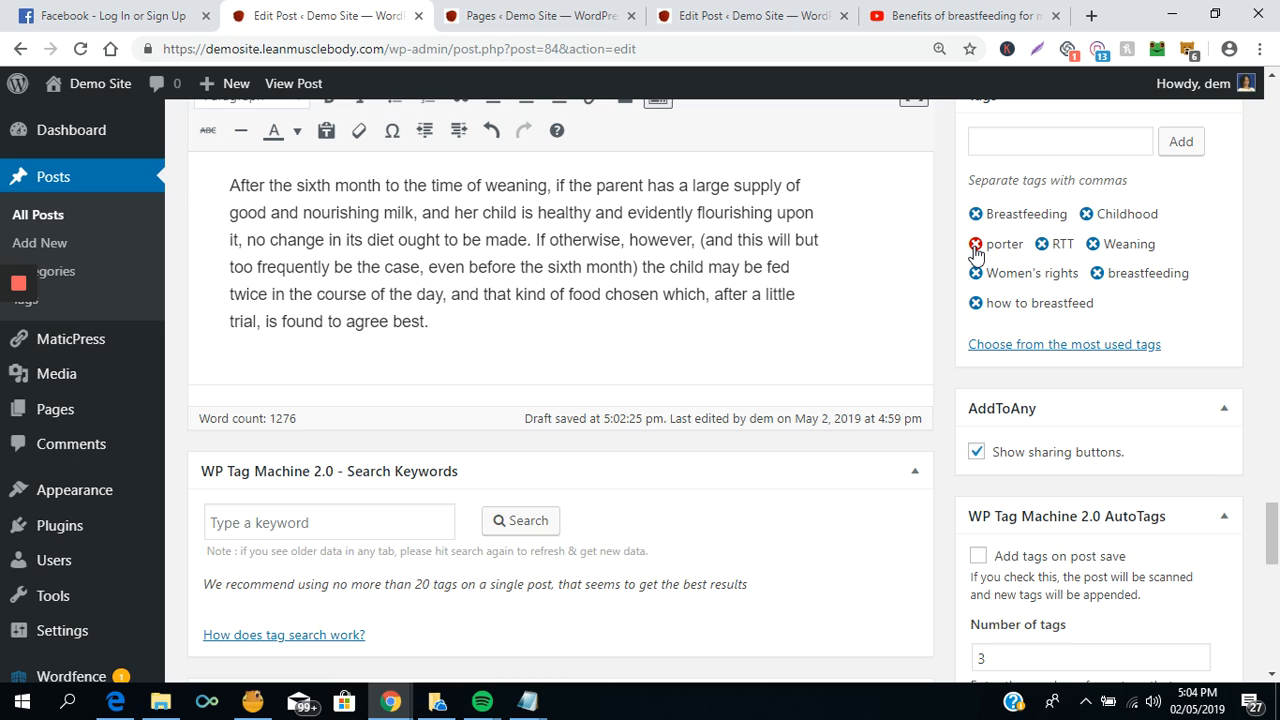
pyautogui.click(975, 245)
pyautogui.click(975, 245)
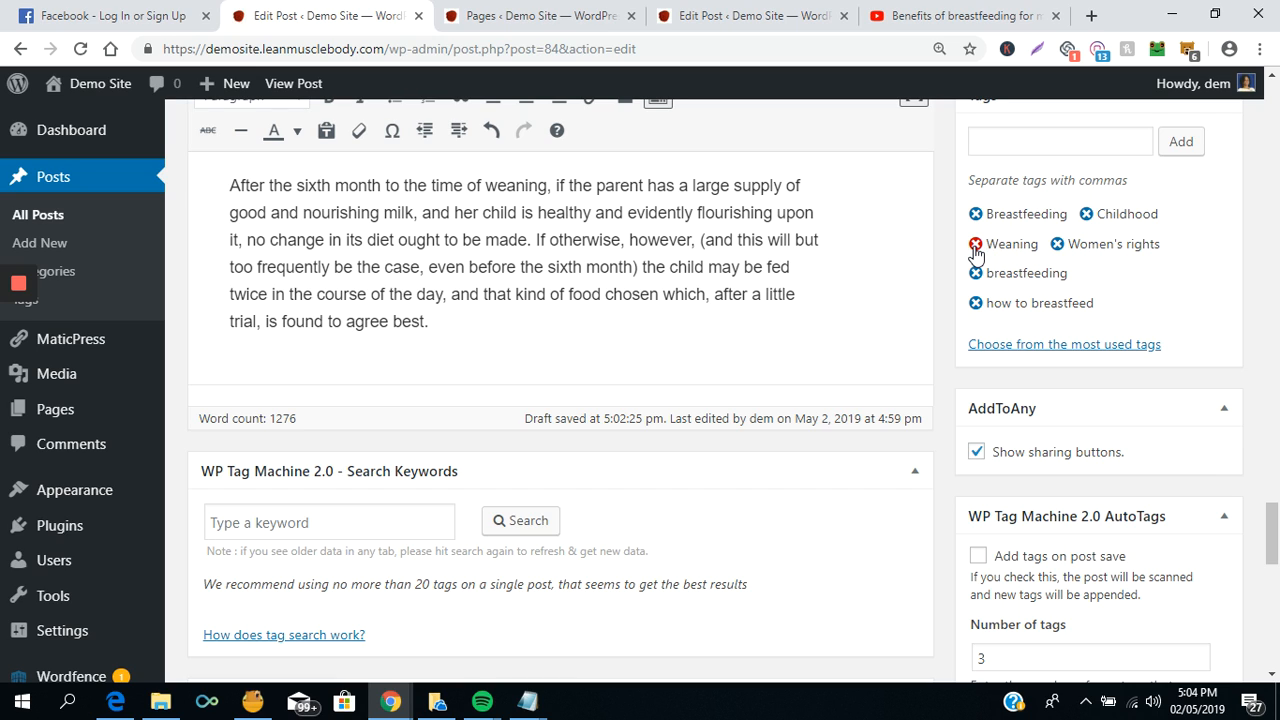
pyautogui.click(975, 245)
pyautogui.click(975, 245)
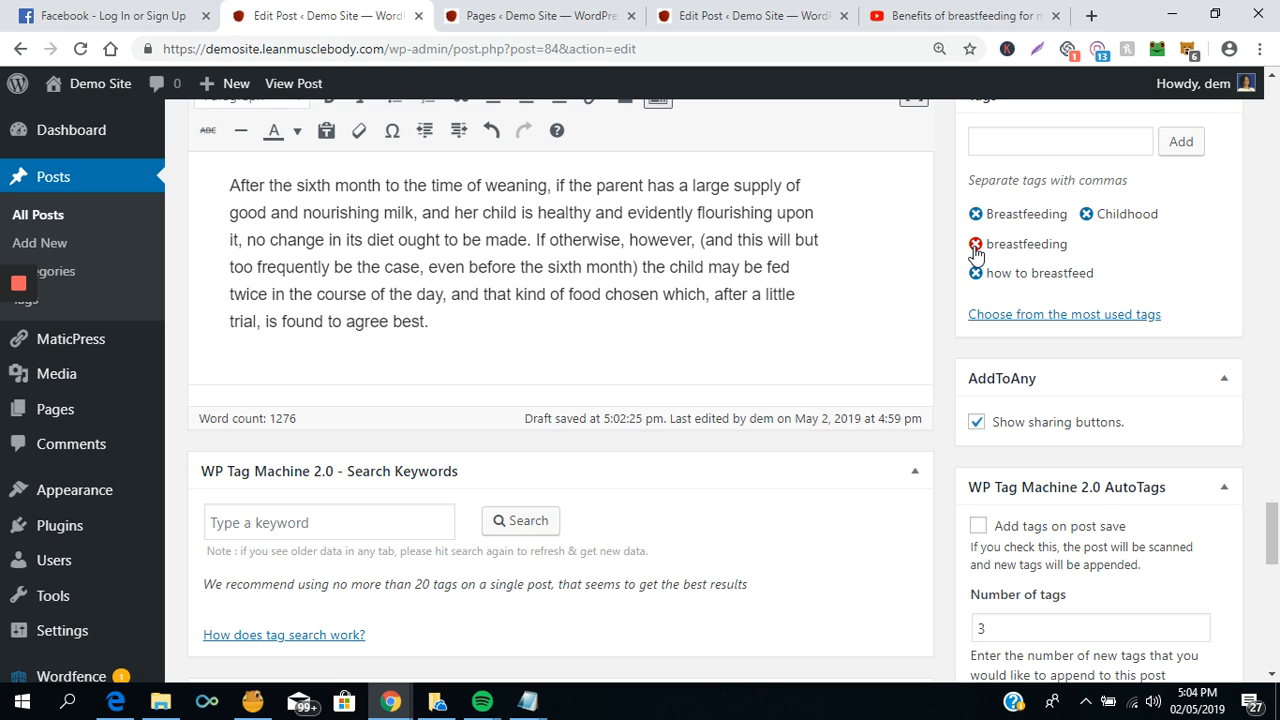
pyautogui.click(1086, 214)
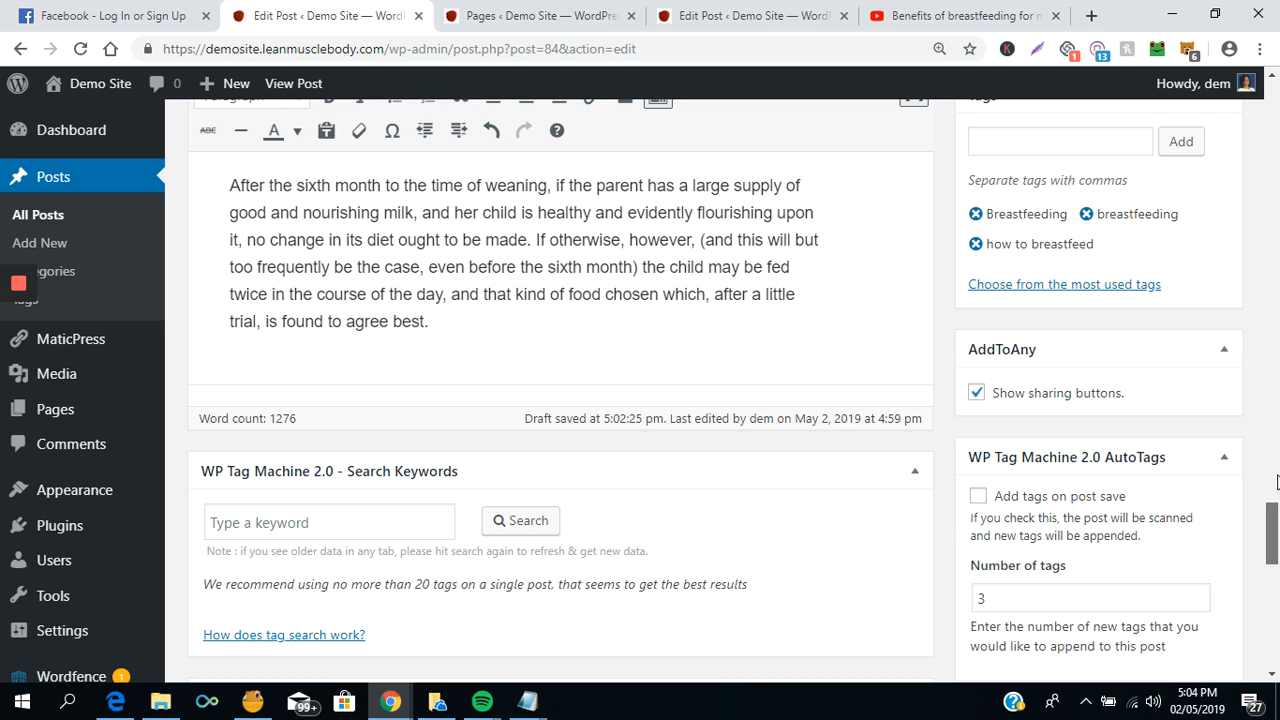
# - Publish the post "Breastfeeding: The ABCs Of Breastfeeding"
pyautogui.scroll(2, 1274, 510)
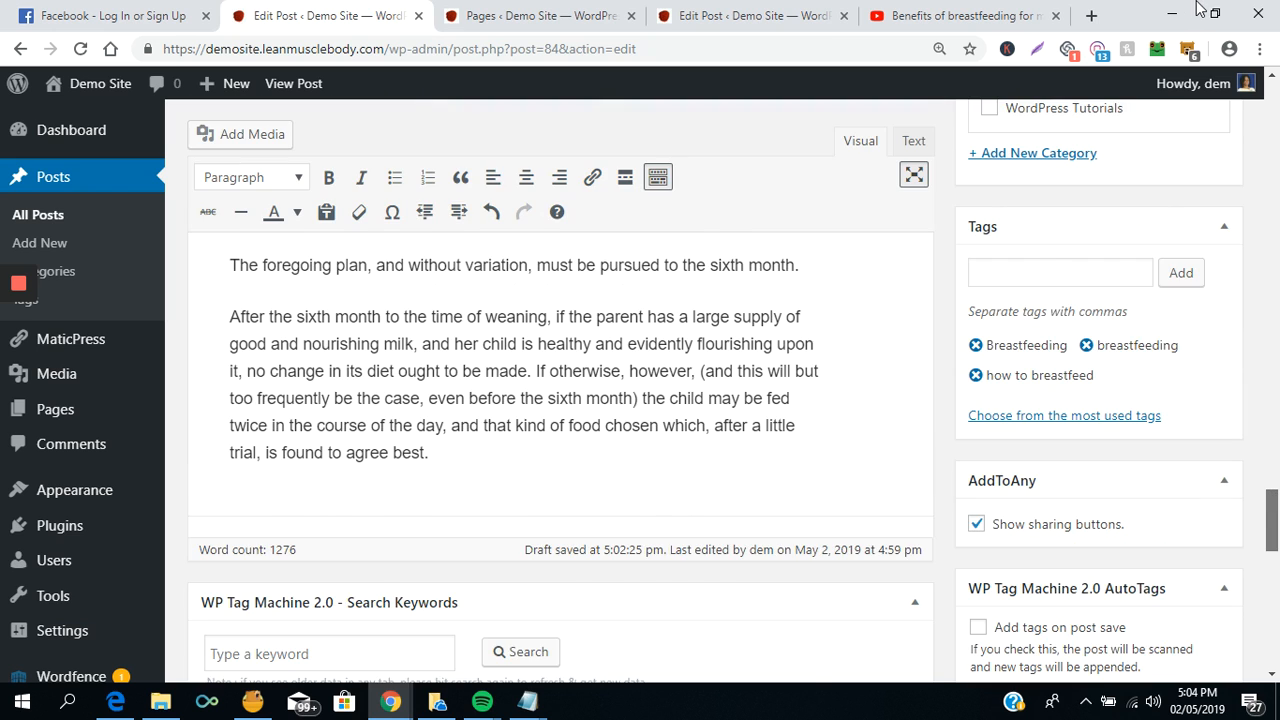
pyautogui.scroll(5, 1200, 377)
pyautogui.click(1200, 377)
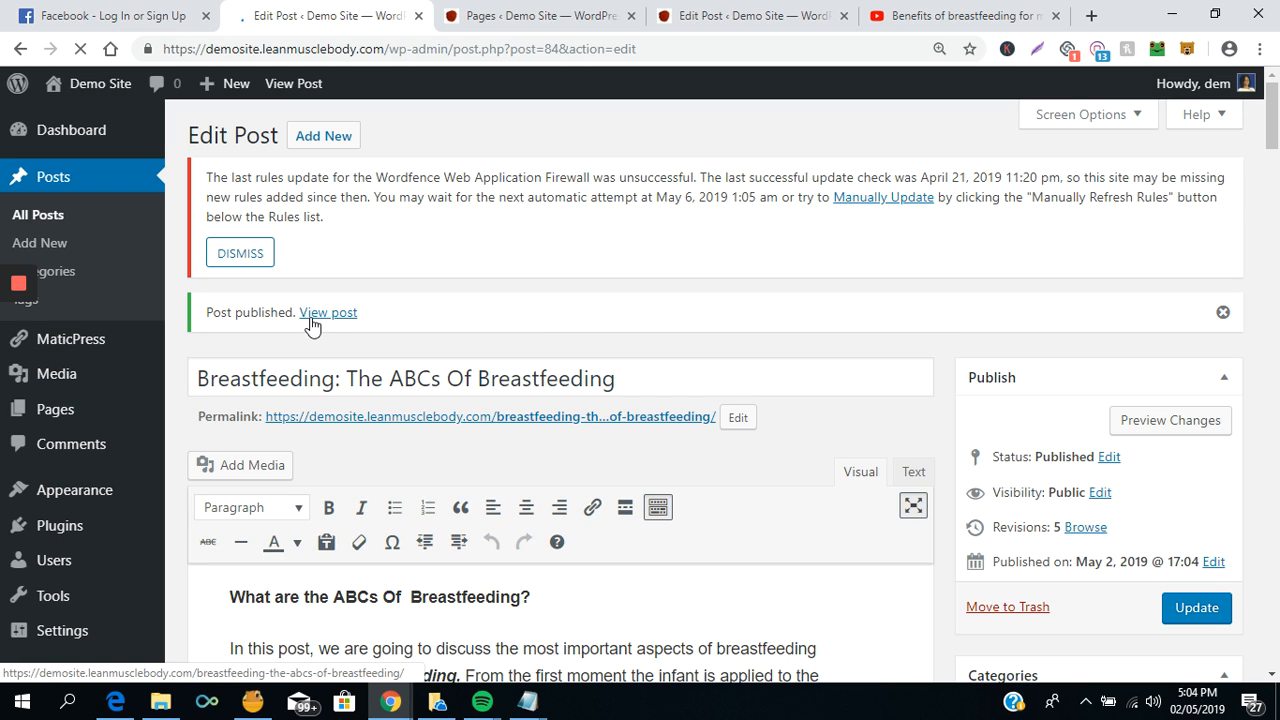
pyautogui.click(312, 316)
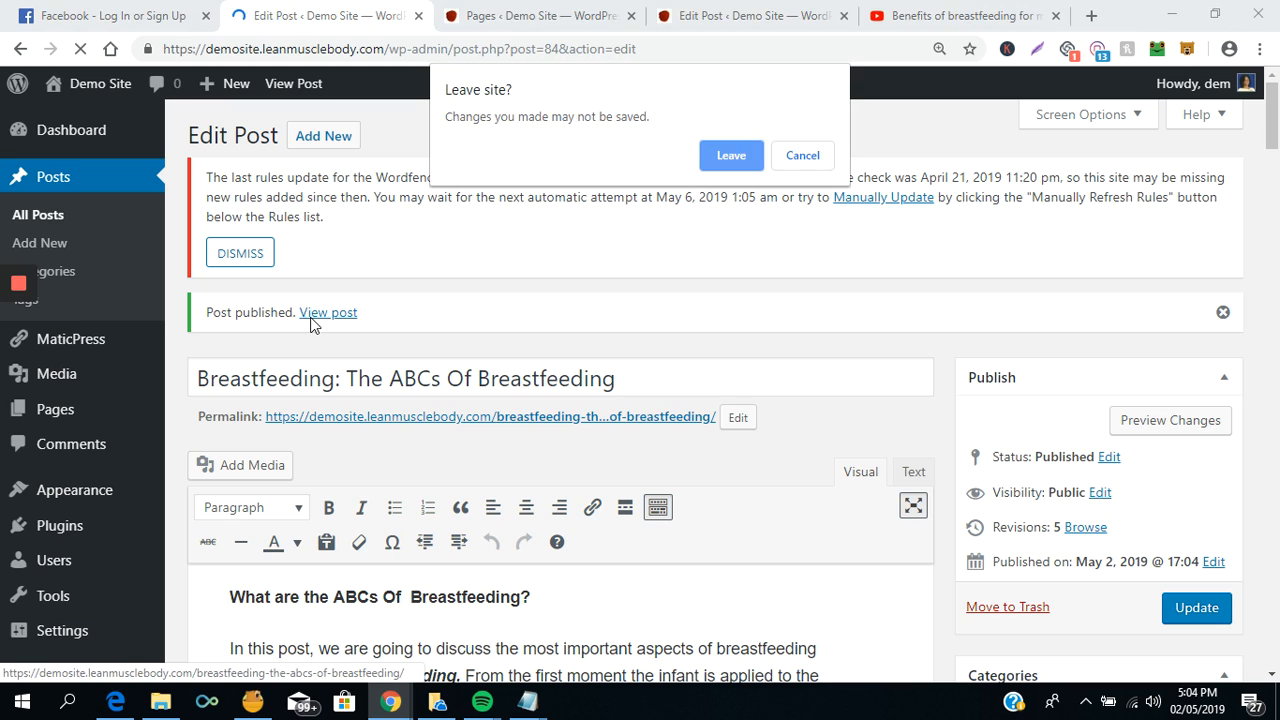
pyautogui.click(801, 157)
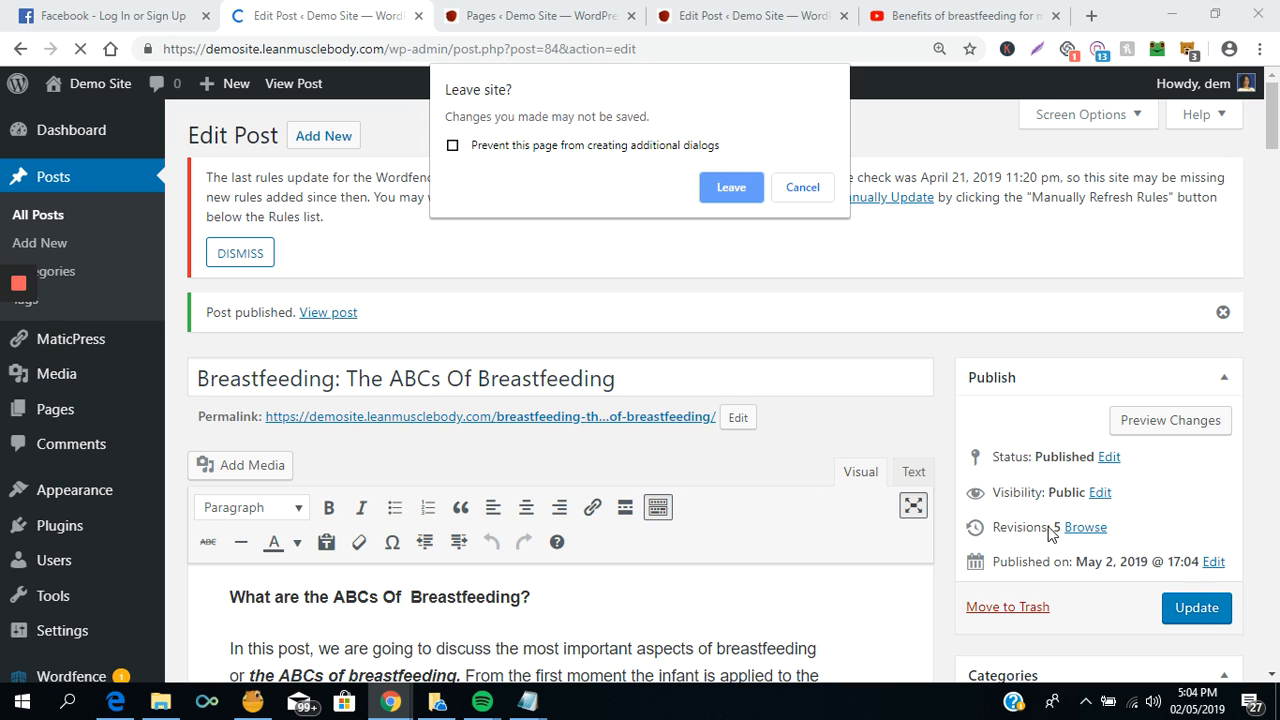
pyautogui.click(785, 187)
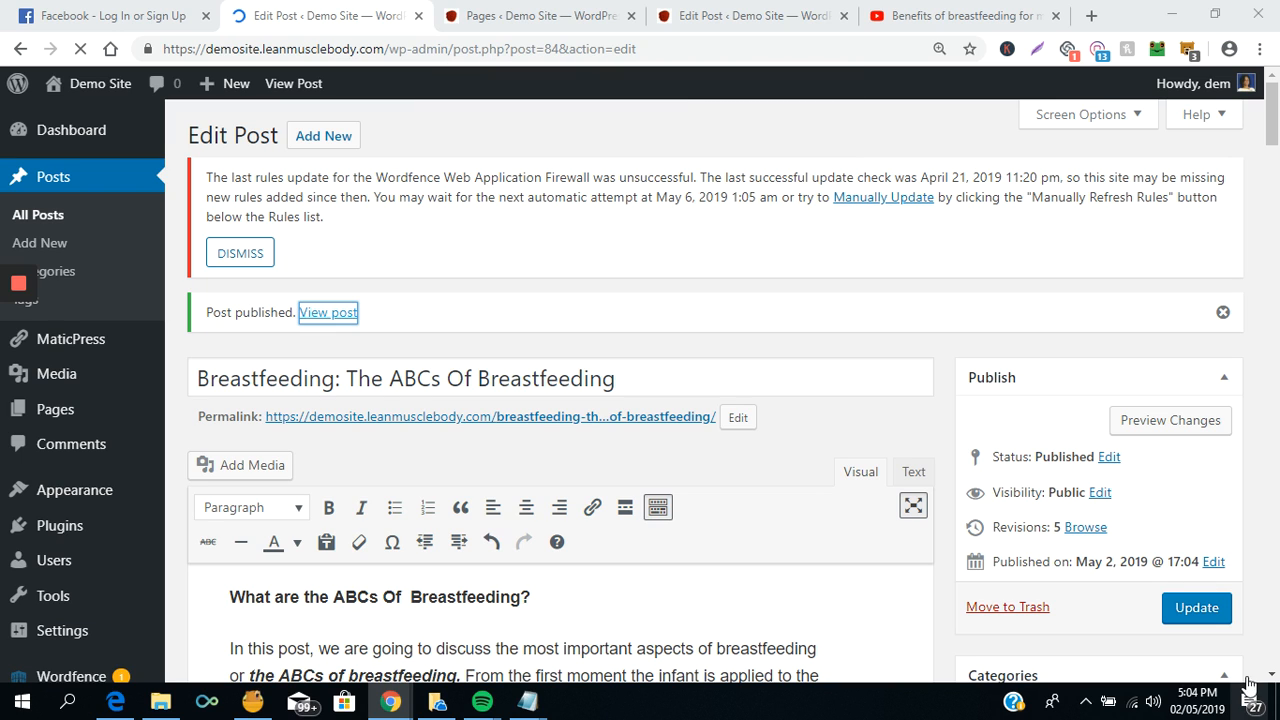
# - Open the published breastfeeding post on the live site, agreeing to leave the editor, and look over its introduction and images
pyautogui.click(336, 316)
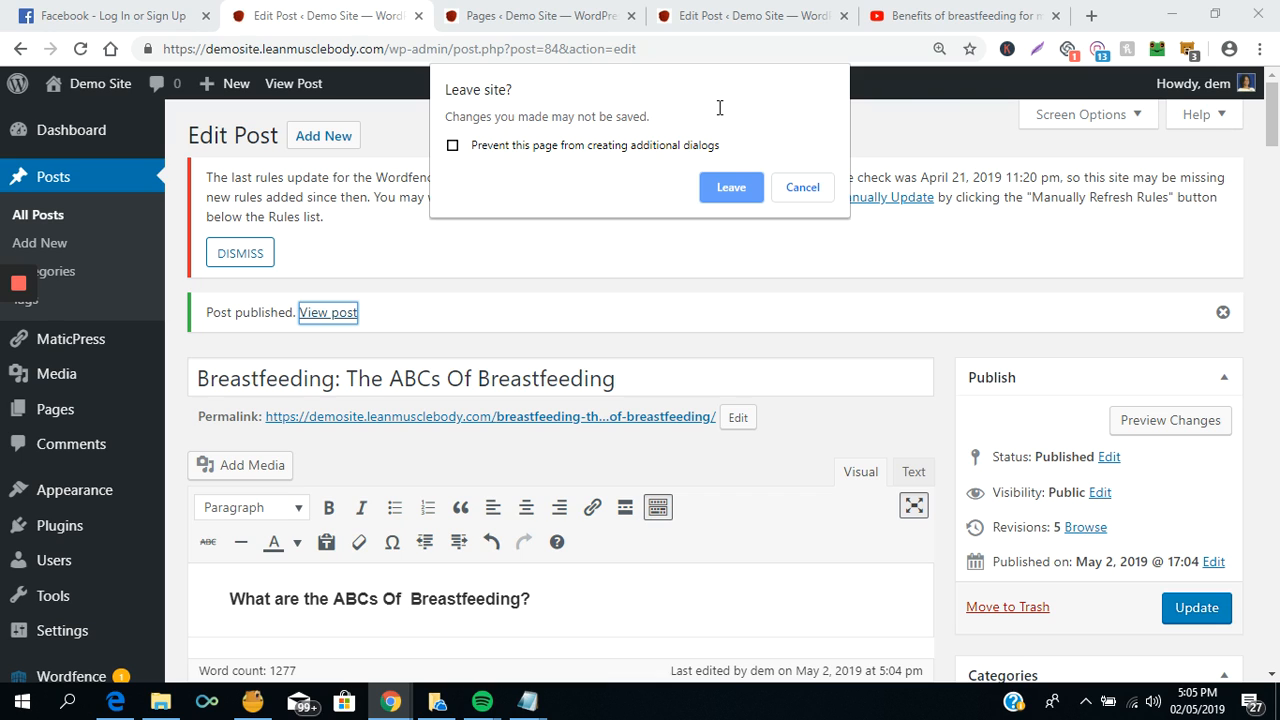
pyautogui.click(730, 188)
pyautogui.click(336, 318)
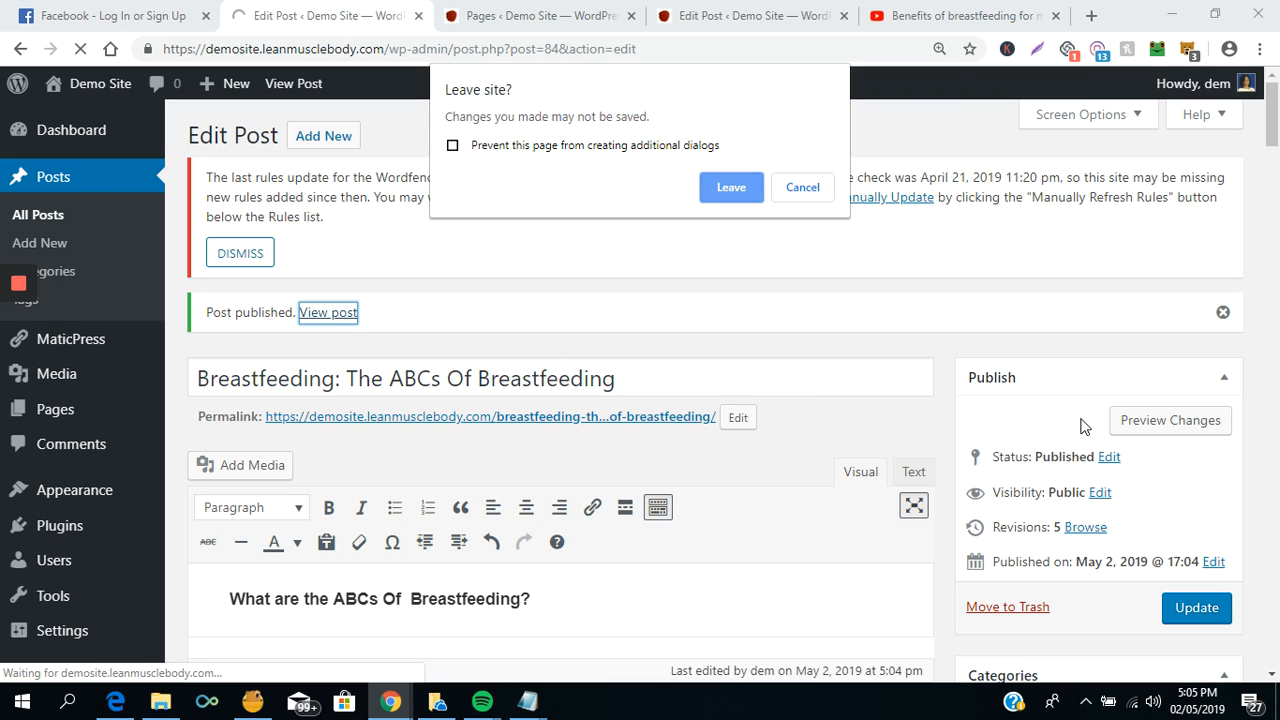
pyautogui.click(715, 186)
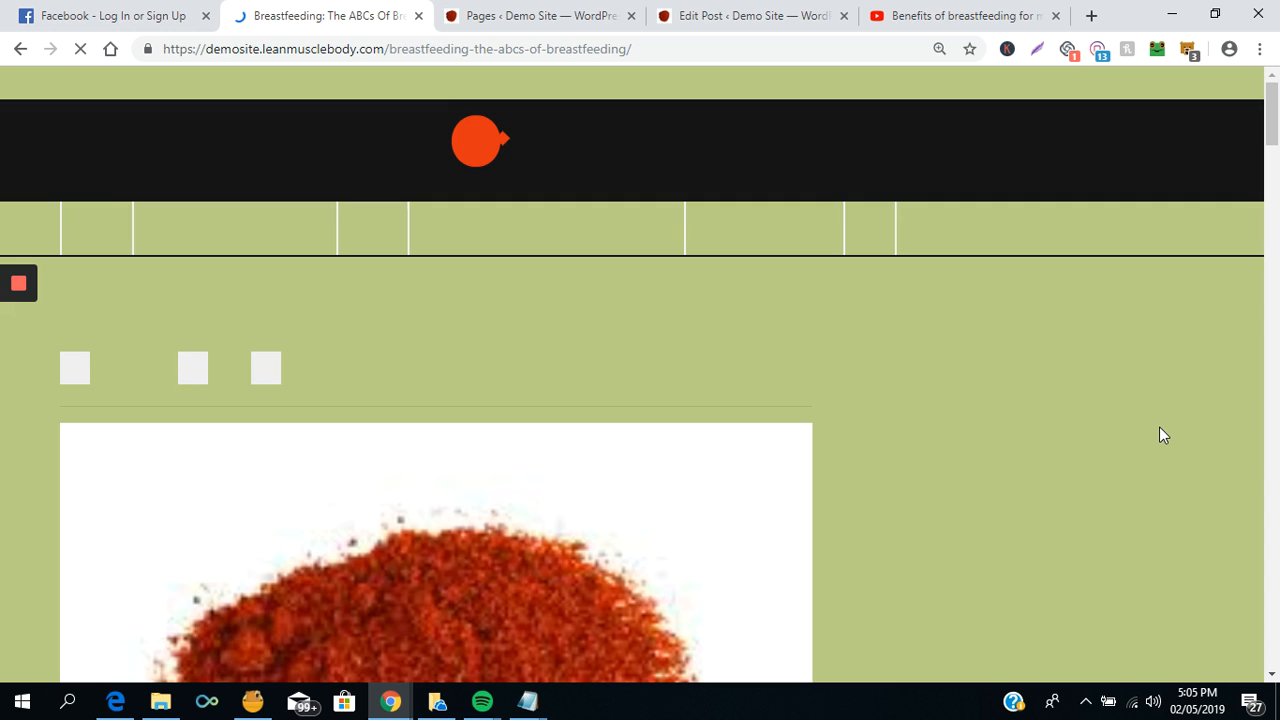
pyautogui.scroll(-10, 1163, 436)
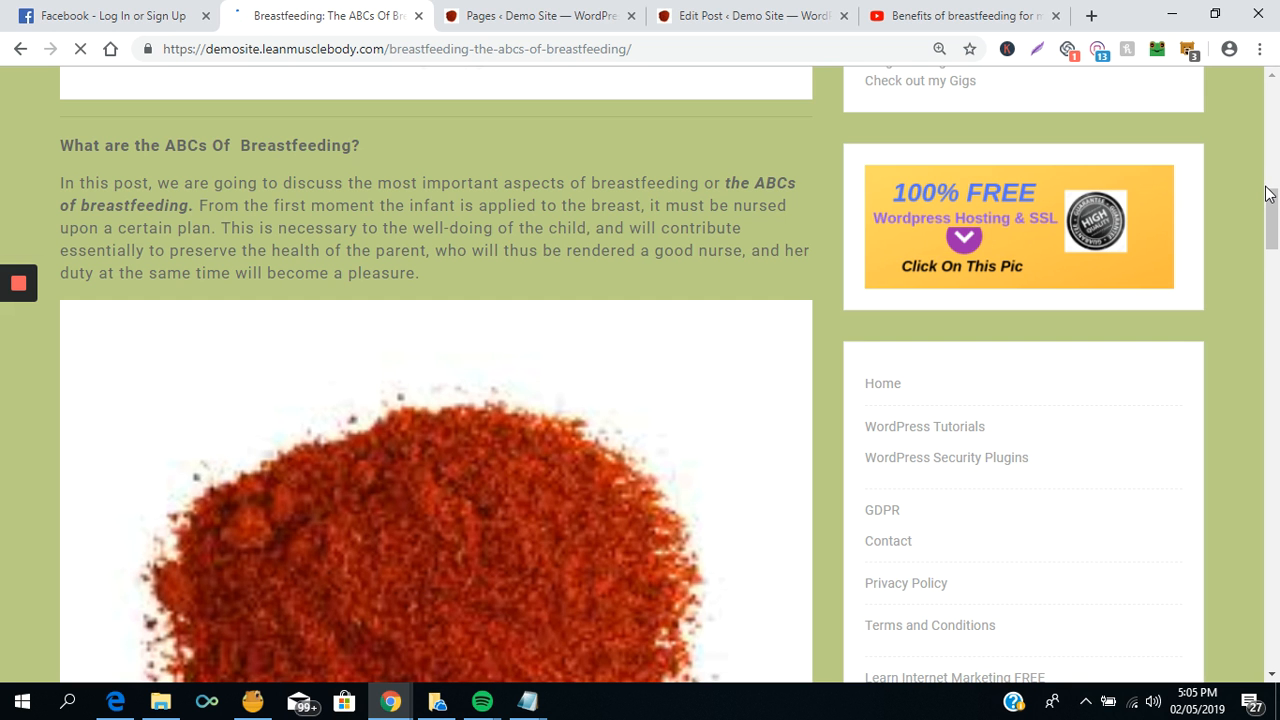
# - Skim the live post down to the section on common breastfeeding mistakes, then return to its start and check the title
pyautogui.moveTo(1268, 193); pyautogui.dragTo(1274, 271)
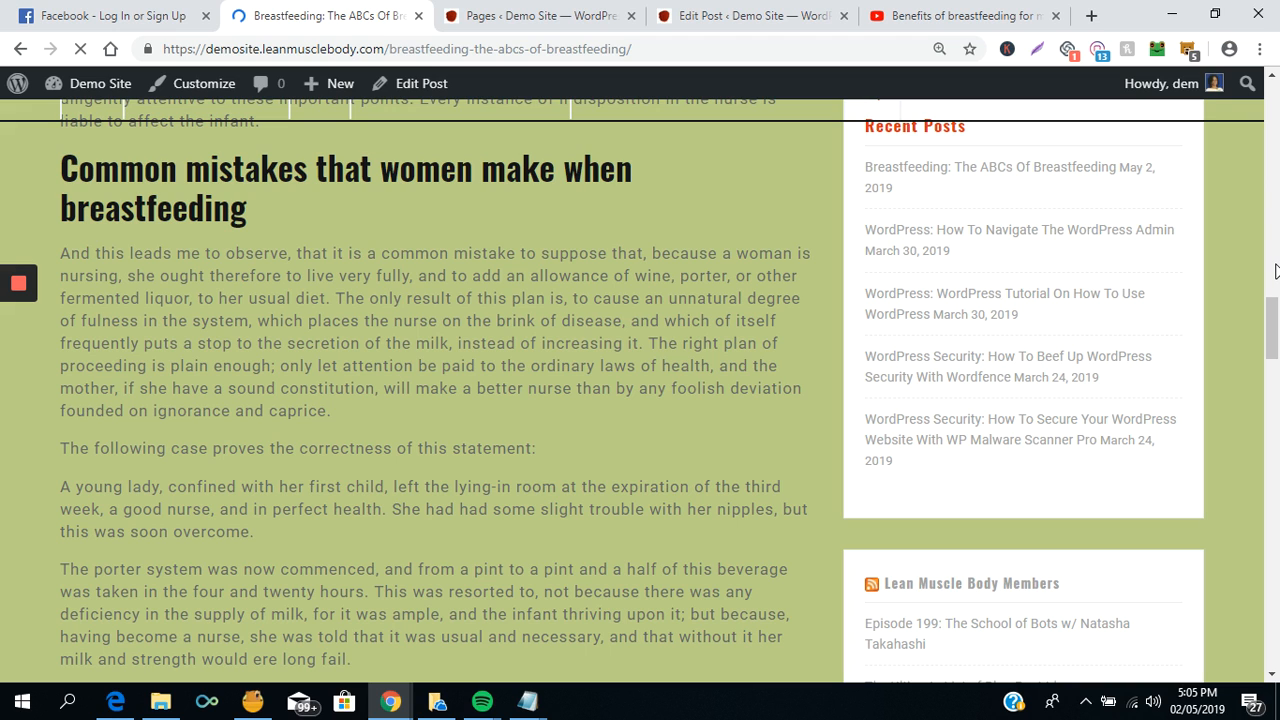
pyautogui.click(1274, 271)
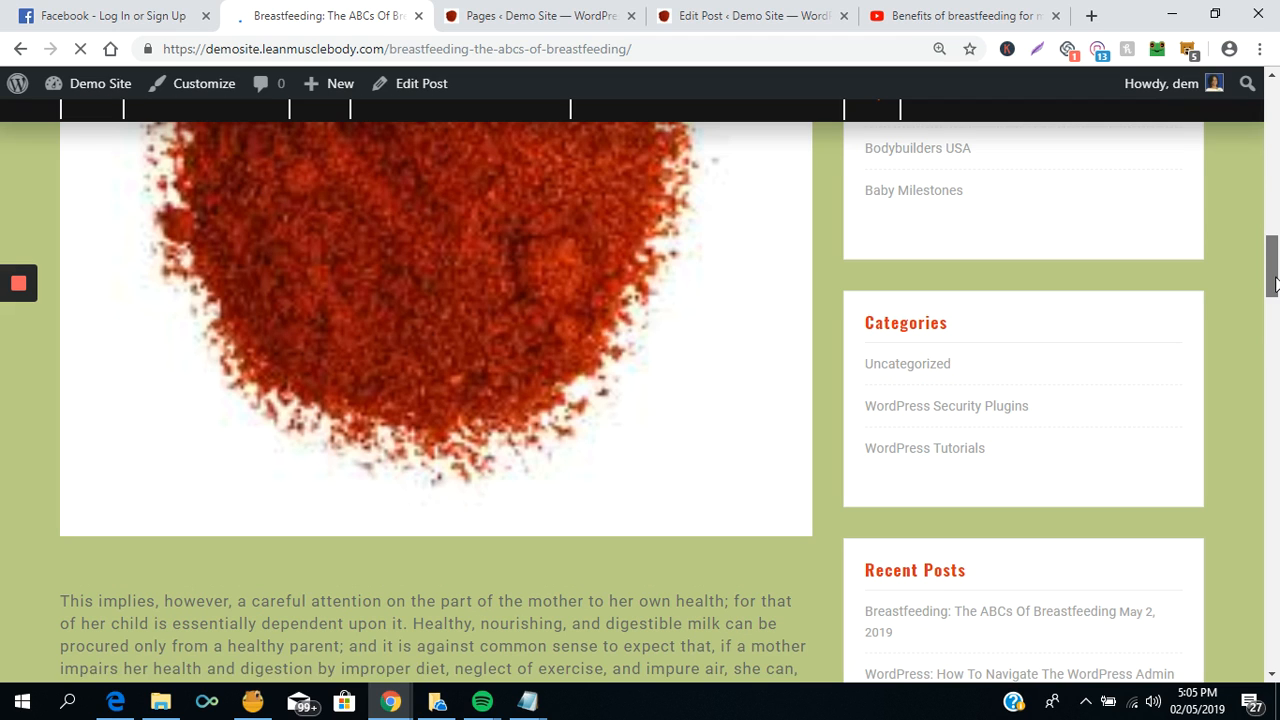
pyautogui.moveTo(1274, 267); pyautogui.dragTo(1278, 78)
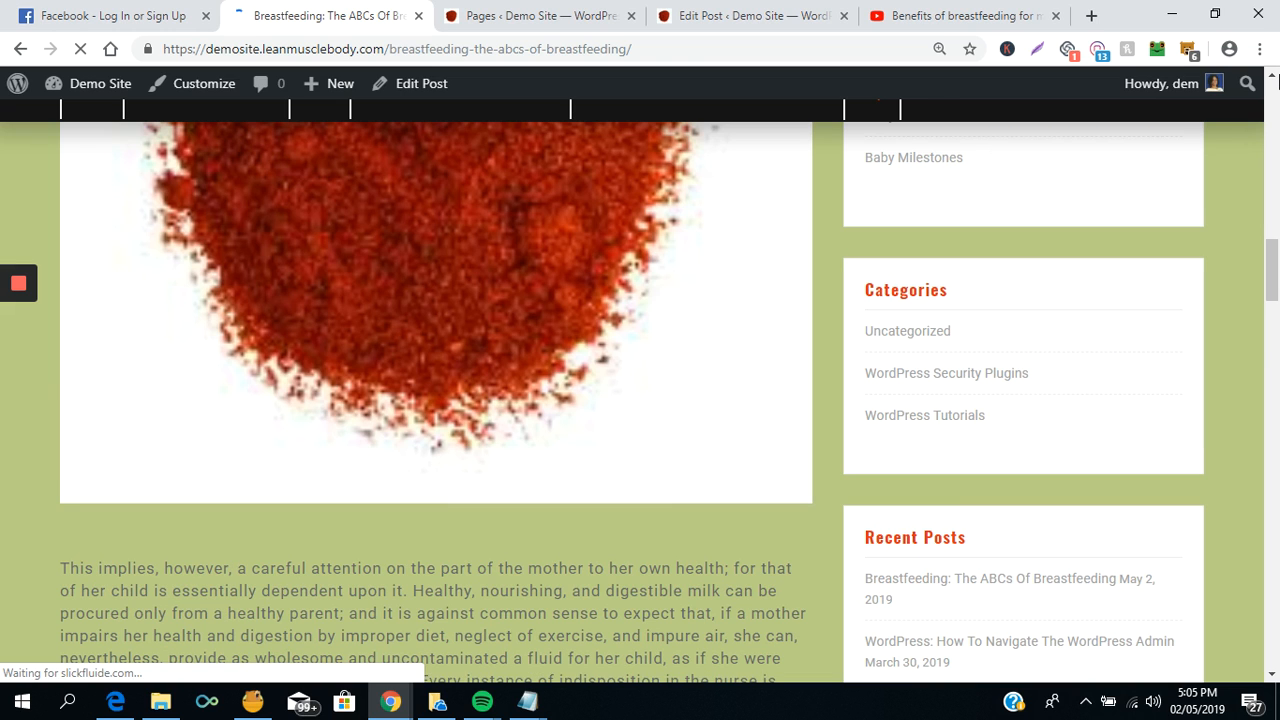
pyautogui.click(1273, 80)
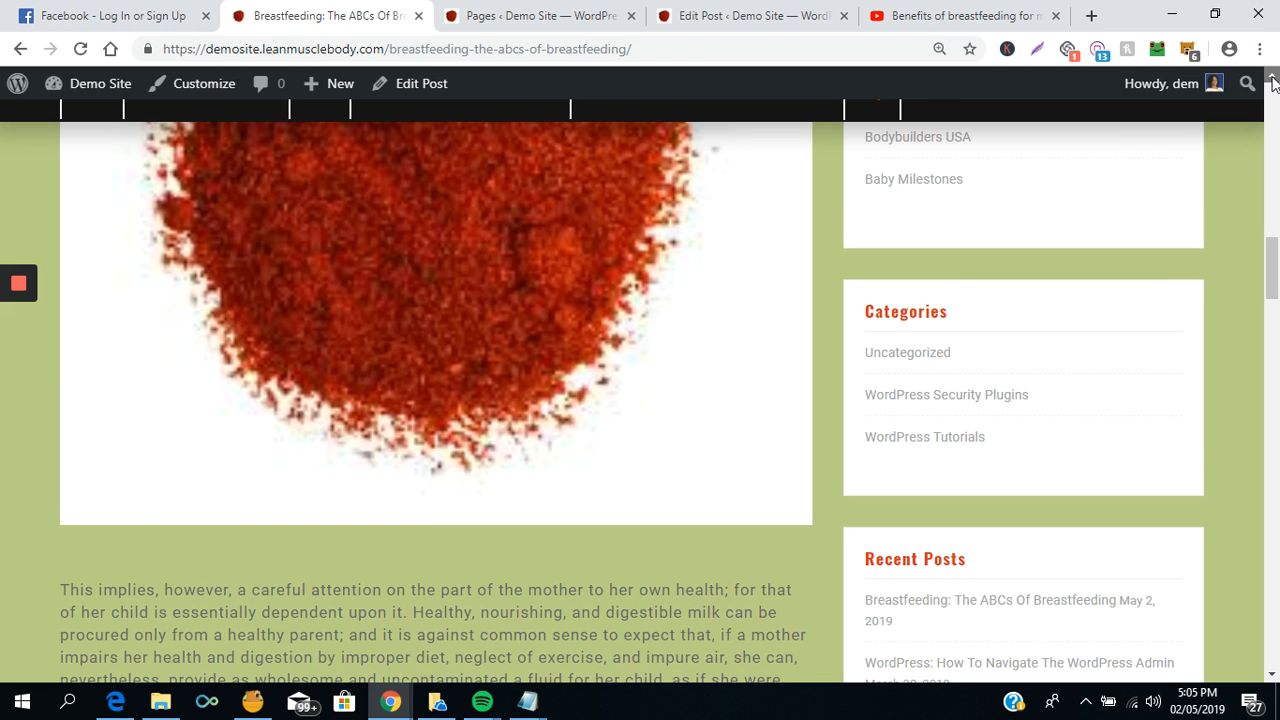
pyautogui.click(1273, 80)
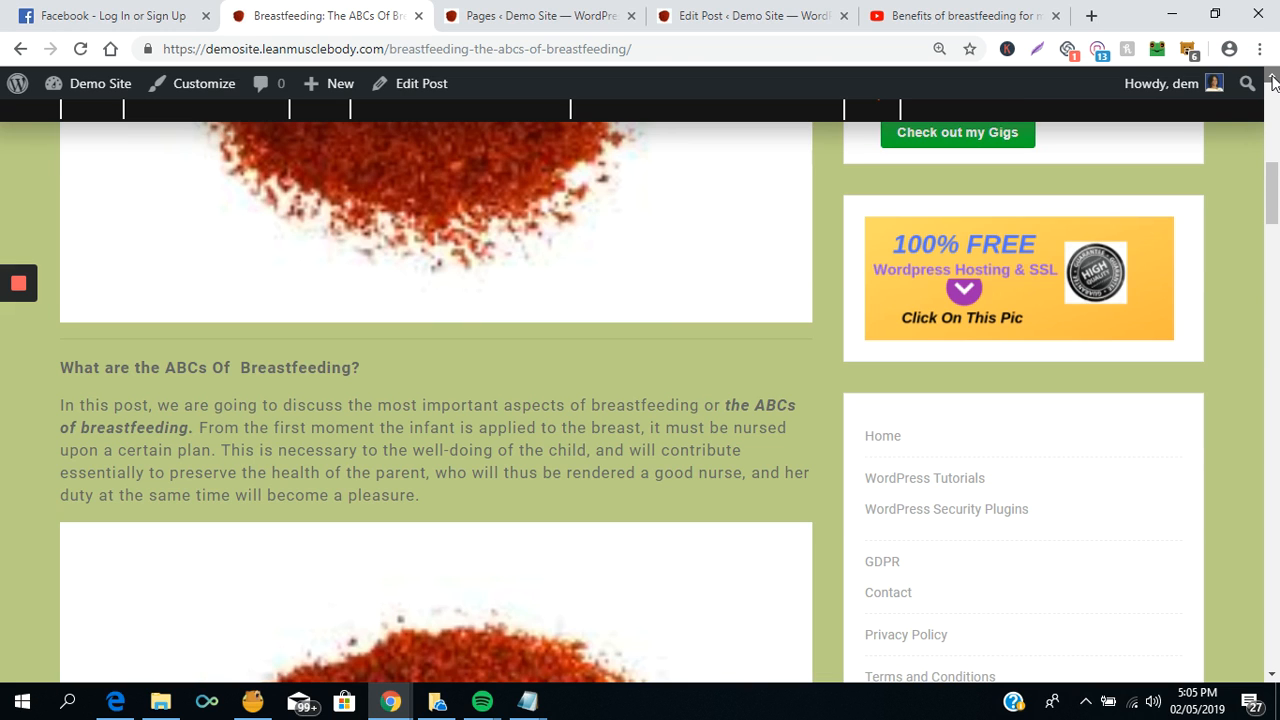
pyautogui.click(1273, 80)
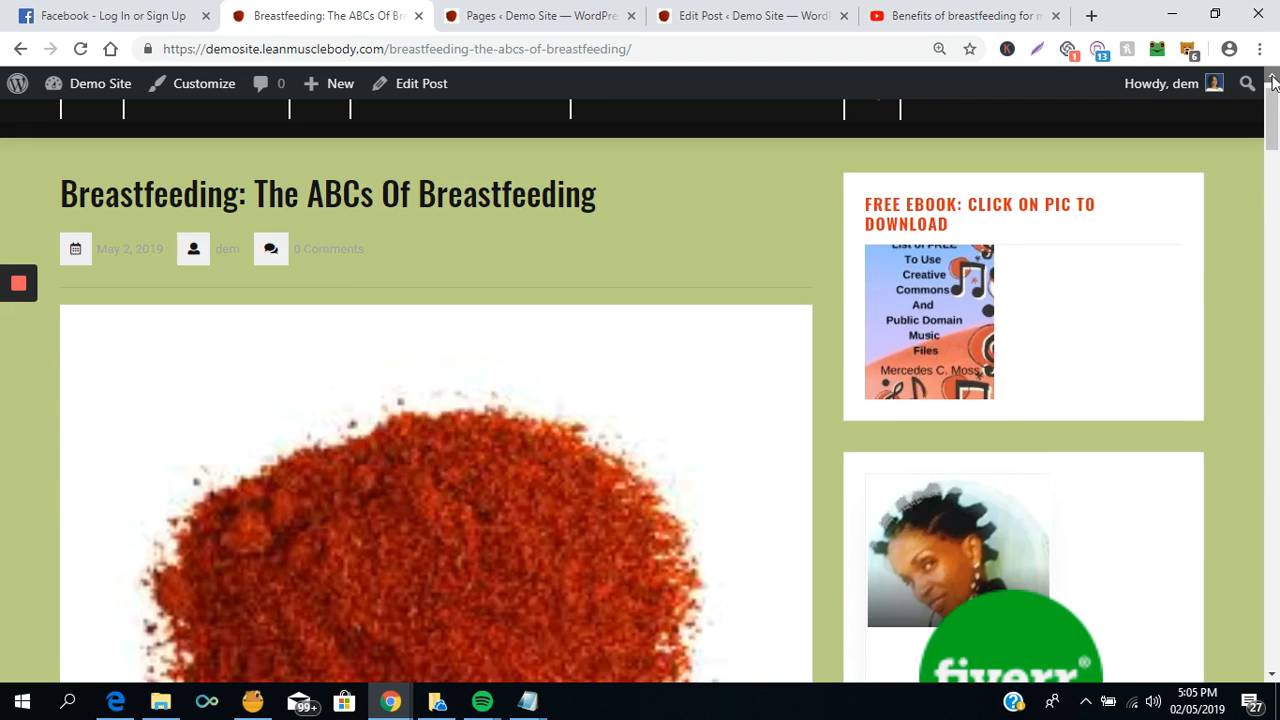
pyautogui.click(1273, 80)
pyautogui.moveTo(61, 312); pyautogui.dragTo(247, 314)
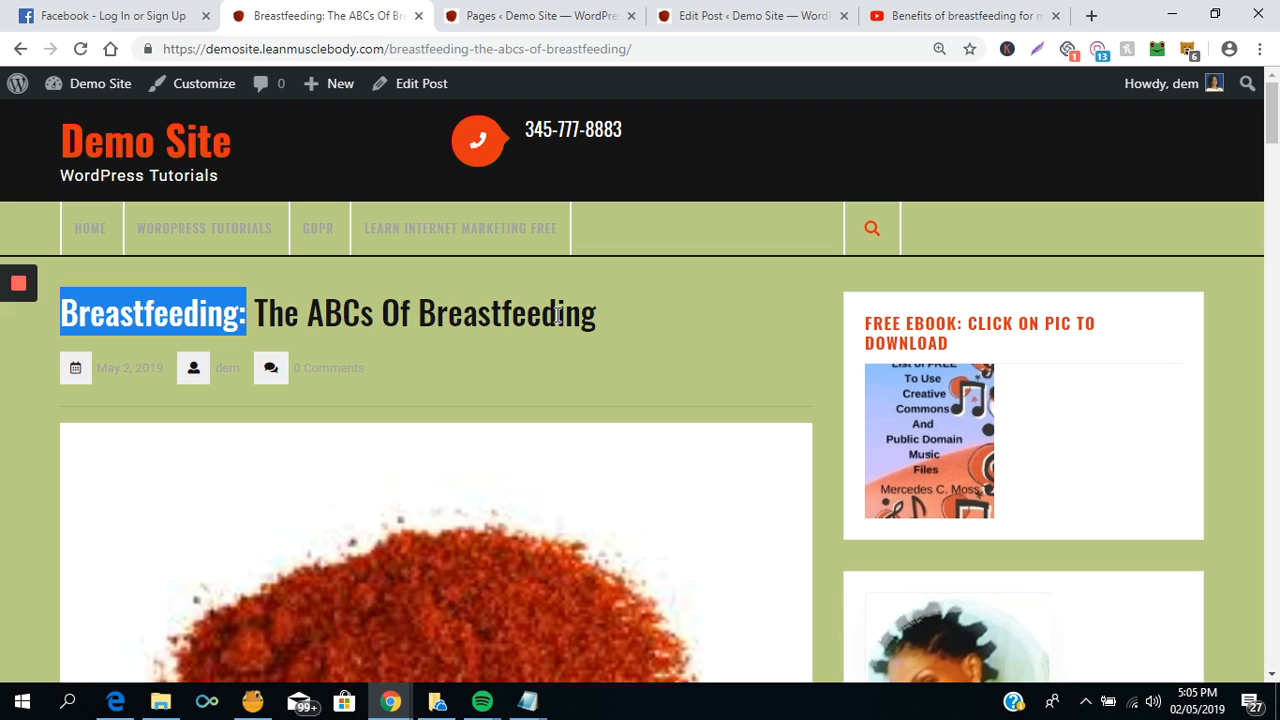
pyautogui.click(274, 311)
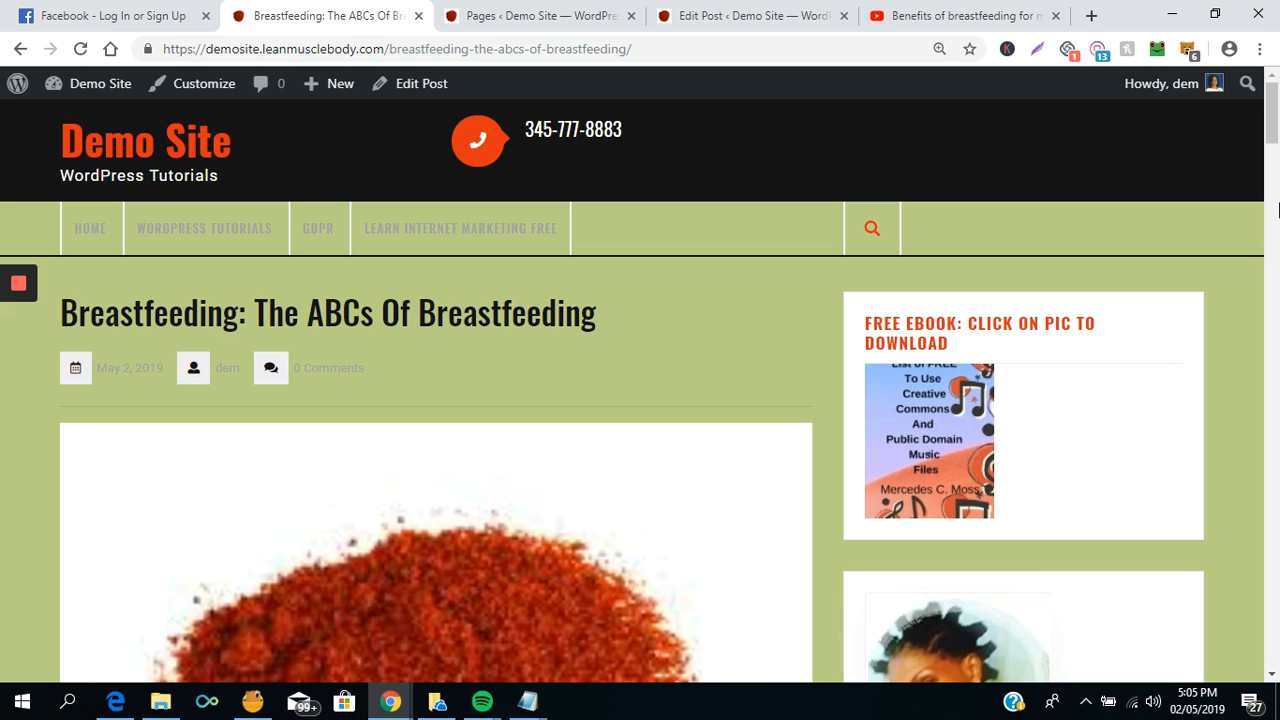
# - Check the live post's featured image and the bold italic phrase "the ABCs of breastfeeding" in its introduction
pyautogui.moveTo(1274, 131)
pyautogui.mouseDown()
pyautogui.moveTo(1277, 186)
pyautogui.moveTo(1274, 152)
pyautogui.mouseUp()
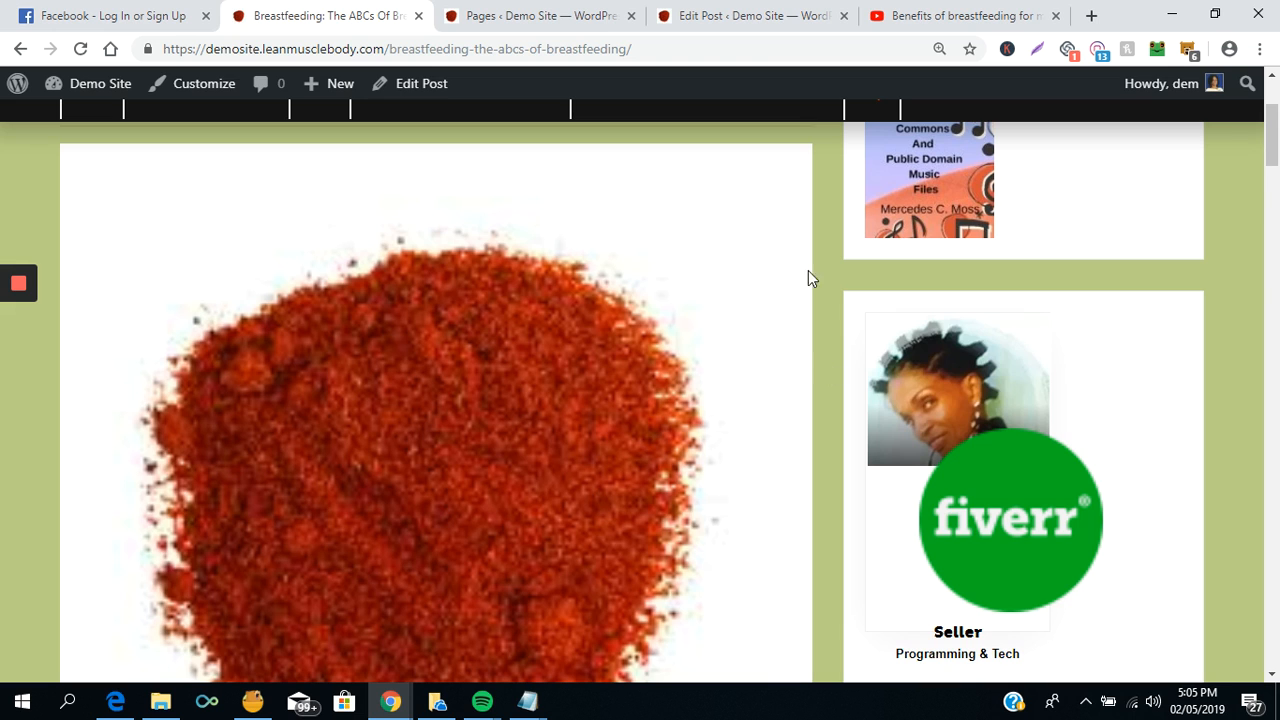
pyautogui.moveTo(1275, 130); pyautogui.dragTo(1277, 180)
pyautogui.scroll(-1, 1275, 183)
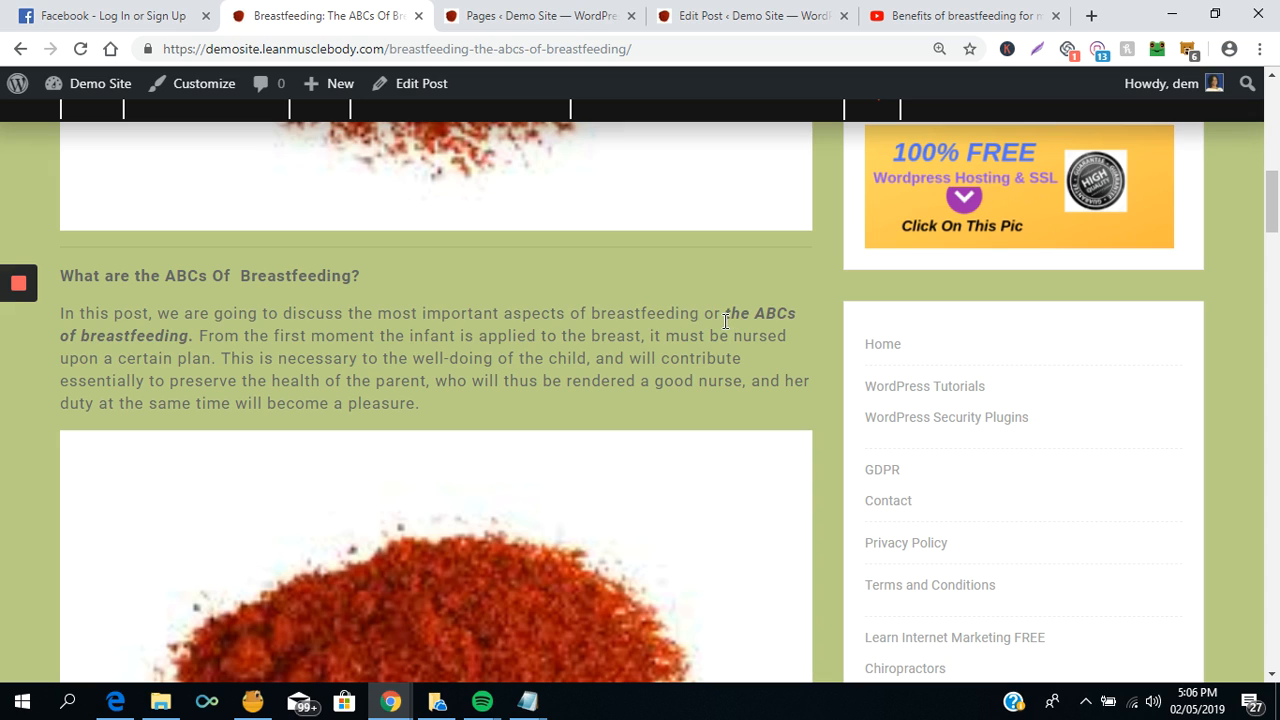
pyautogui.moveTo(721, 314); pyautogui.dragTo(189, 337)
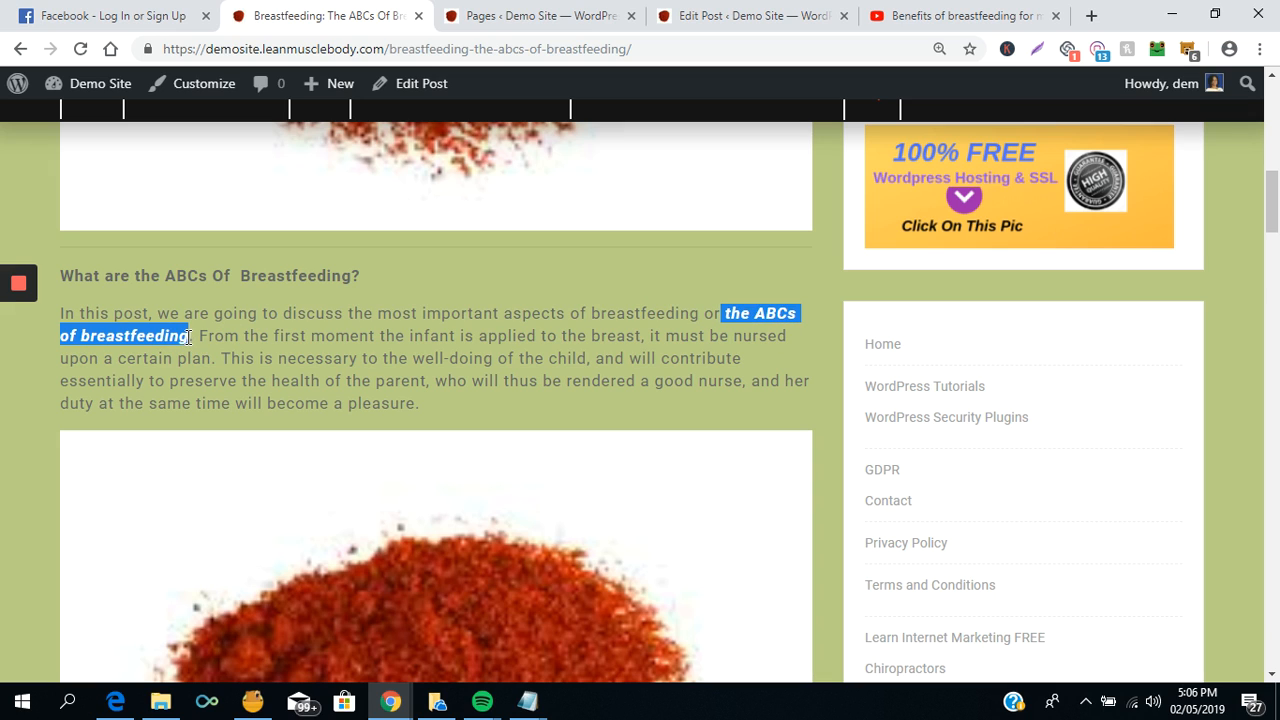
pyautogui.click(669, 320)
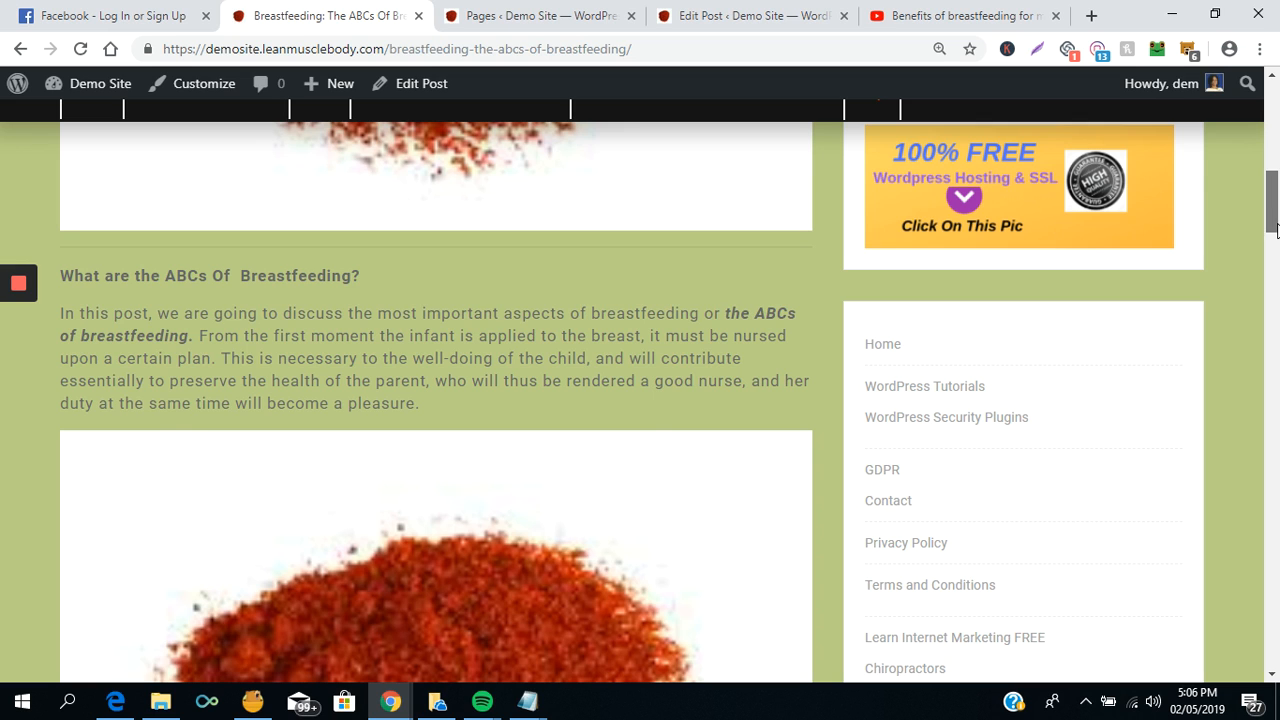
# - Examine the embedded YouTube video, the "Frequency of breastfeeding" section and the tag list in the live post
pyautogui.moveTo(1275, 230); pyautogui.dragTo(1276, 373)
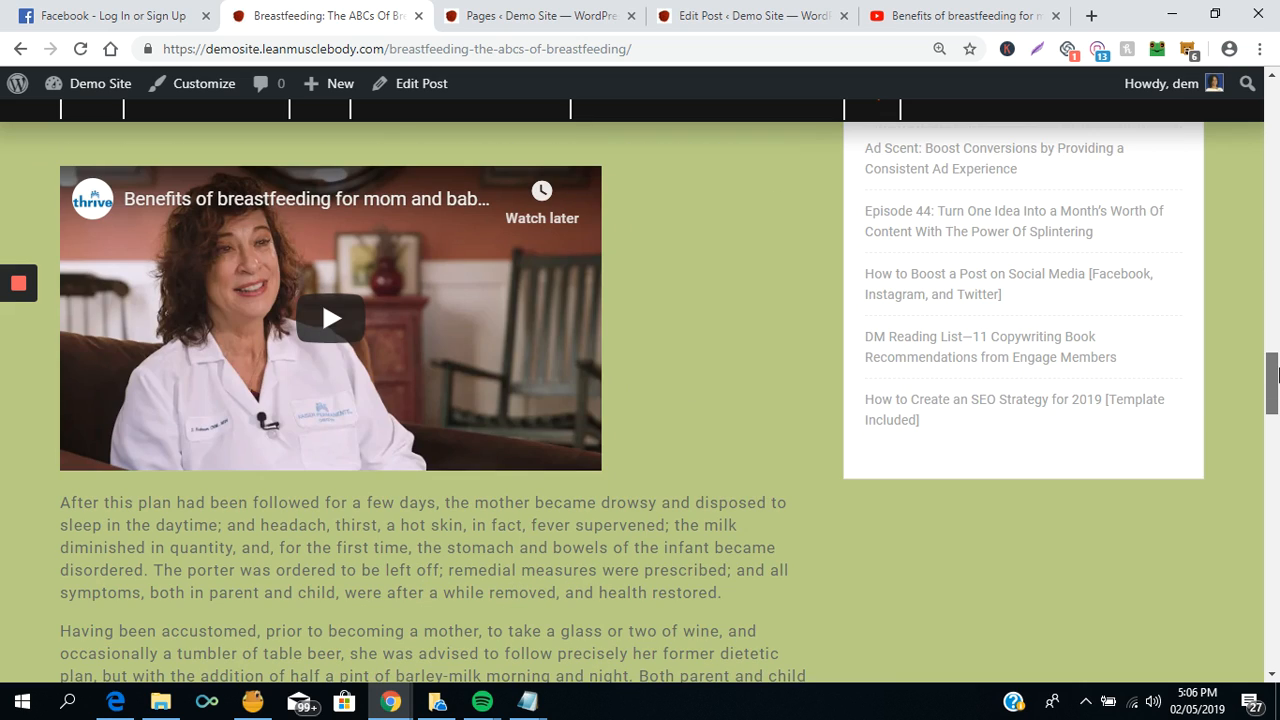
pyautogui.moveTo(1276, 375); pyautogui.dragTo(1276, 486)
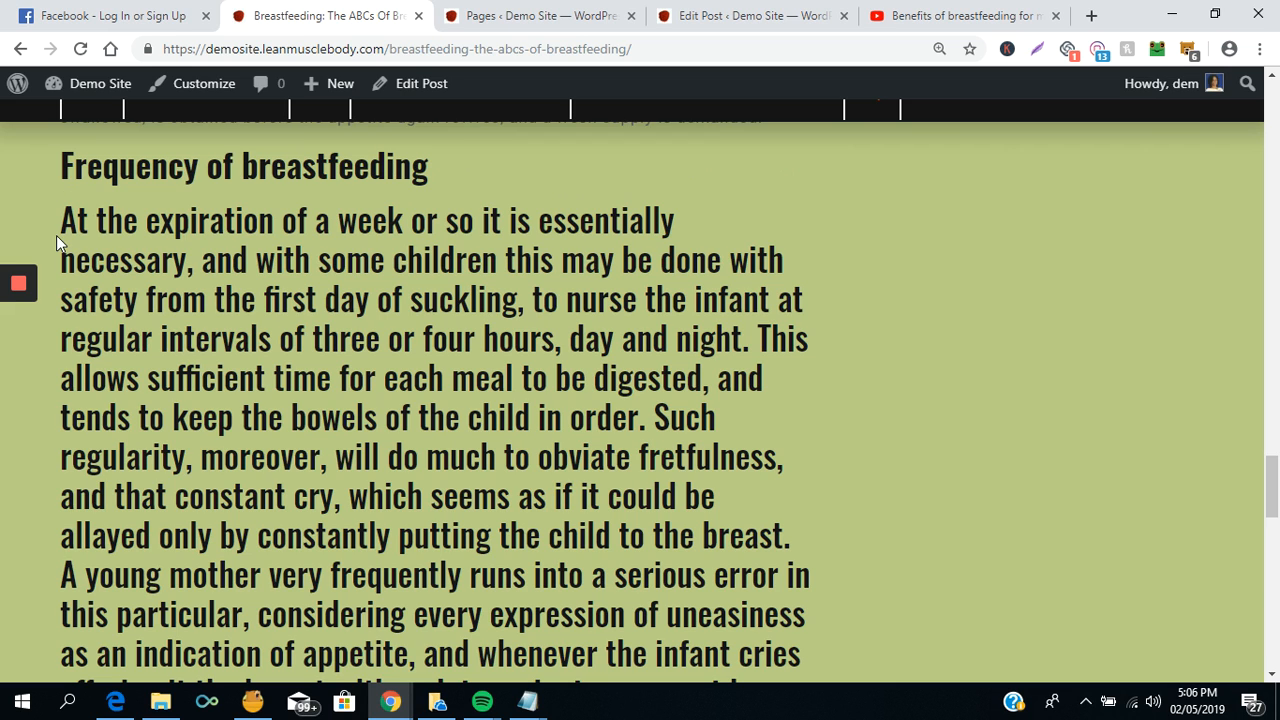
pyautogui.moveTo(61, 220); pyautogui.dragTo(800, 652)
pyautogui.click(279, 170)
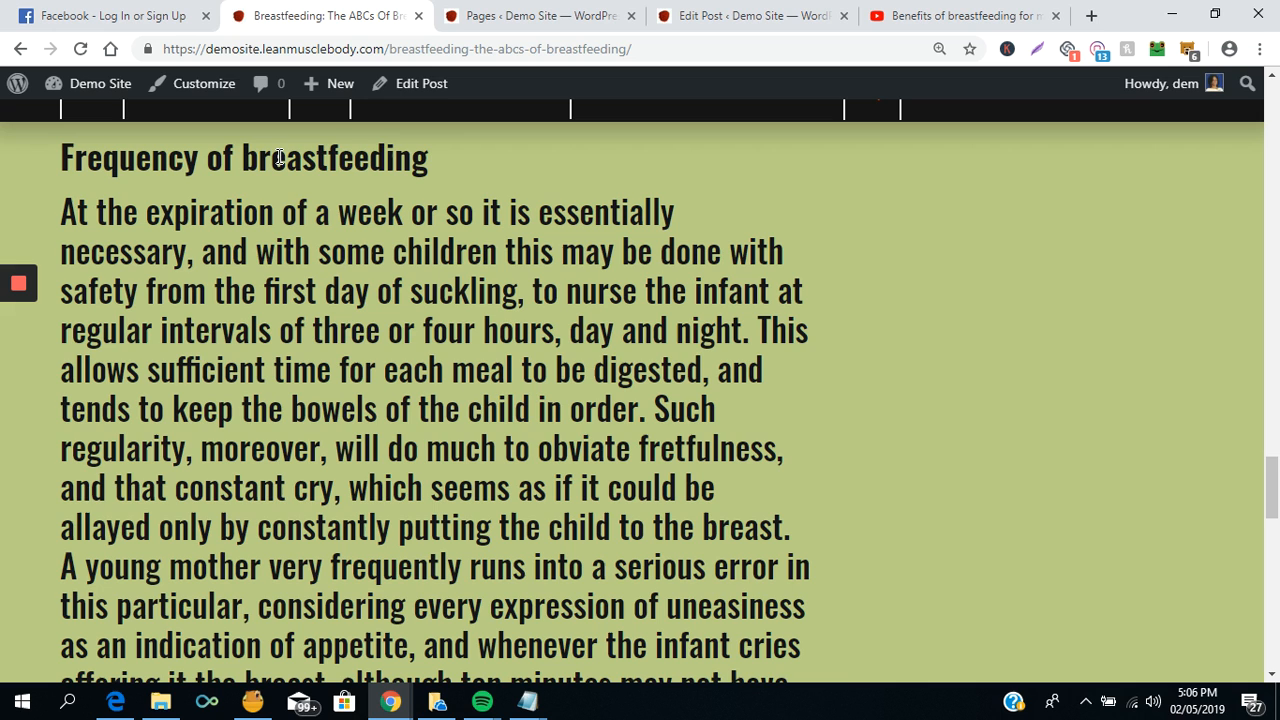
pyautogui.moveTo(1274, 492); pyautogui.dragTo(1277, 585)
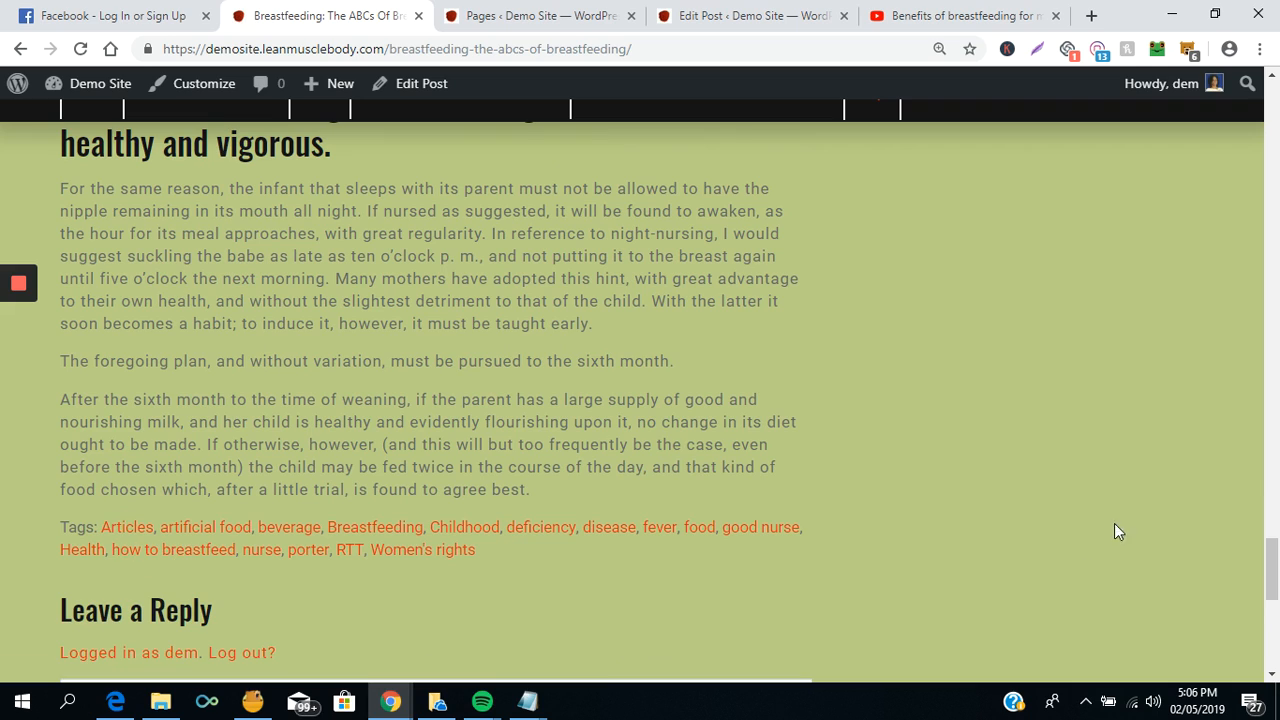
pyautogui.moveTo(1273, 571); pyautogui.dragTo(1271, 563)
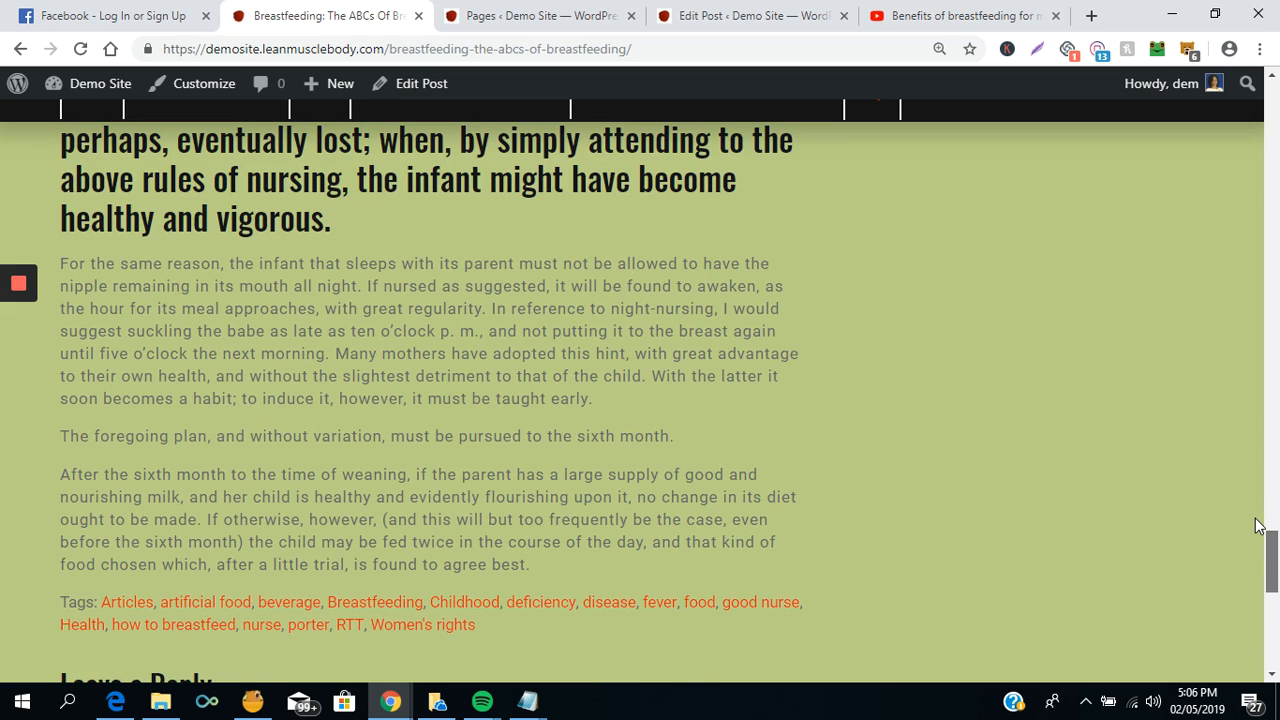
pyautogui.scroll(10, 1245, 500)
pyautogui.scroll(5, 1233, 462)
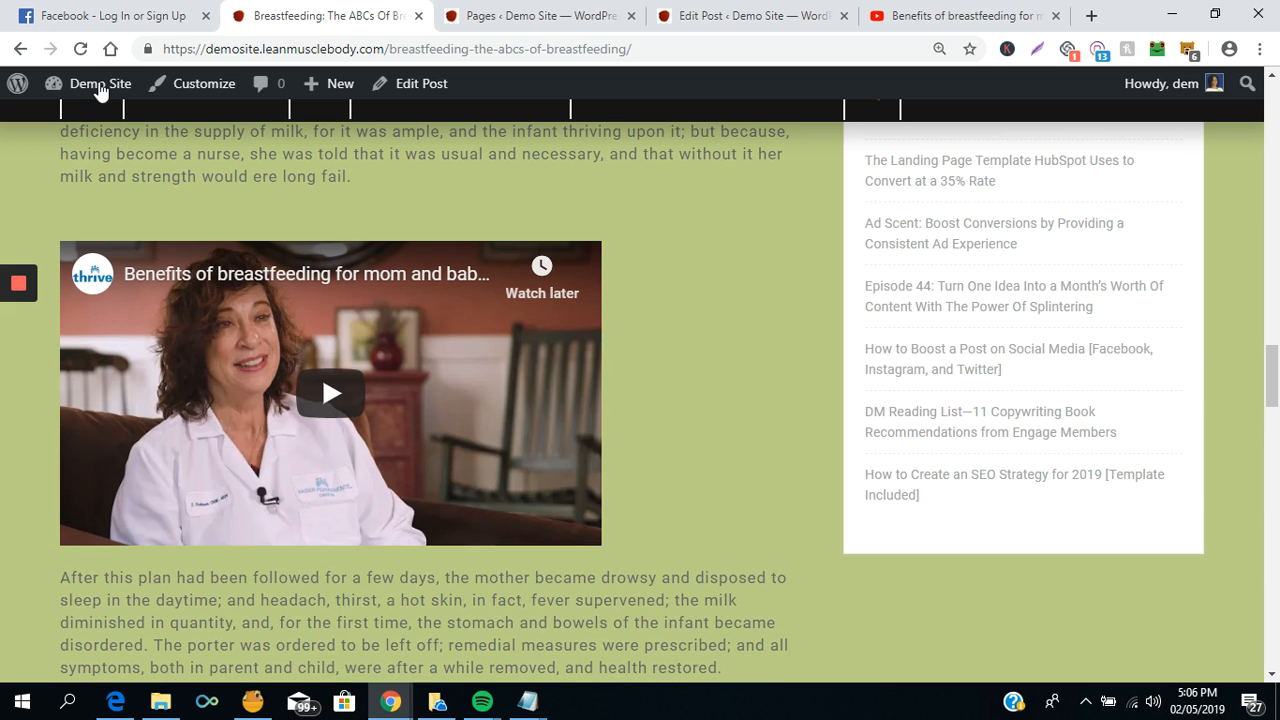
# - Return to the site's admin dashboard and open a blank new page to look over its editor and settings
pyautogui.moveTo(100, 84)
pyautogui.click(78, 122)
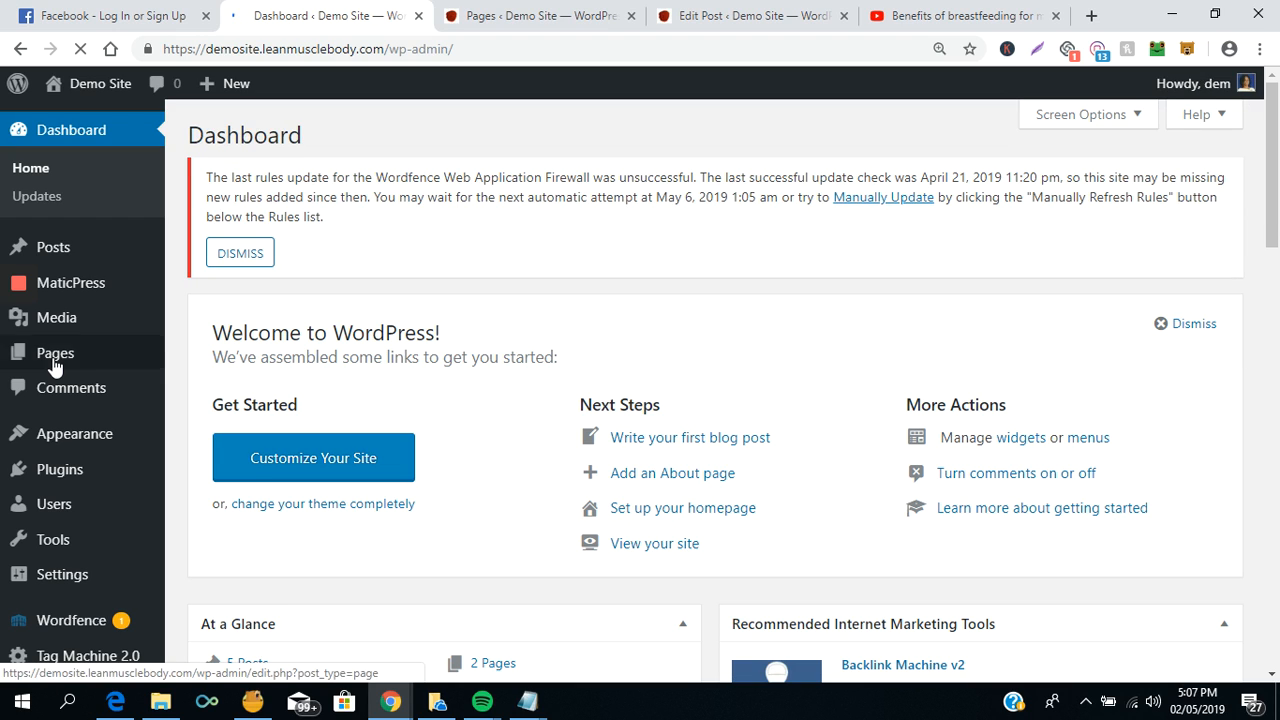
pyautogui.moveTo(54, 367)
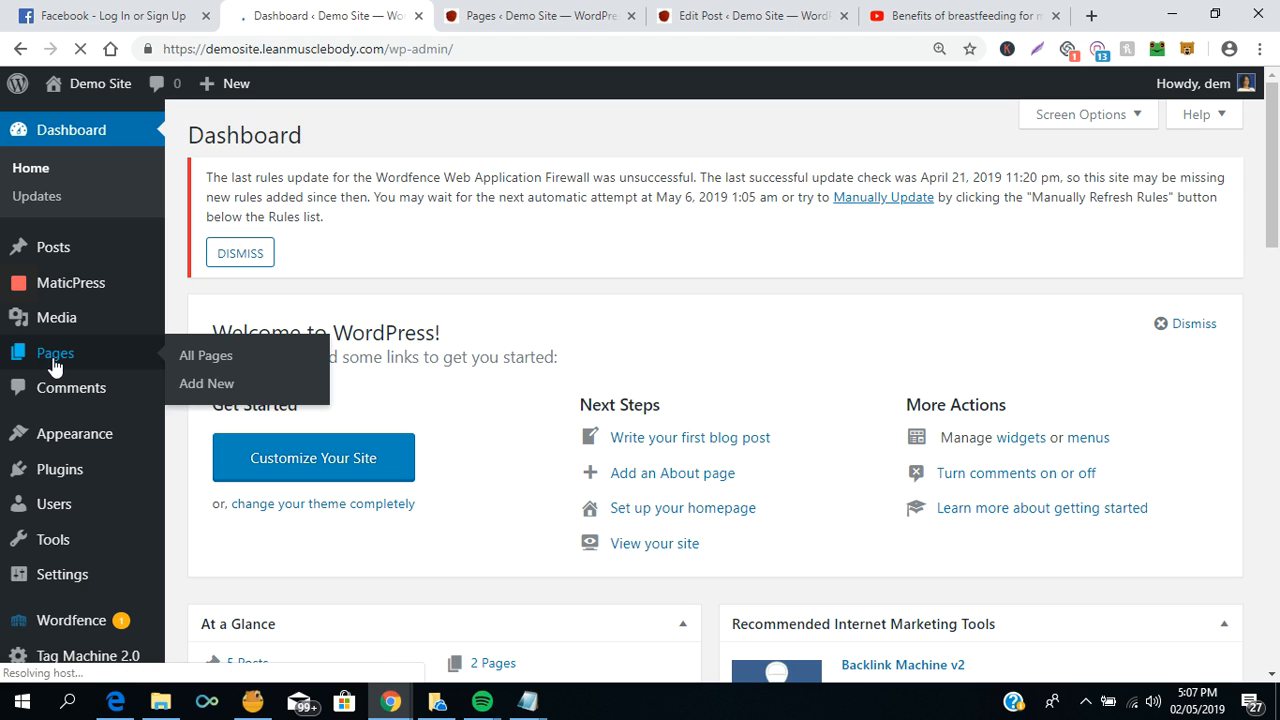
pyautogui.click(205, 388)
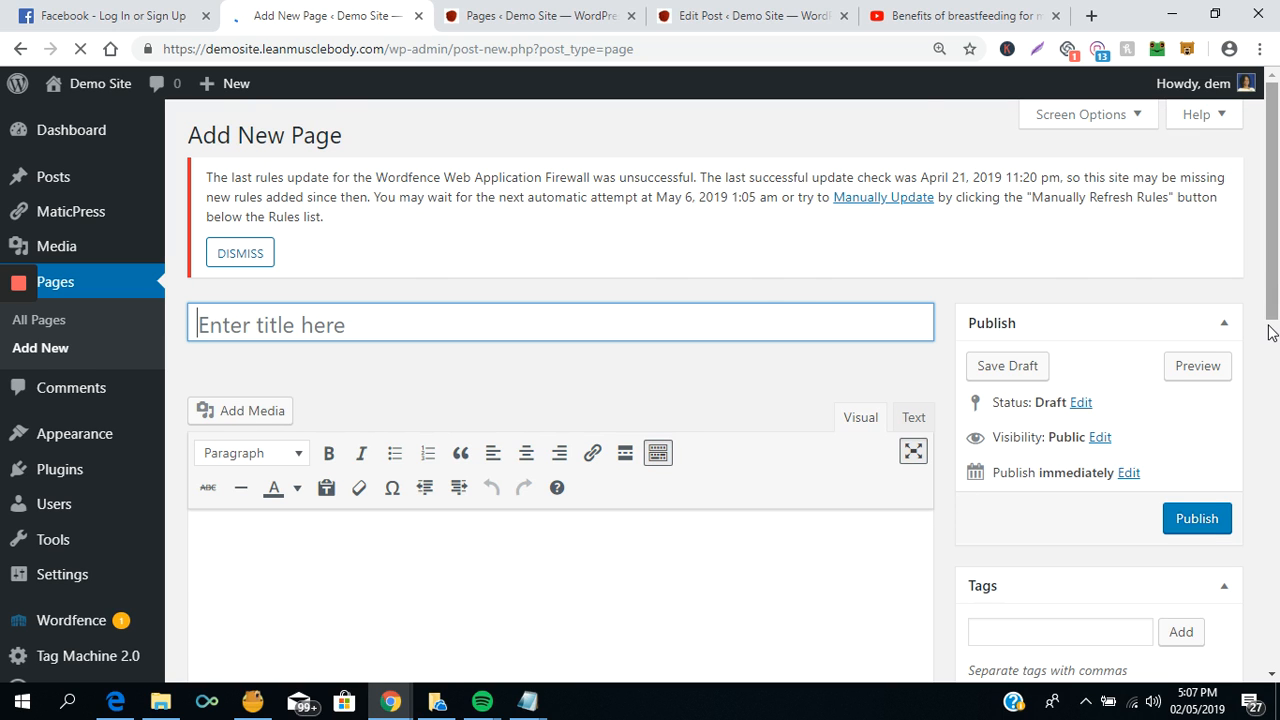
pyautogui.scroll(-2, 1272, 332)
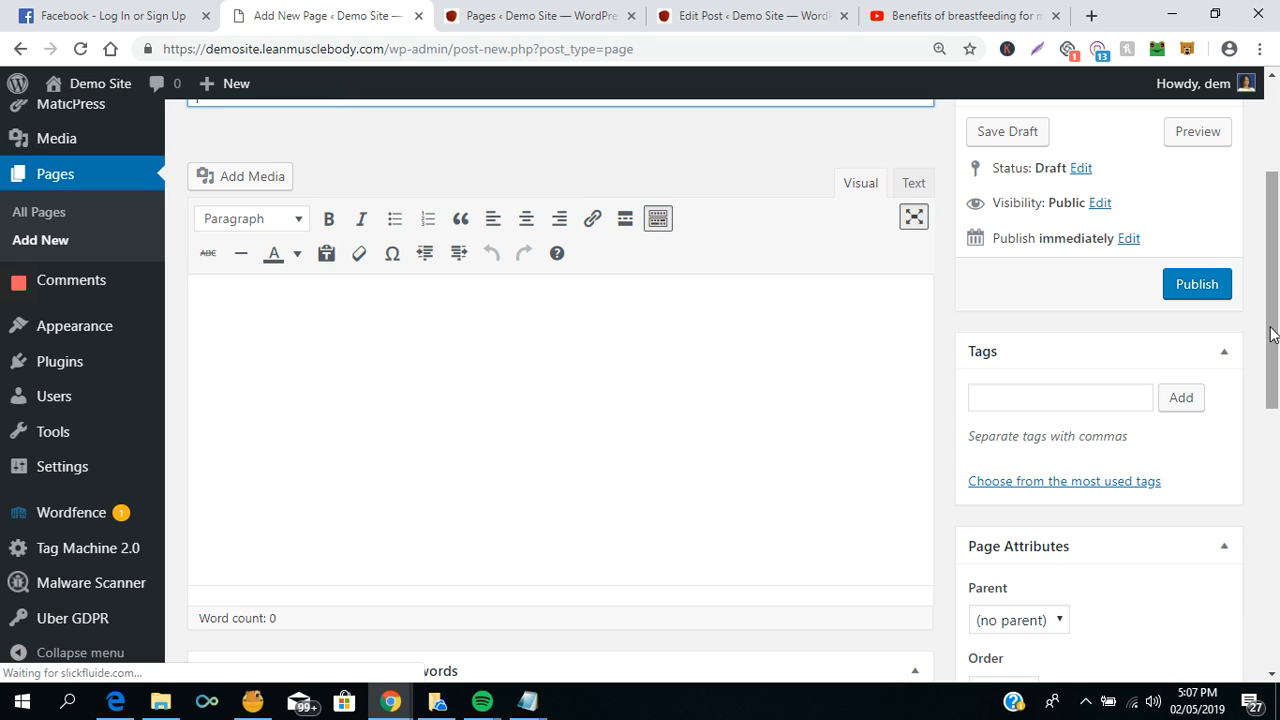
# - Log out of the WordPress site
pyautogui.moveTo(1212, 88)
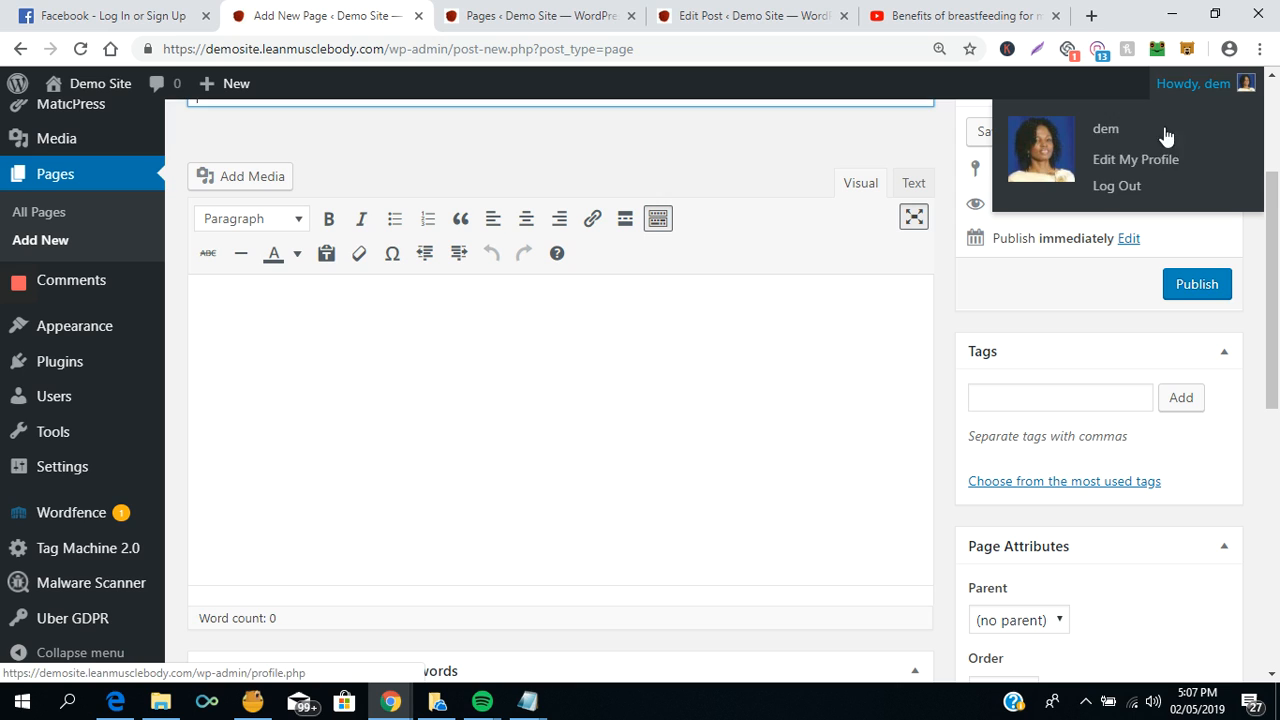
pyautogui.click(1116, 186)
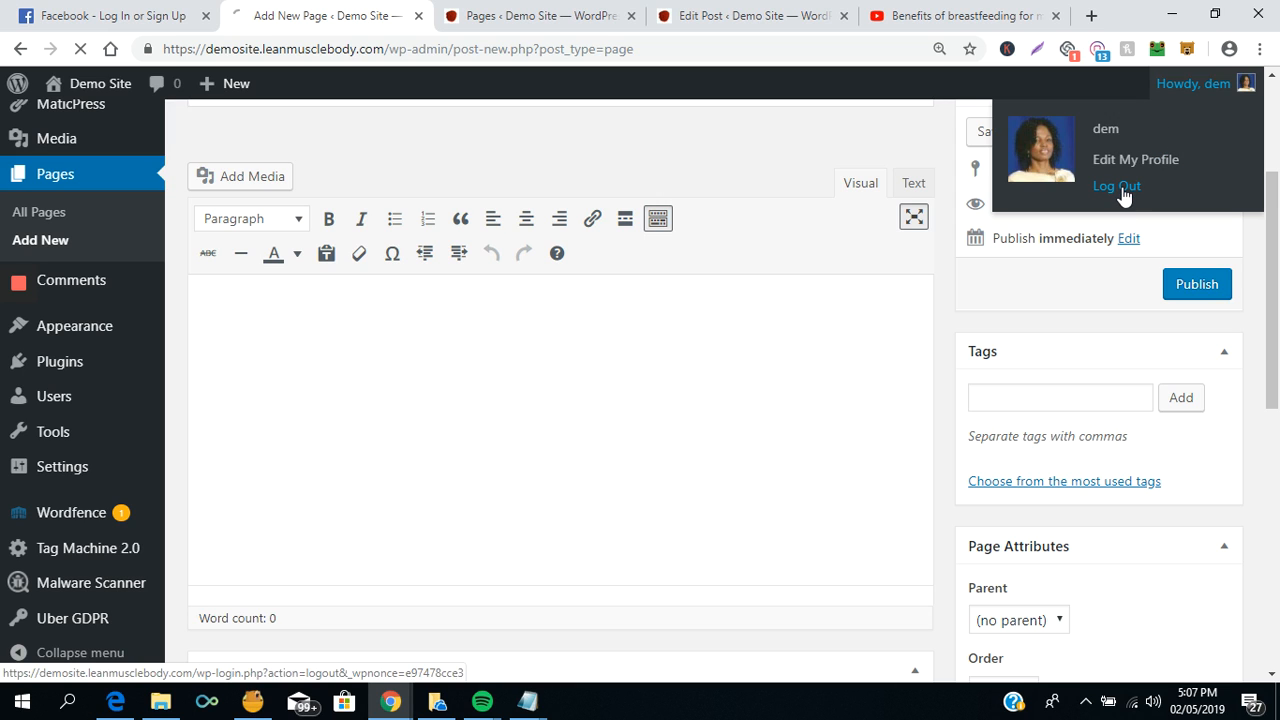